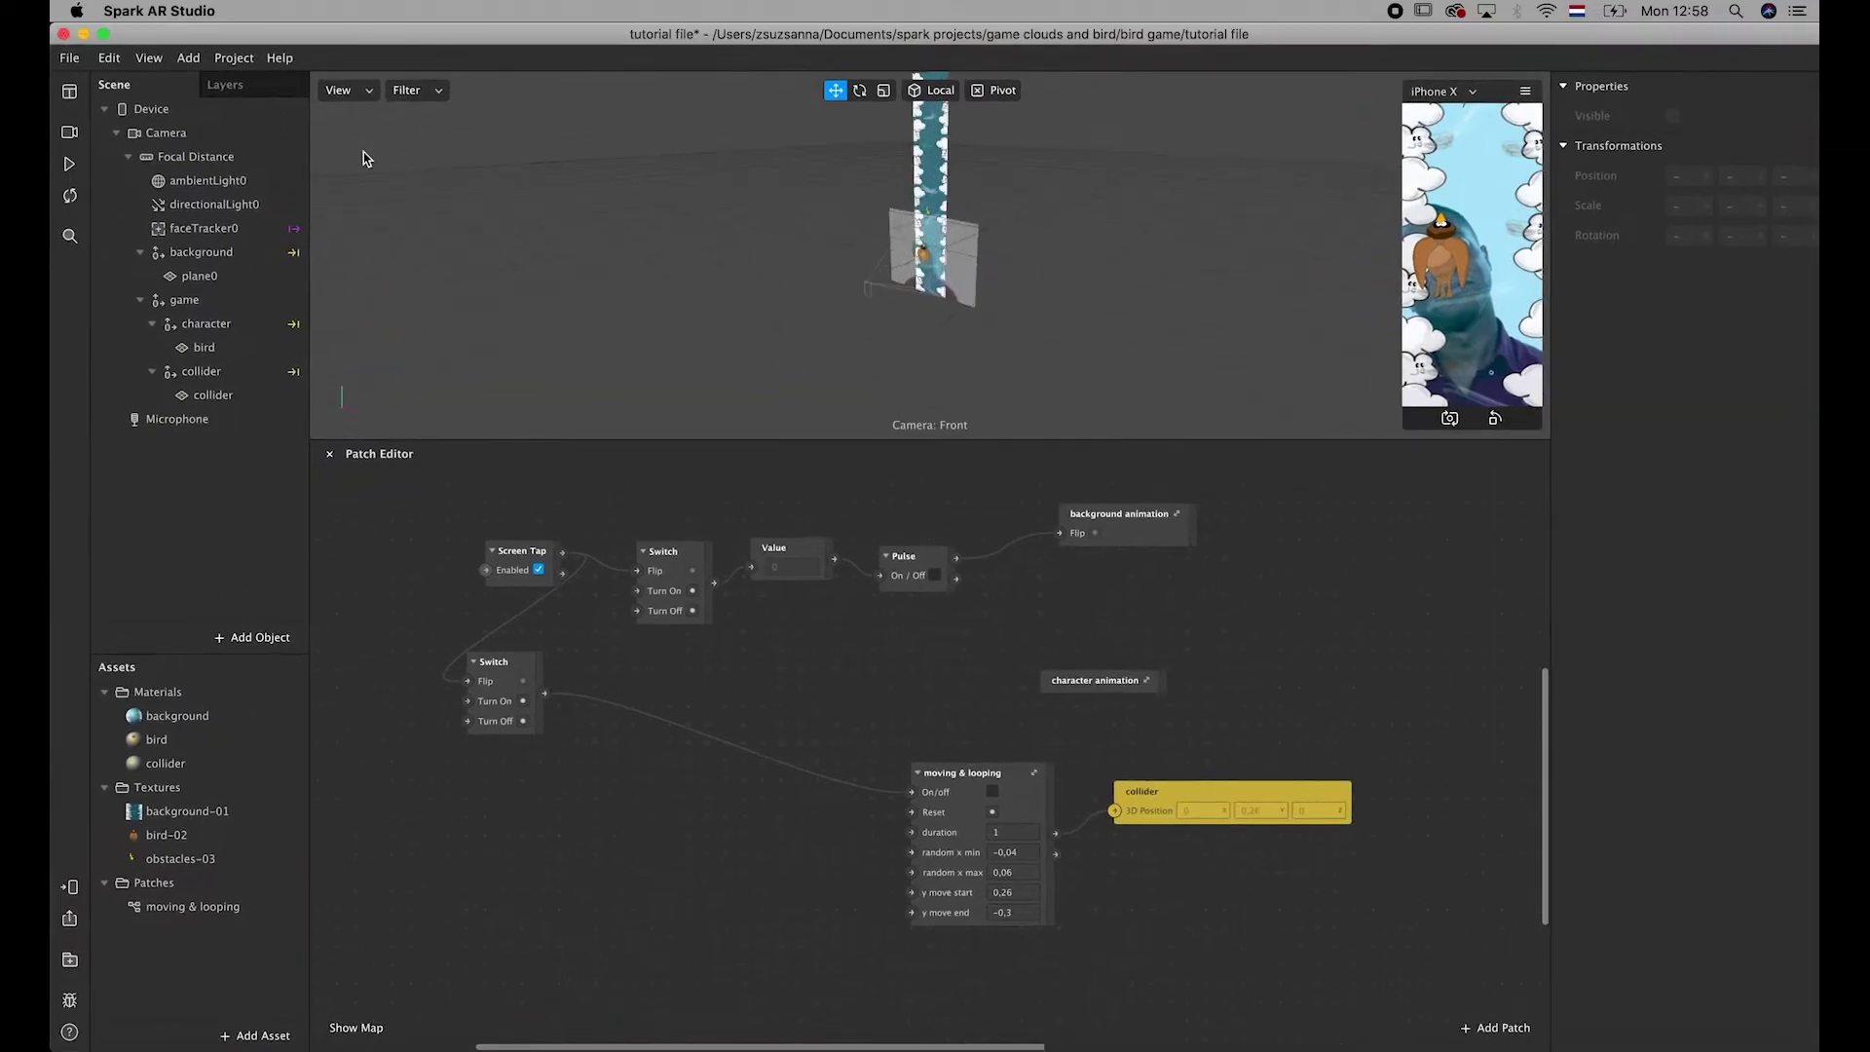
# - Group the moving & looping patch with the collider 3D position patch and name the group "collider animaton"
pyautogui.hscroll(5, 801, 768)
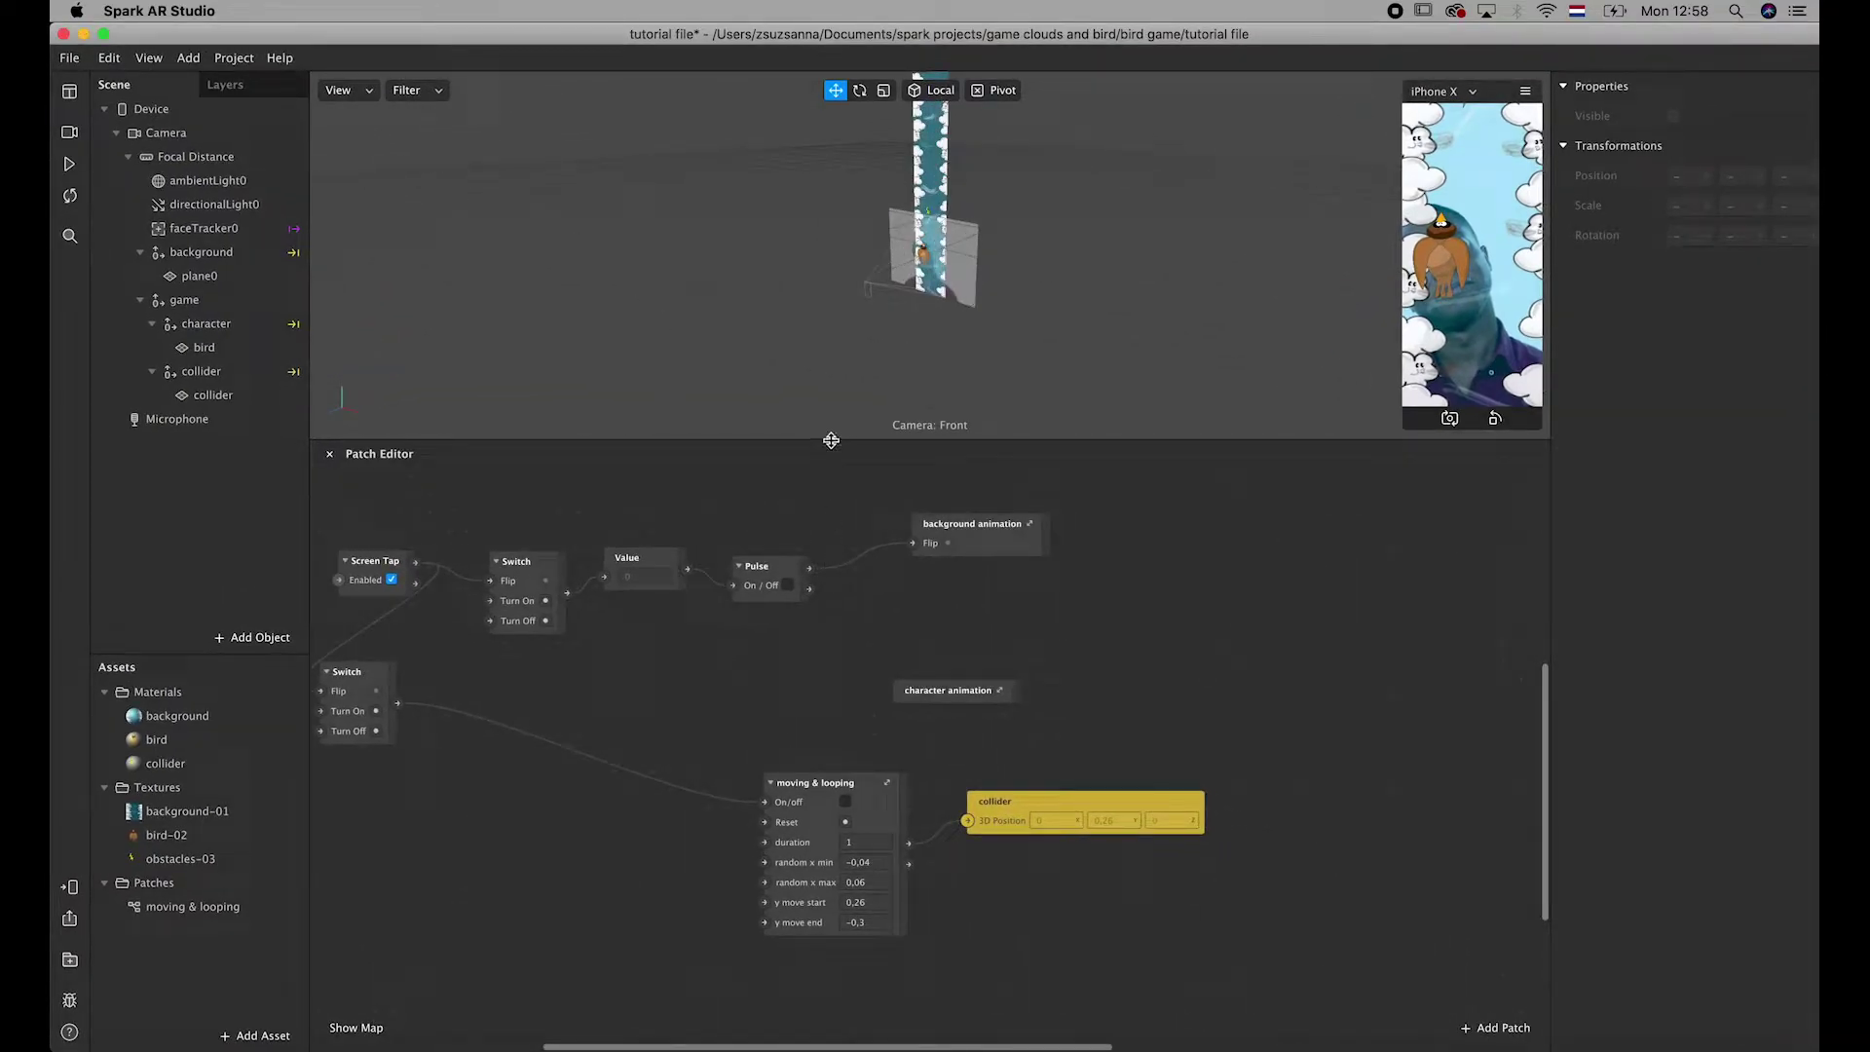
pyautogui.moveTo(830, 440); pyautogui.dragTo(831, 342)
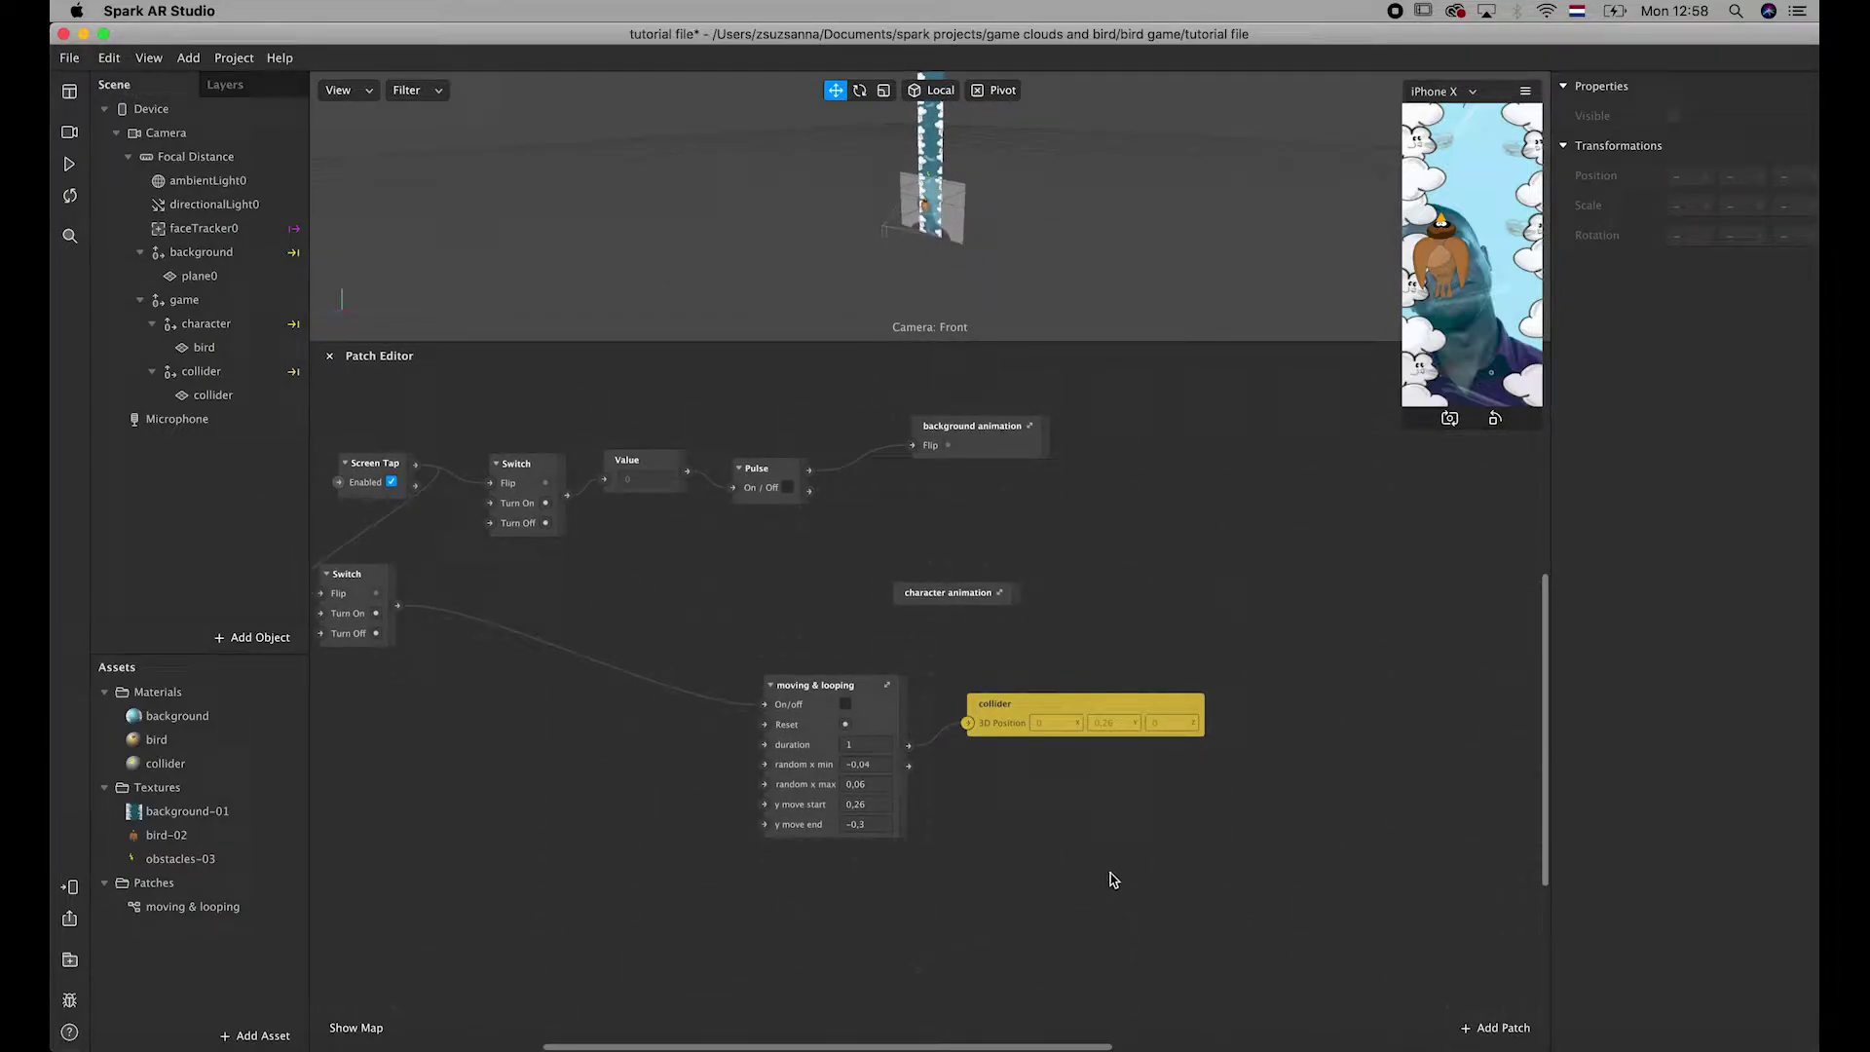
pyautogui.moveTo(1207, 867); pyautogui.dragTo(763, 672)
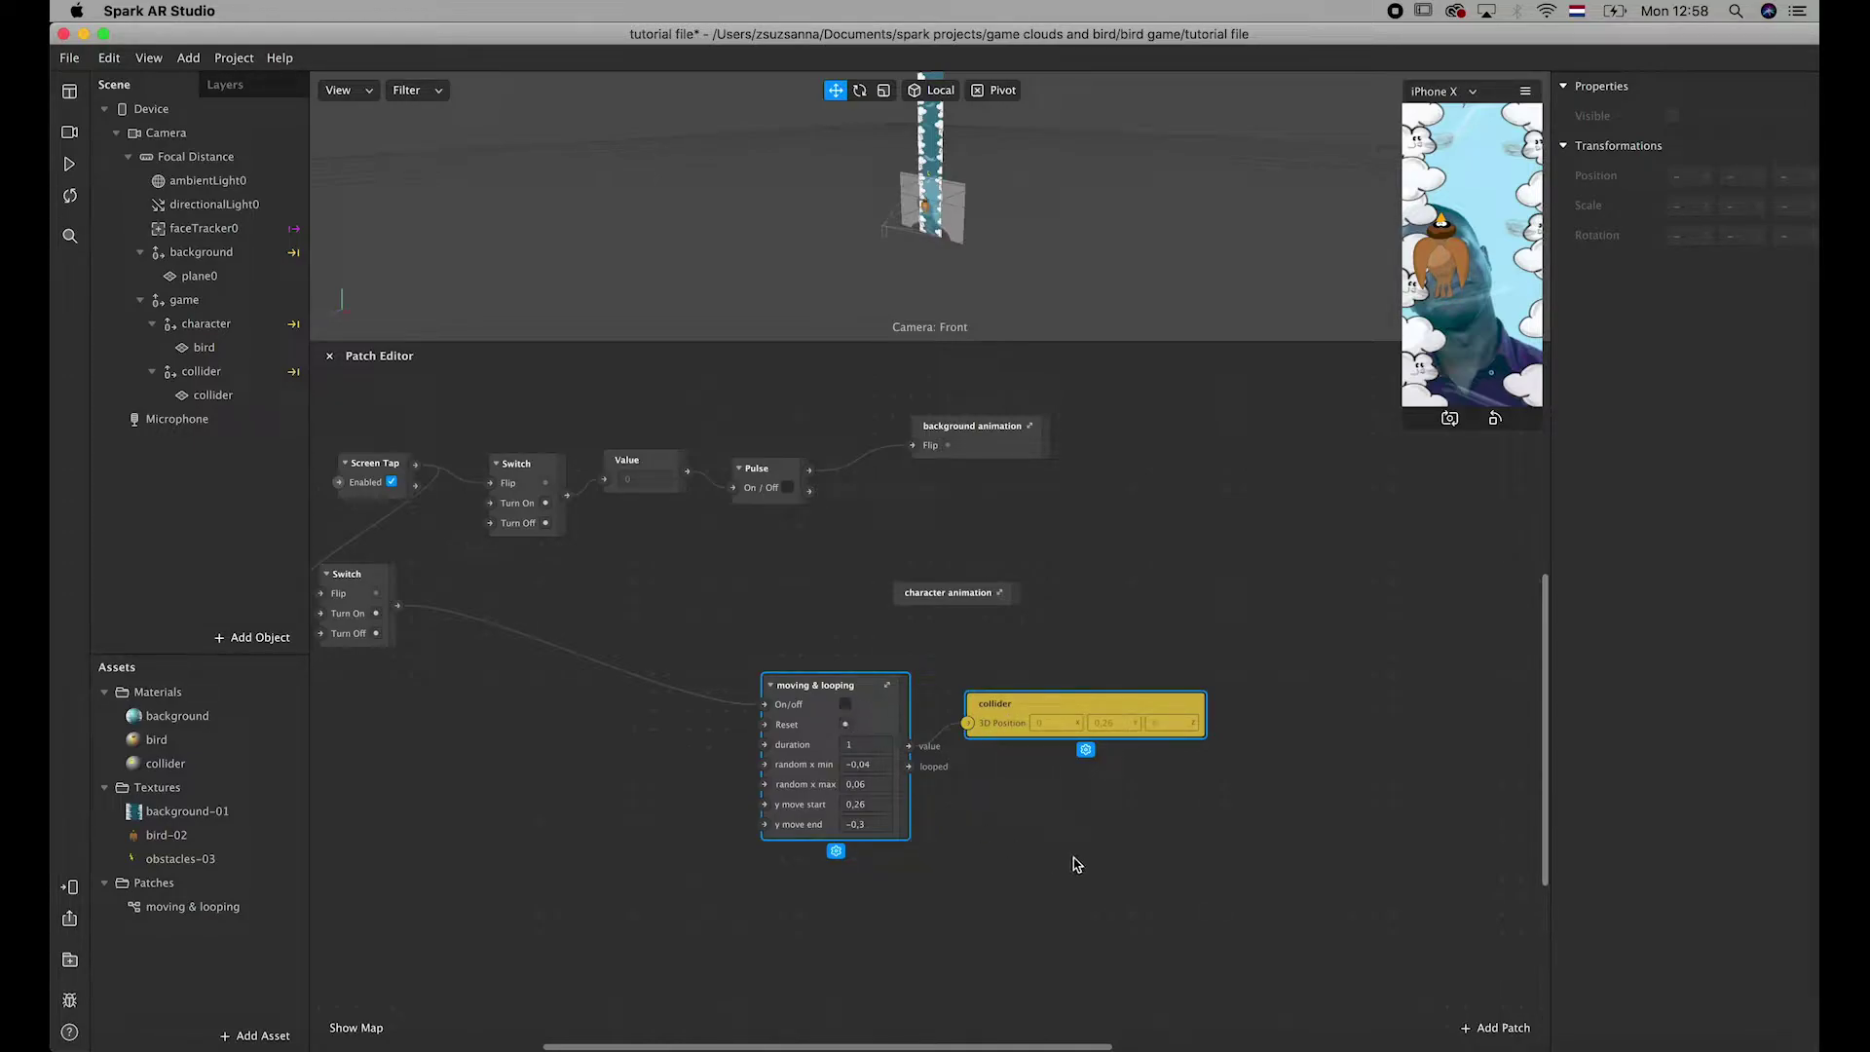
pyautogui.rightClick(890, 713)
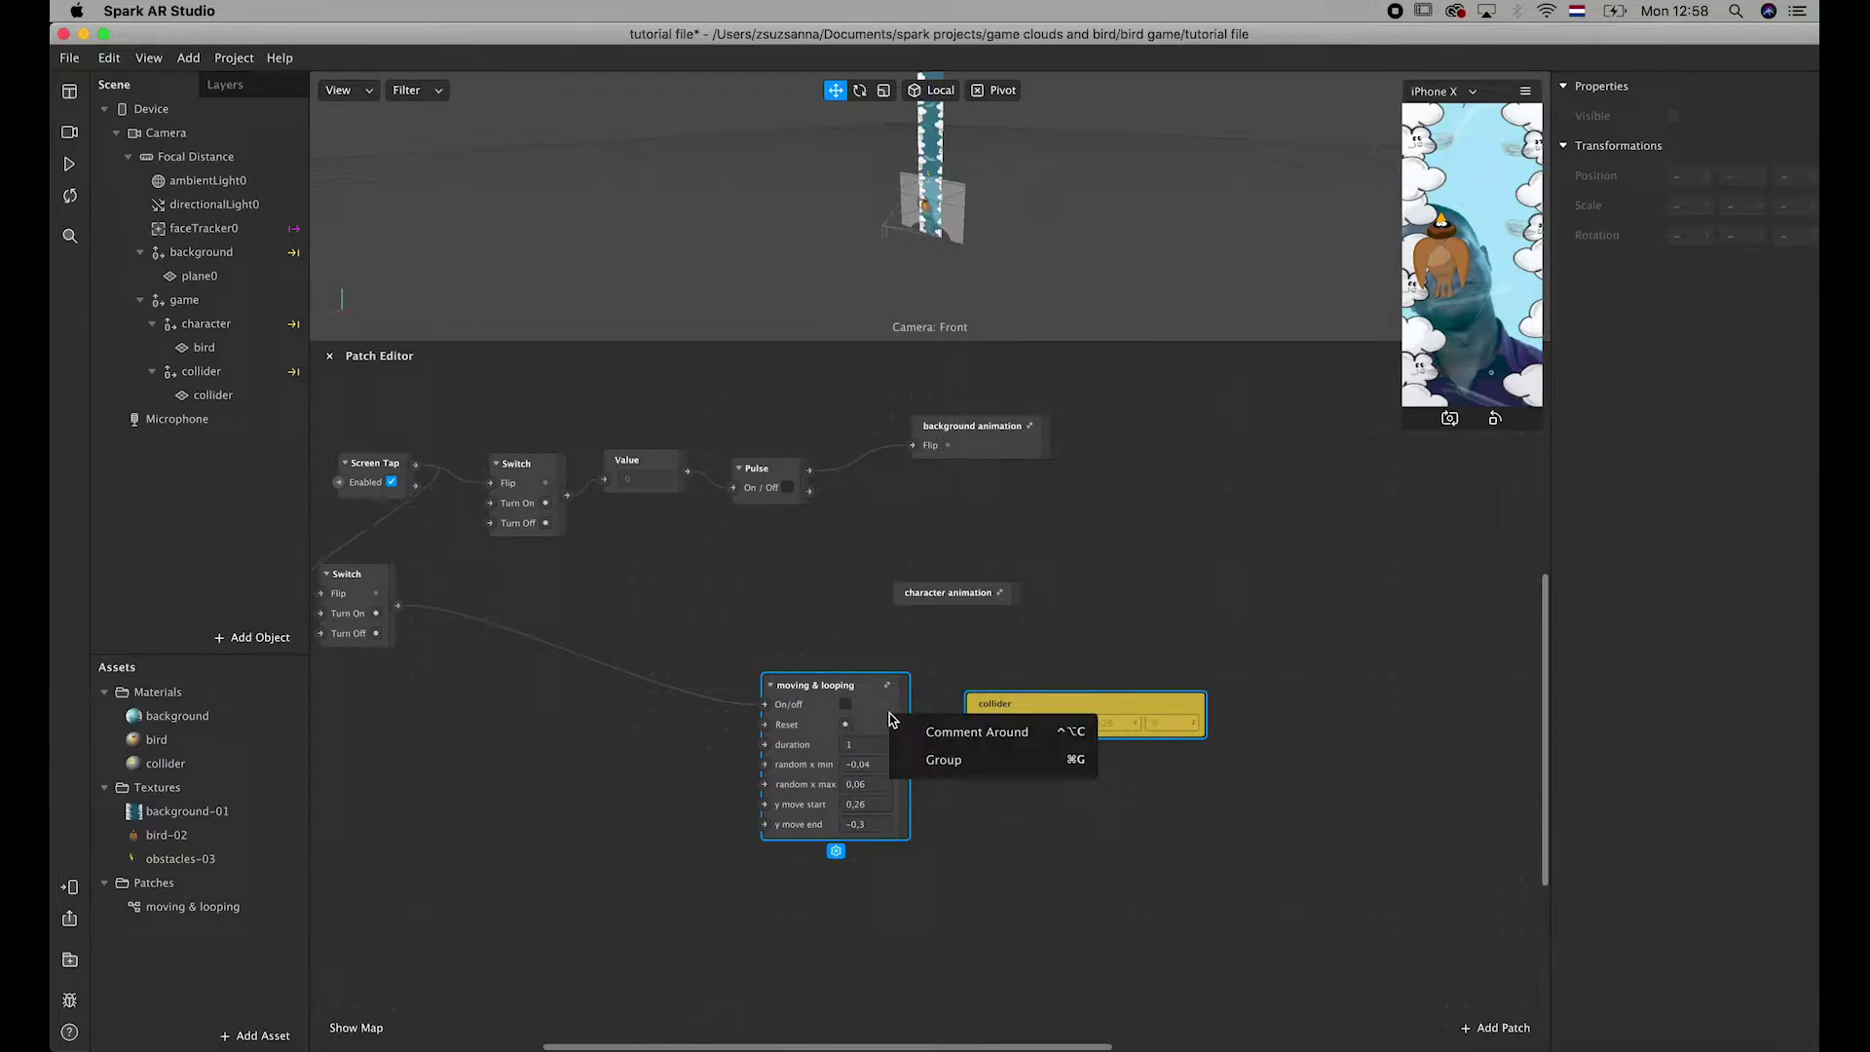
pyautogui.click(942, 760)
pyautogui.write('colli')
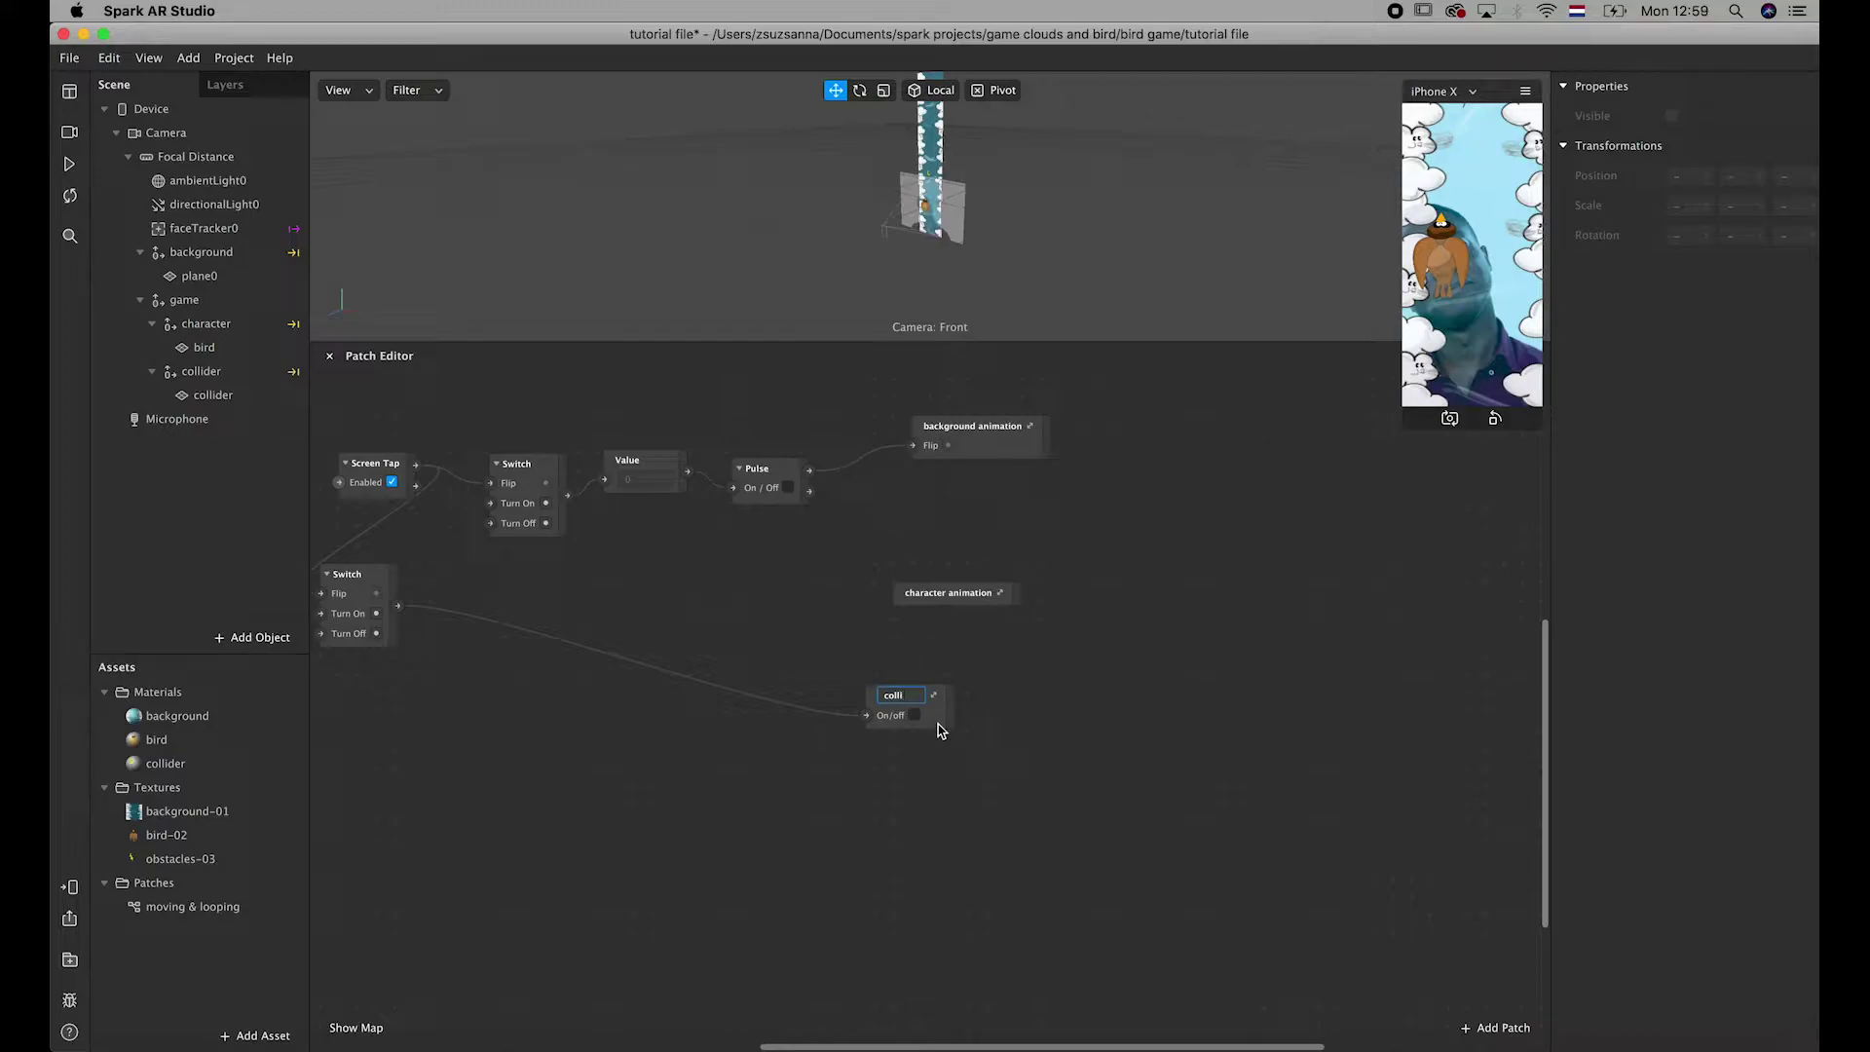
pyautogui.write('der')
pyautogui.write(' animat')
pyautogui.write('in')
pyautogui.write('on')
pyautogui.scroll(2, 938, 730)
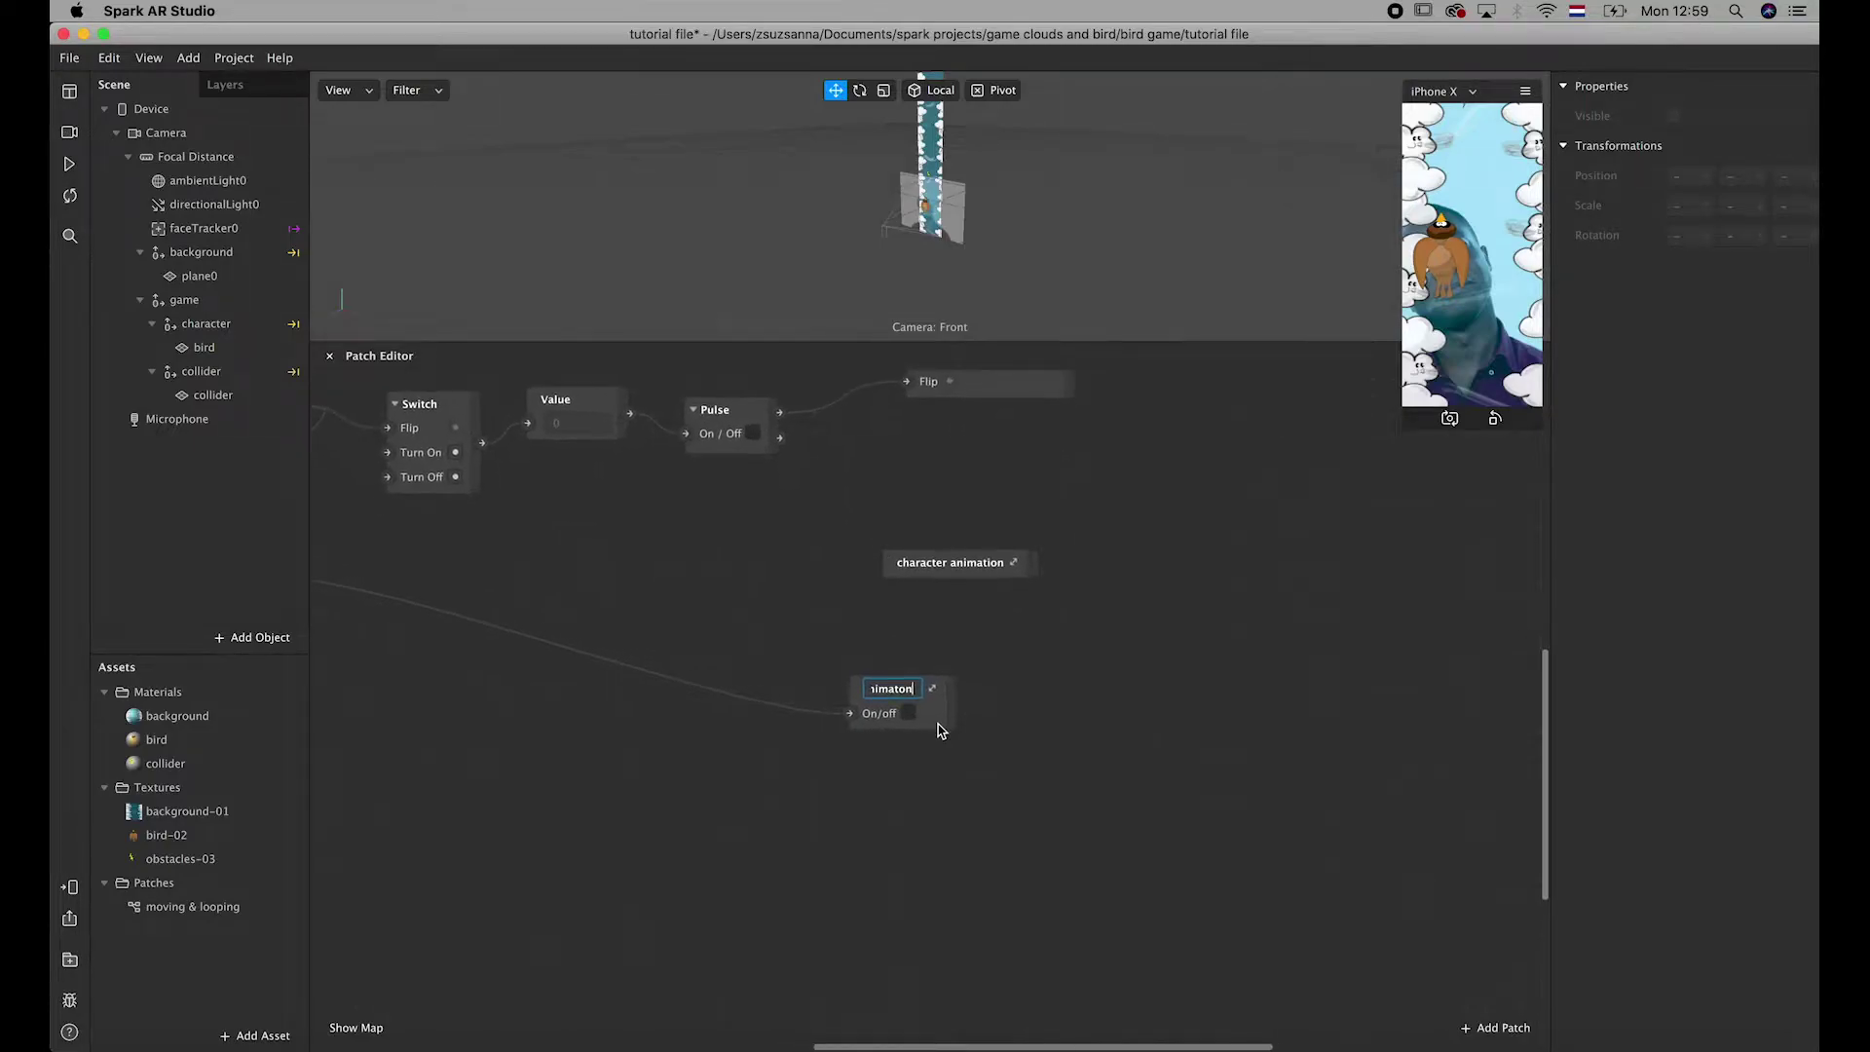
pyautogui.press('Return')
# - Reposition the collider animaton and character animation groups one above the other below the Pulse patch
pyautogui.moveTo(945, 694); pyautogui.dragTo(797, 707)
pyautogui.moveTo(896, 580); pyautogui.dragTo(714, 606)
pyautogui.scroll(3, 799, 609)
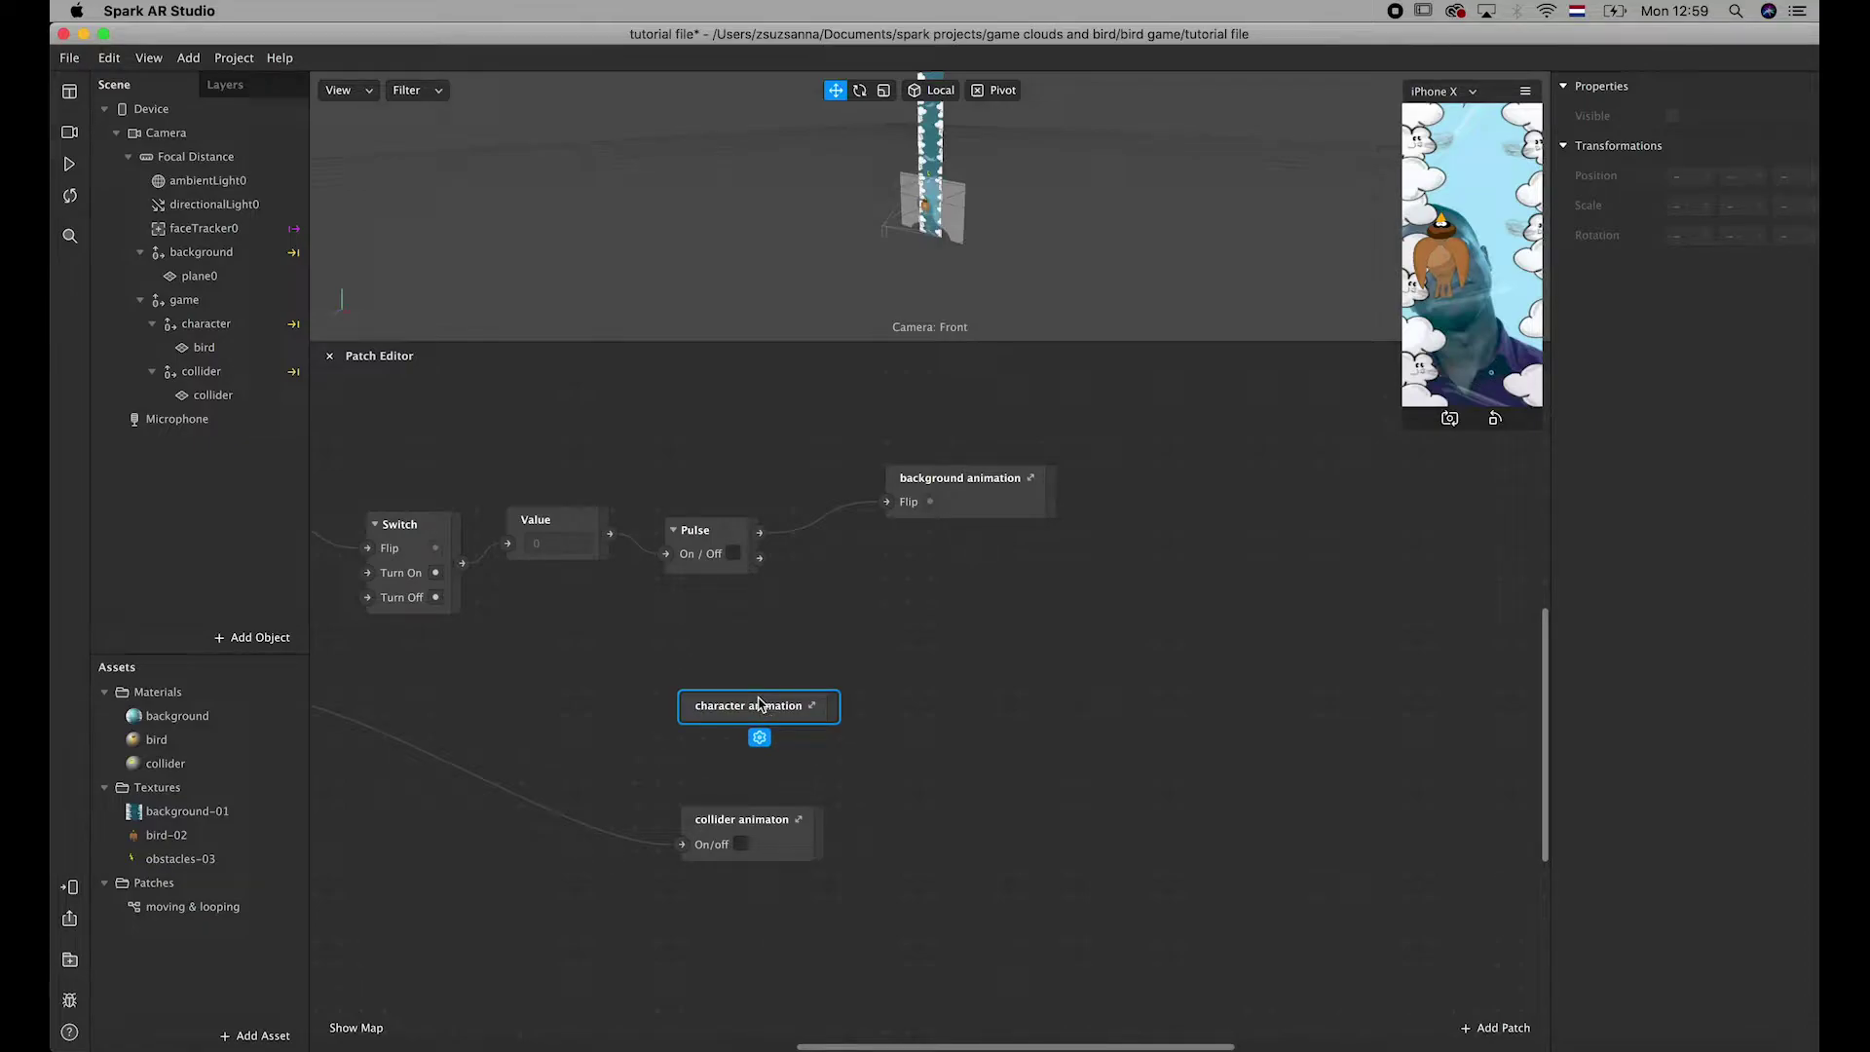
# - Inside the character animation group, attach a new Unpack patch to the Pack output and place it below the character patch
pyautogui.doubleClick(814, 709)
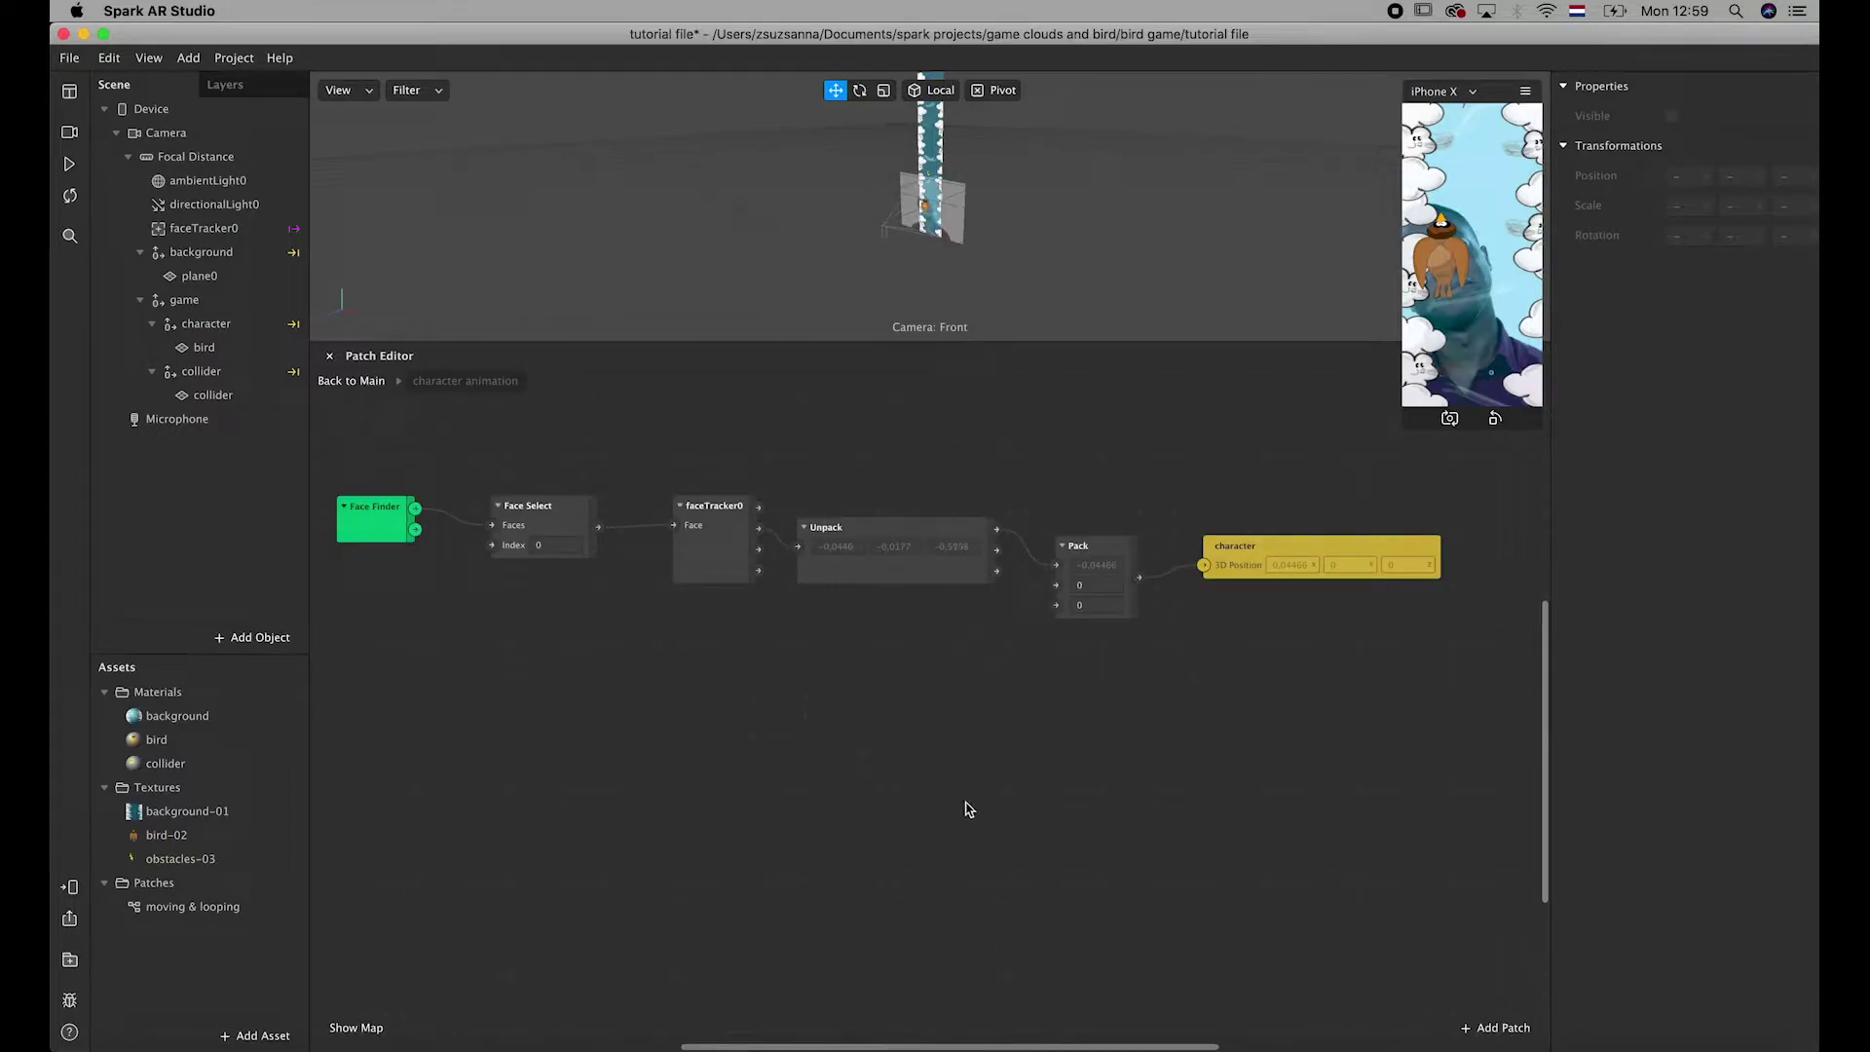
pyautogui.hscroll(5, 969, 809)
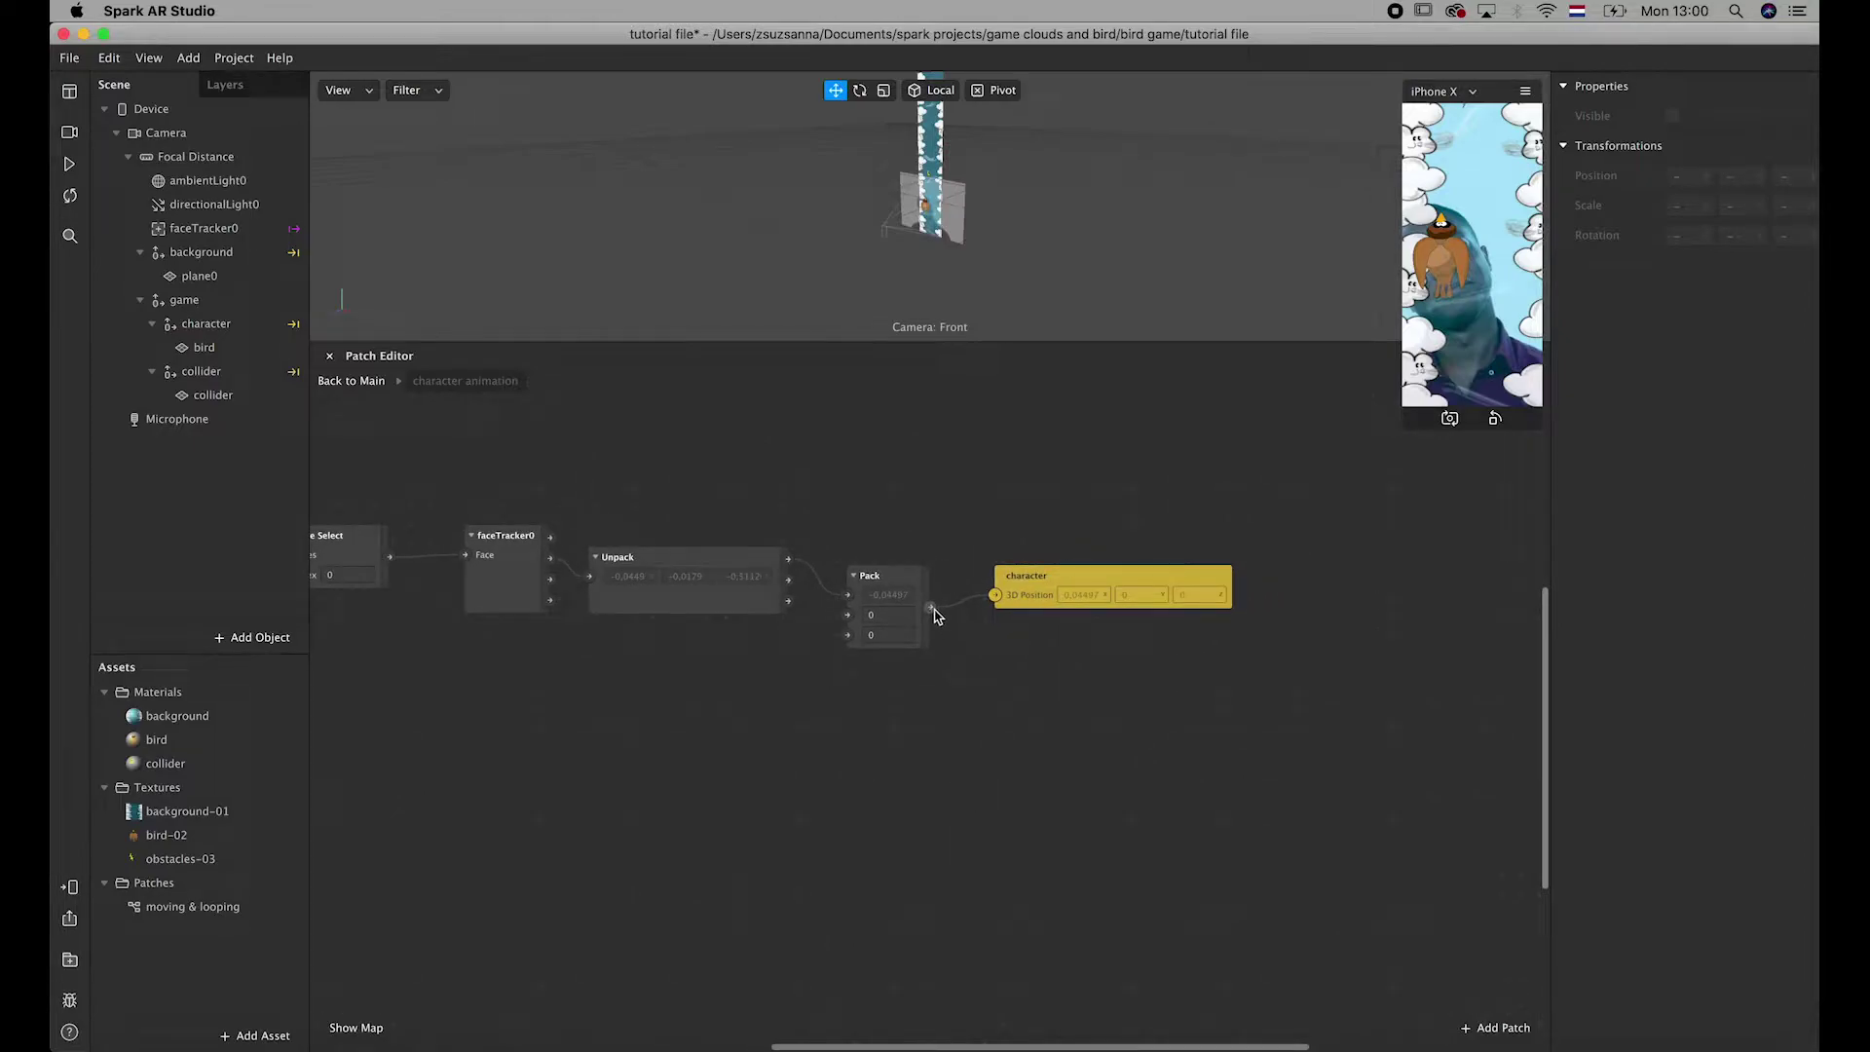
pyautogui.moveTo(932, 613); pyautogui.dragTo(1047, 777)
pyautogui.write('un')
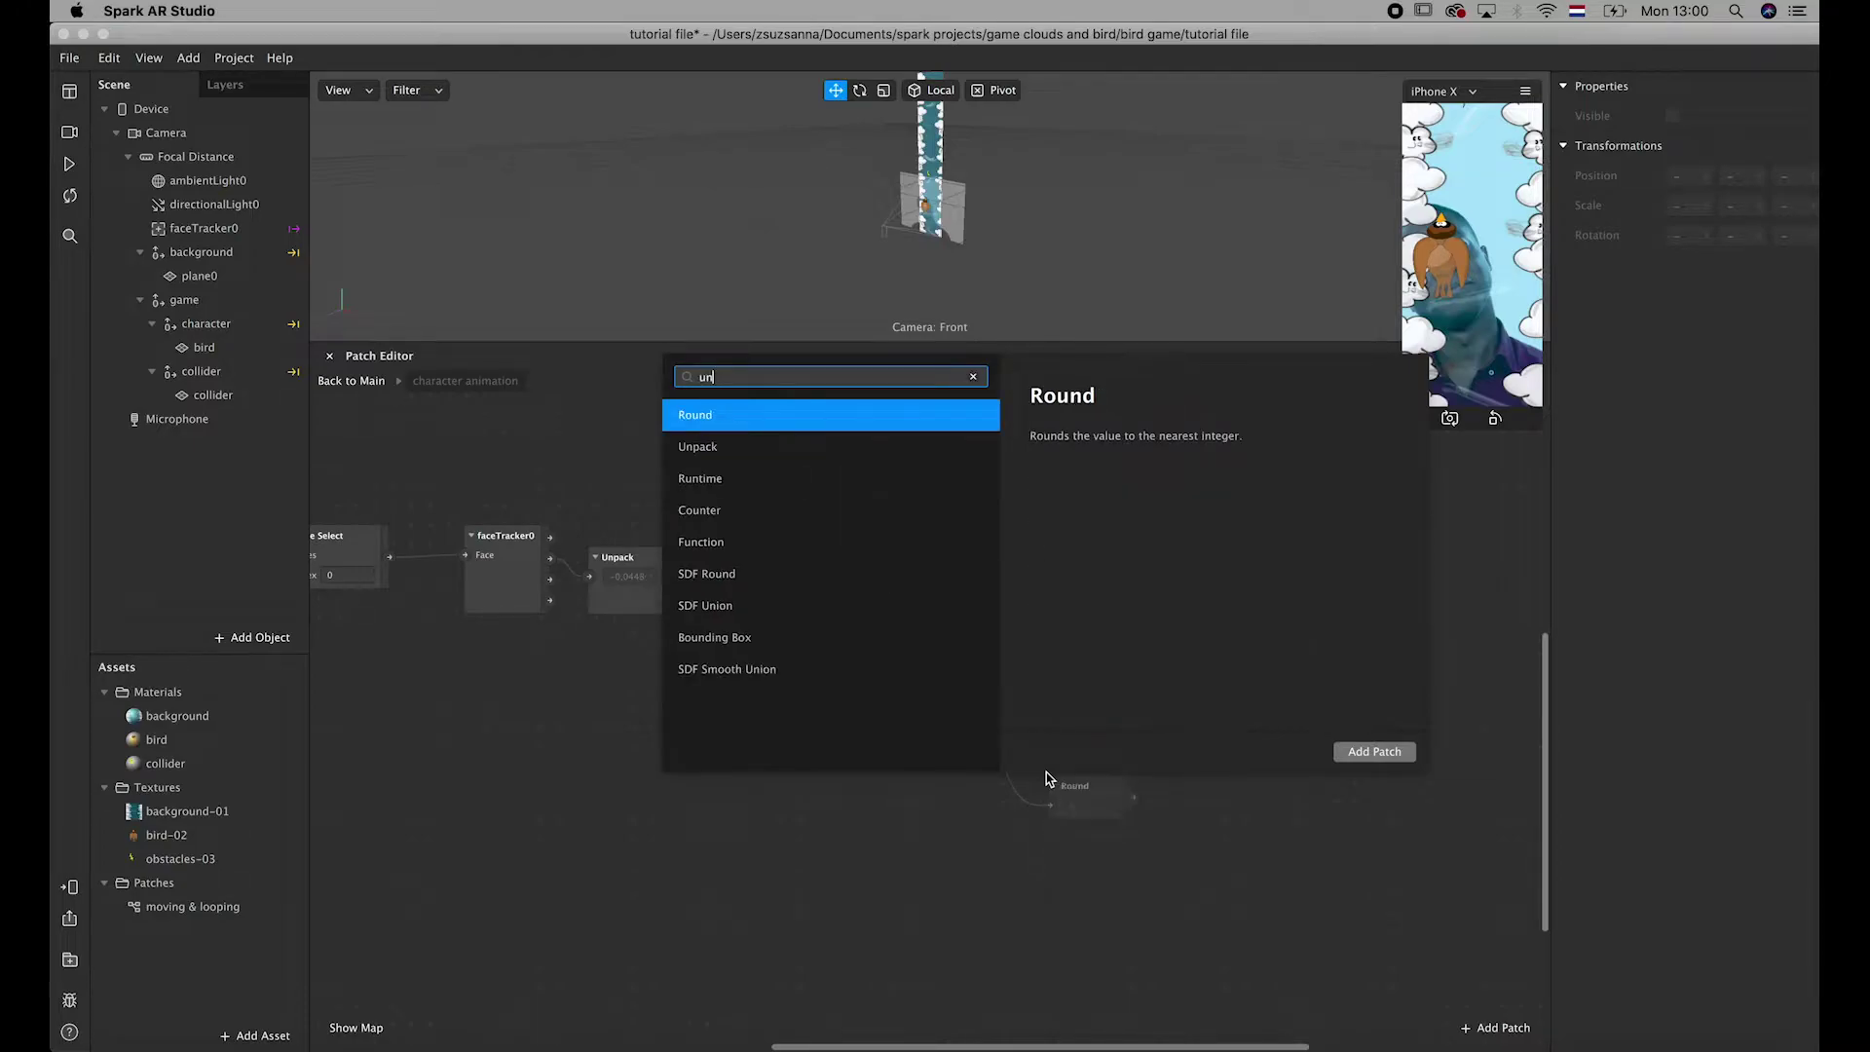
pyautogui.write('pack')
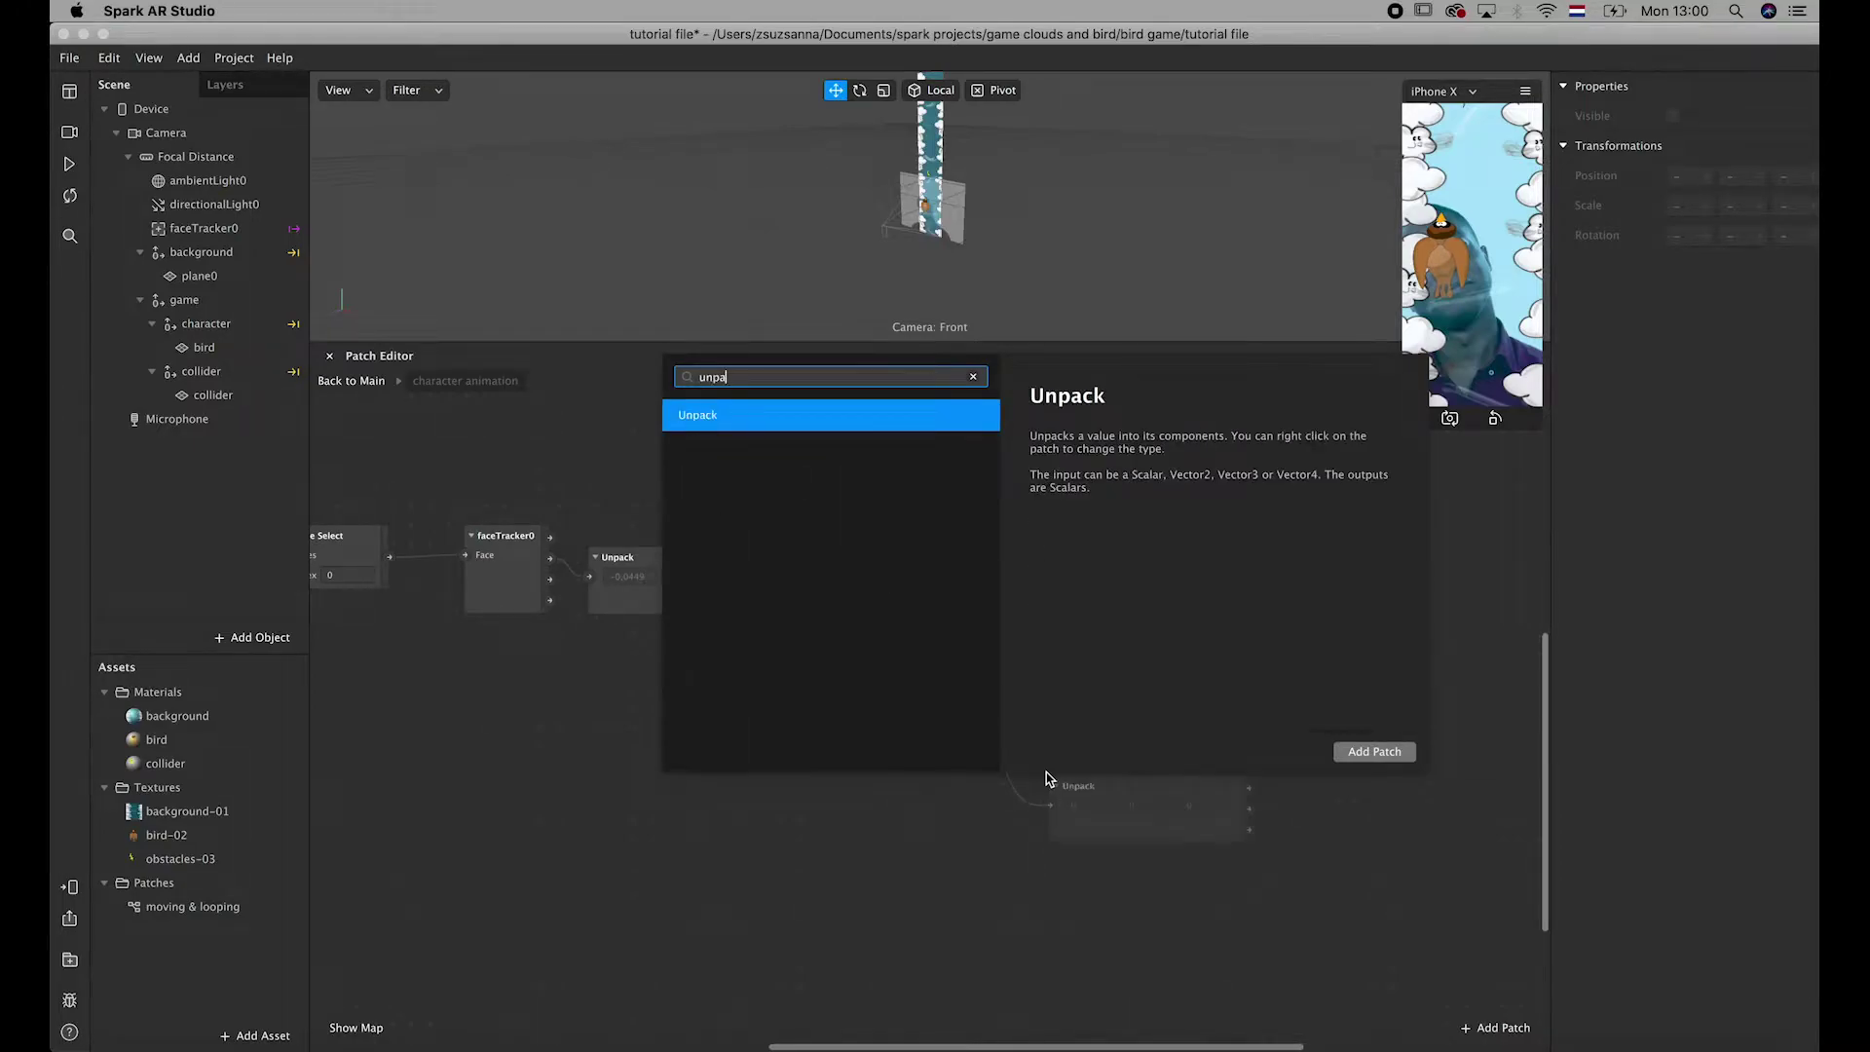
pyautogui.click(1373, 752)
pyautogui.moveTo(1144, 791); pyautogui.dragTo(1099, 670)
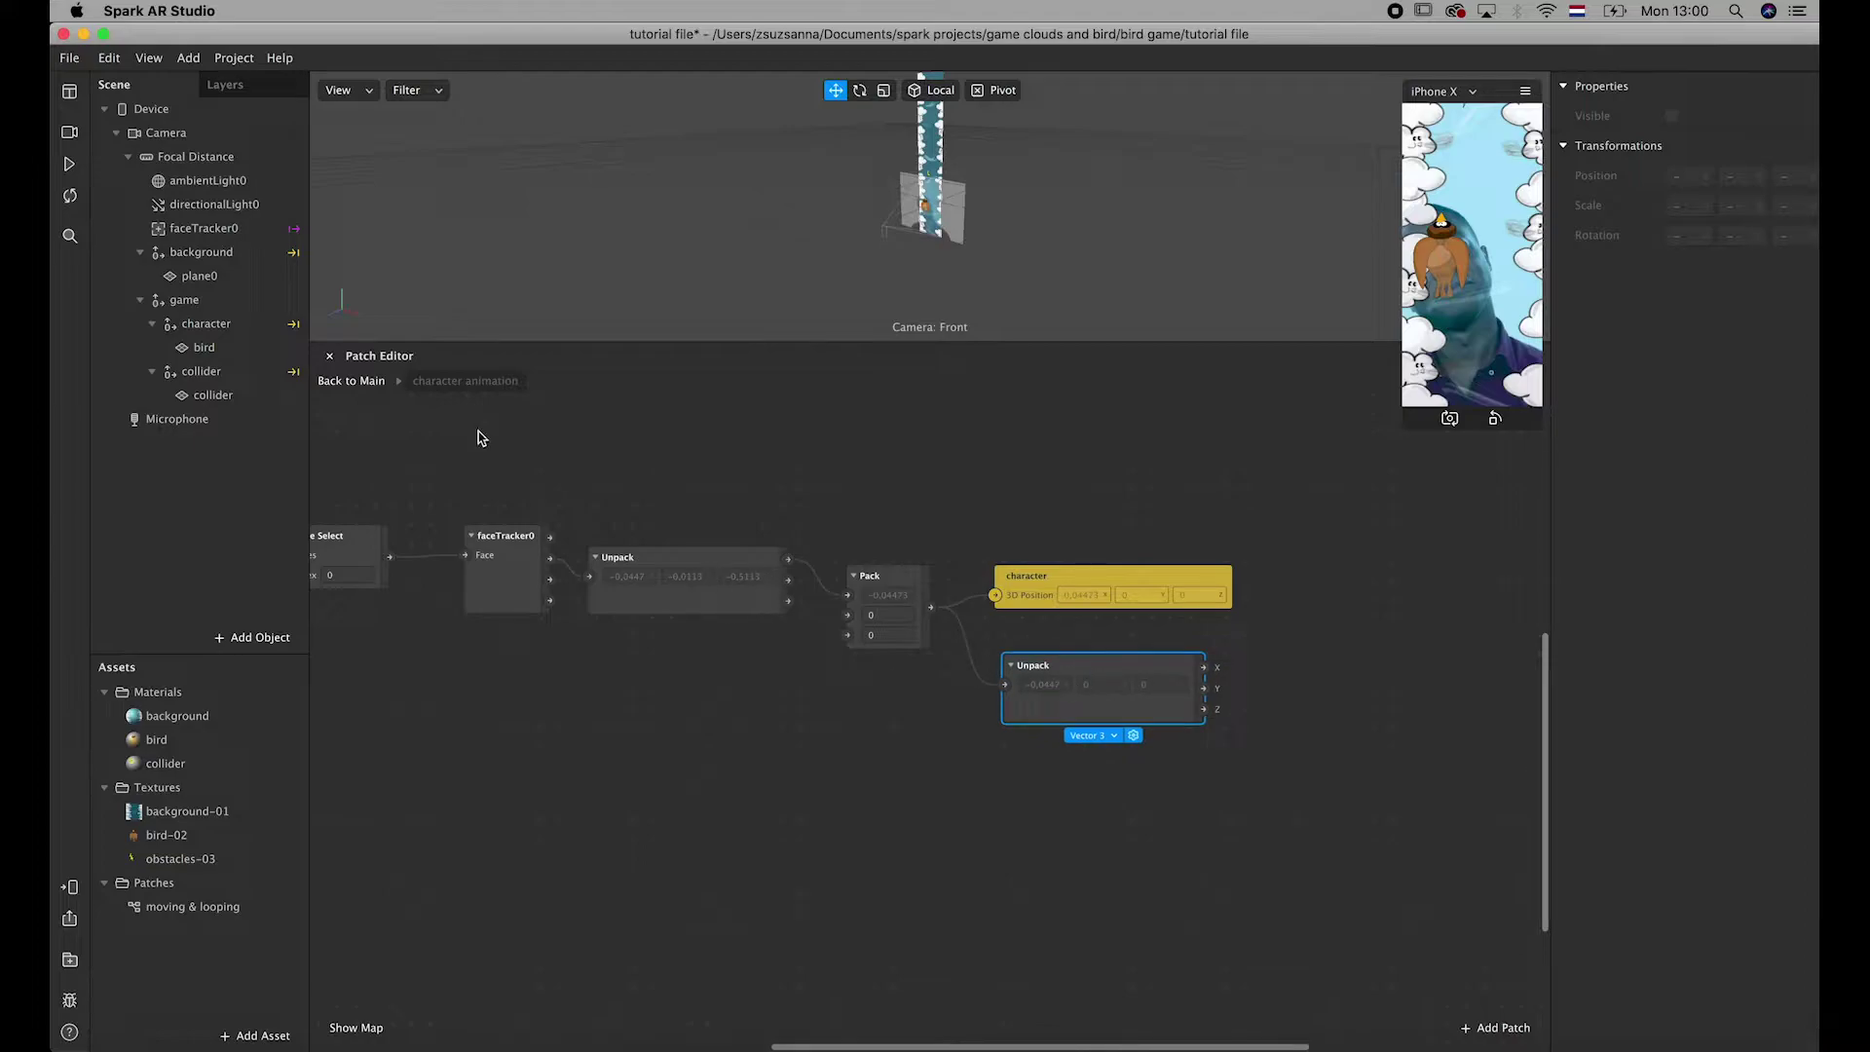
pyautogui.click(370, 380)
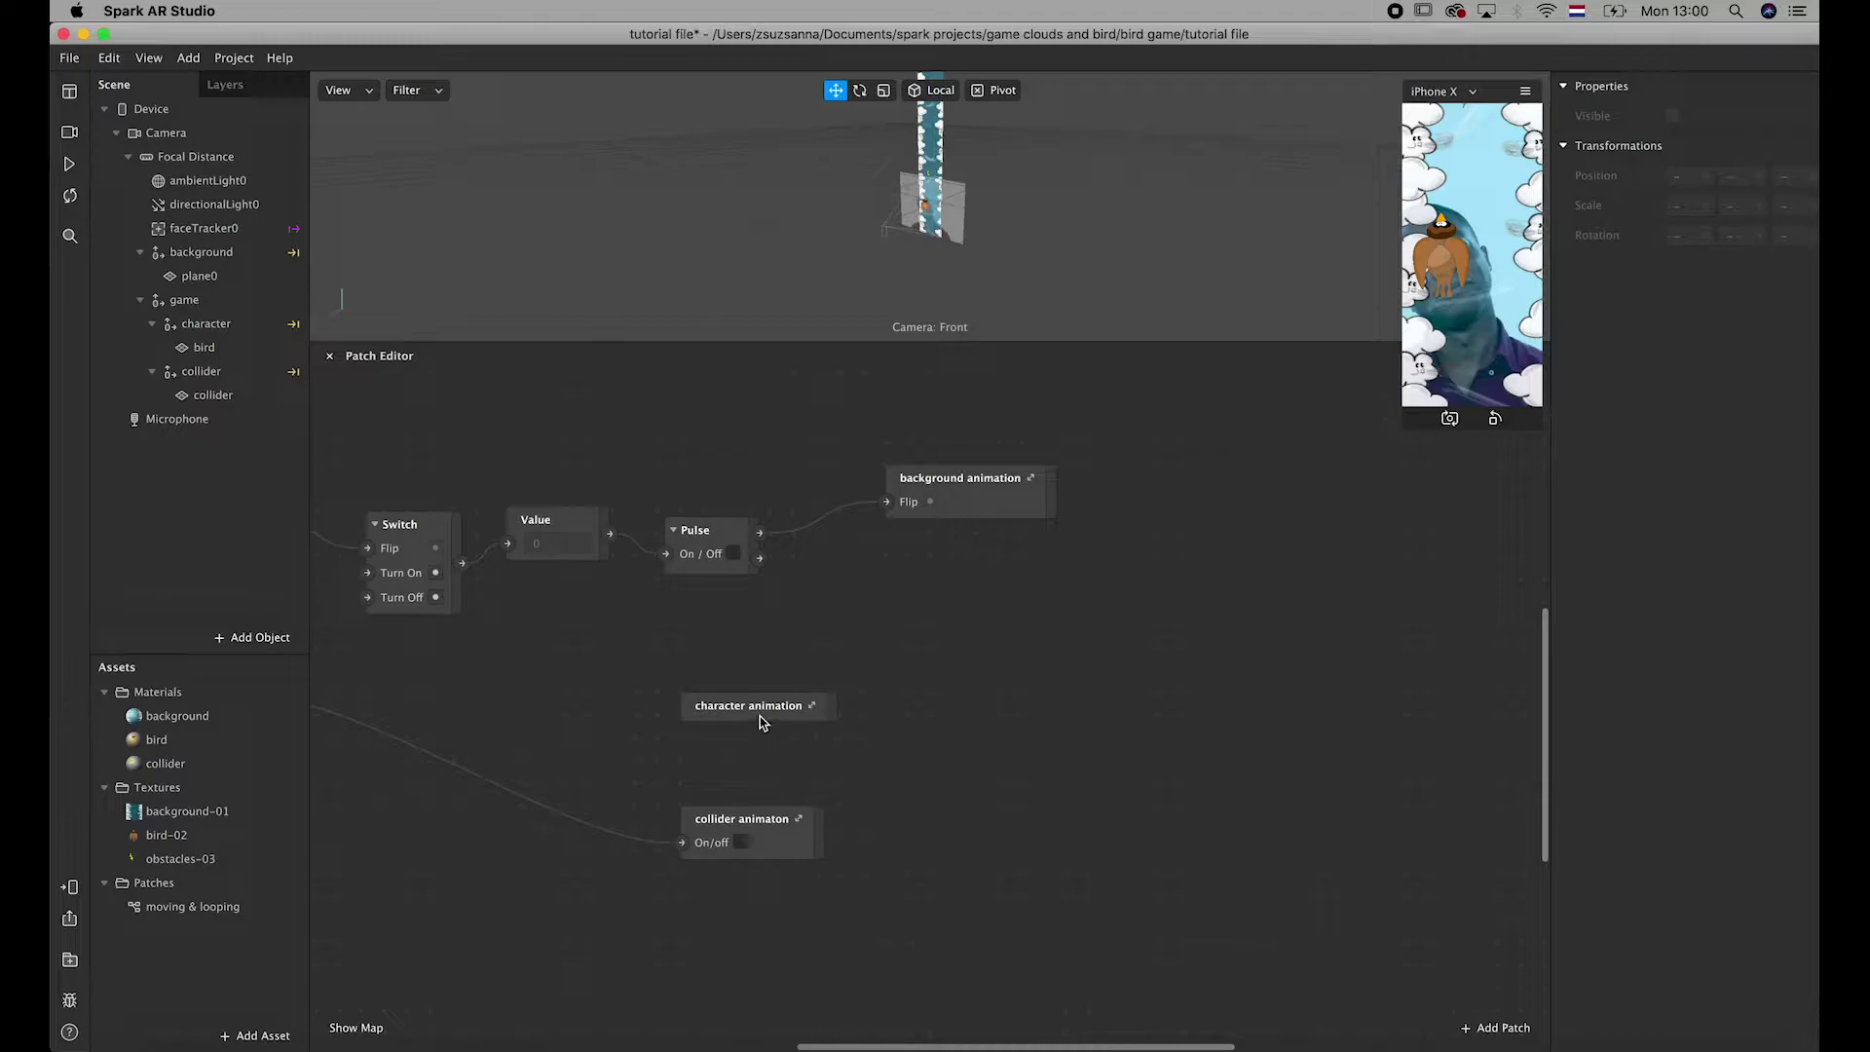
# - Add a Number output named "x position" to the character animation group's properties
pyautogui.rightClick(762, 719)
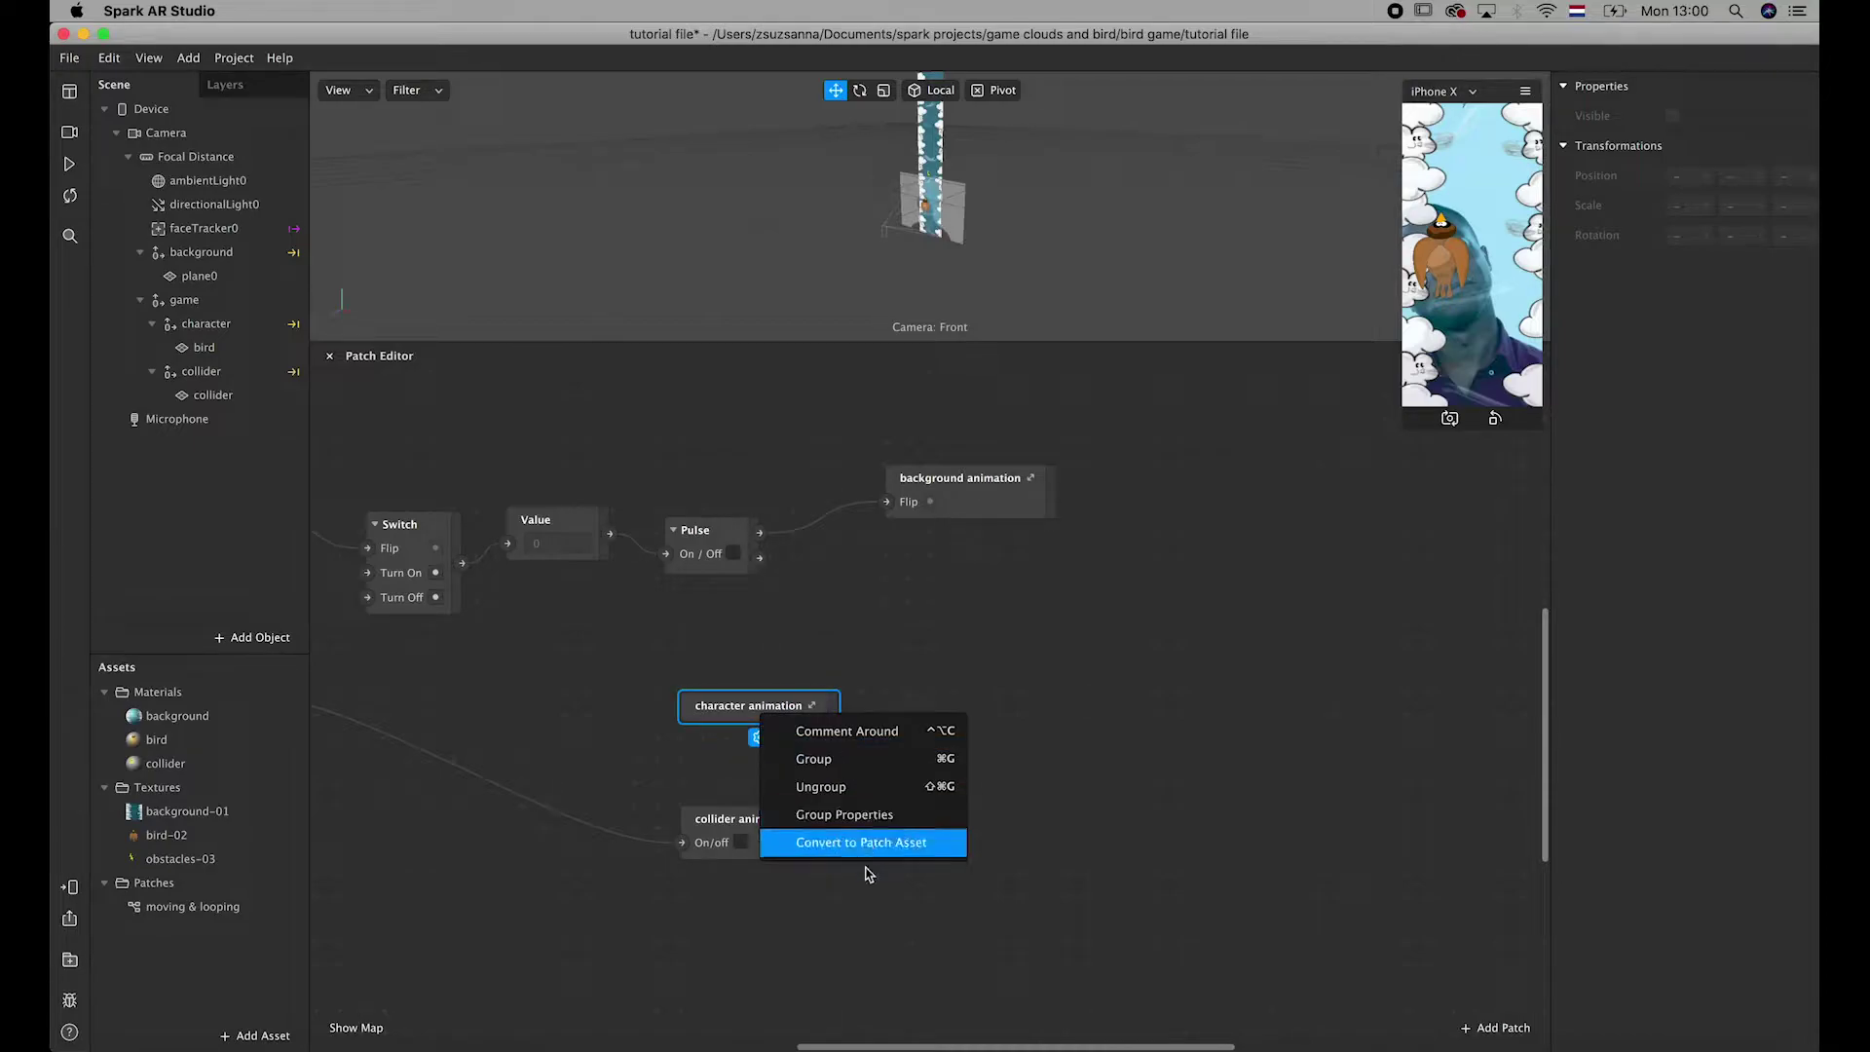
pyautogui.click(855, 820)
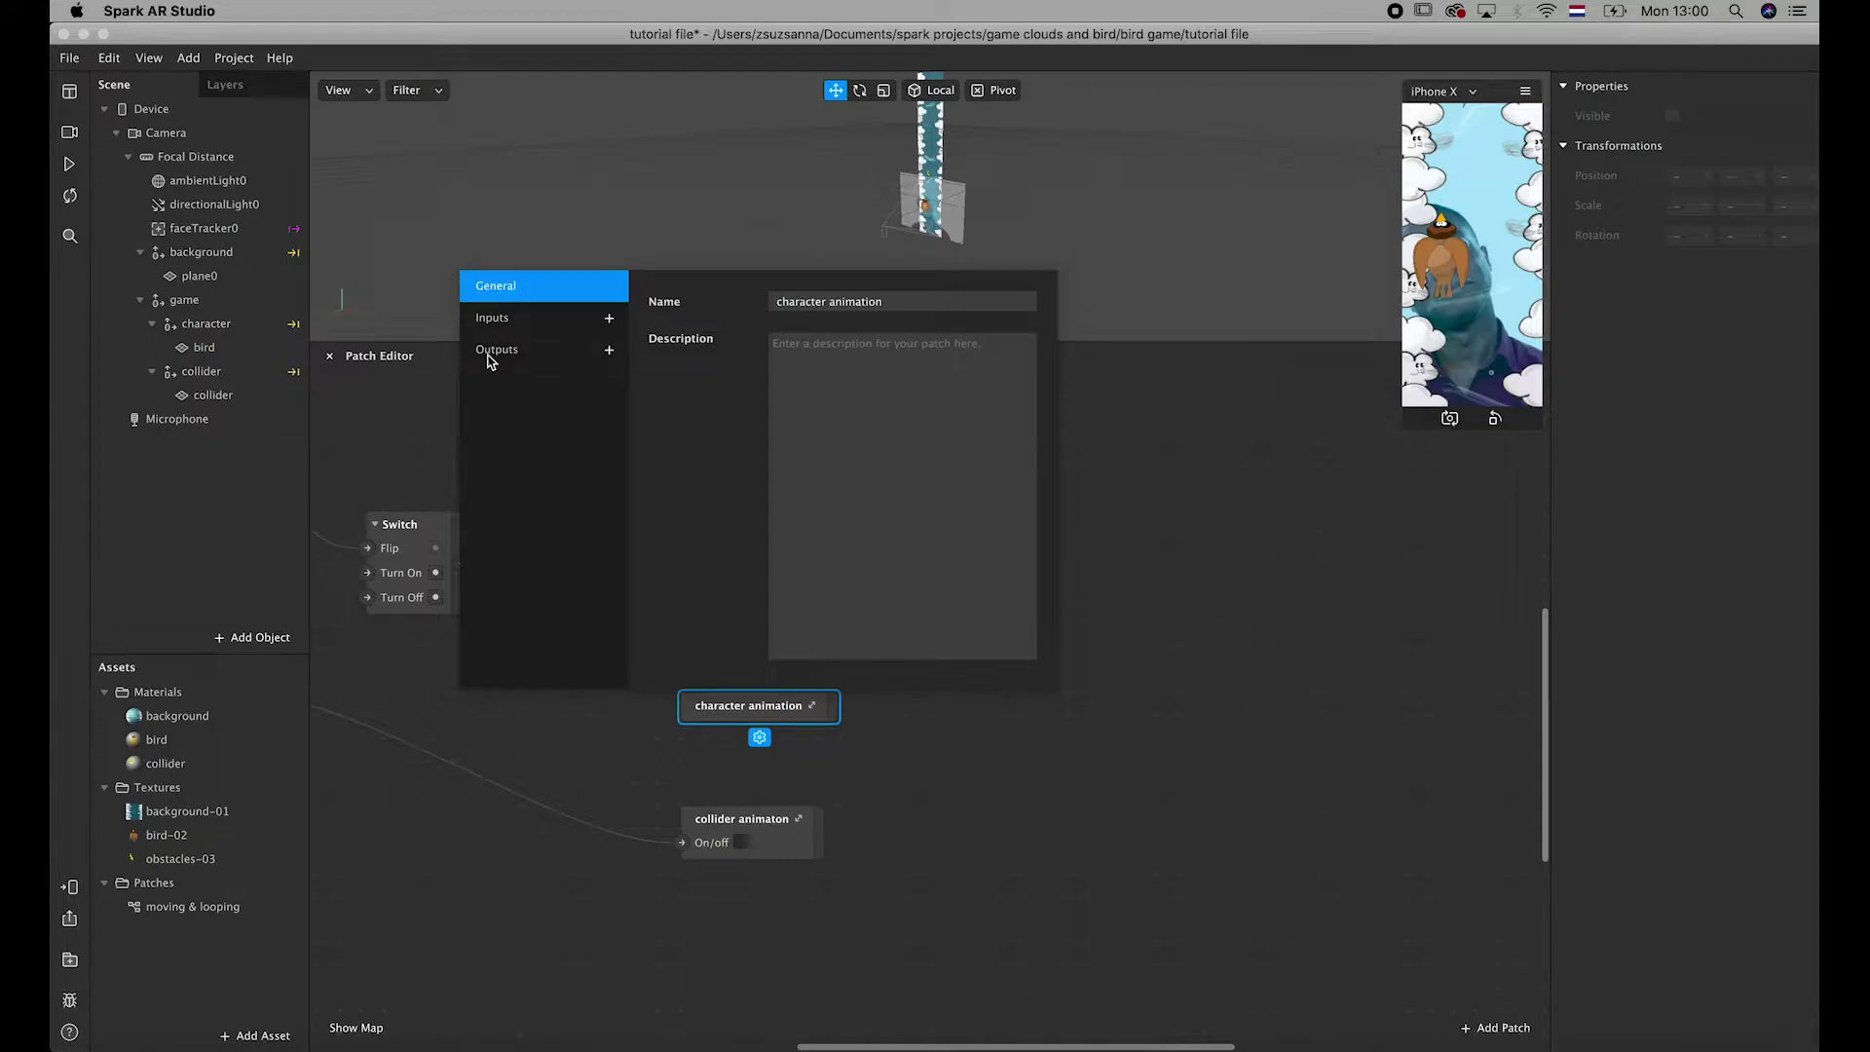
pyautogui.click(609, 349)
pyautogui.click(513, 383)
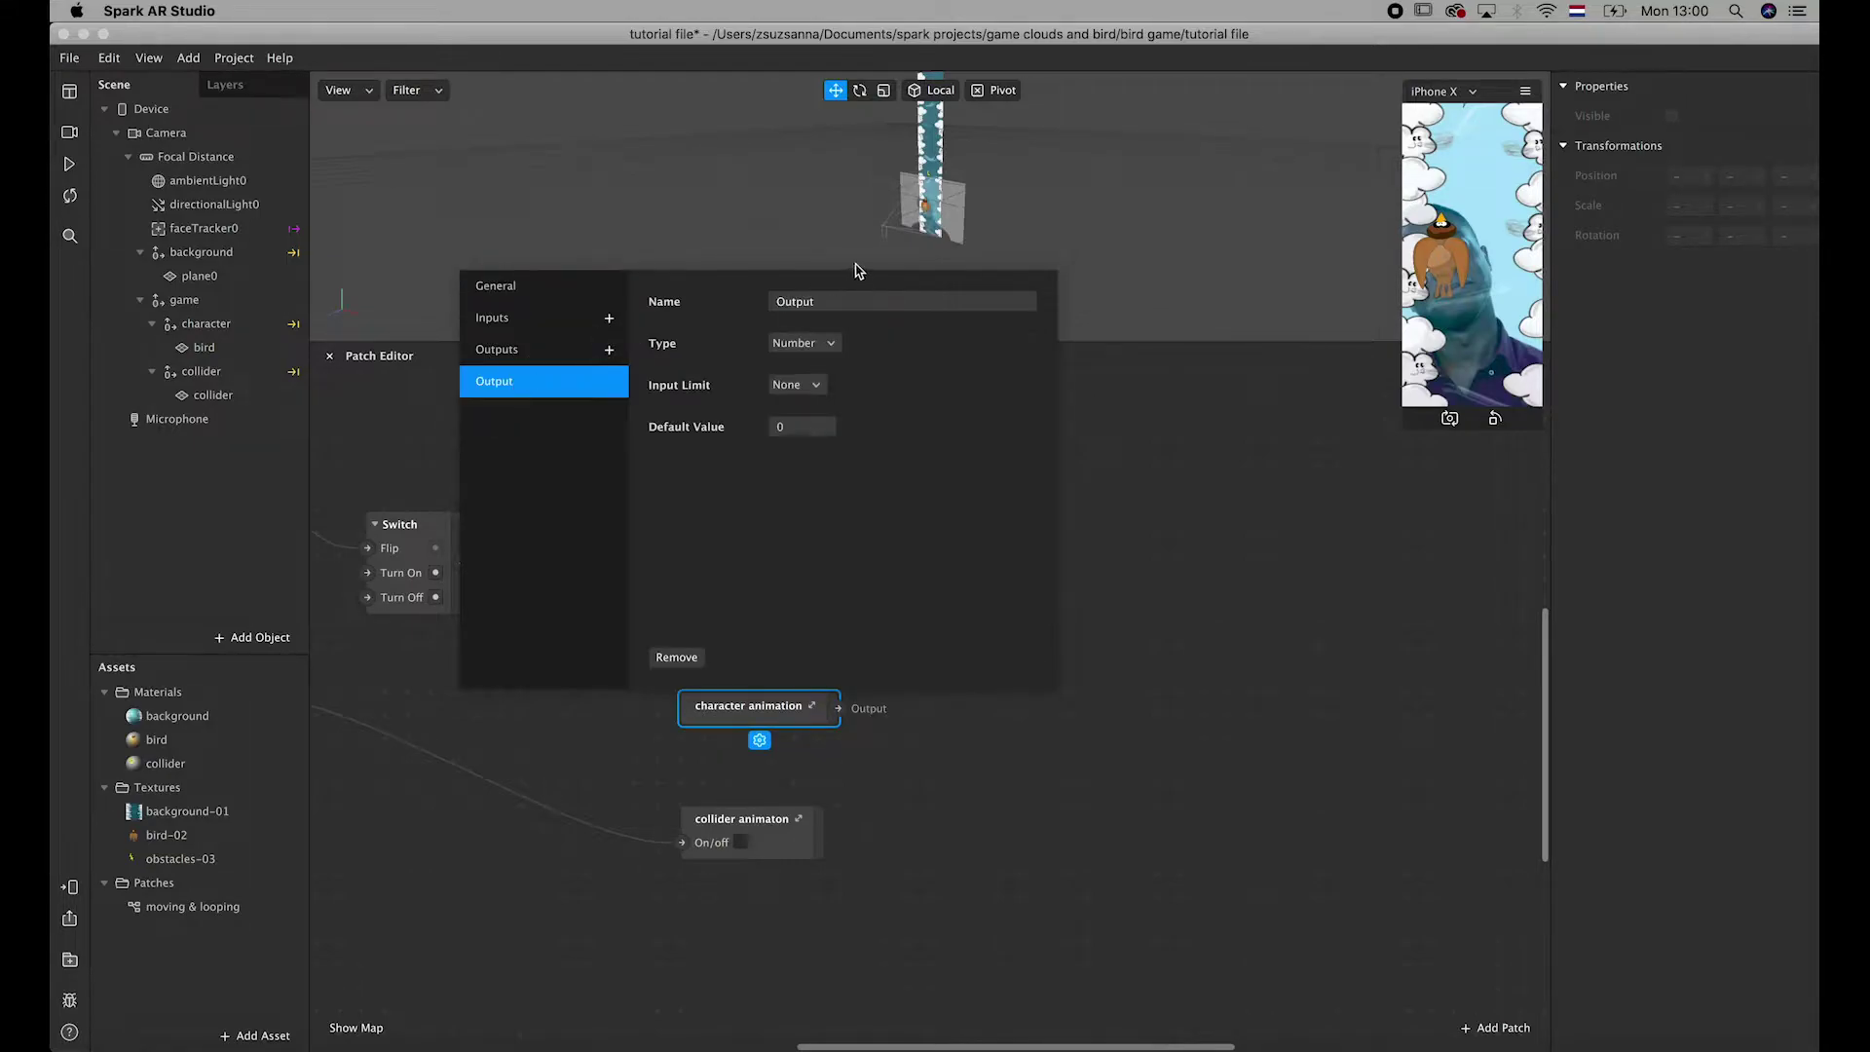
pyautogui.click(731, 298)
pyautogui.write('position')
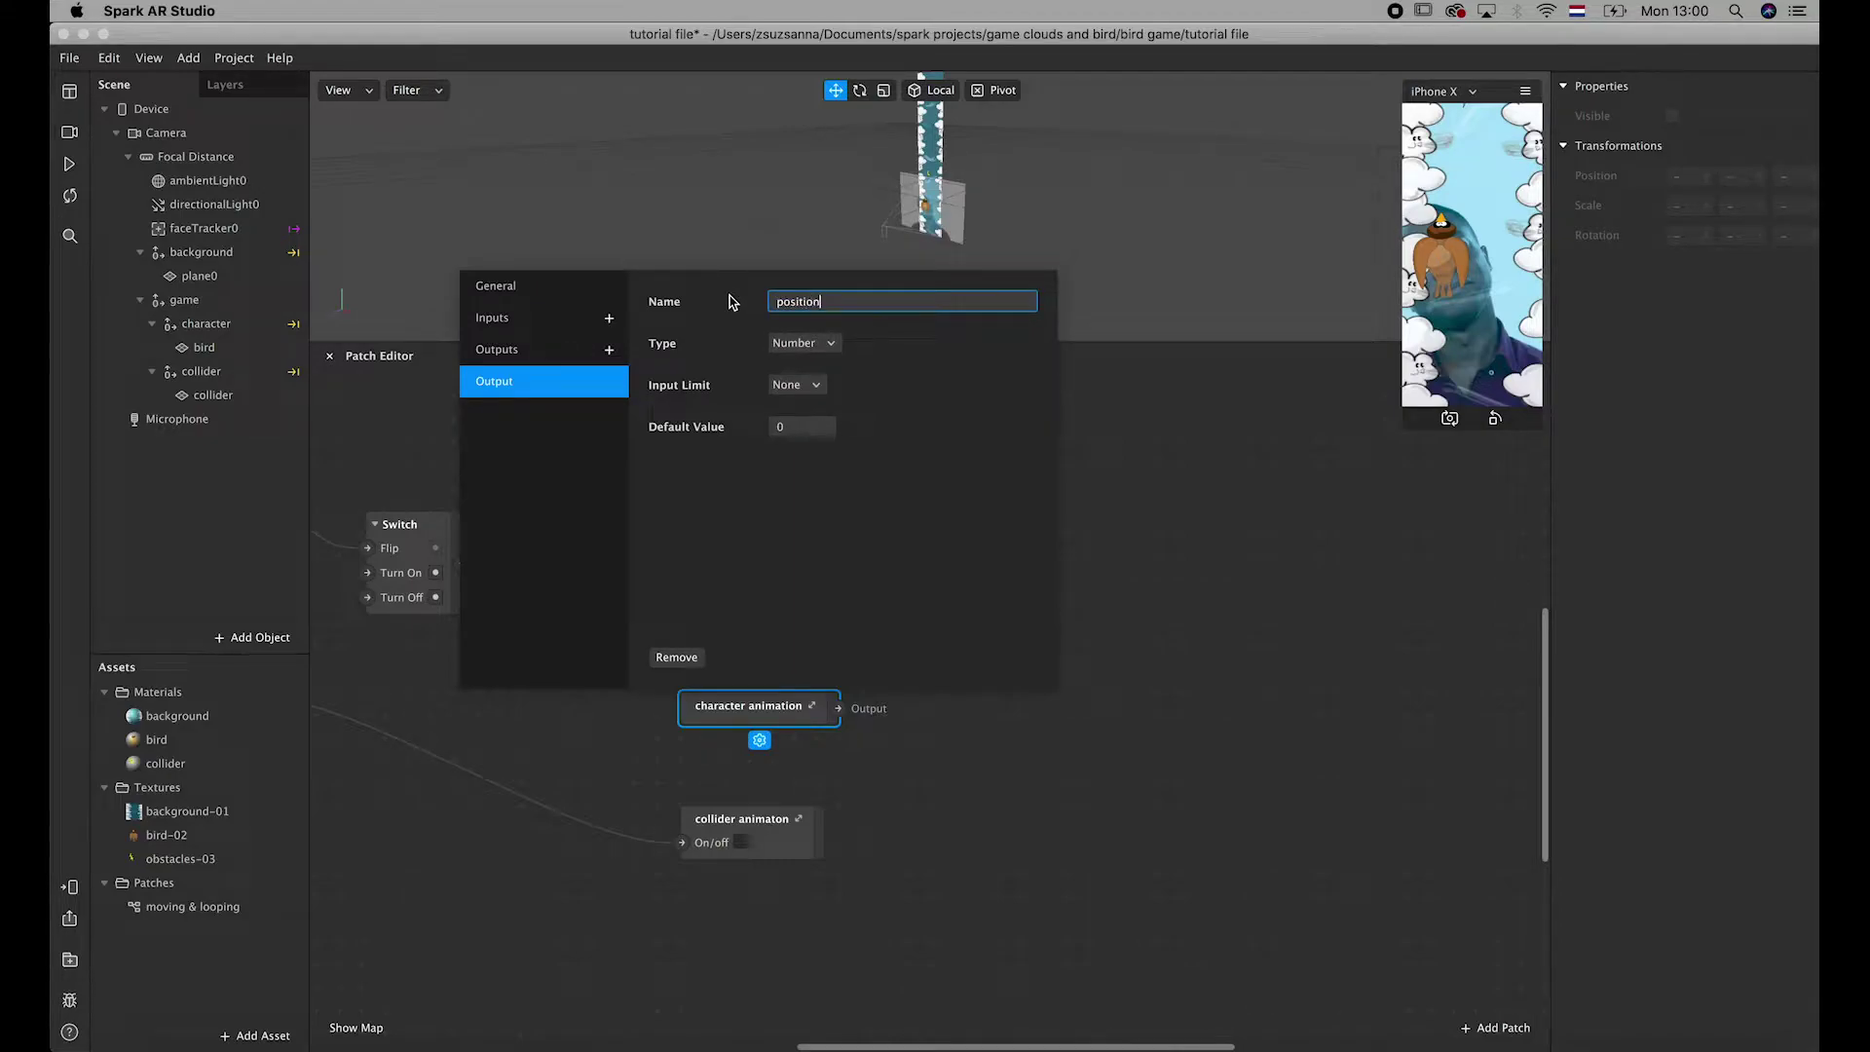
pyautogui.click(817, 386)
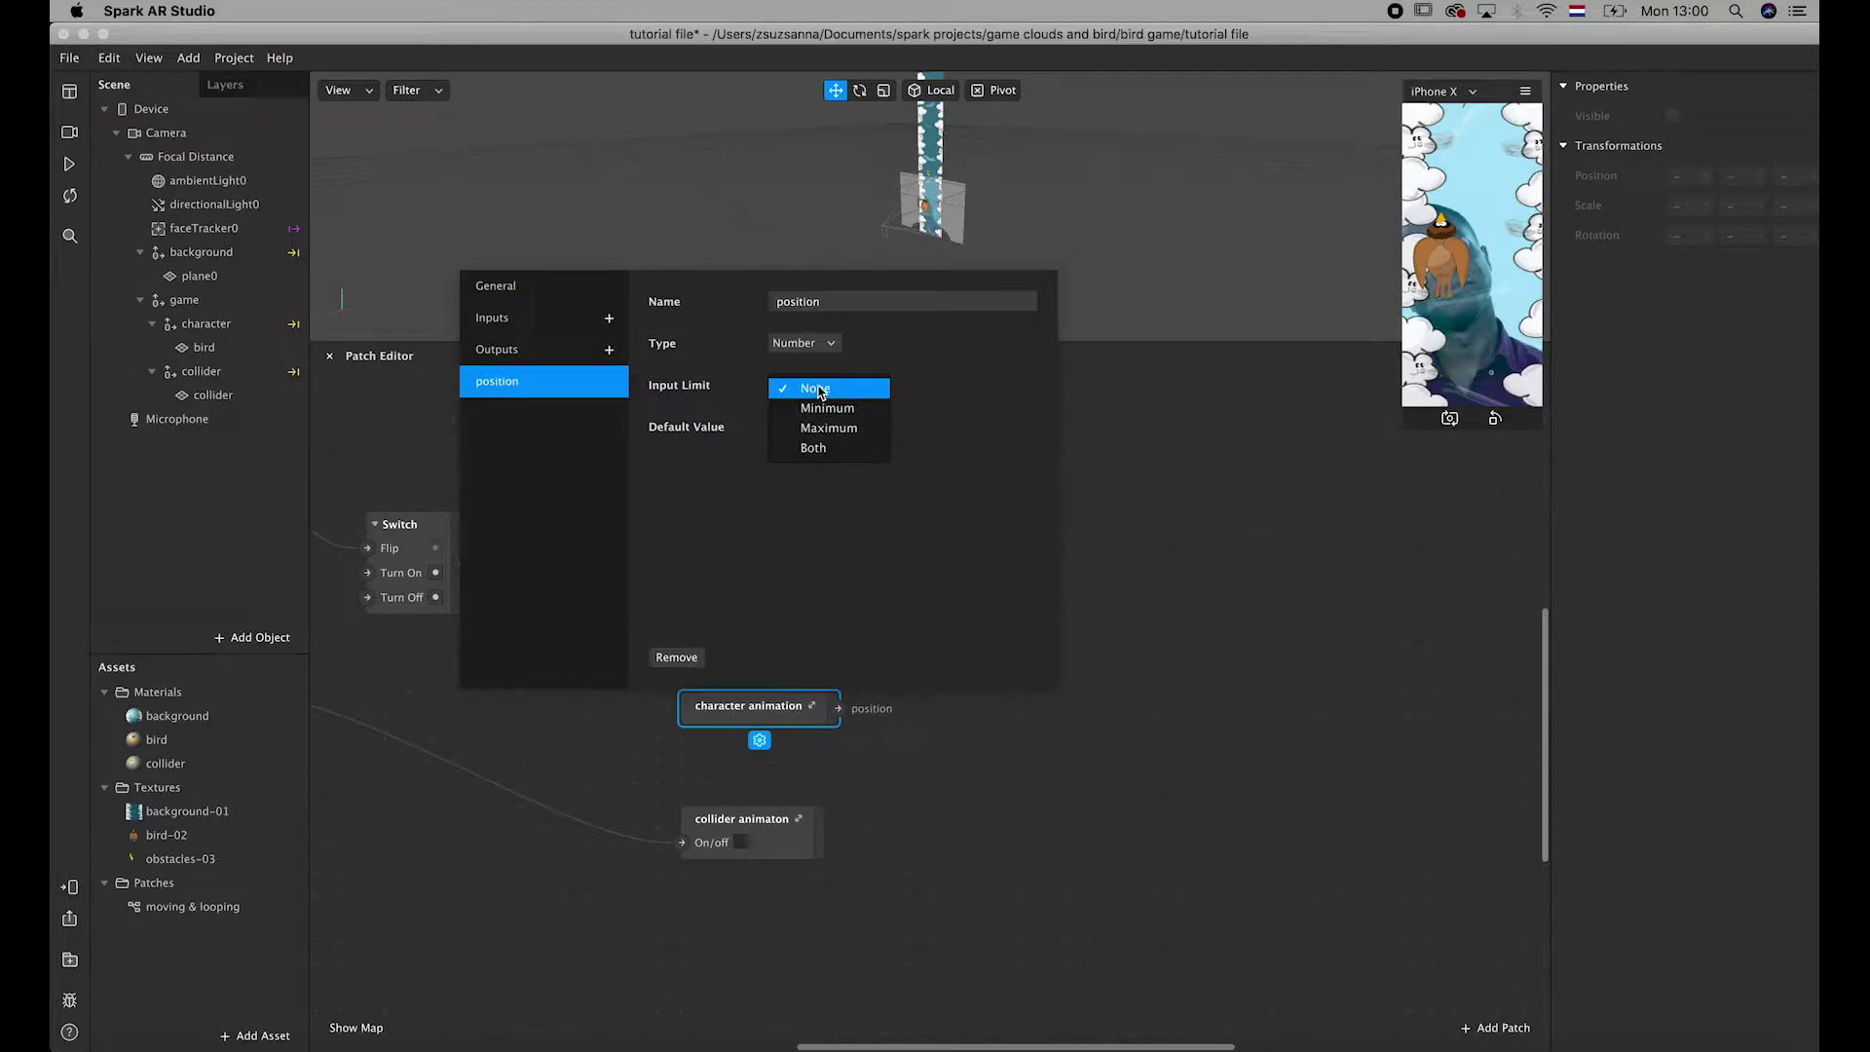
pyautogui.click(901, 378)
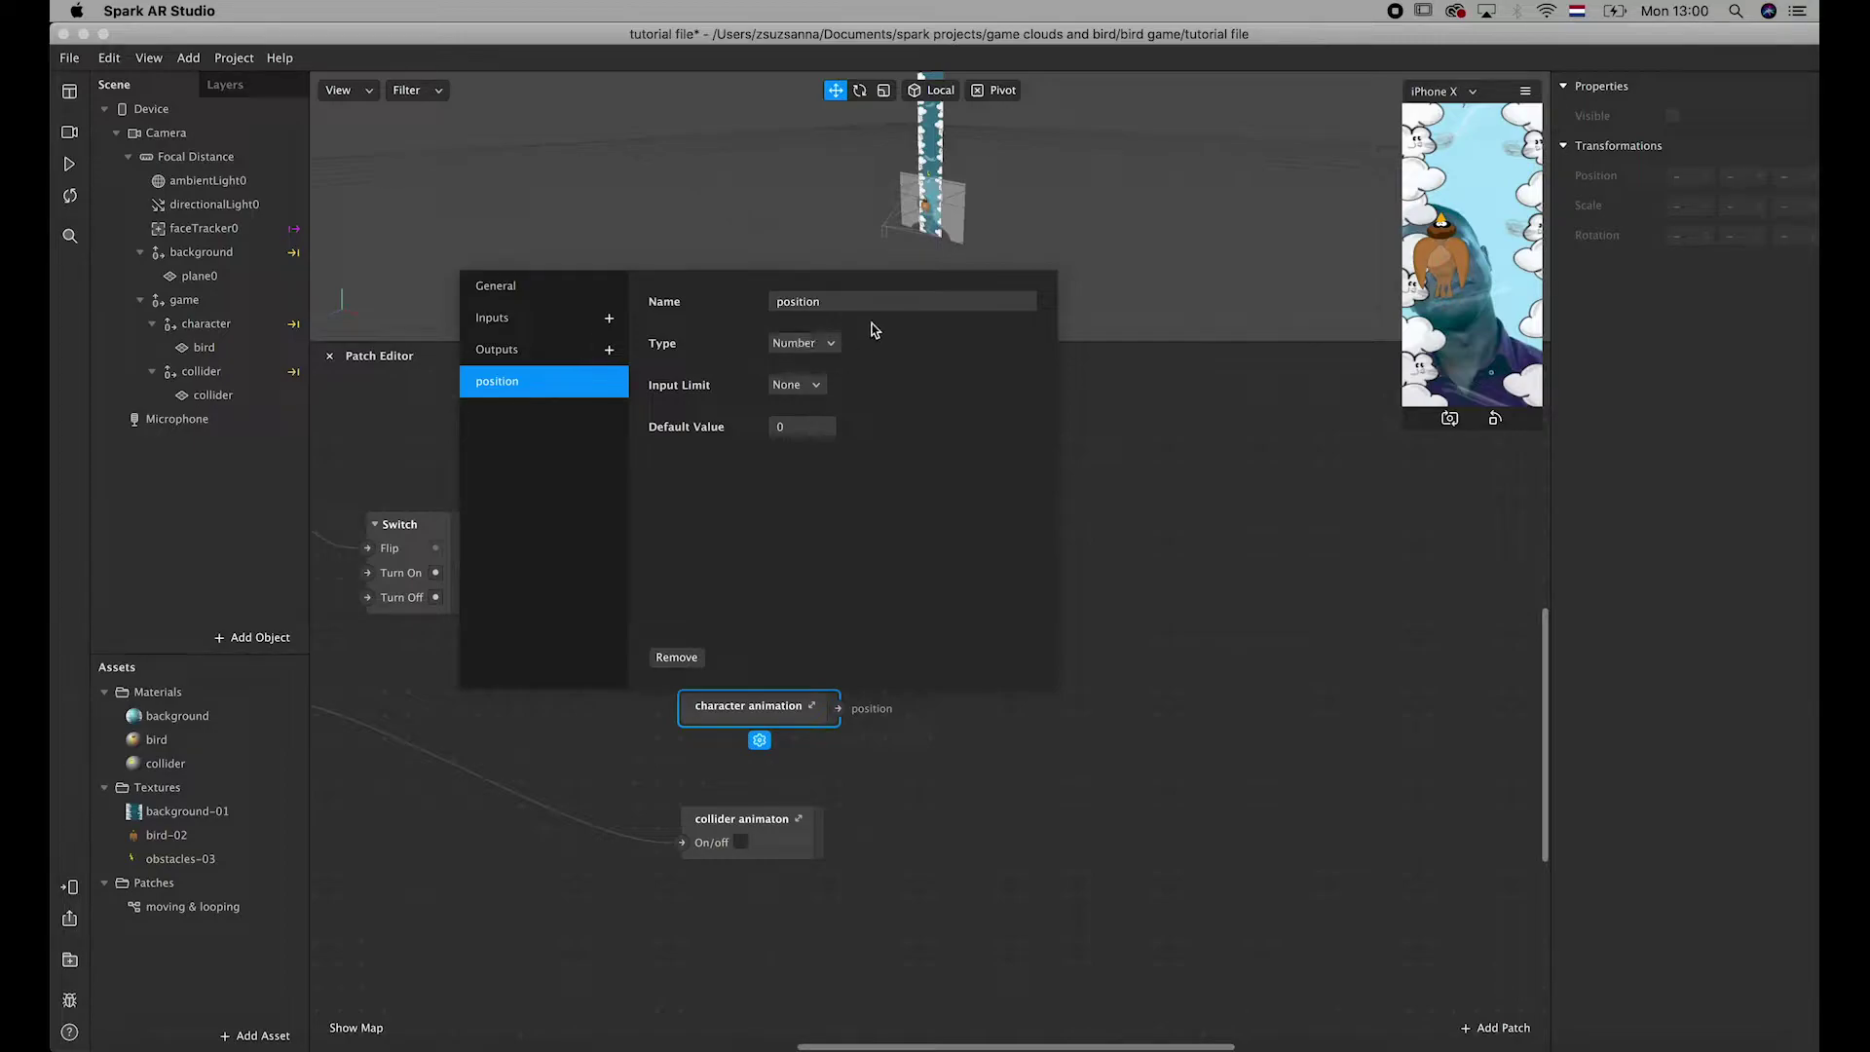
pyautogui.click(781, 302)
pyautogui.write('x')
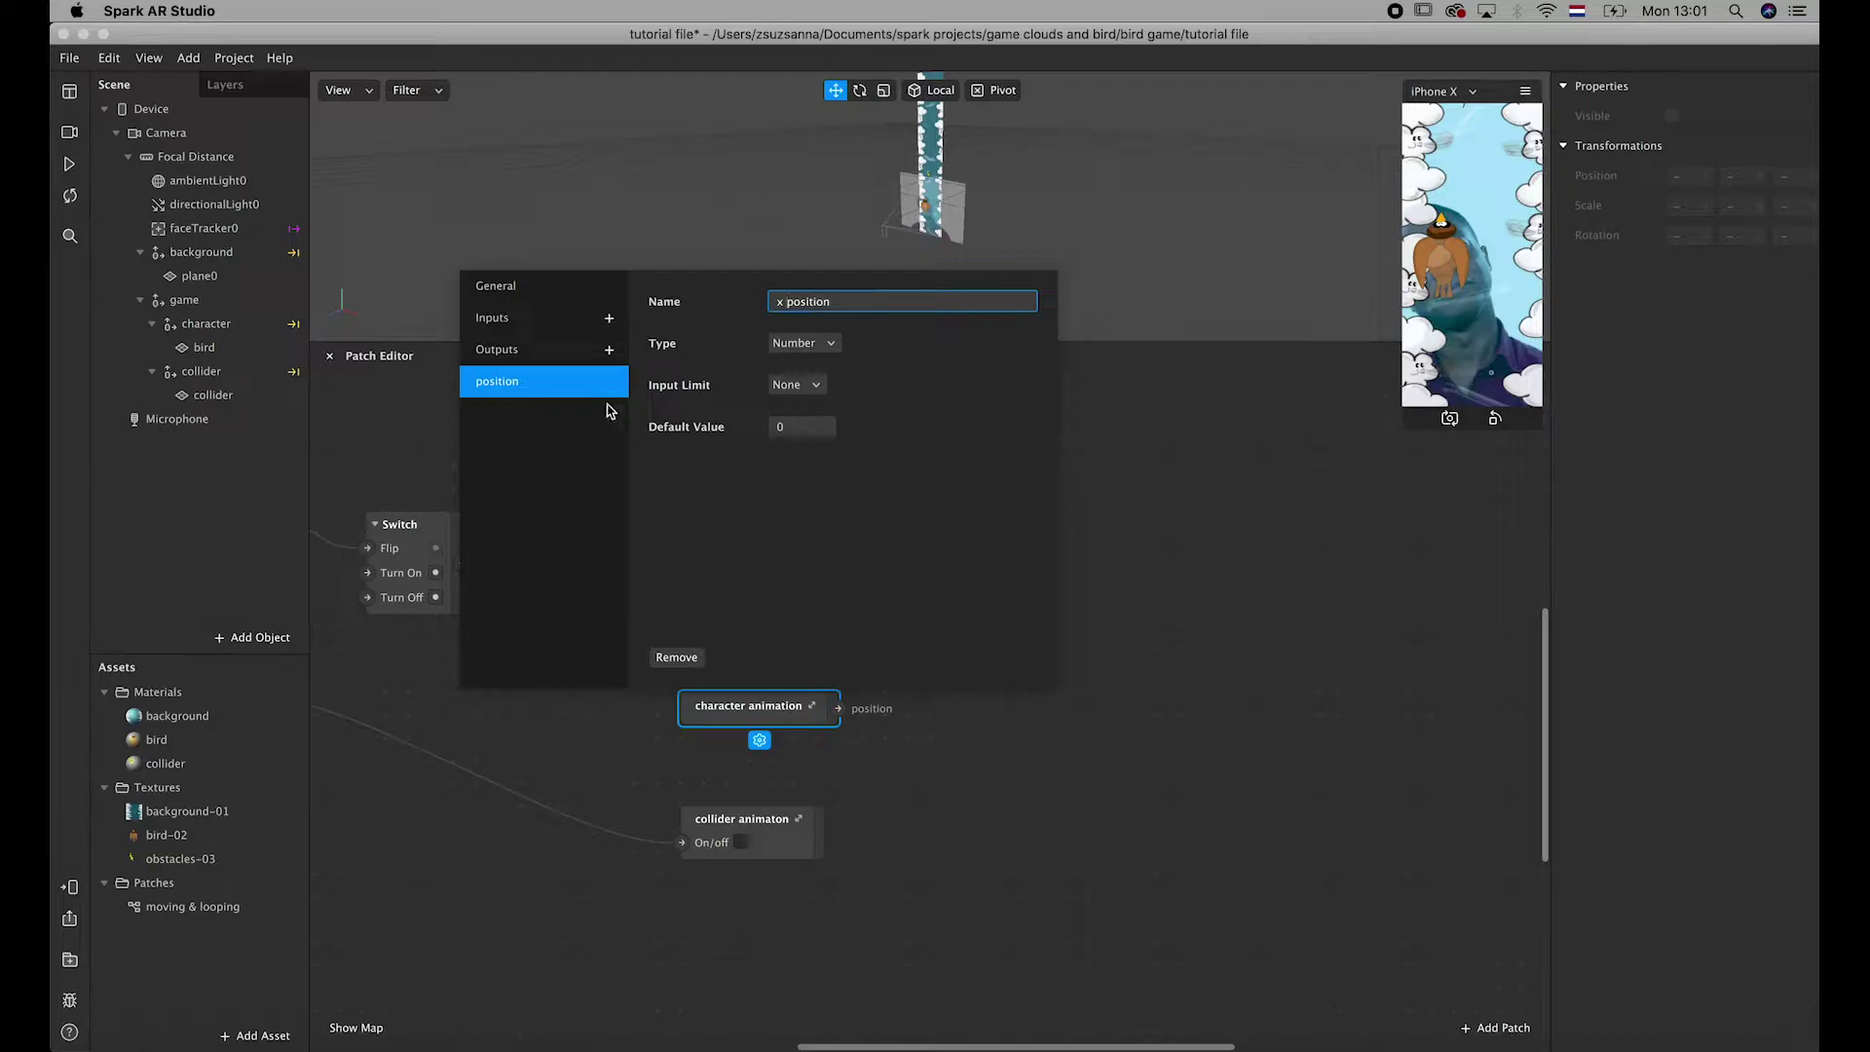
# - Add a second Number output named "y position" to the character animation group
pyautogui.click(609, 350)
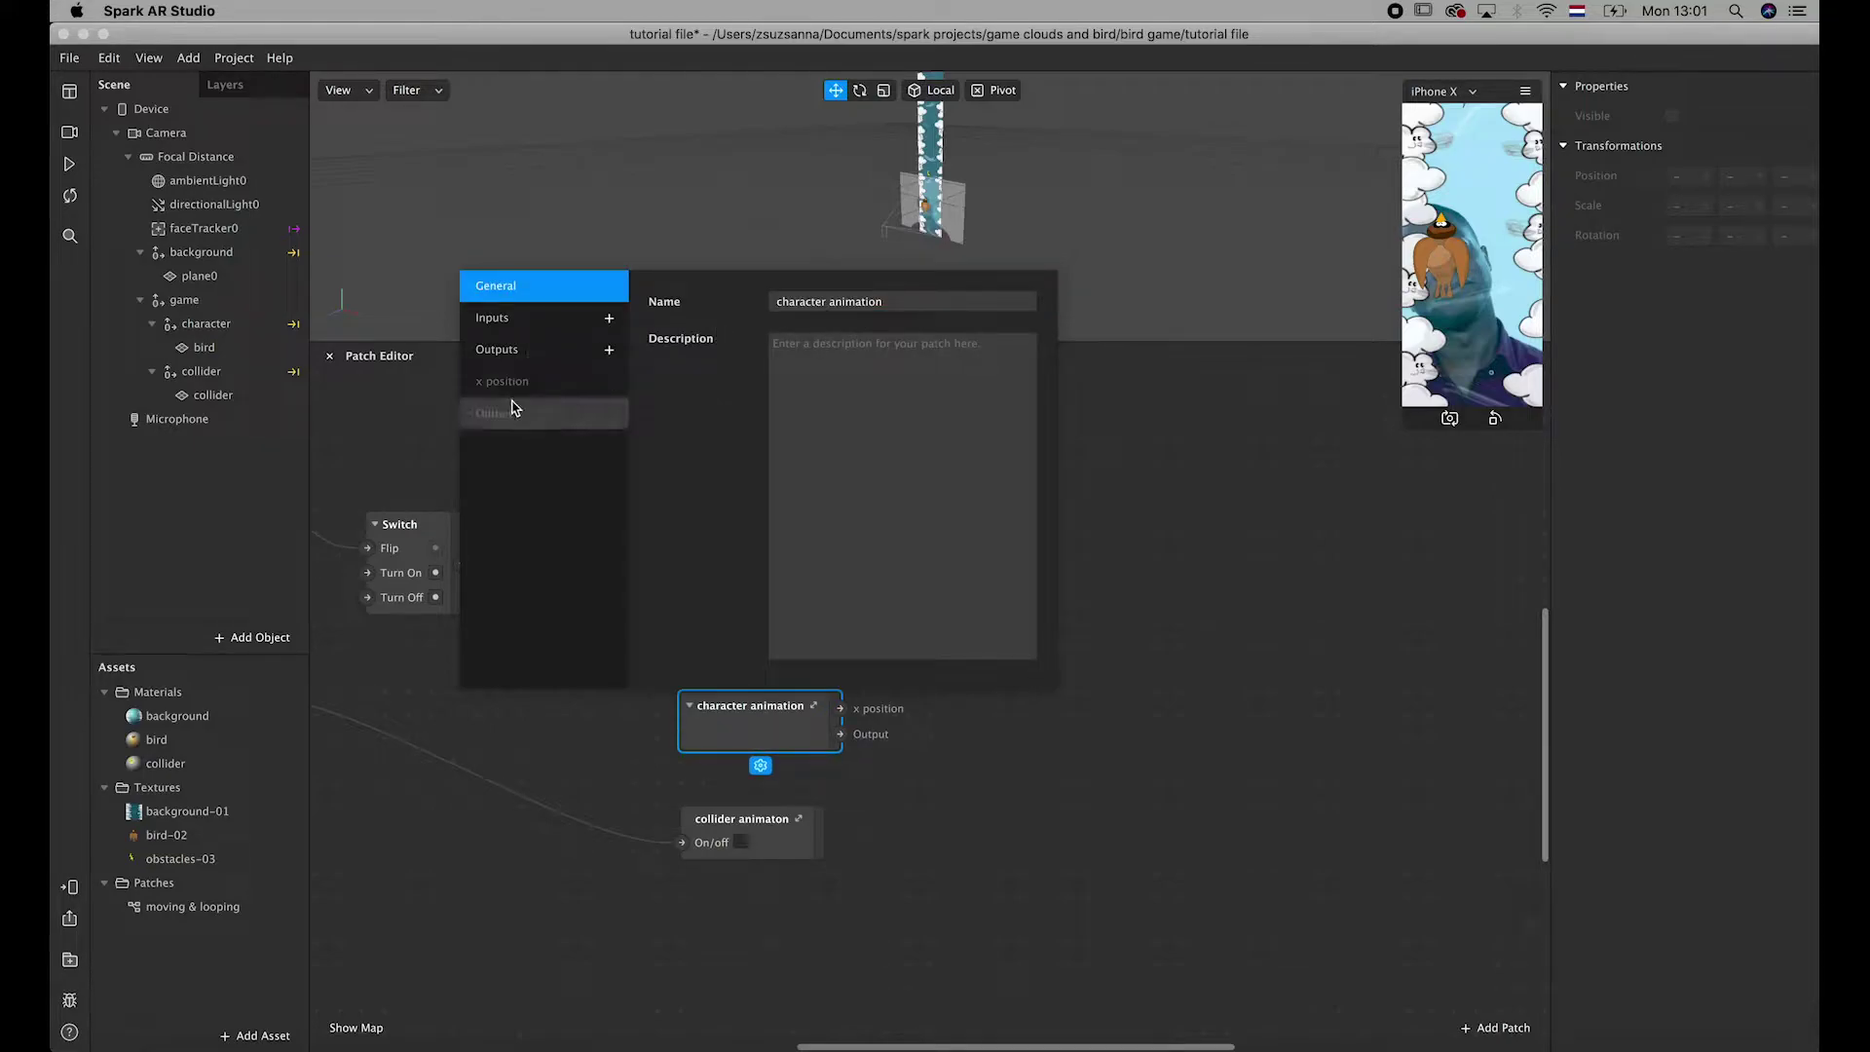
pyautogui.click(579, 412)
pyautogui.doubleClick(816, 309)
pyautogui.write('y position')
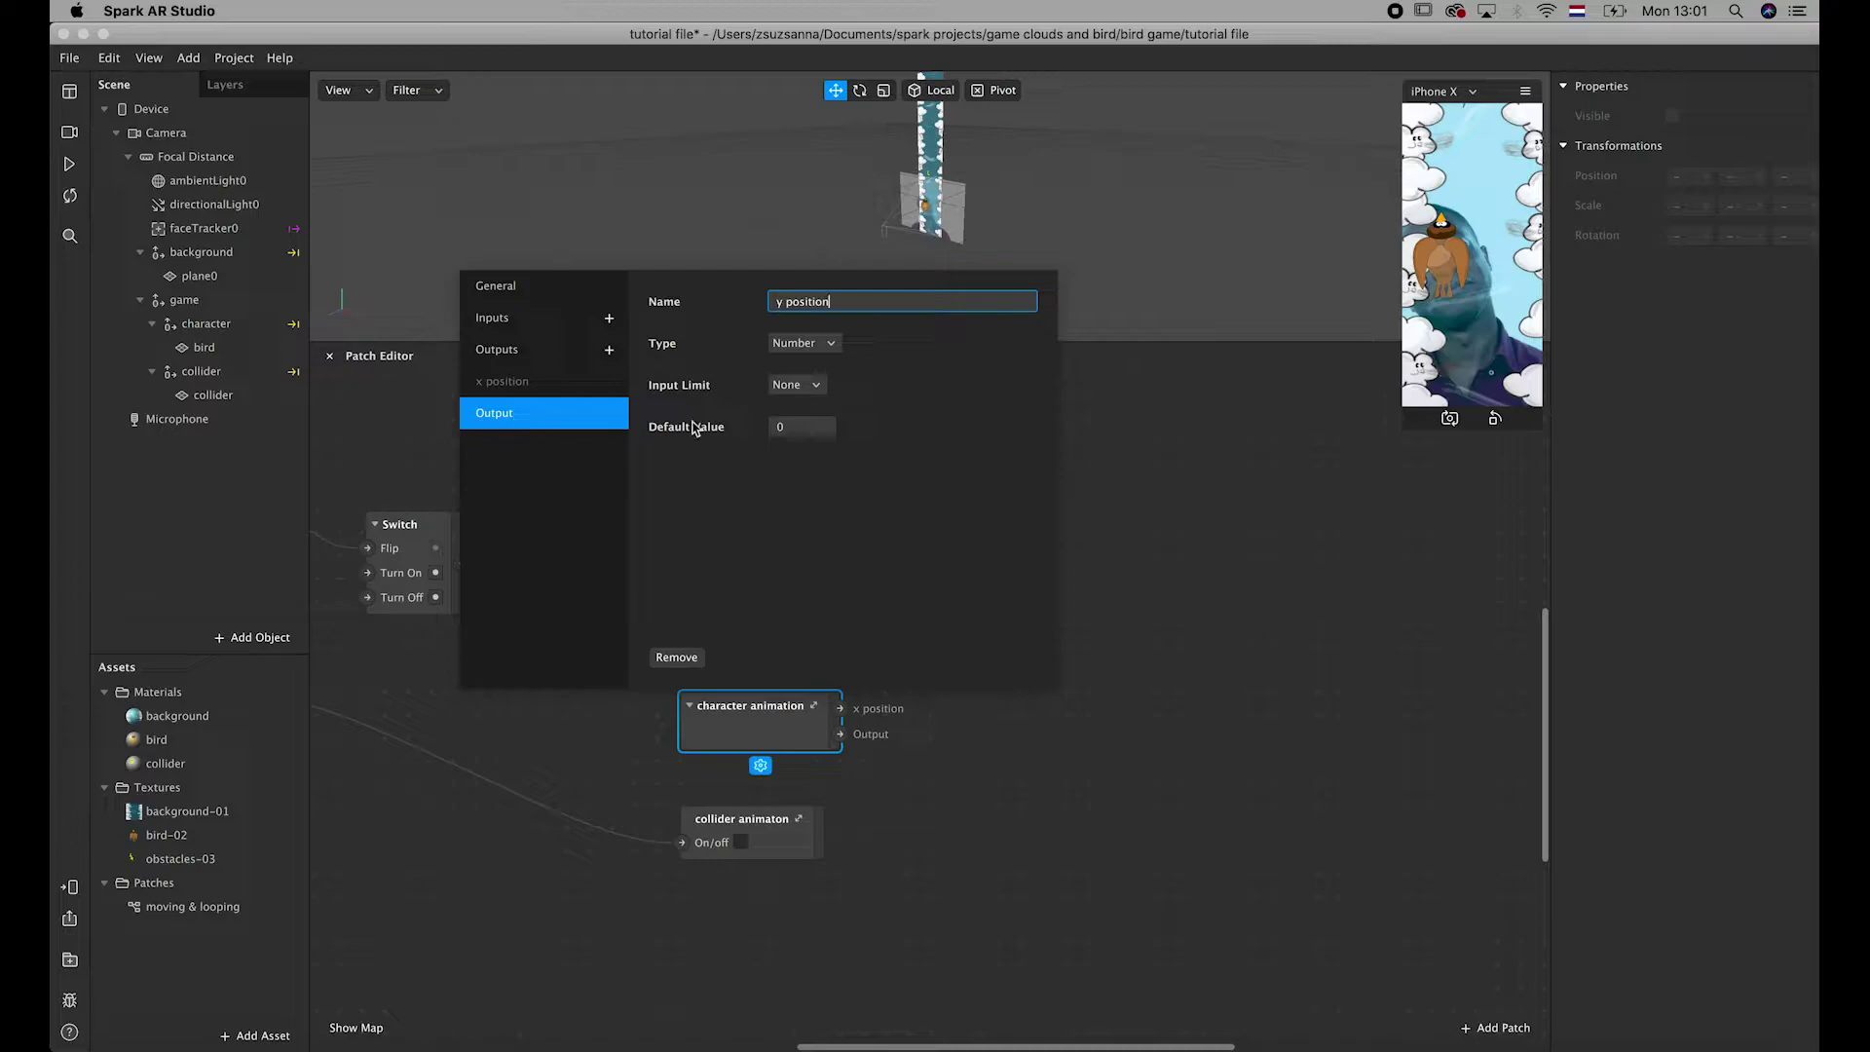
pyautogui.click(1158, 706)
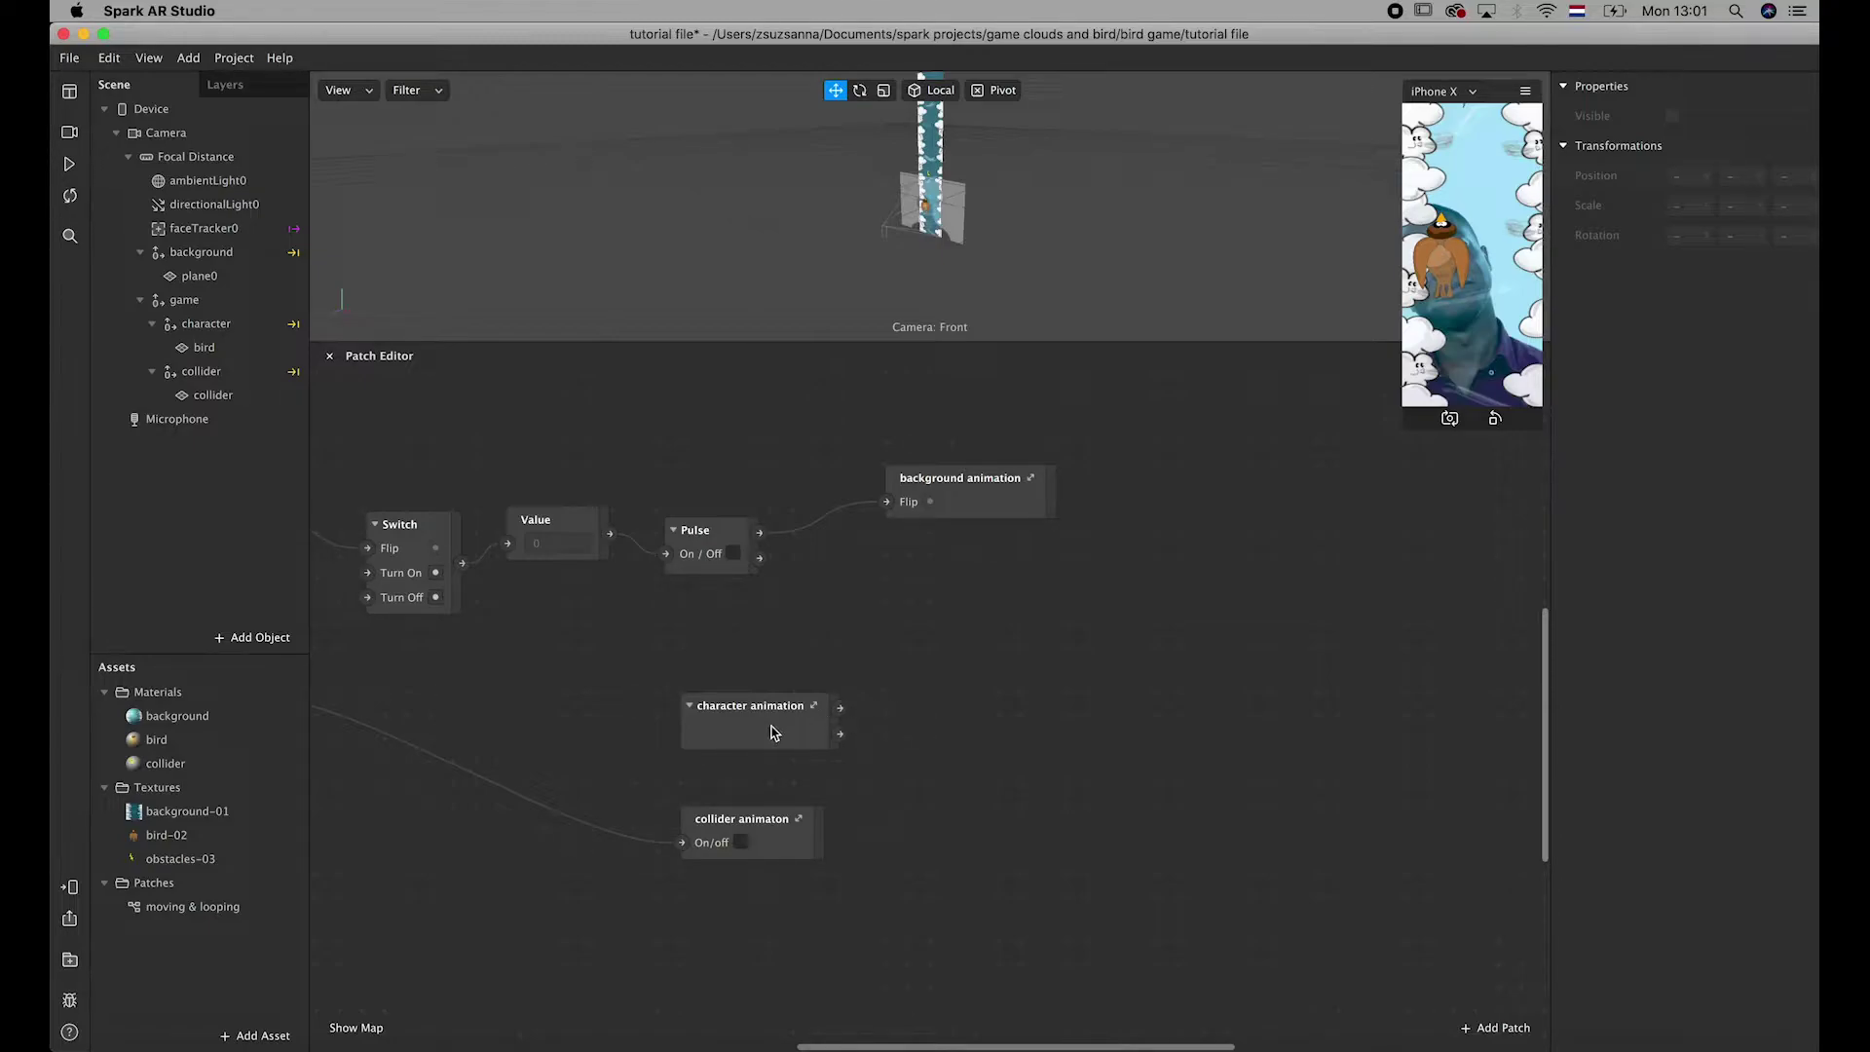
# - Inside the character animation group, move the x position and y position output patches into the empty space below the patch chain
pyautogui.doubleClick(812, 707)
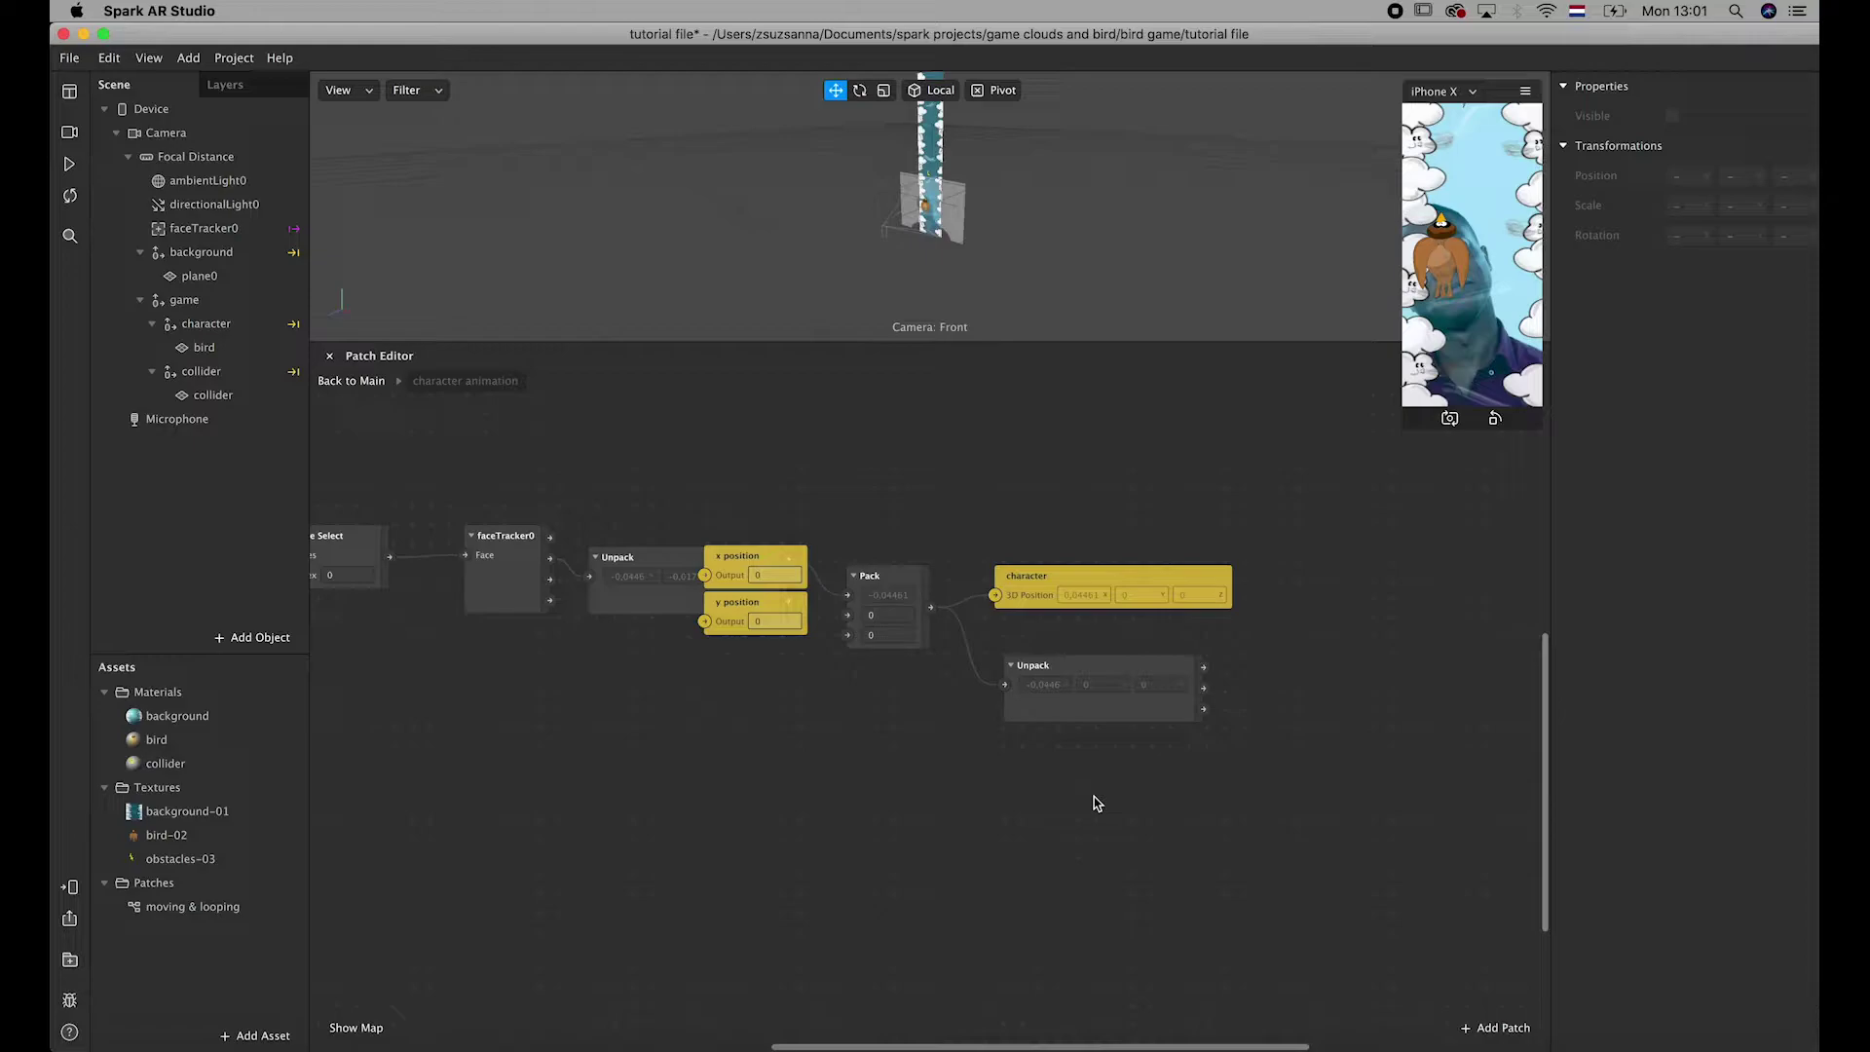
pyautogui.moveTo(751, 568); pyautogui.dragTo(938, 807)
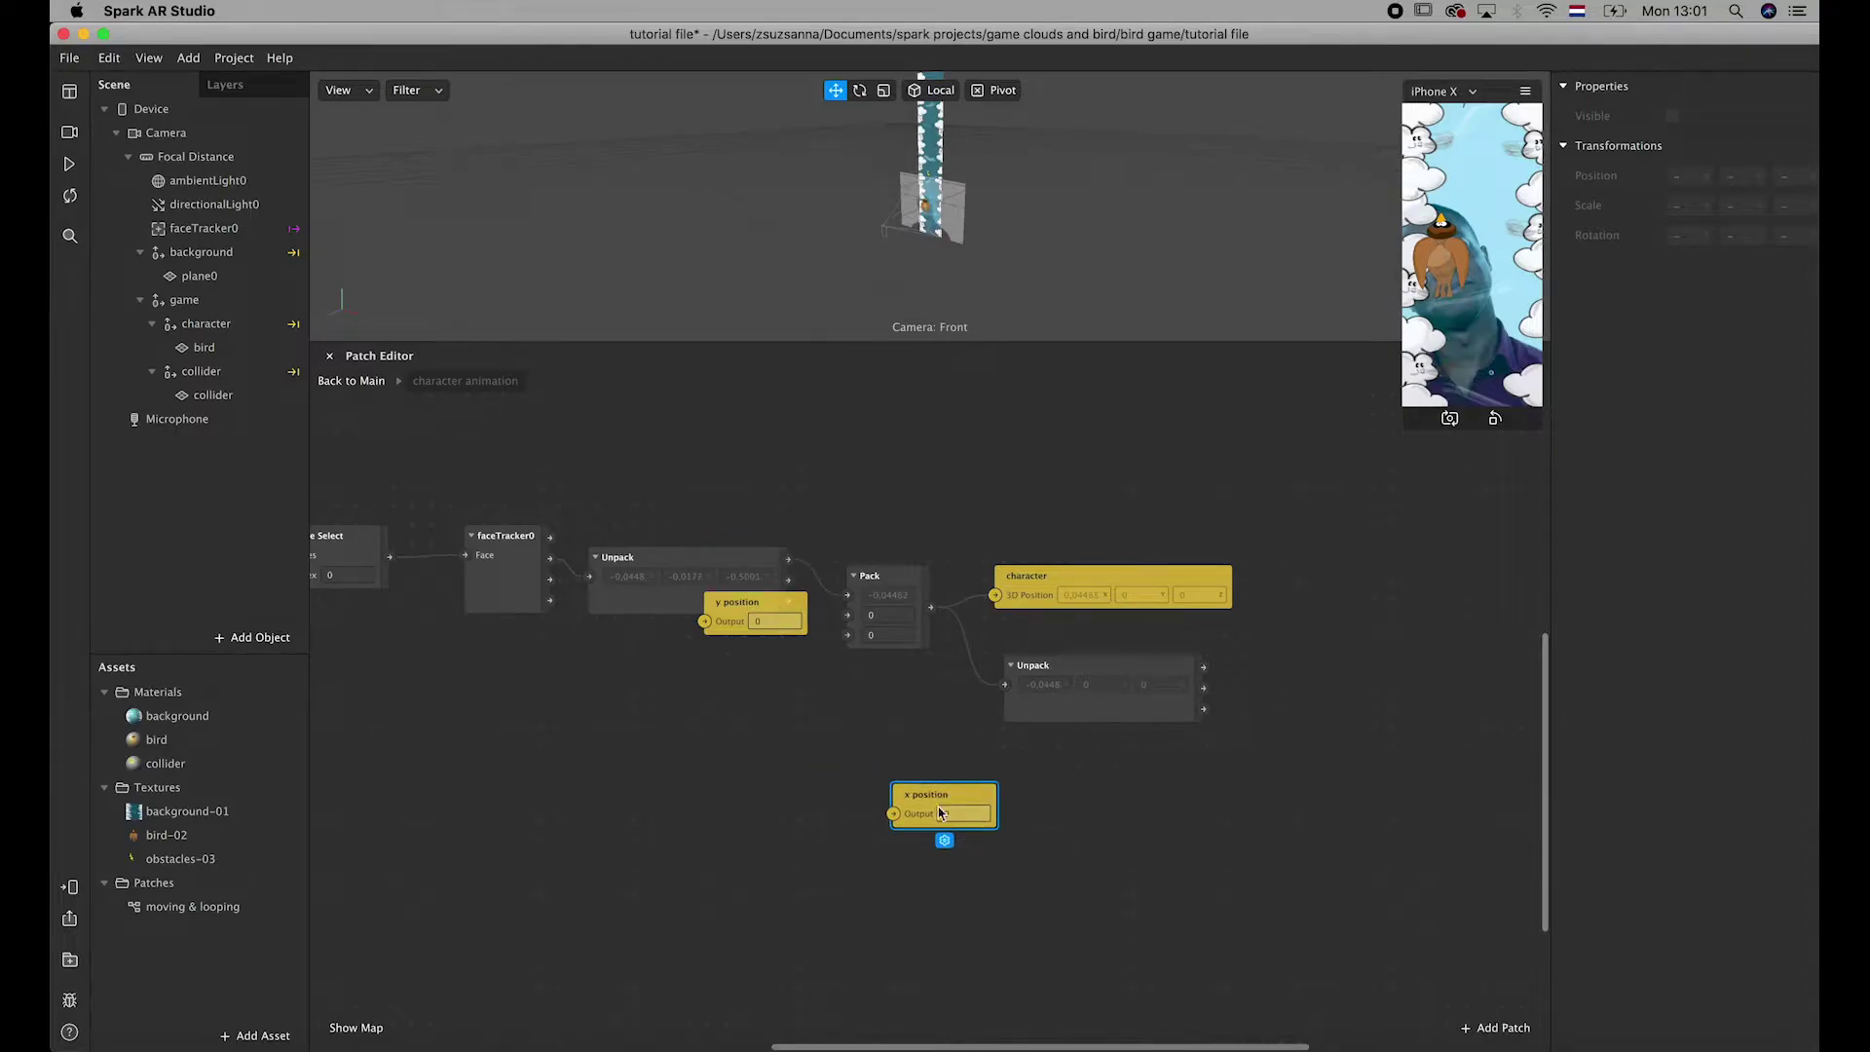
pyautogui.moveTo(742, 623); pyautogui.dragTo(802, 872)
# - Delete the Unpack patch attached to Pack, and connect the remaining Unpack's X and Y outputs to x position and y position
pyautogui.click(1147, 703)
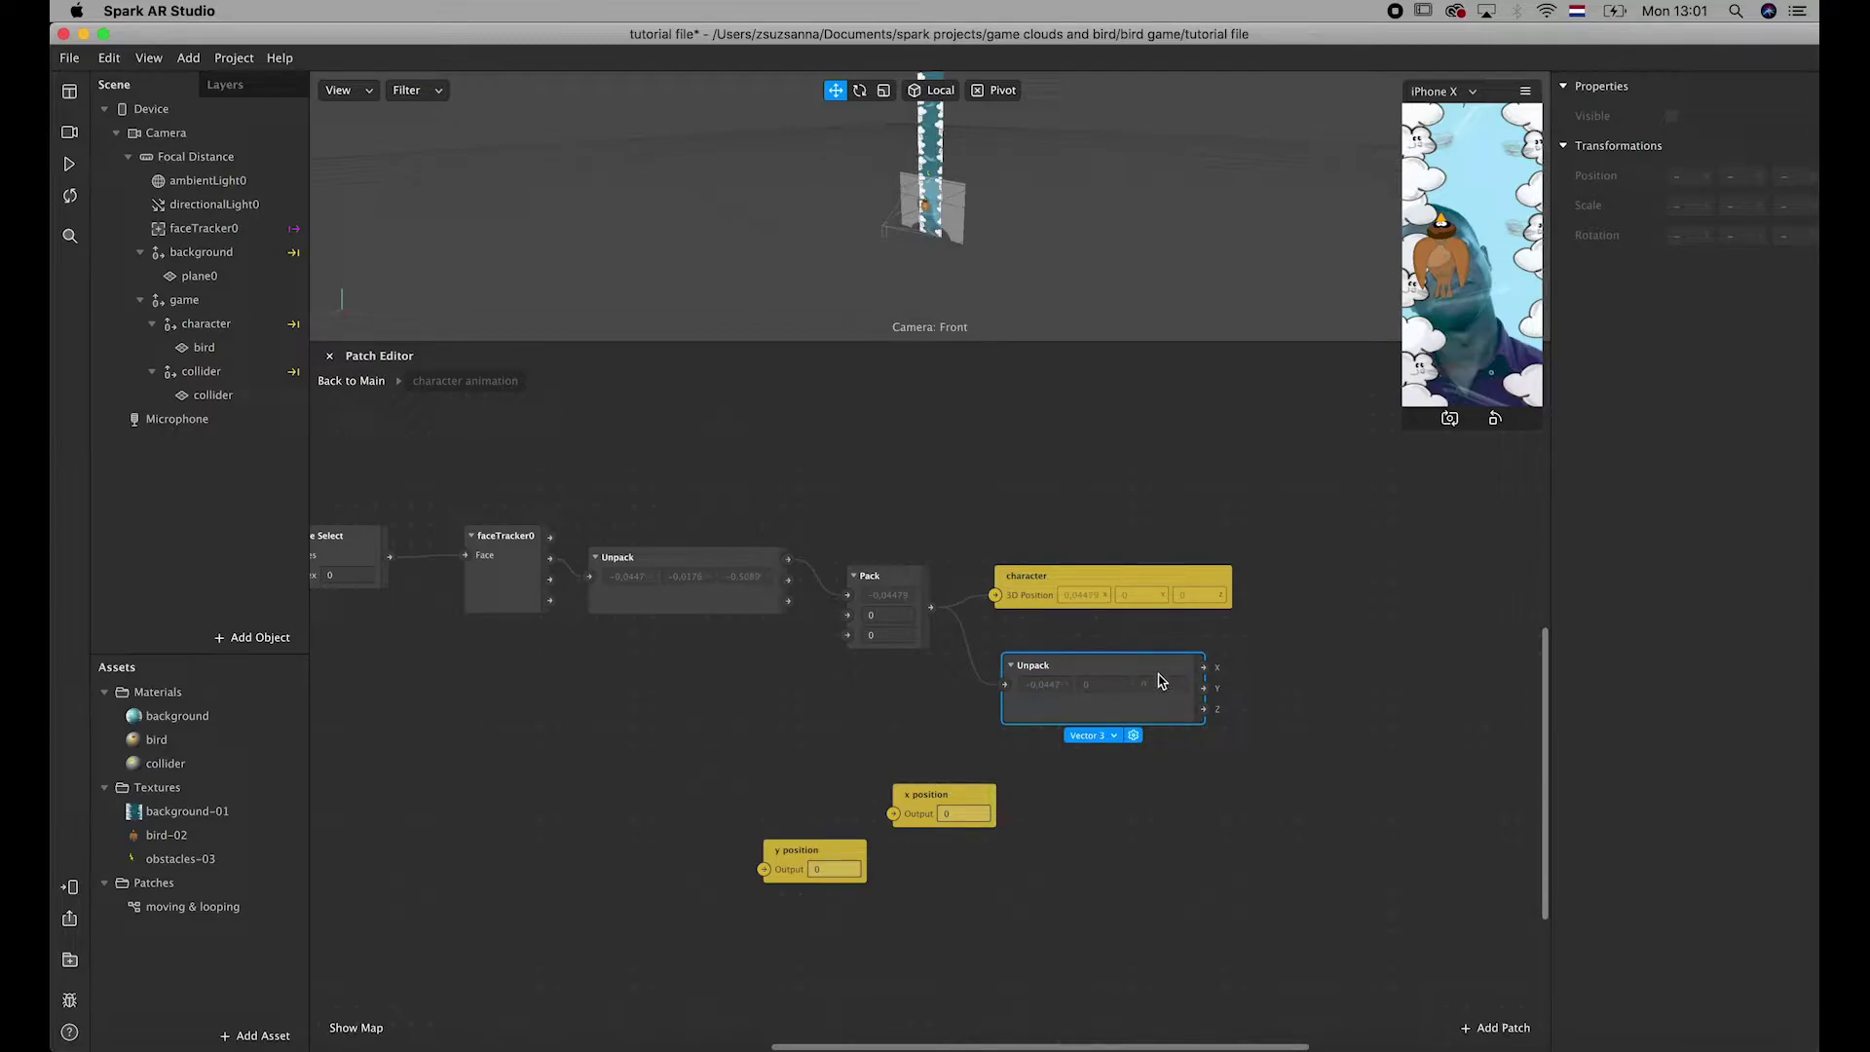
pyautogui.press('BackSpace')
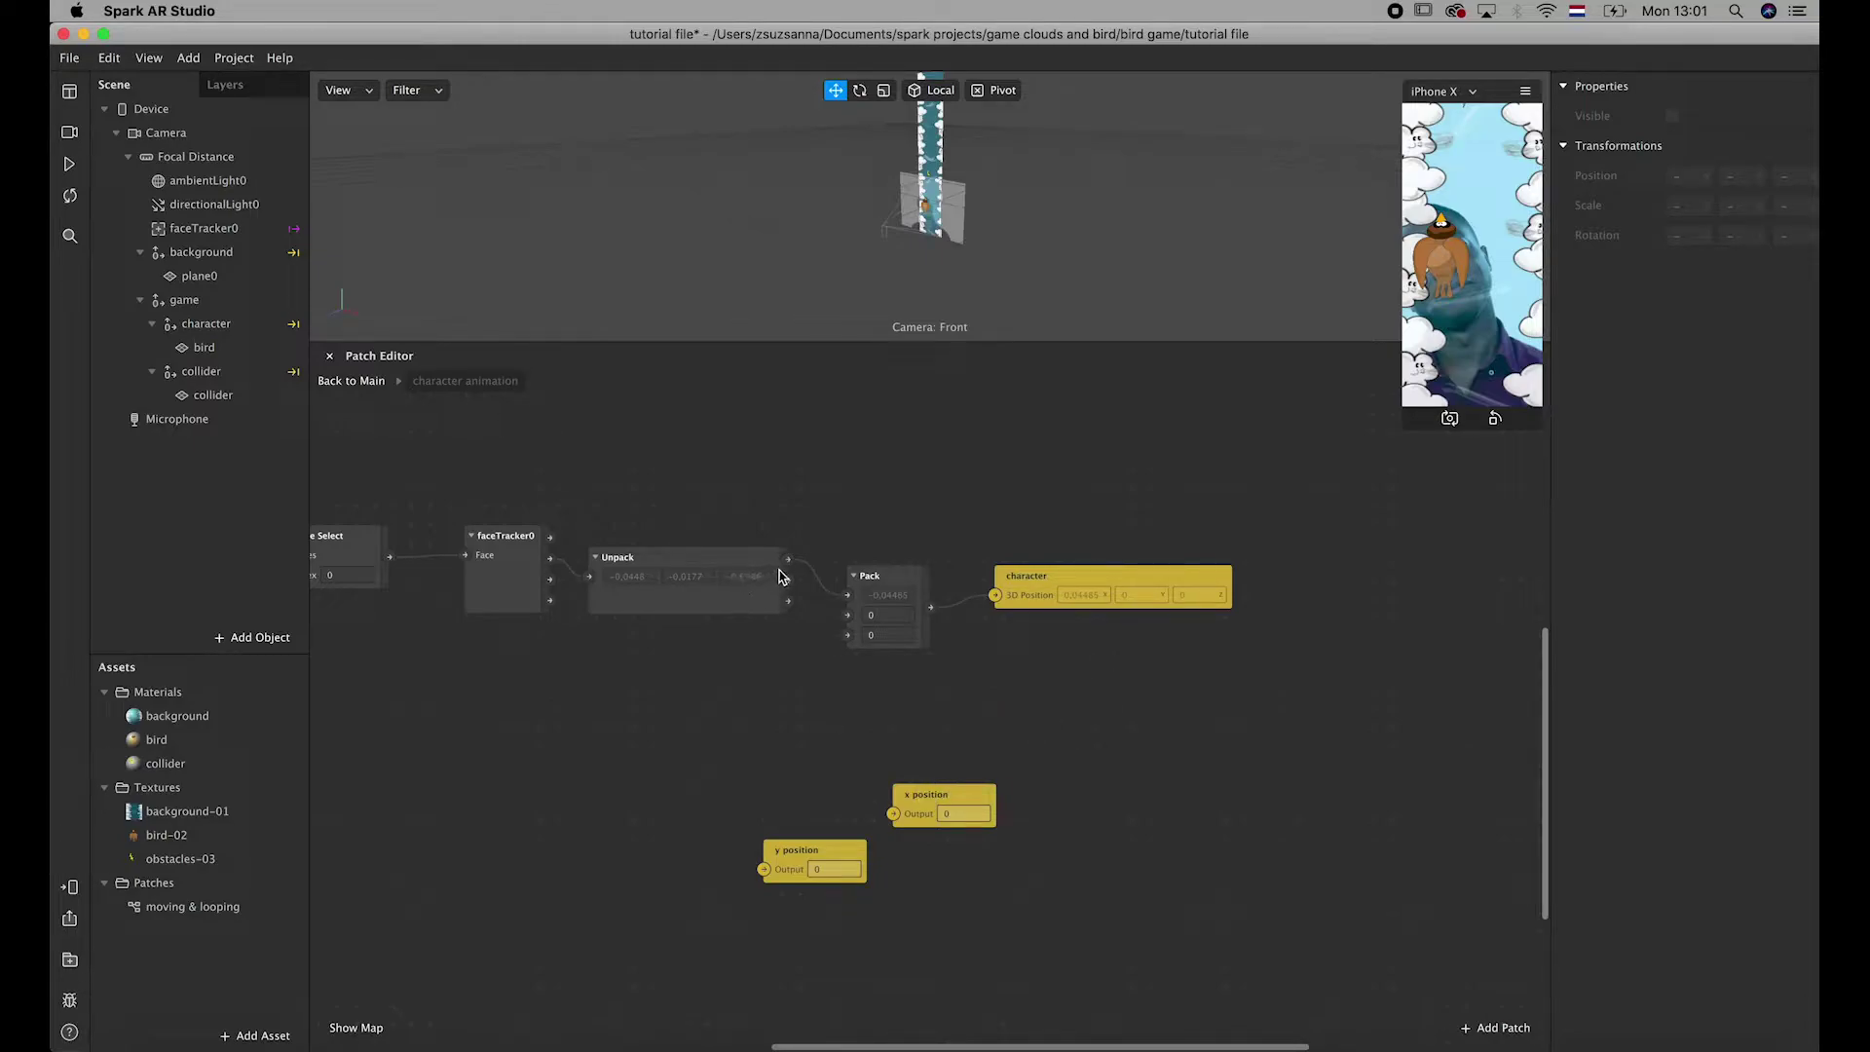
pyautogui.moveTo(788, 559); pyautogui.dragTo(893, 816)
pyautogui.moveTo(789, 581); pyautogui.dragTo(763, 873)
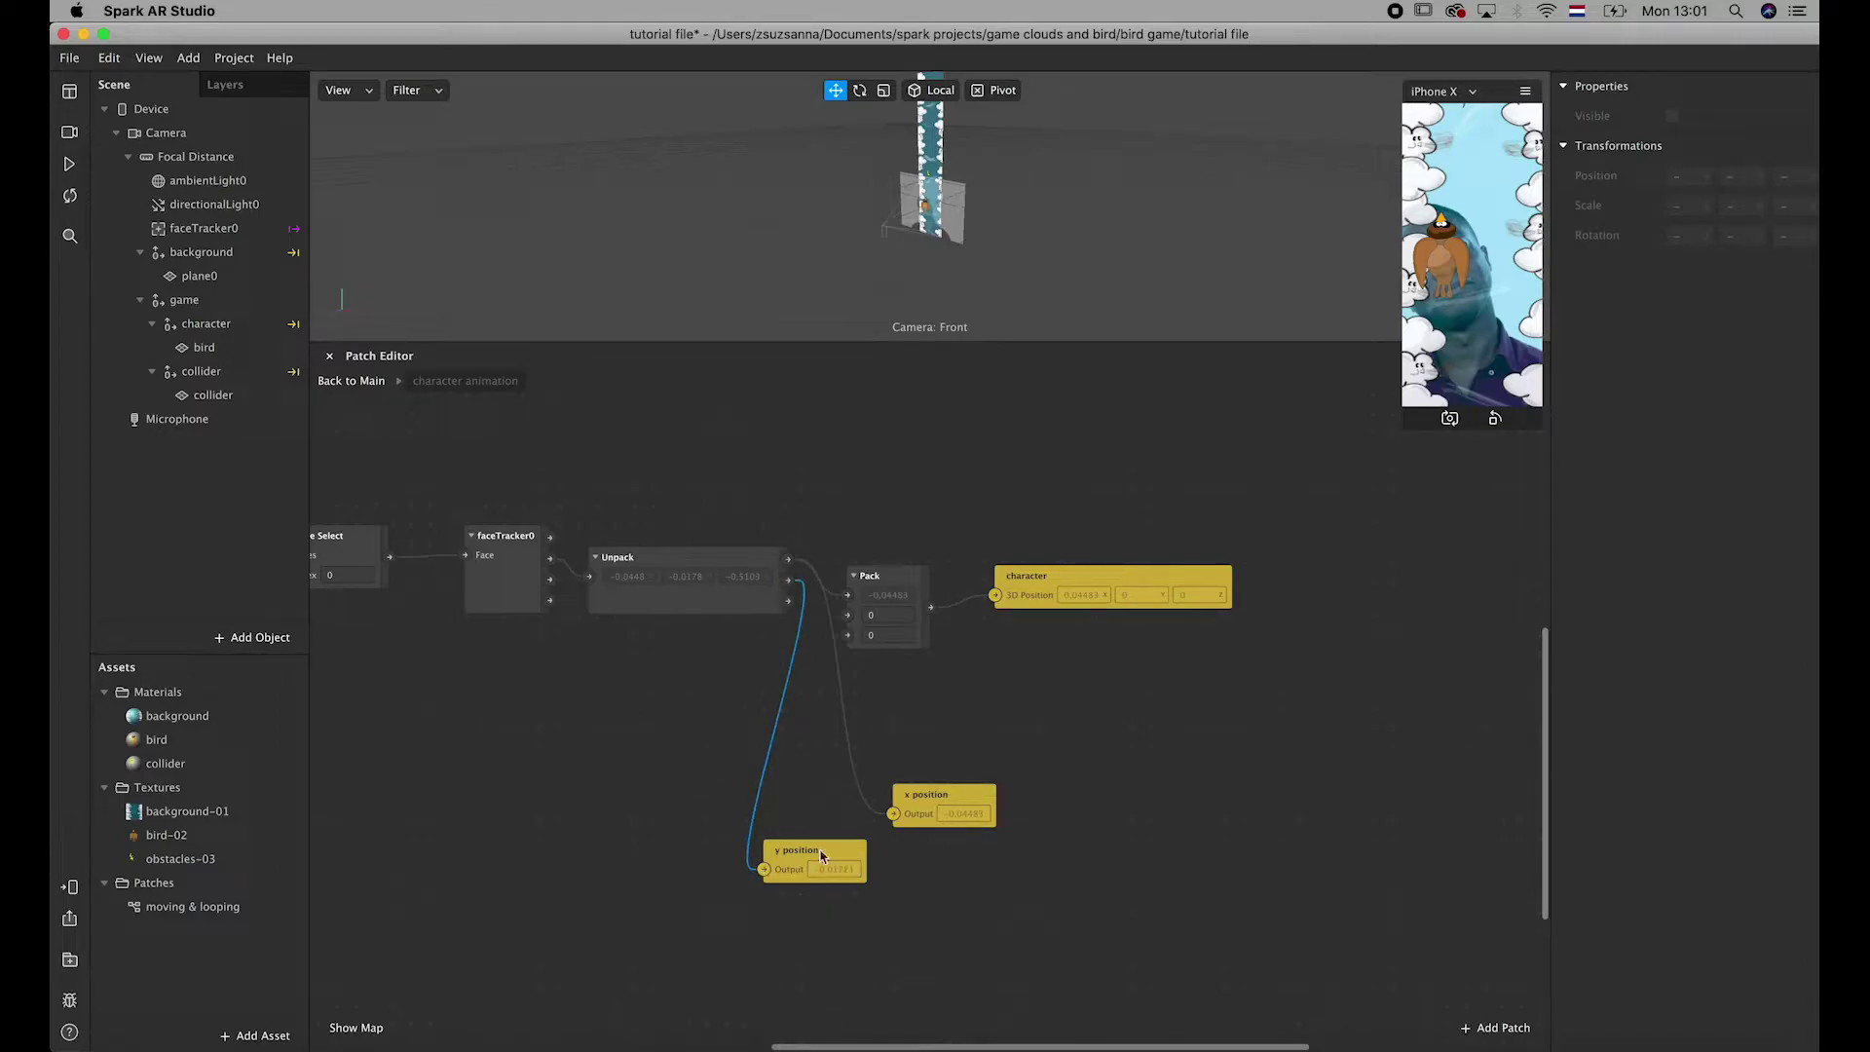
# - Return to the main patch graph and realign the character animation and collider animaton groups with more space between them
pyautogui.click(357, 383)
pyautogui.moveTo(803, 723); pyautogui.dragTo(776, 674)
pyautogui.moveTo(767, 818); pyautogui.dragTo(742, 814)
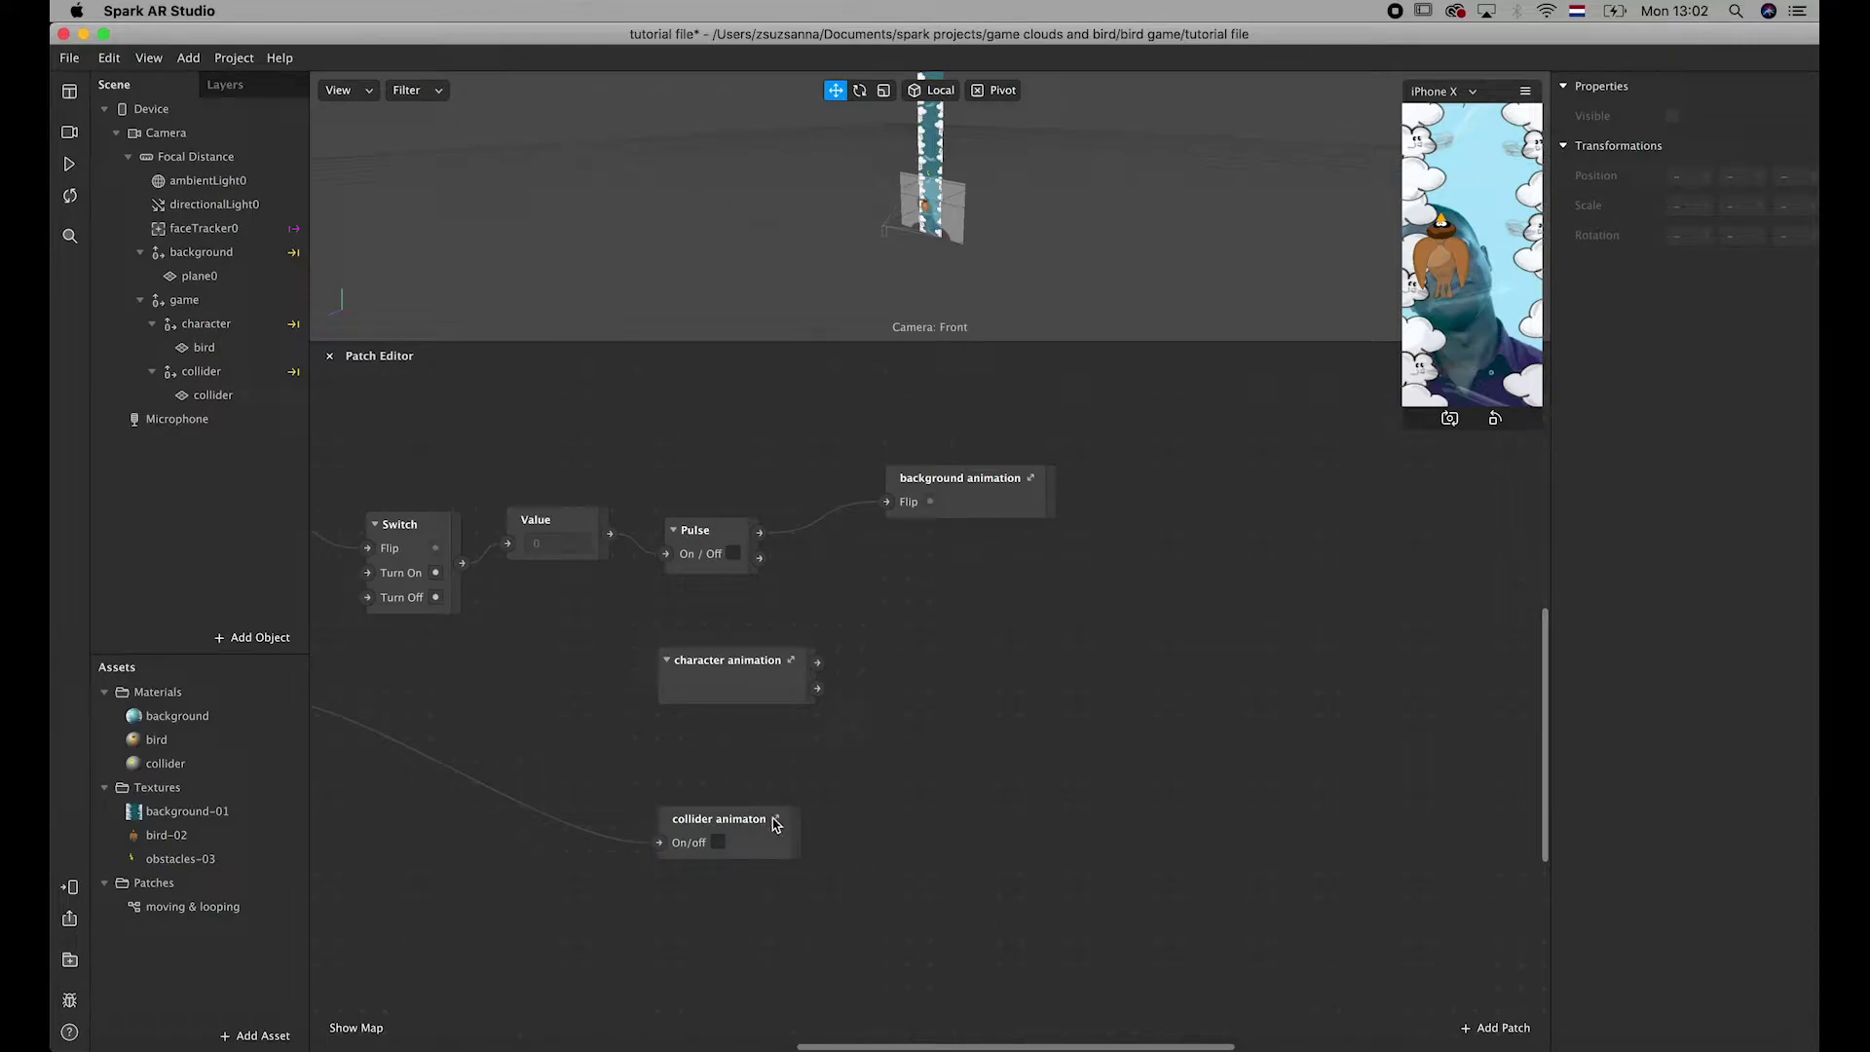
# - Inside the collider animaton group, attach an Unpack patch to moving & looping's value output and place it below the collider patch
pyautogui.click(778, 824)
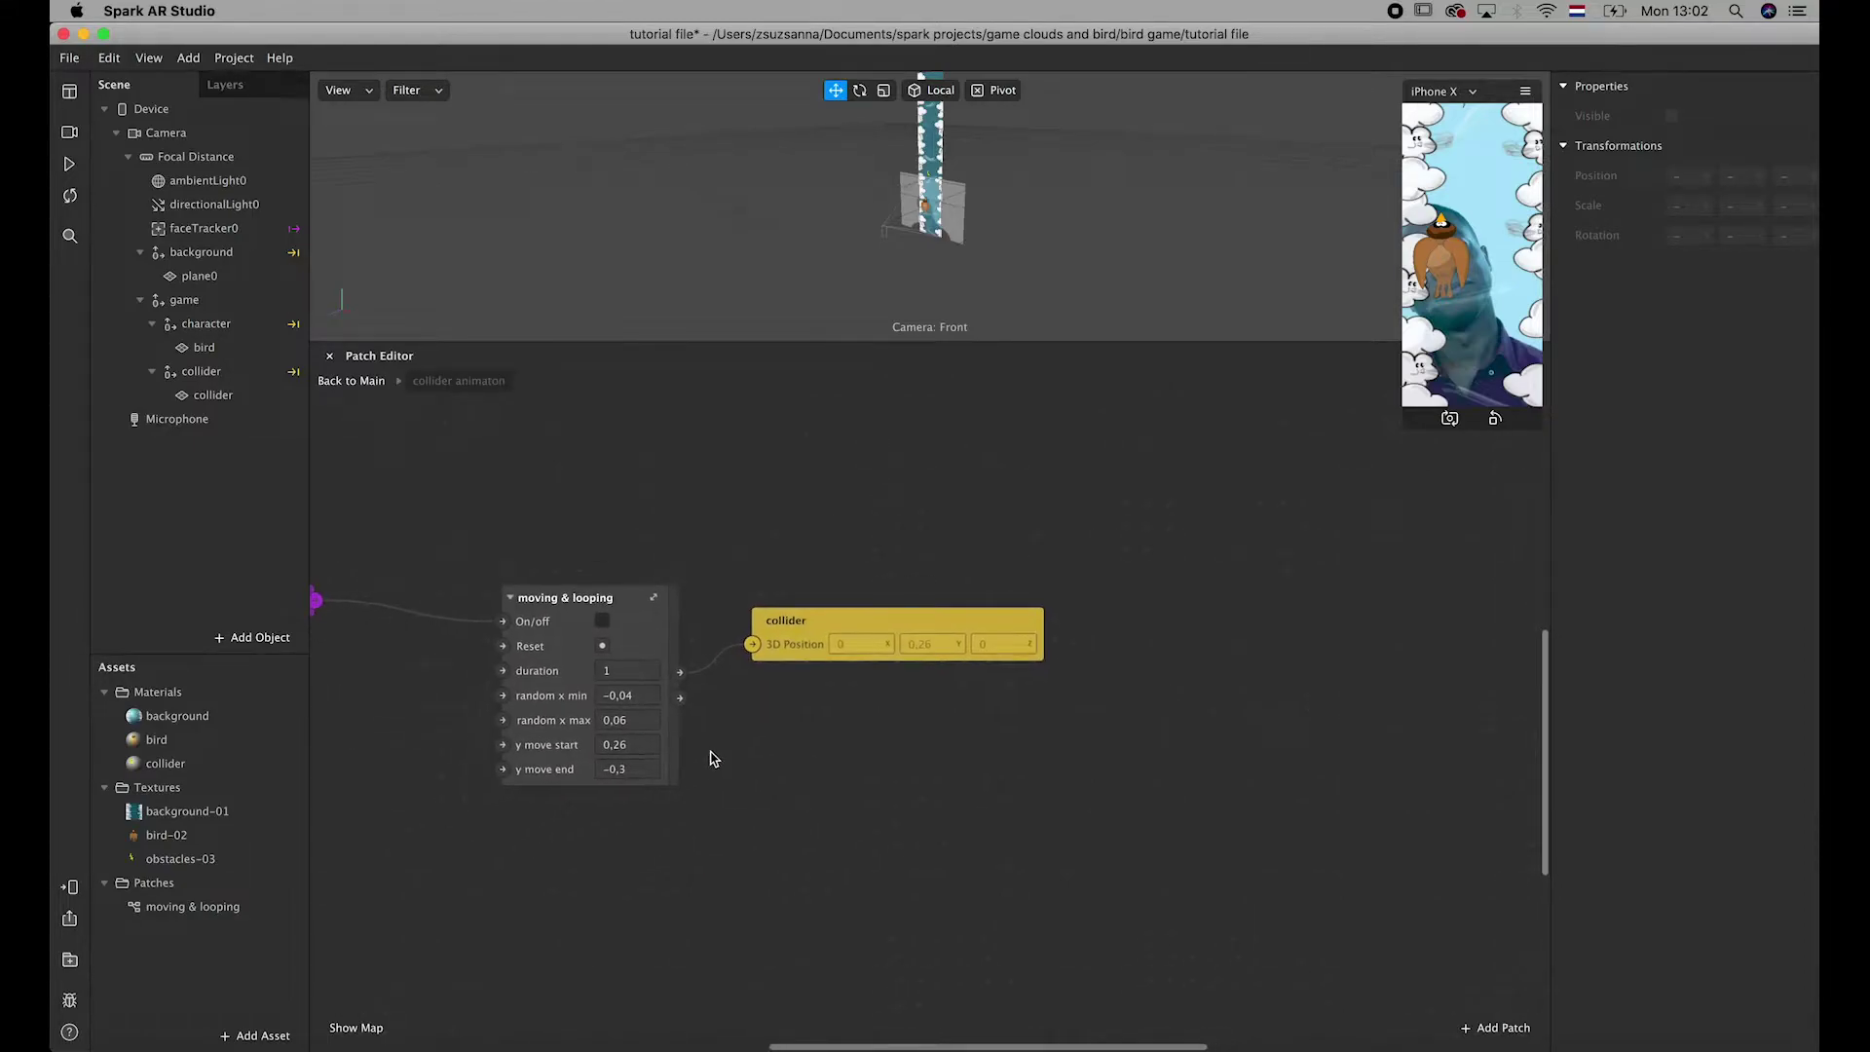
pyautogui.scroll(-1, 764, 614)
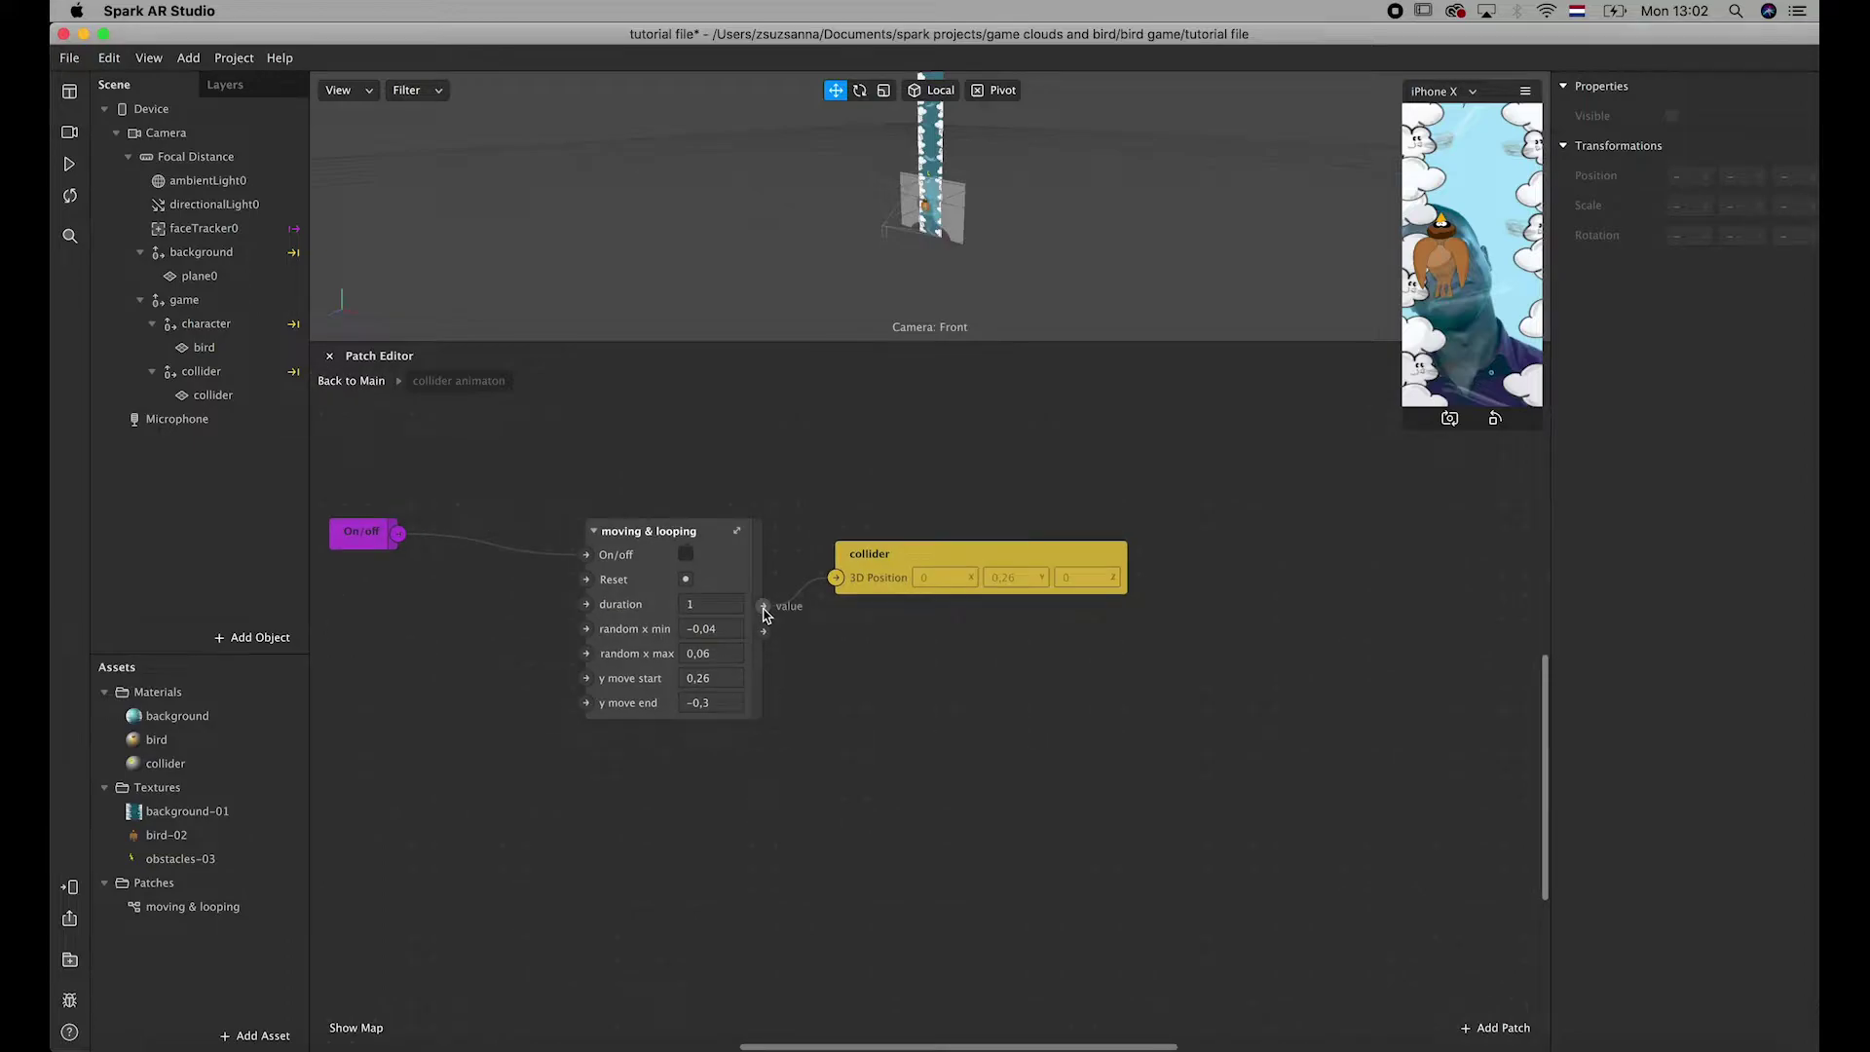
pyautogui.moveTo(764, 605); pyautogui.dragTo(892, 755)
pyautogui.write('un[ac')
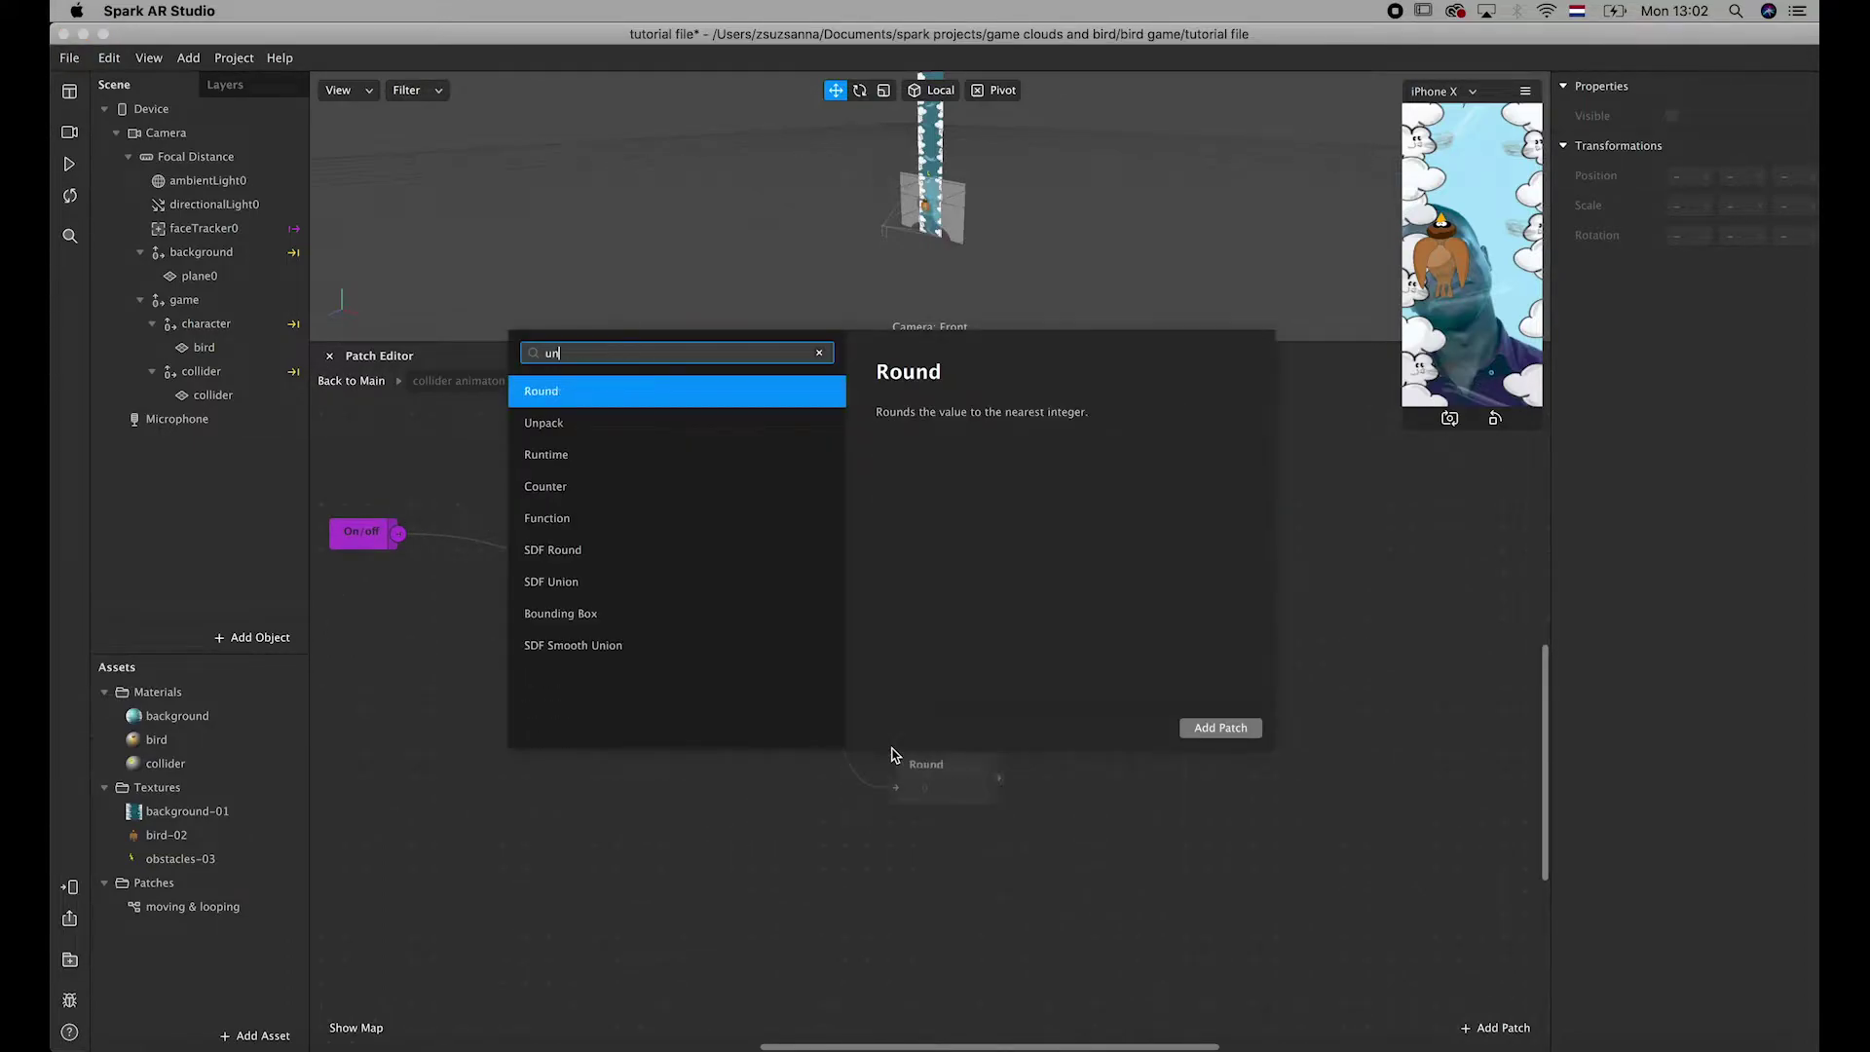
pyautogui.press('BackSpace')
pyautogui.press('BackSpace')
pyautogui.press('BackSpace')
pyautogui.write('pack')
pyautogui.click(1235, 729)
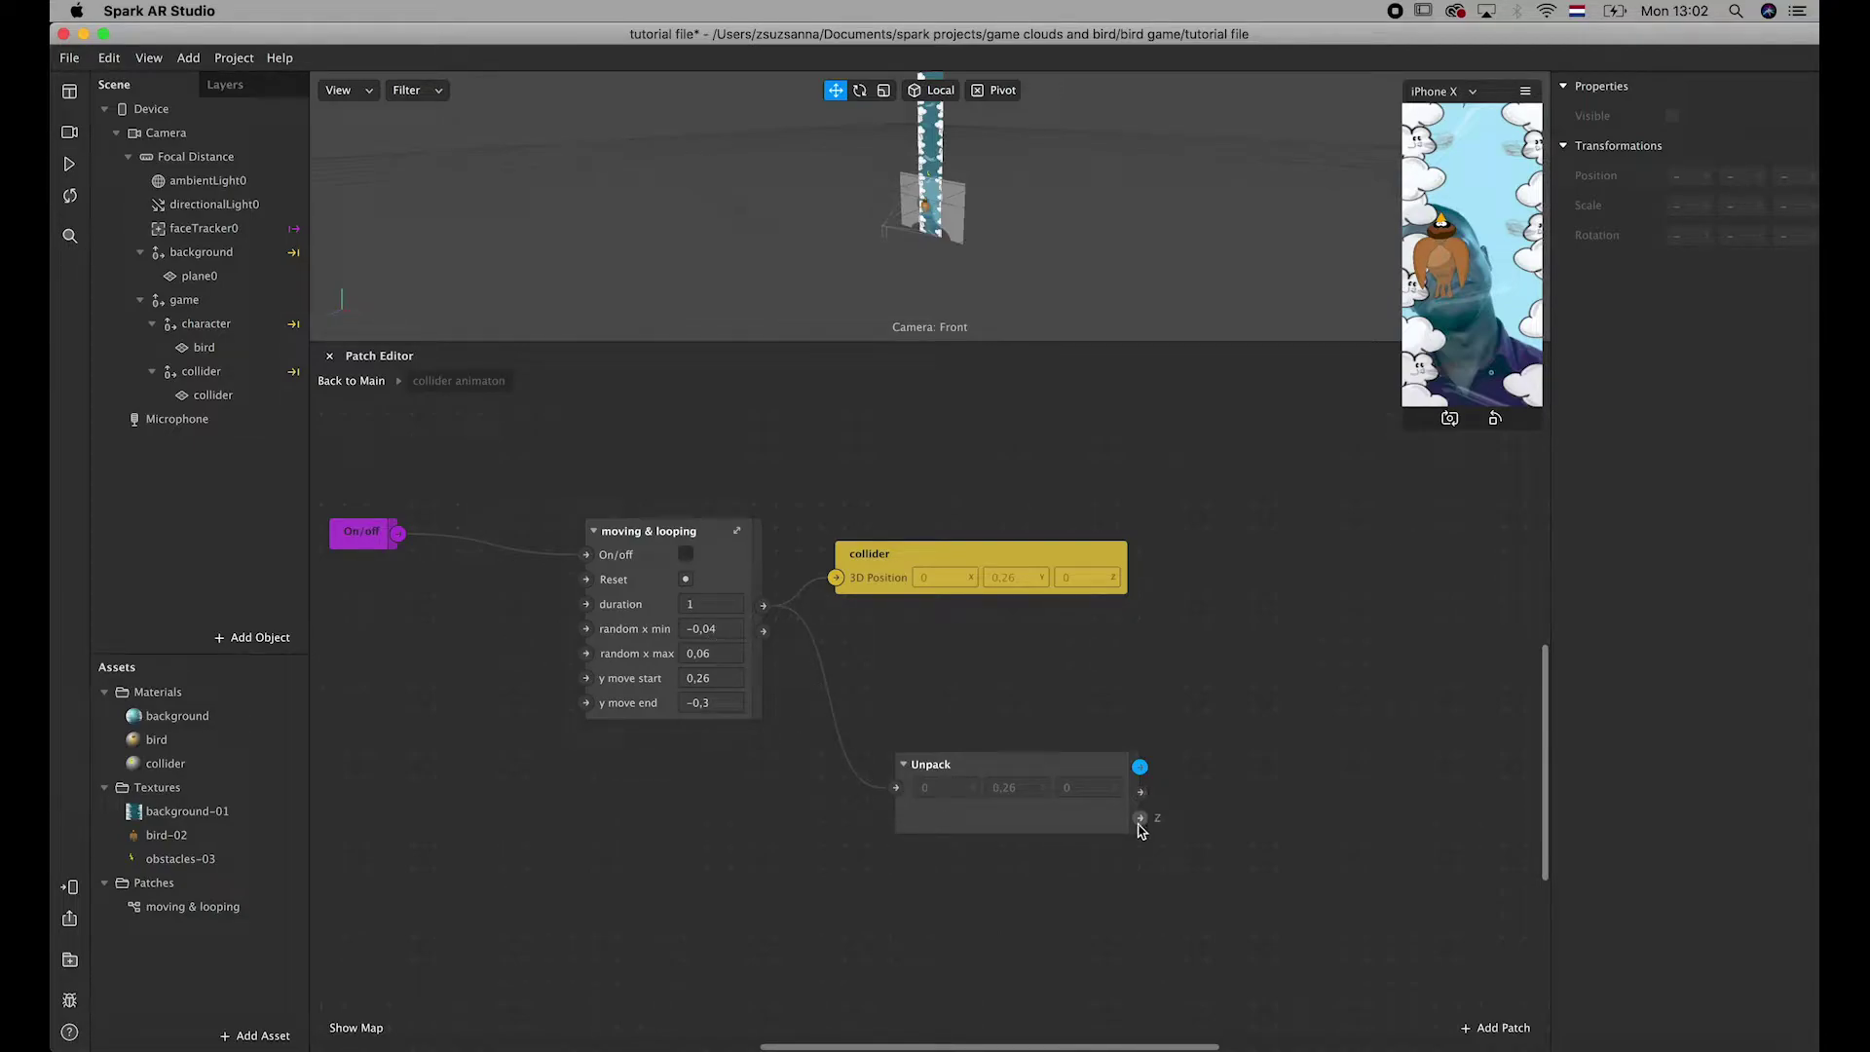
pyautogui.moveTo(1094, 769); pyautogui.dragTo(996, 668)
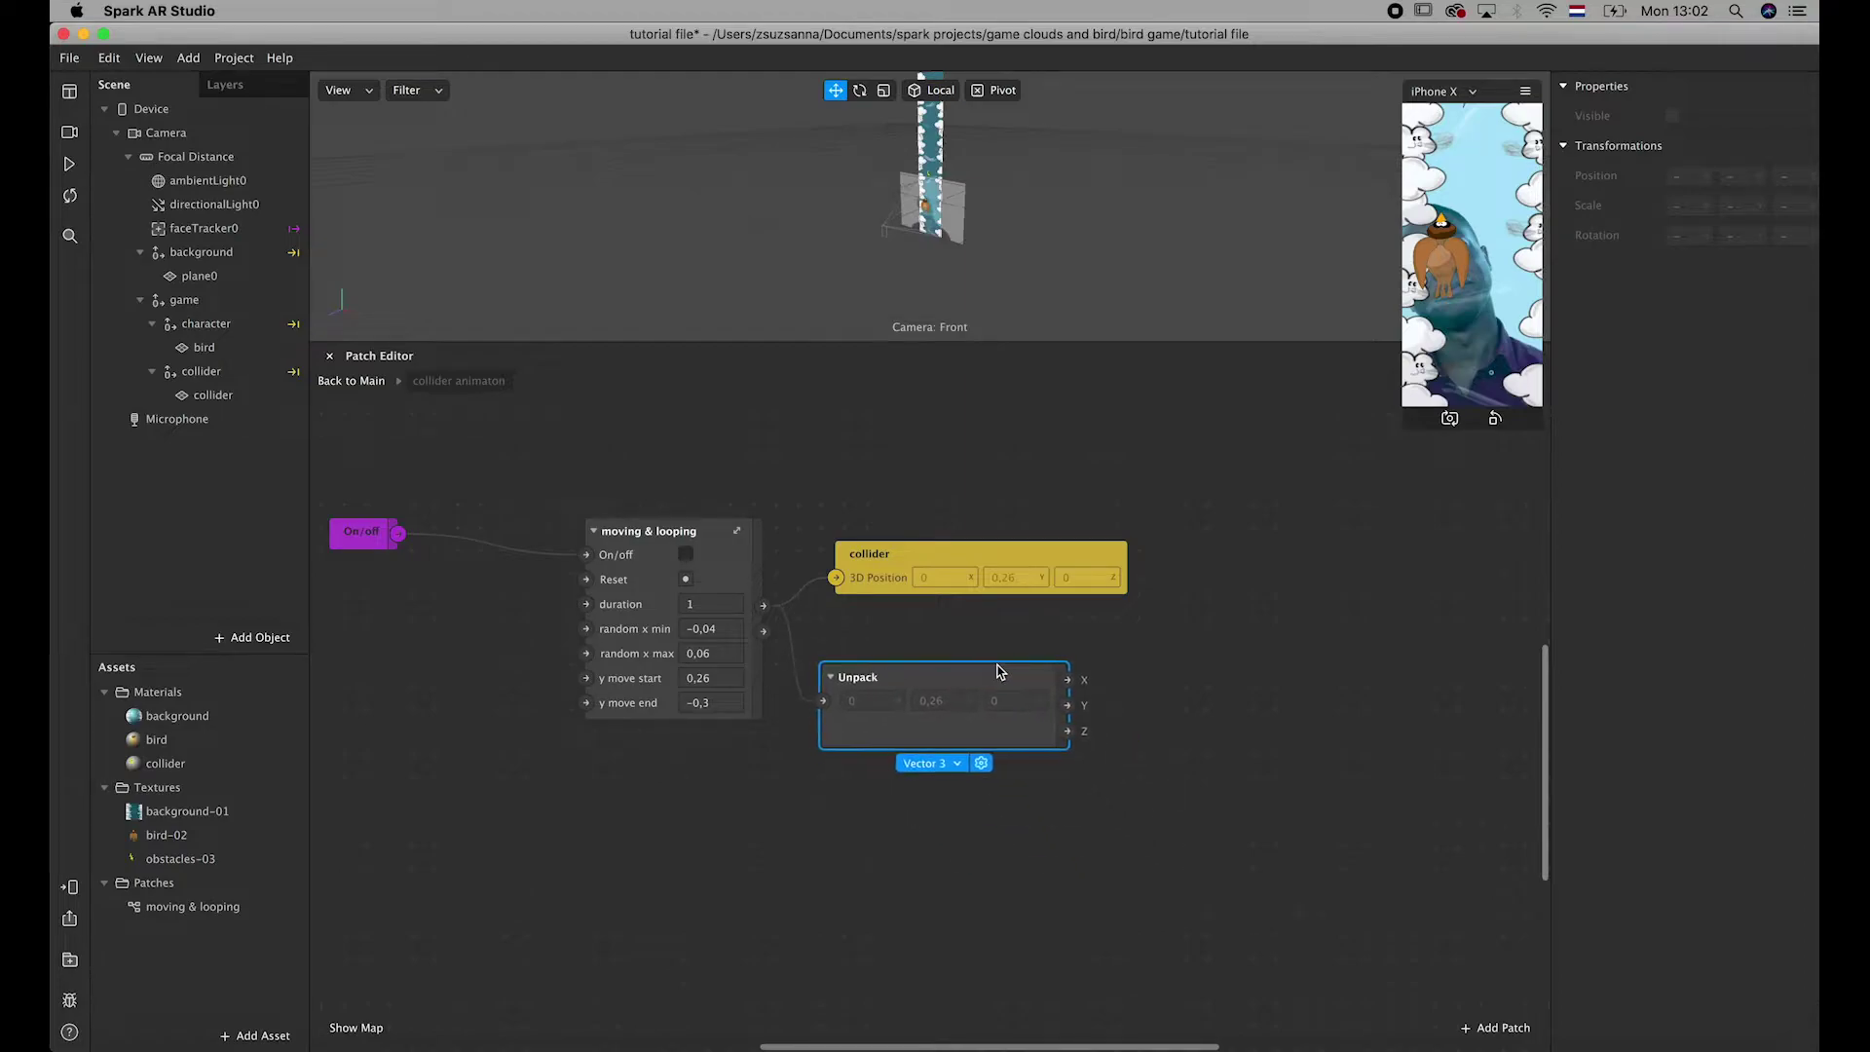
pyautogui.click(351, 381)
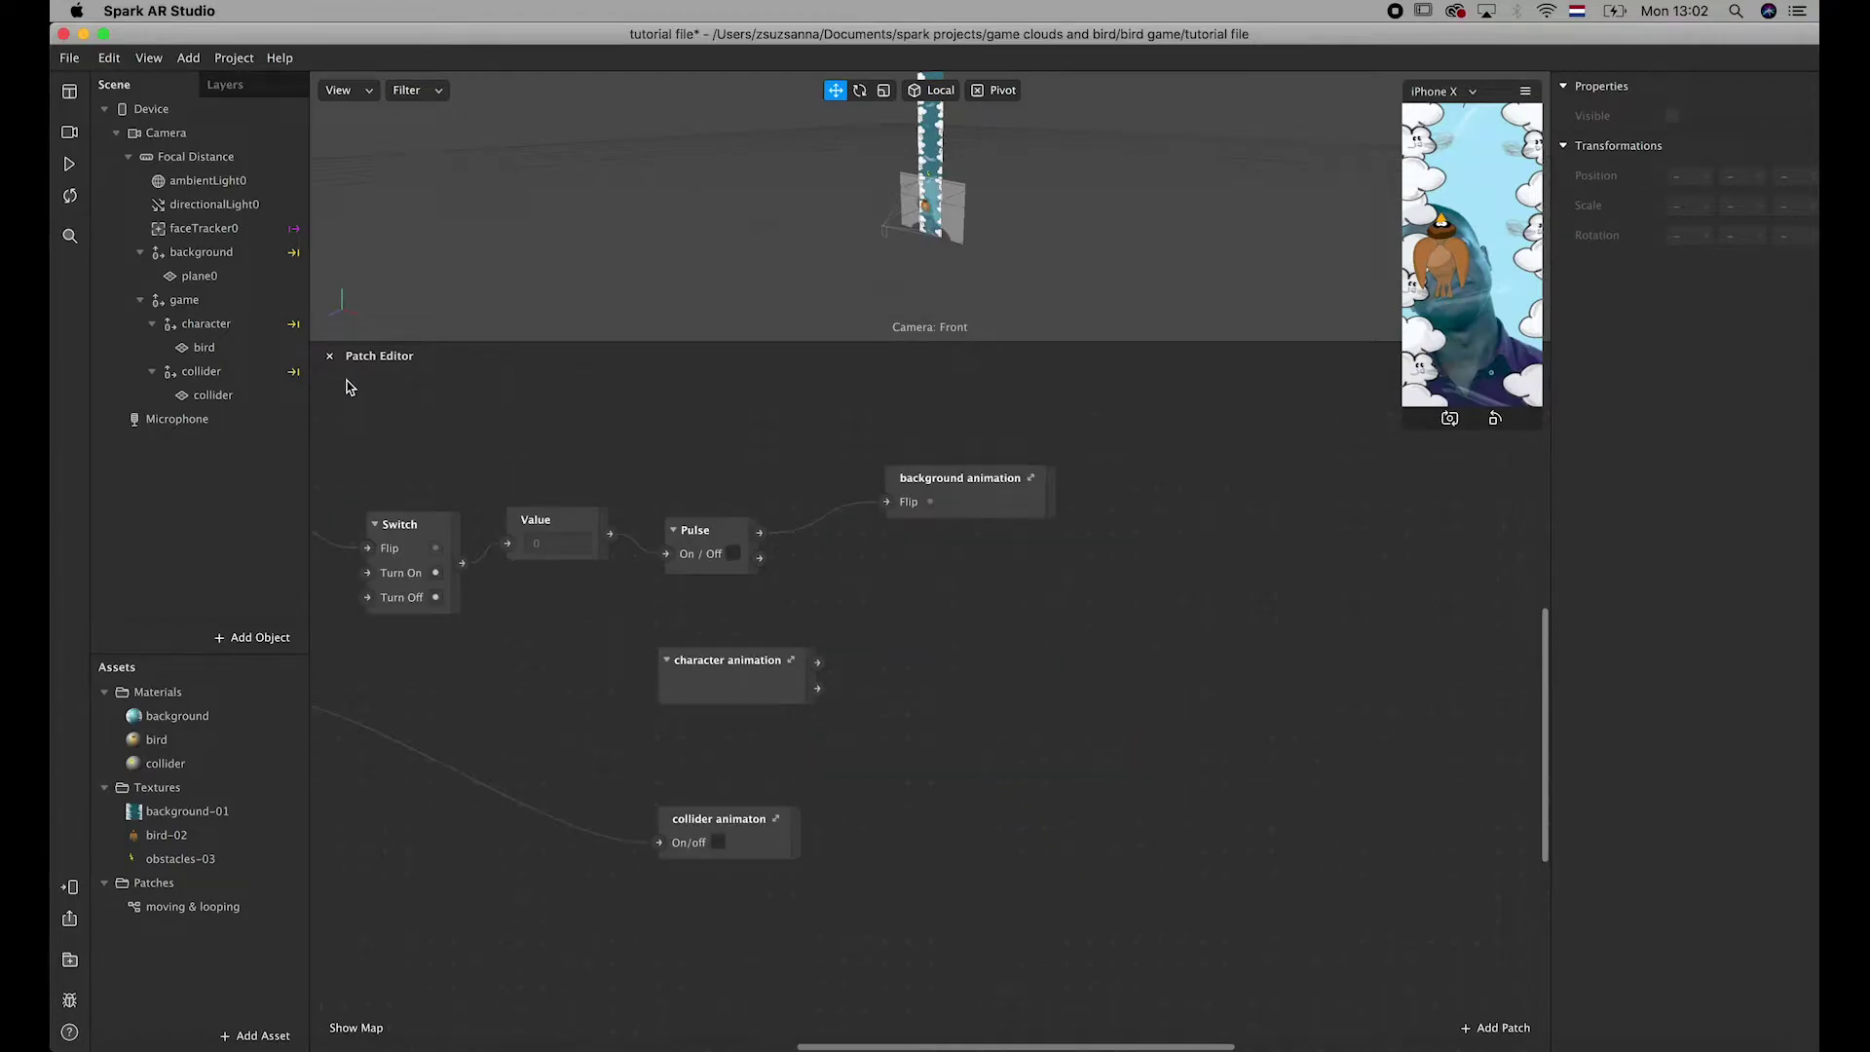
# - Open the collider animaton group's properties and add a Number output named position x
pyautogui.rightClick(751, 827)
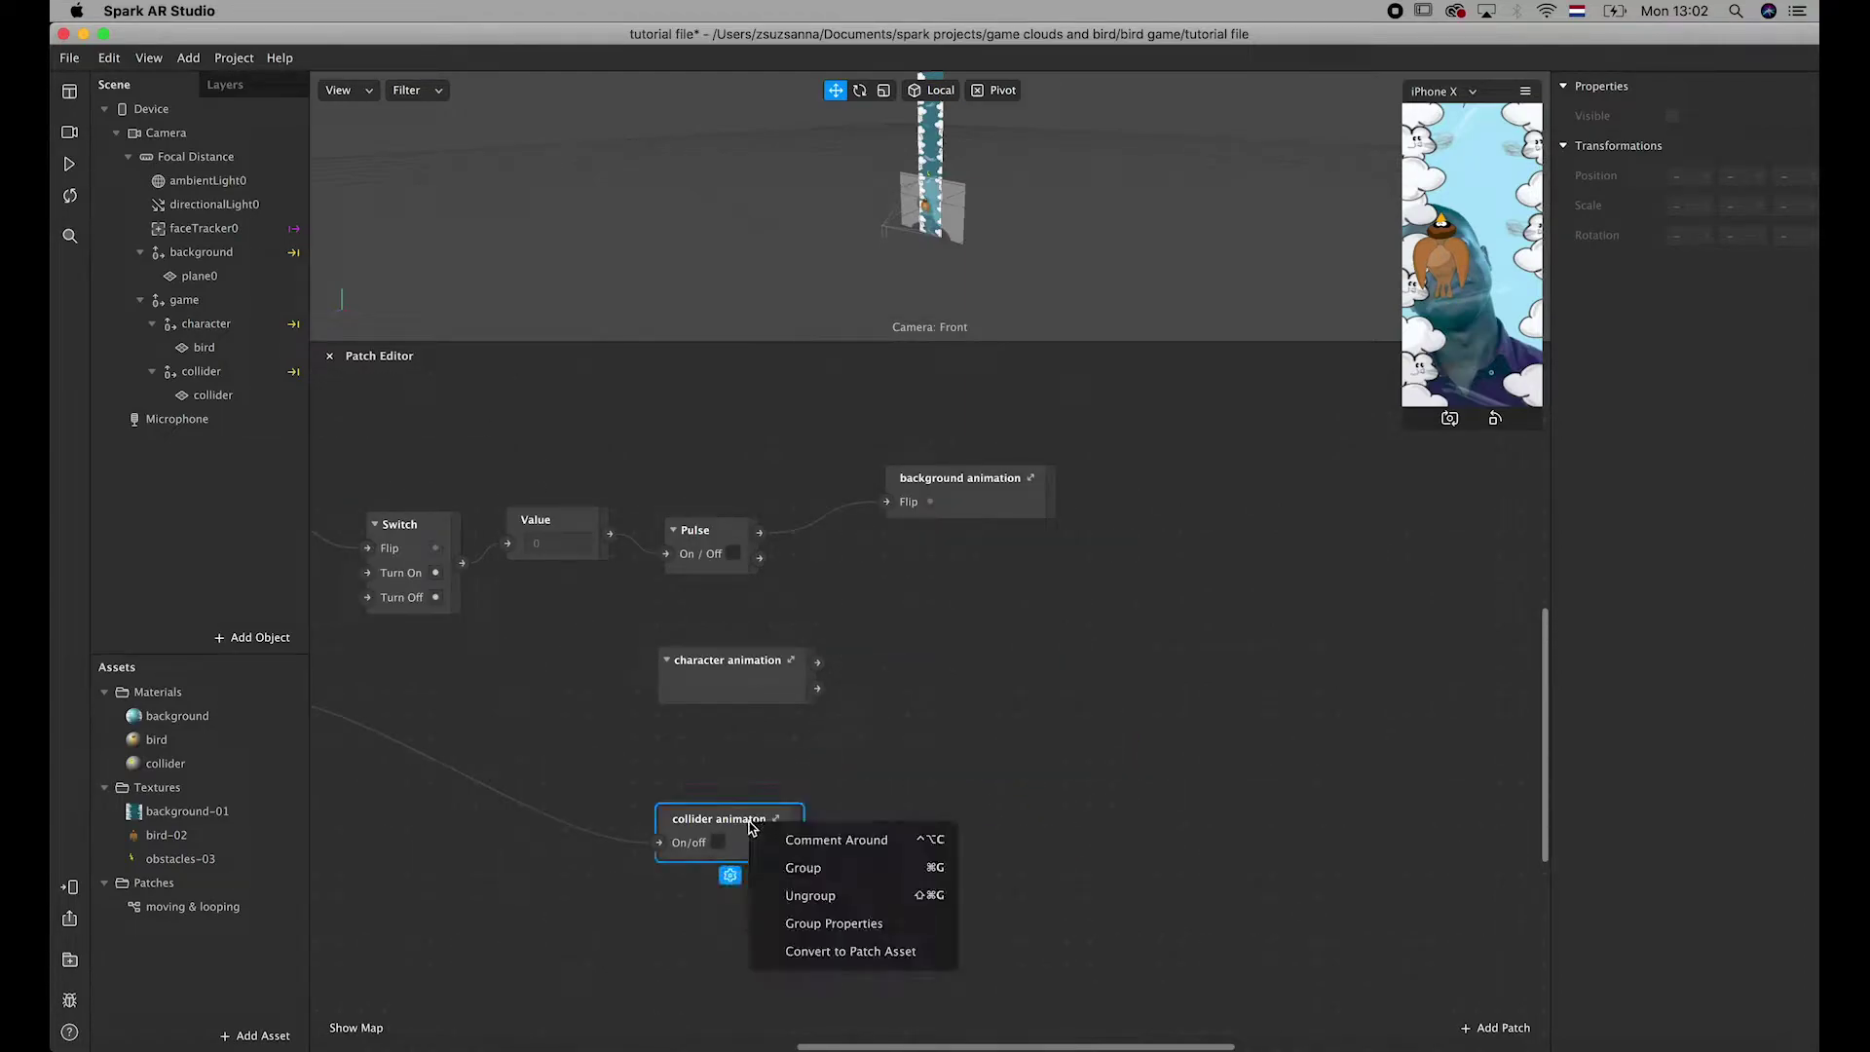
pyautogui.click(848, 926)
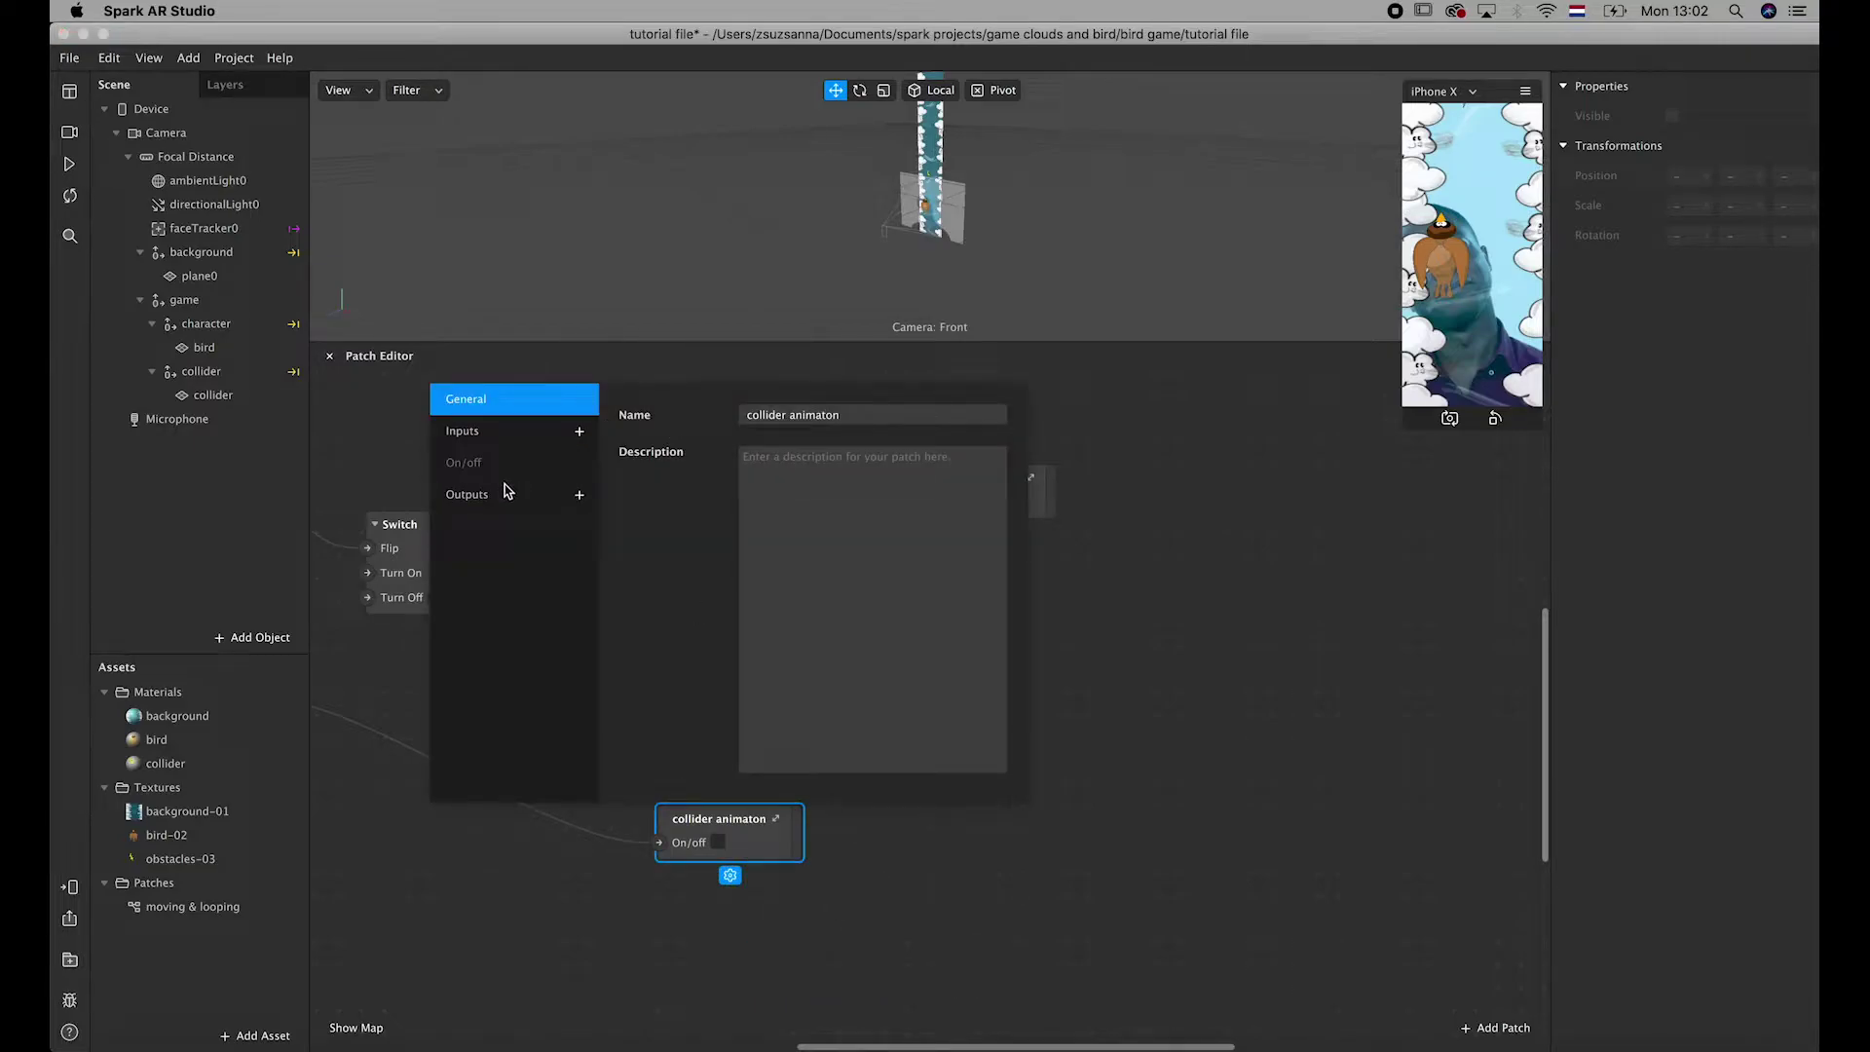
pyautogui.click(579, 495)
pyautogui.click(437, 529)
pyautogui.doubleClick(838, 413)
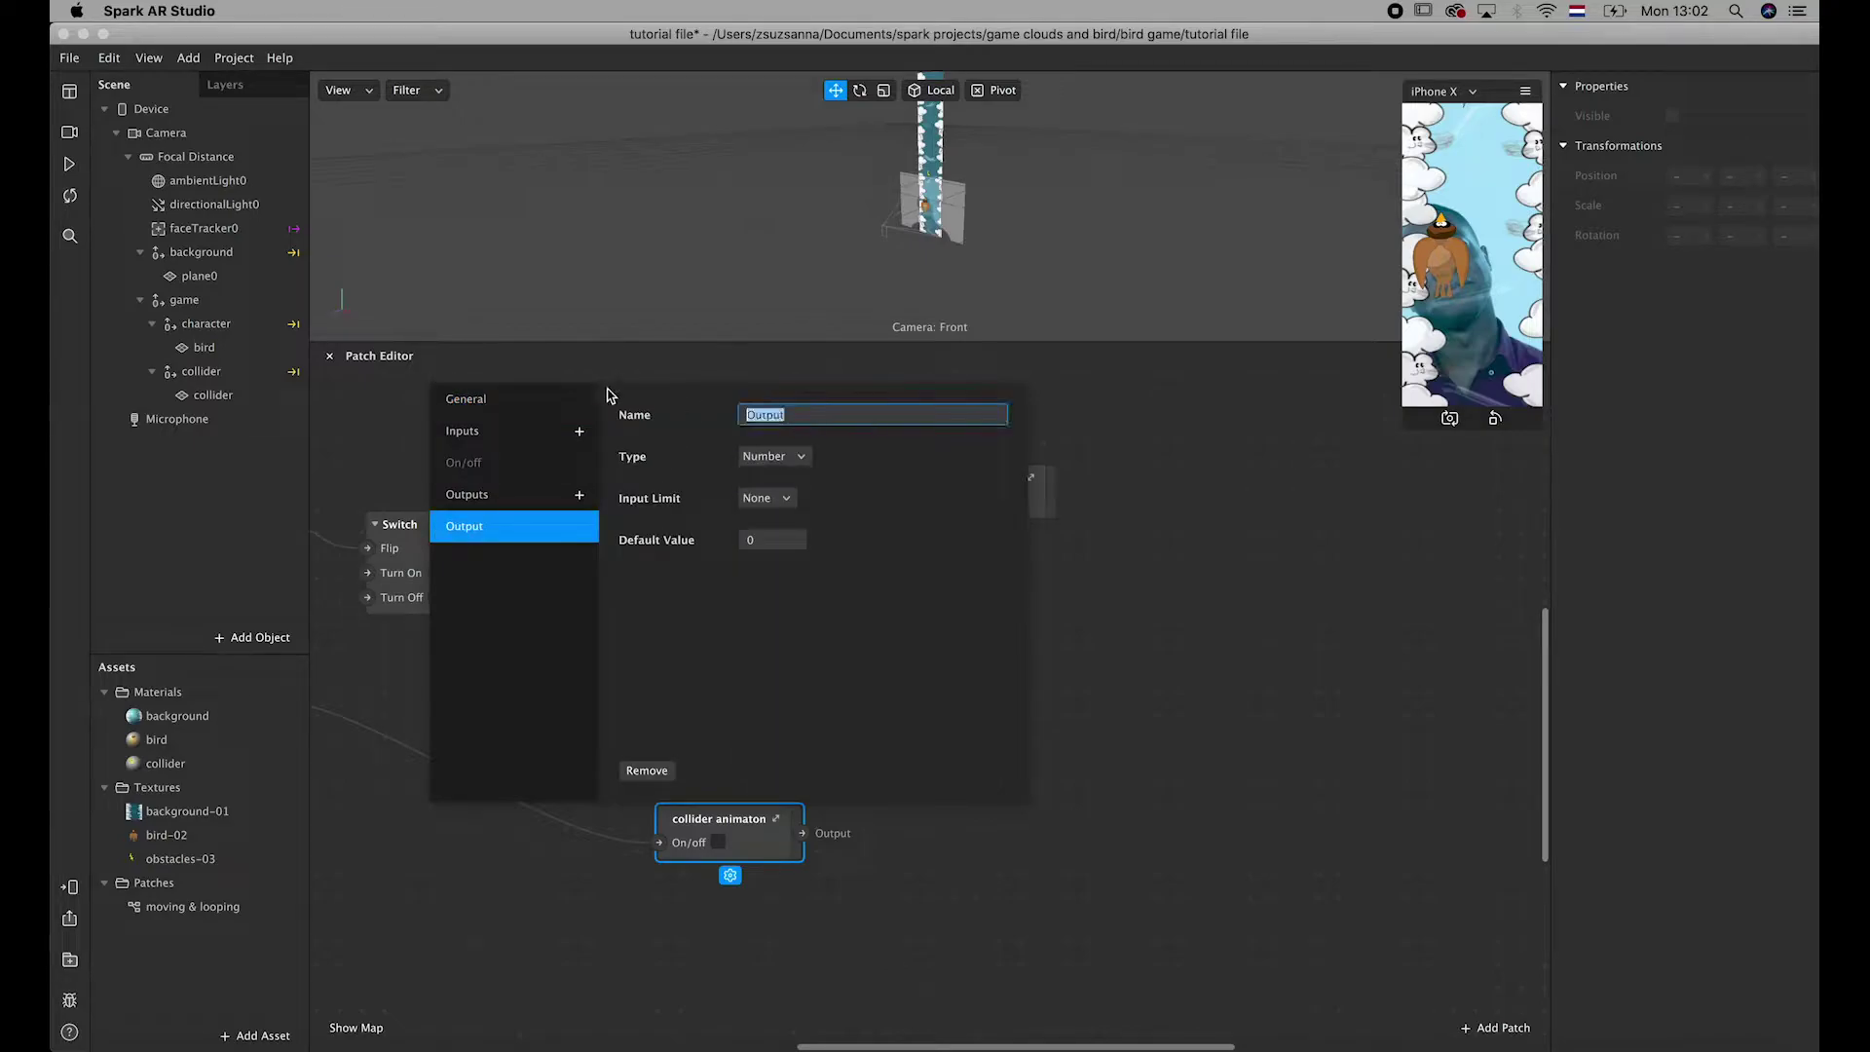
pyautogui.write('position x')
# - Add a second Number output named position y to the collider animaton group and close its properties
pyautogui.click(579, 493)
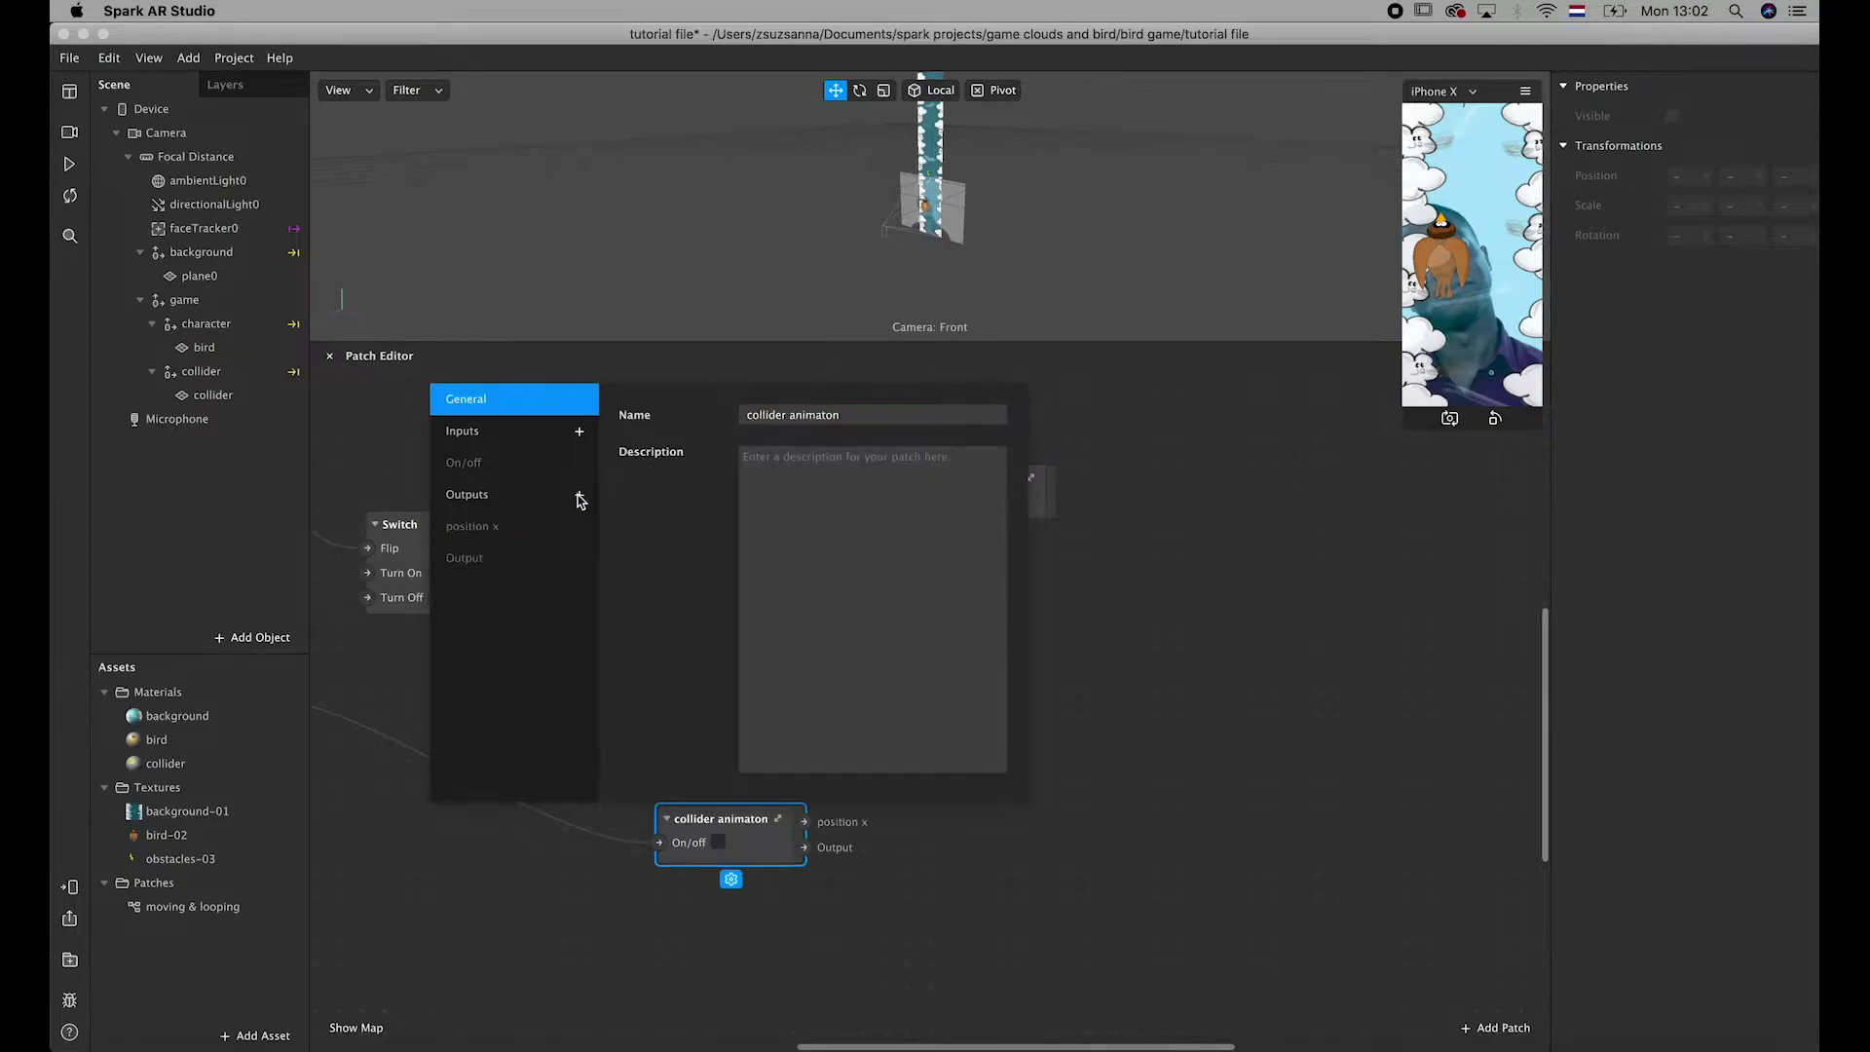
pyautogui.click(495, 560)
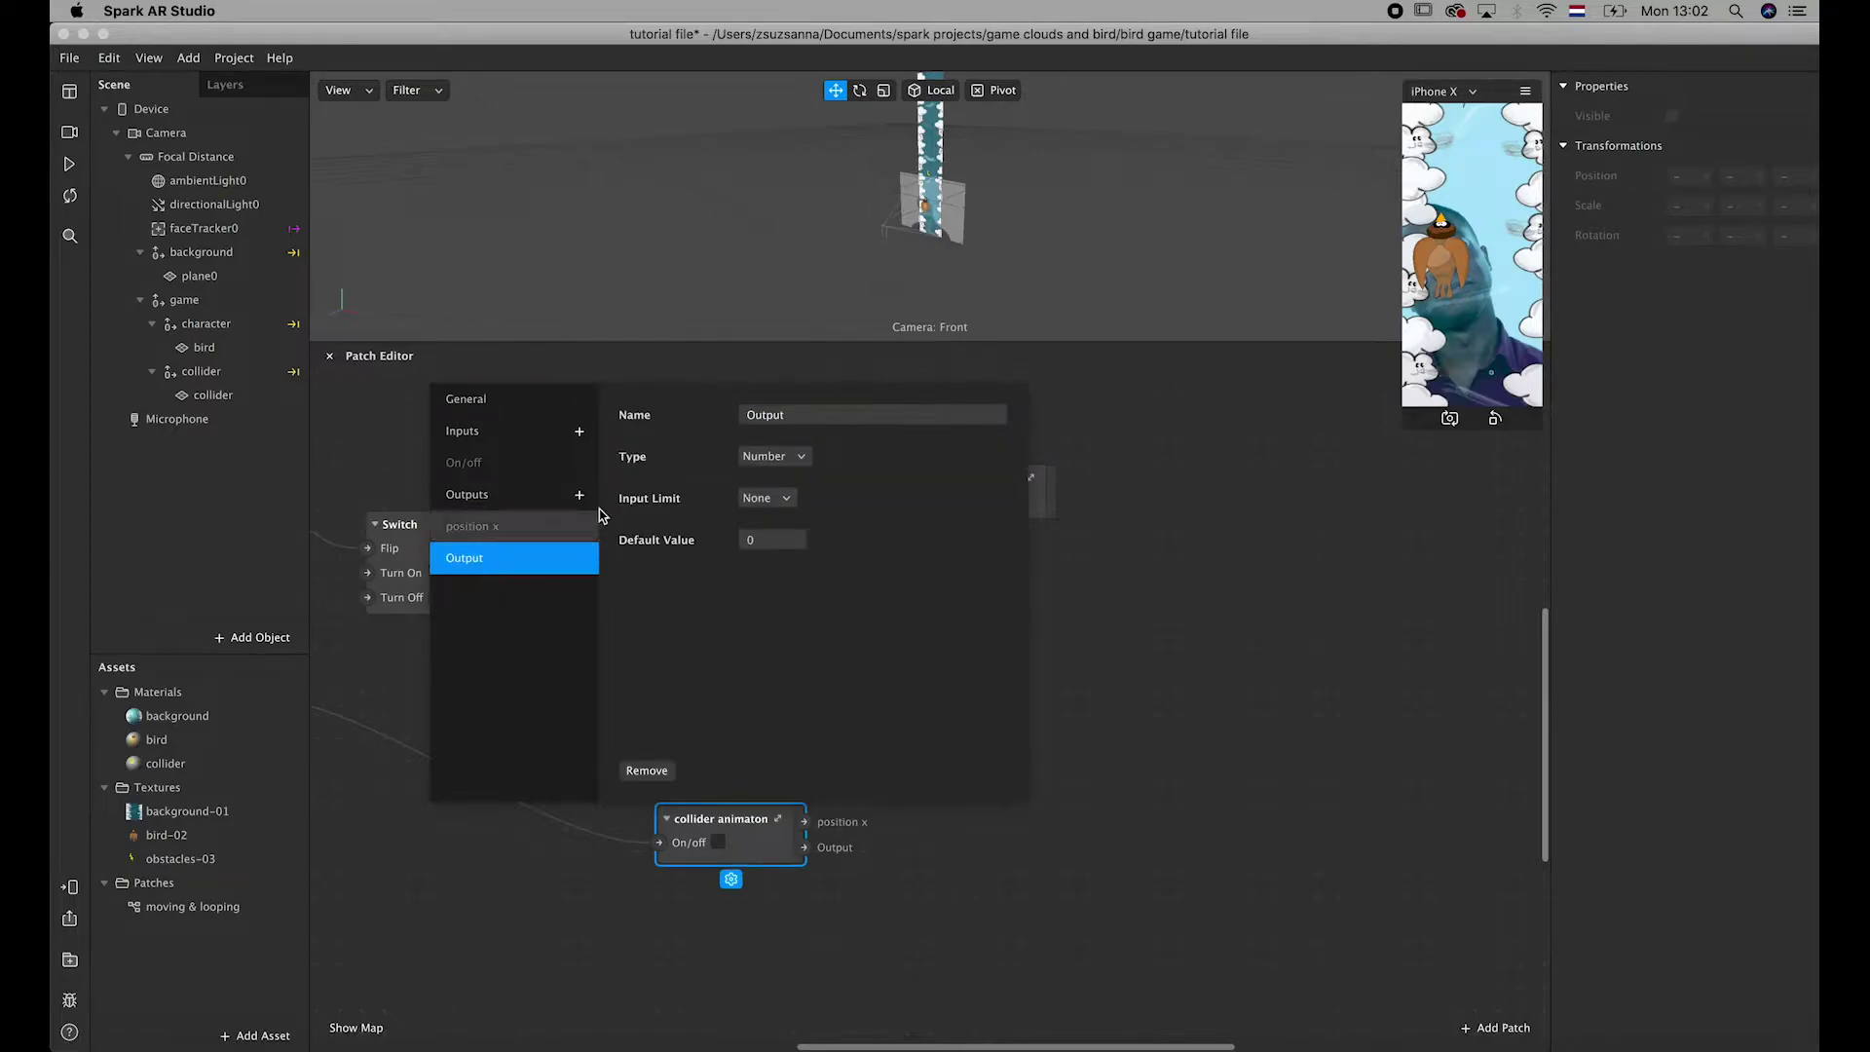
pyautogui.doubleClick(847, 414)
pyautogui.write('position y')
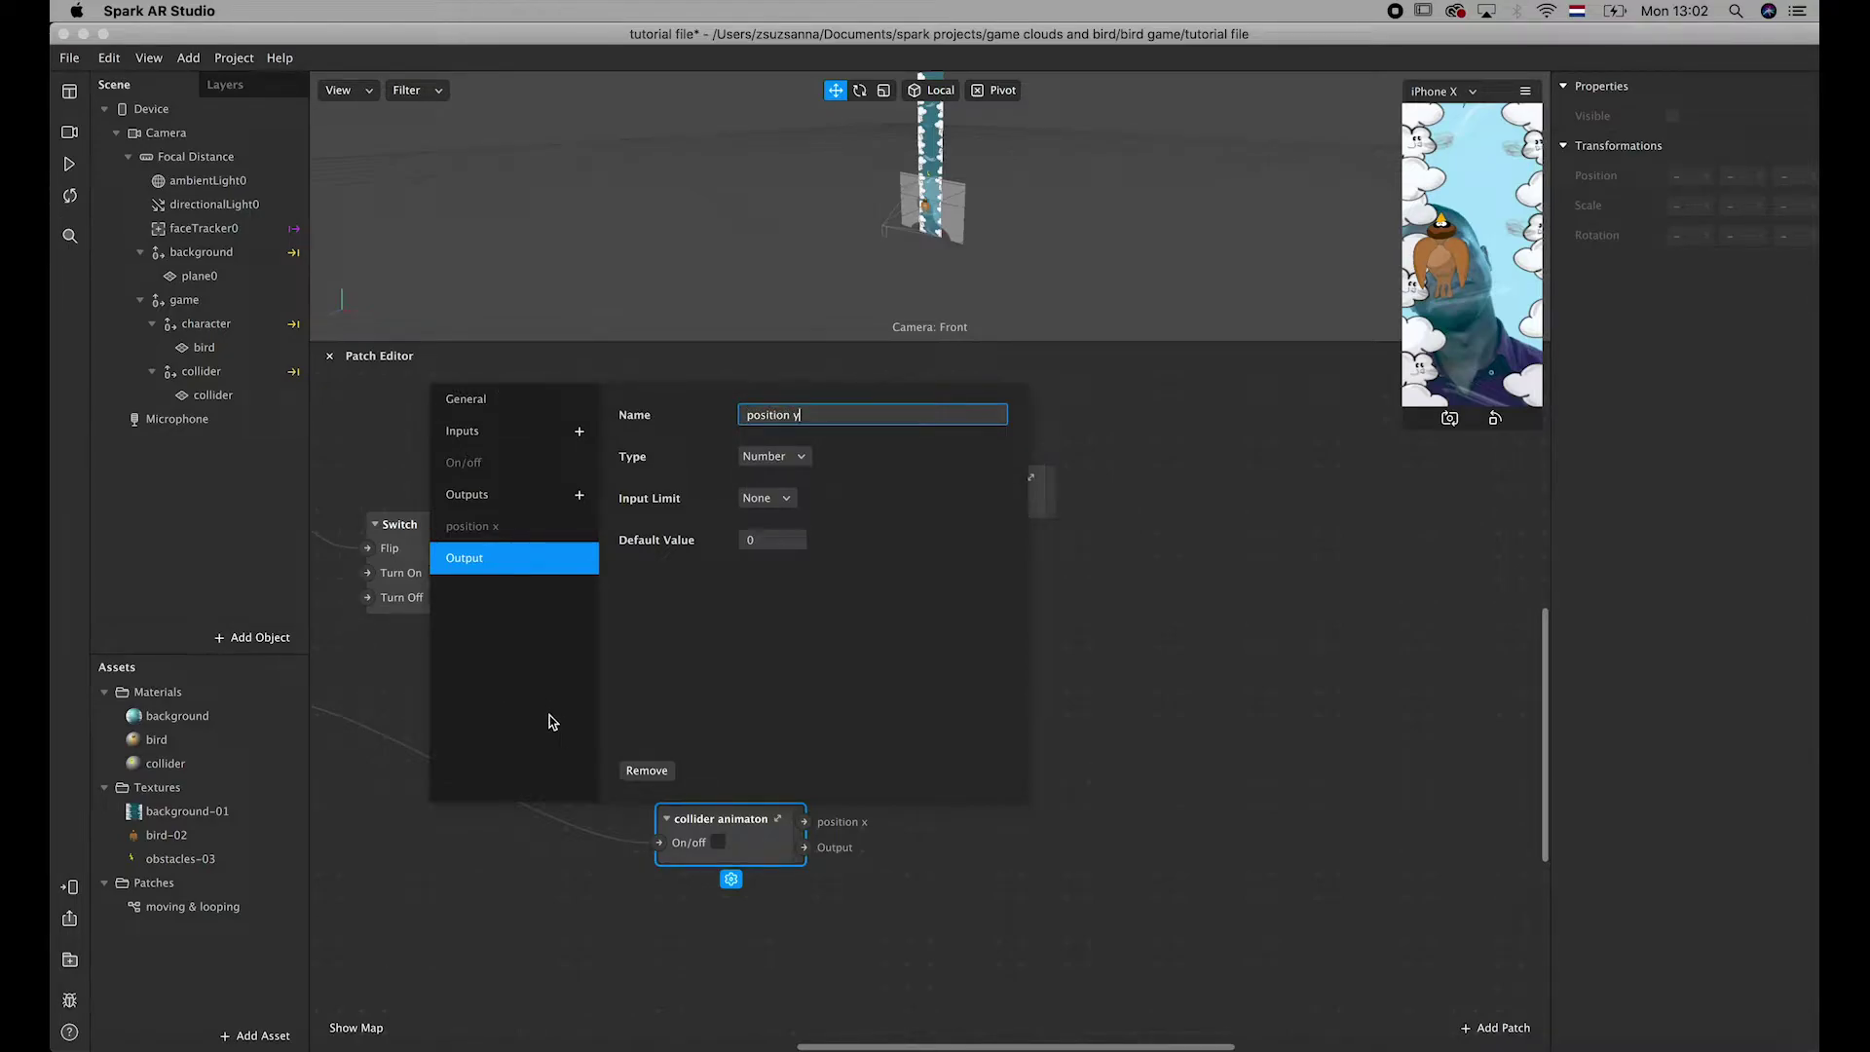
pyautogui.click(954, 955)
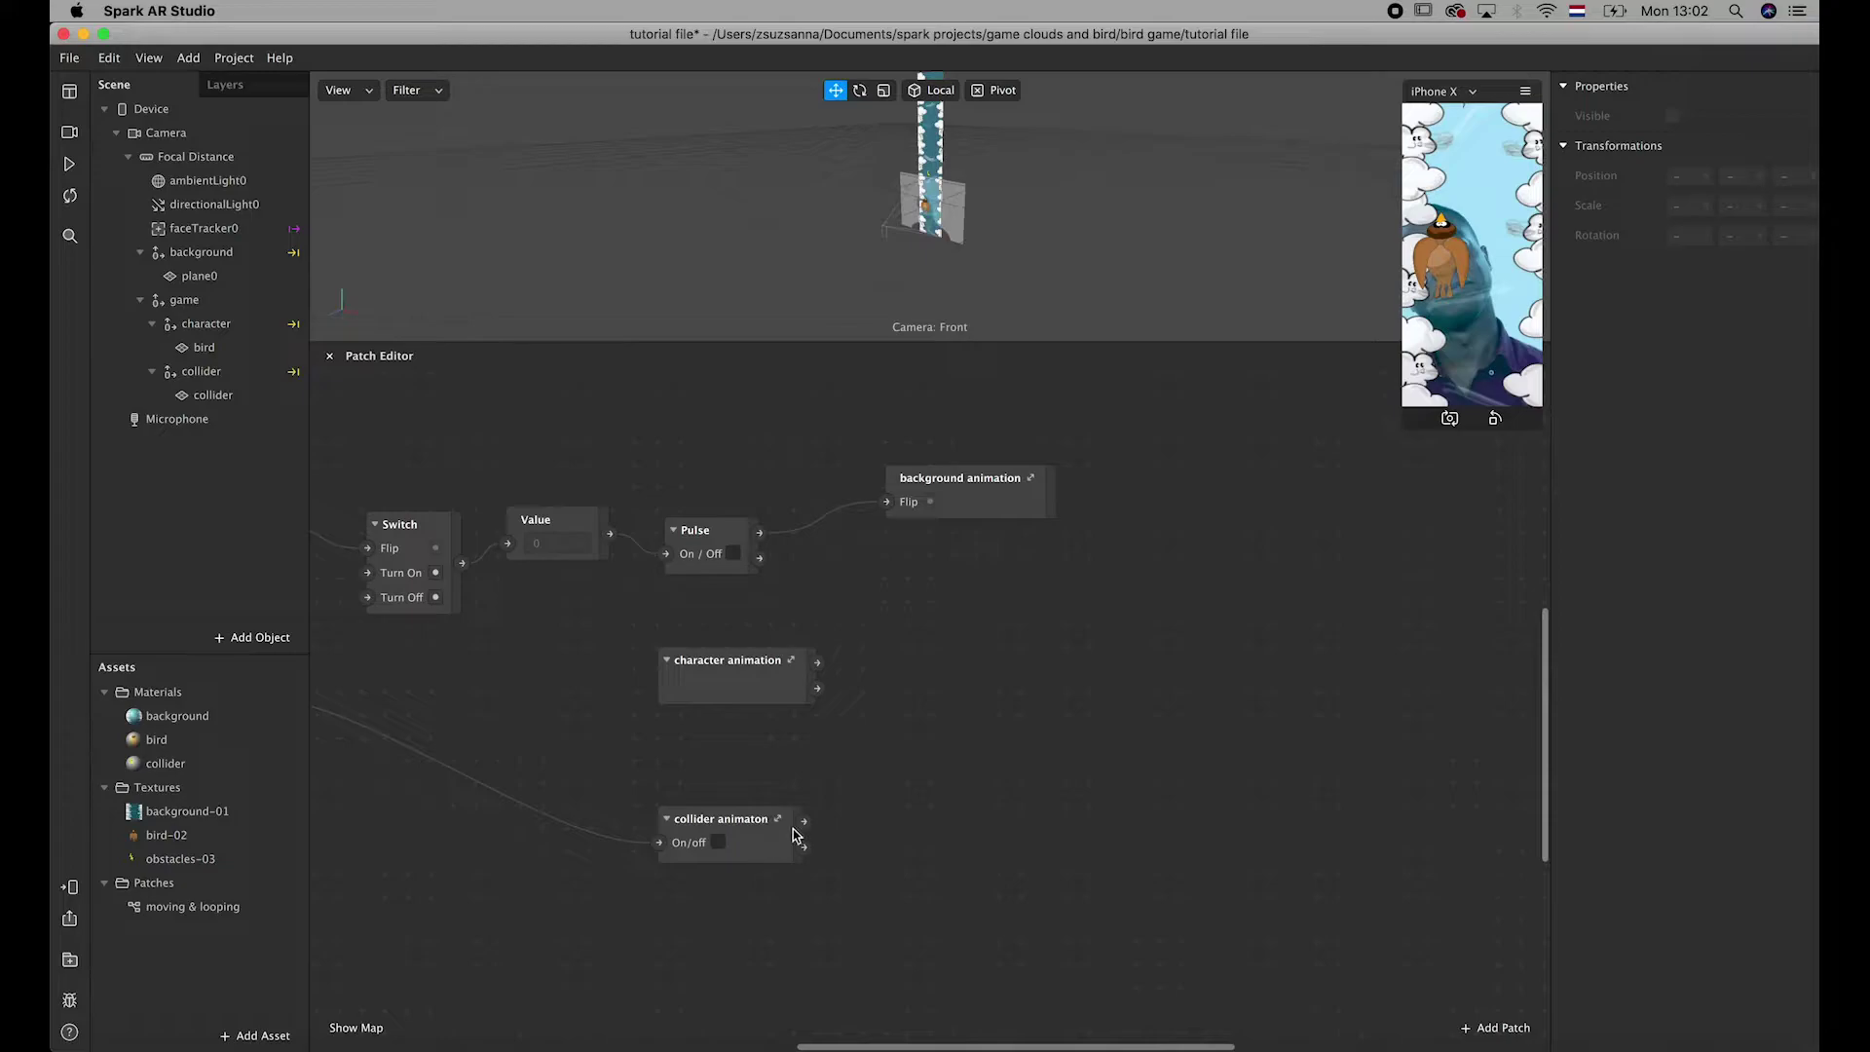
# - Inside the collider animaton group, place position x and position y beside Unpack and connect them to its X and Y outputs
pyautogui.doubleClick(742, 812)
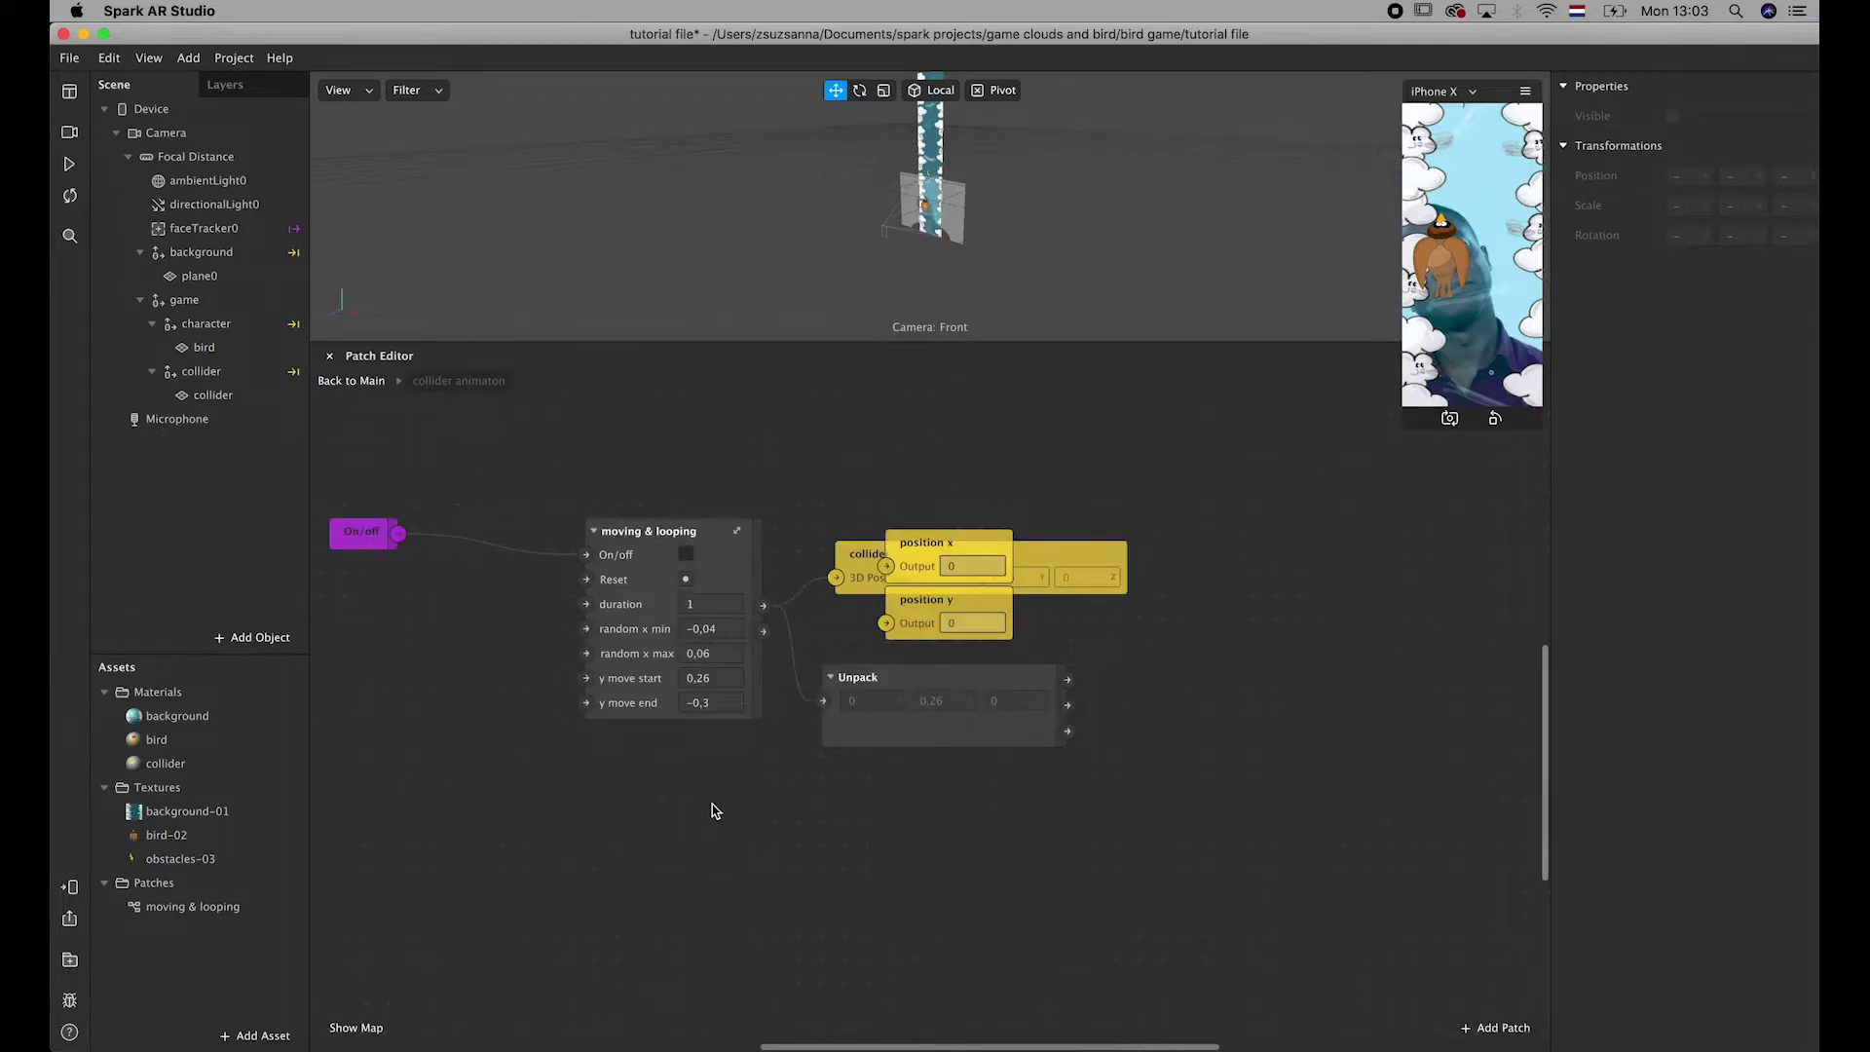
pyautogui.click(993, 672)
pyautogui.moveTo(1013, 672); pyautogui.dragTo(1250, 661)
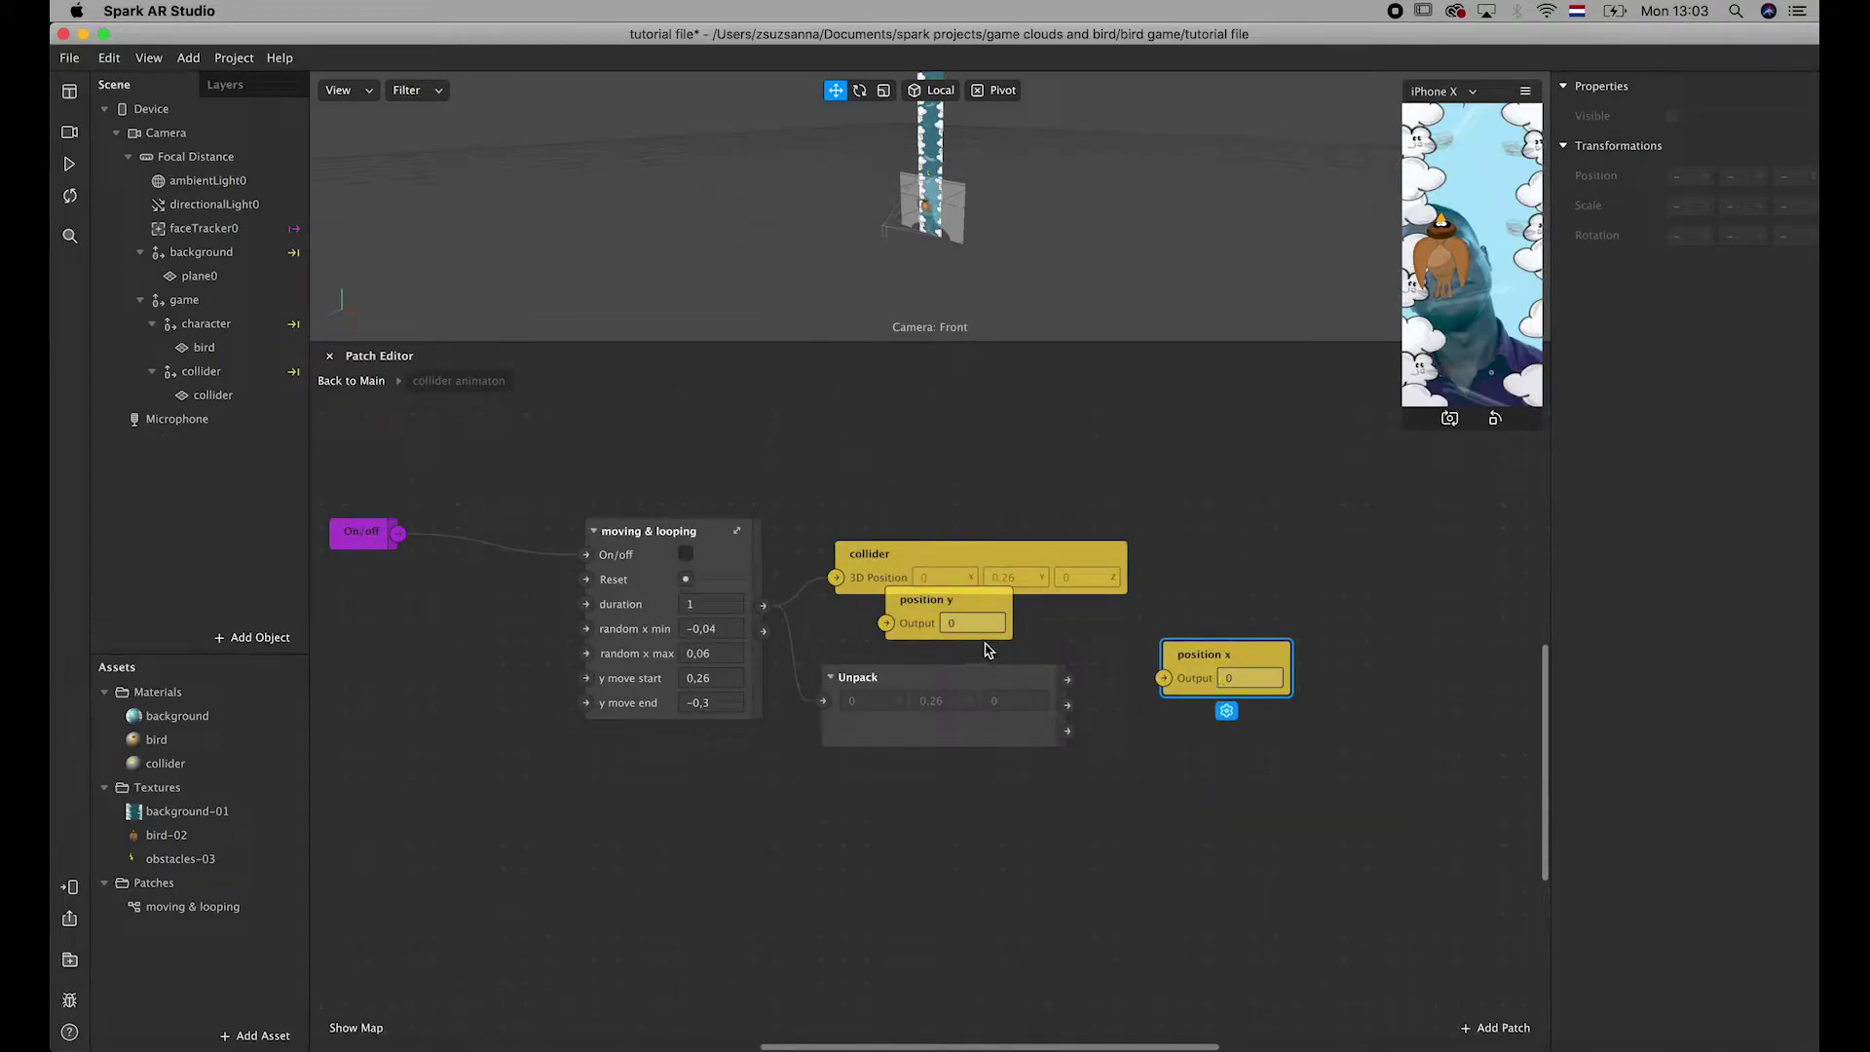
pyautogui.moveTo(937, 627); pyautogui.dragTo(1213, 752)
pyautogui.moveTo(1066, 679); pyautogui.dragTo(1165, 746)
# - Return to the main patch graph and move the collider animaton group up closer to the character animation group
pyautogui.click(359, 381)
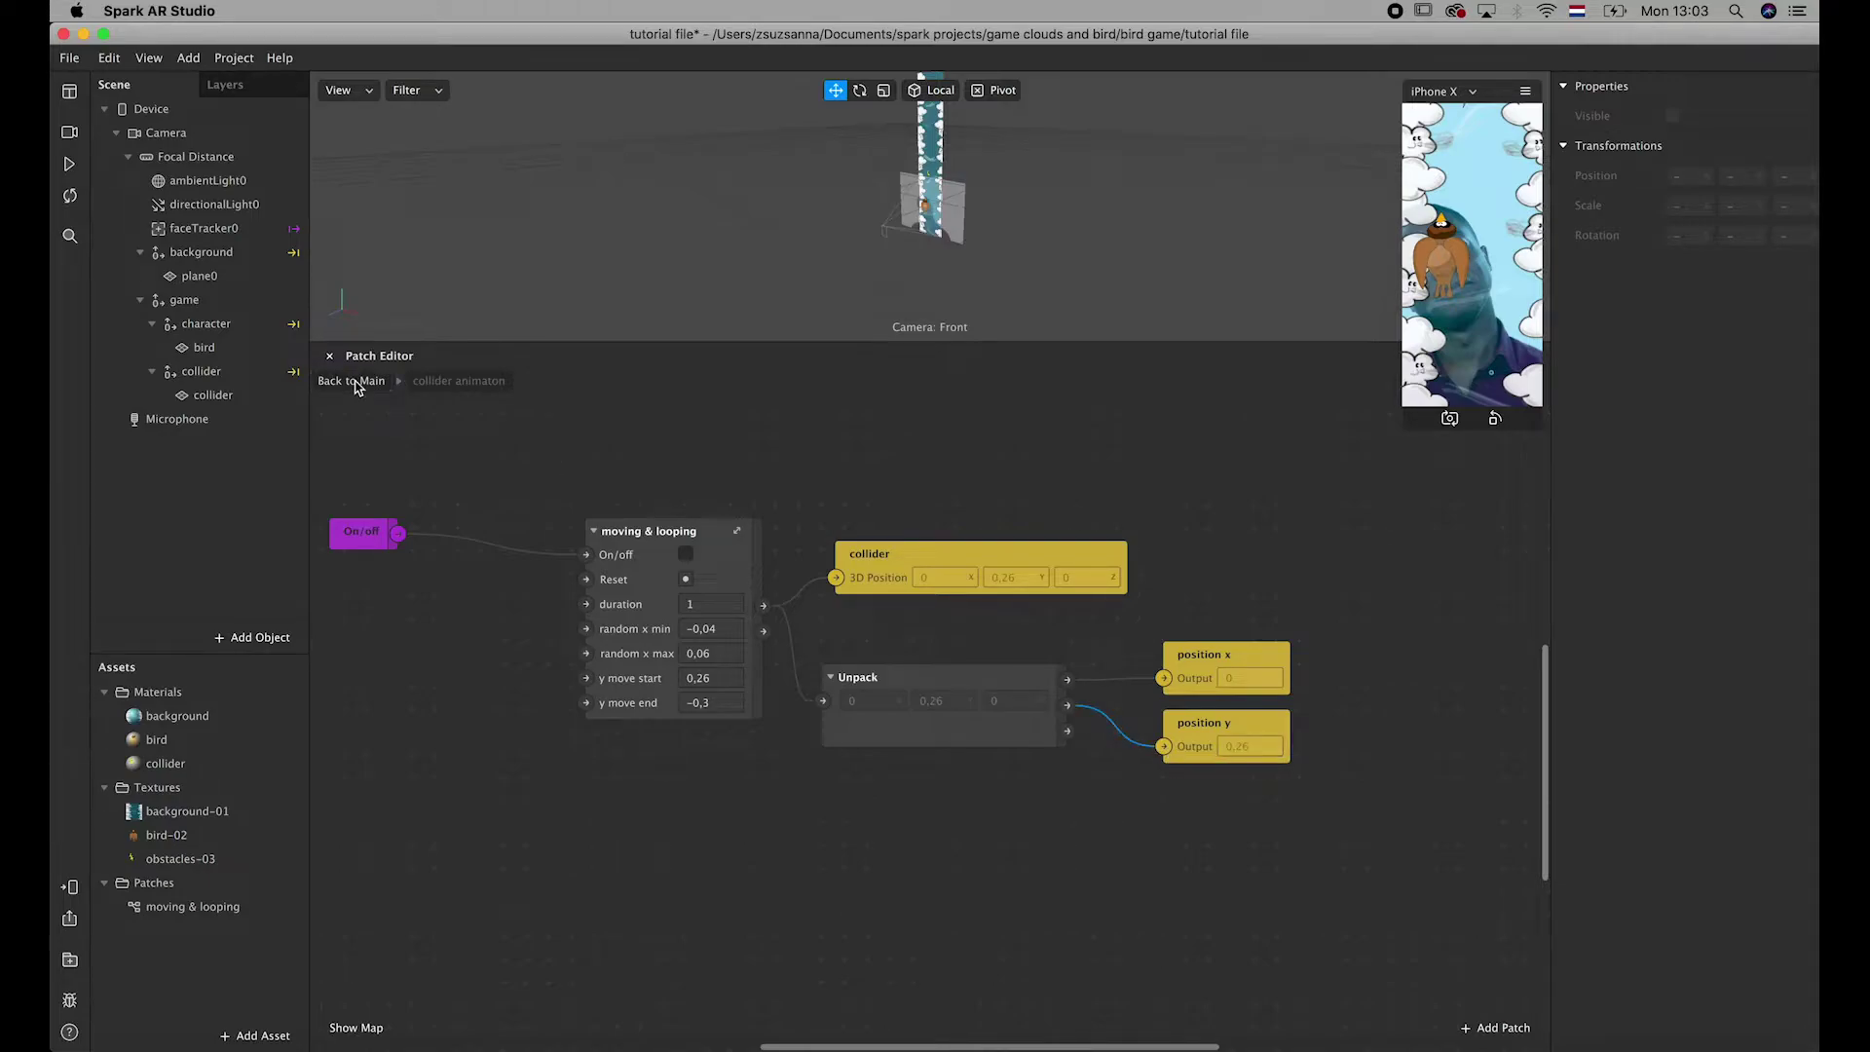
pyautogui.click(752, 794)
pyautogui.moveTo(752, 794); pyautogui.dragTo(723, 777)
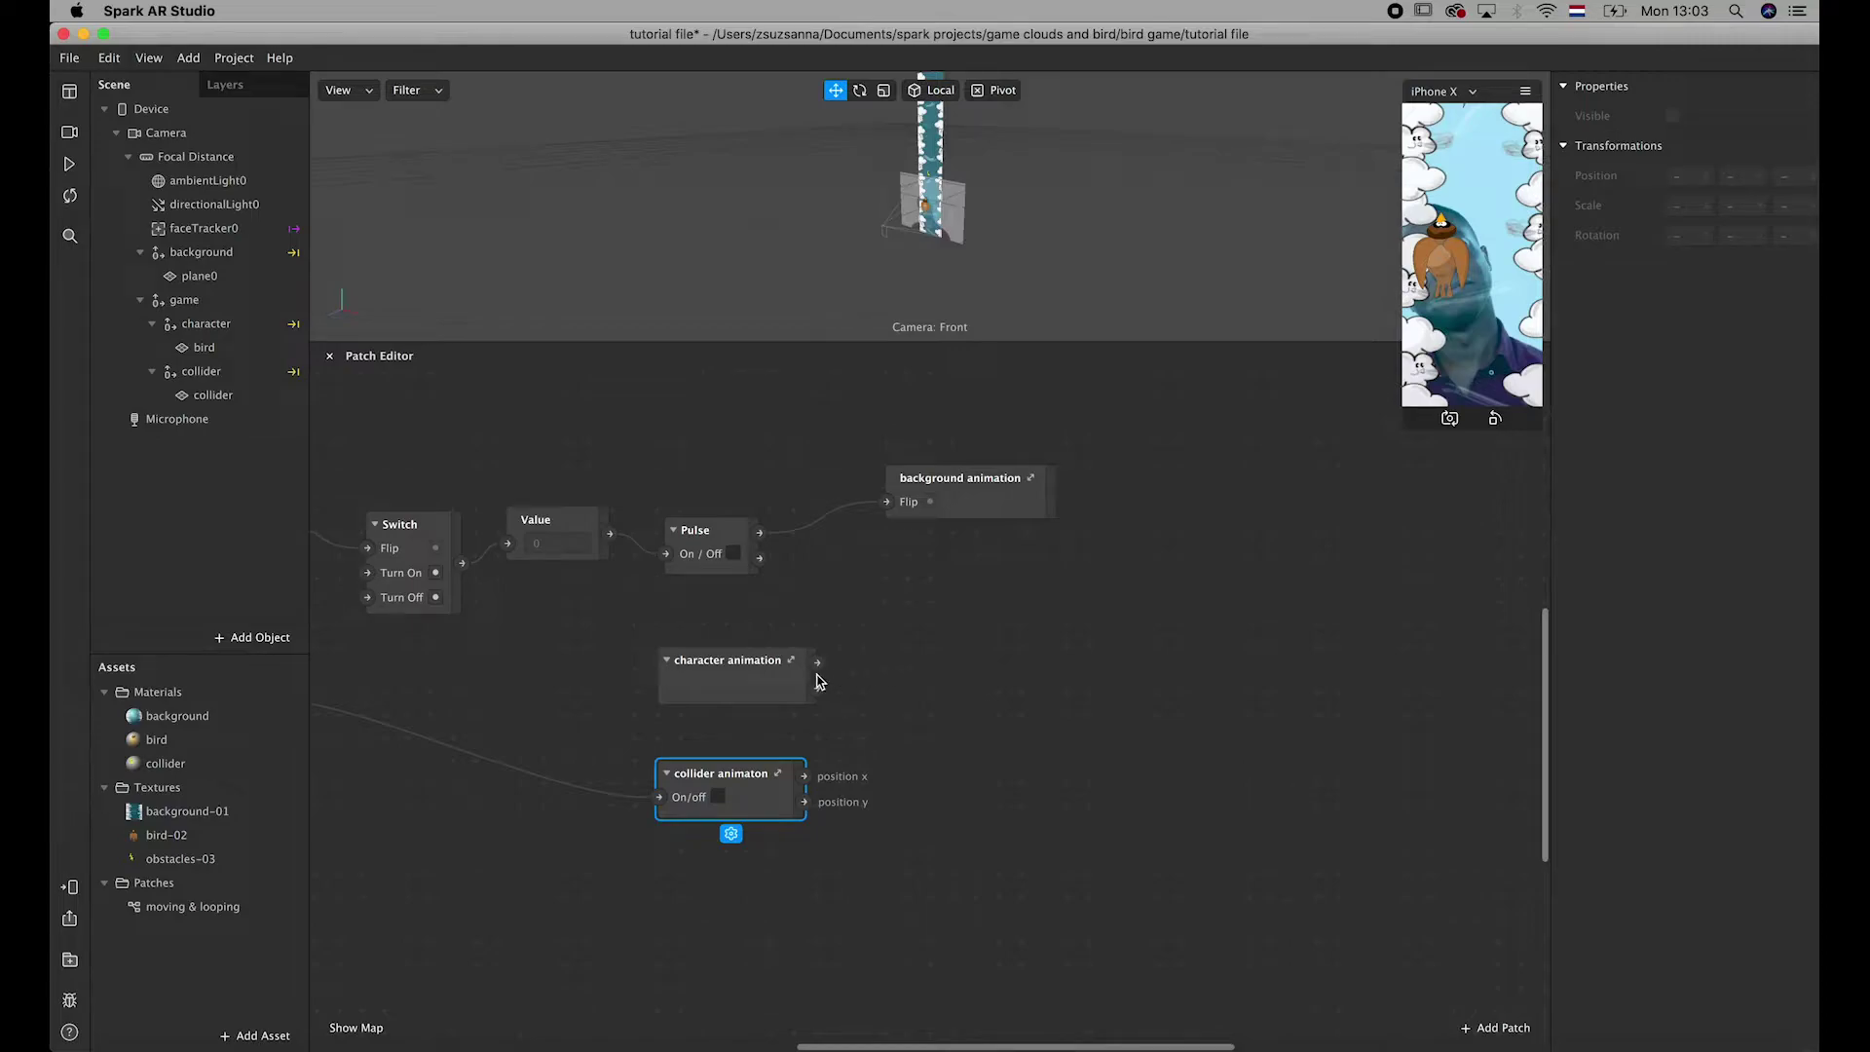
# - Add an Equals patch fed by the character animation group's x position output and align it level with that group
pyautogui.moveTo(817, 663); pyautogui.dragTo(971, 674)
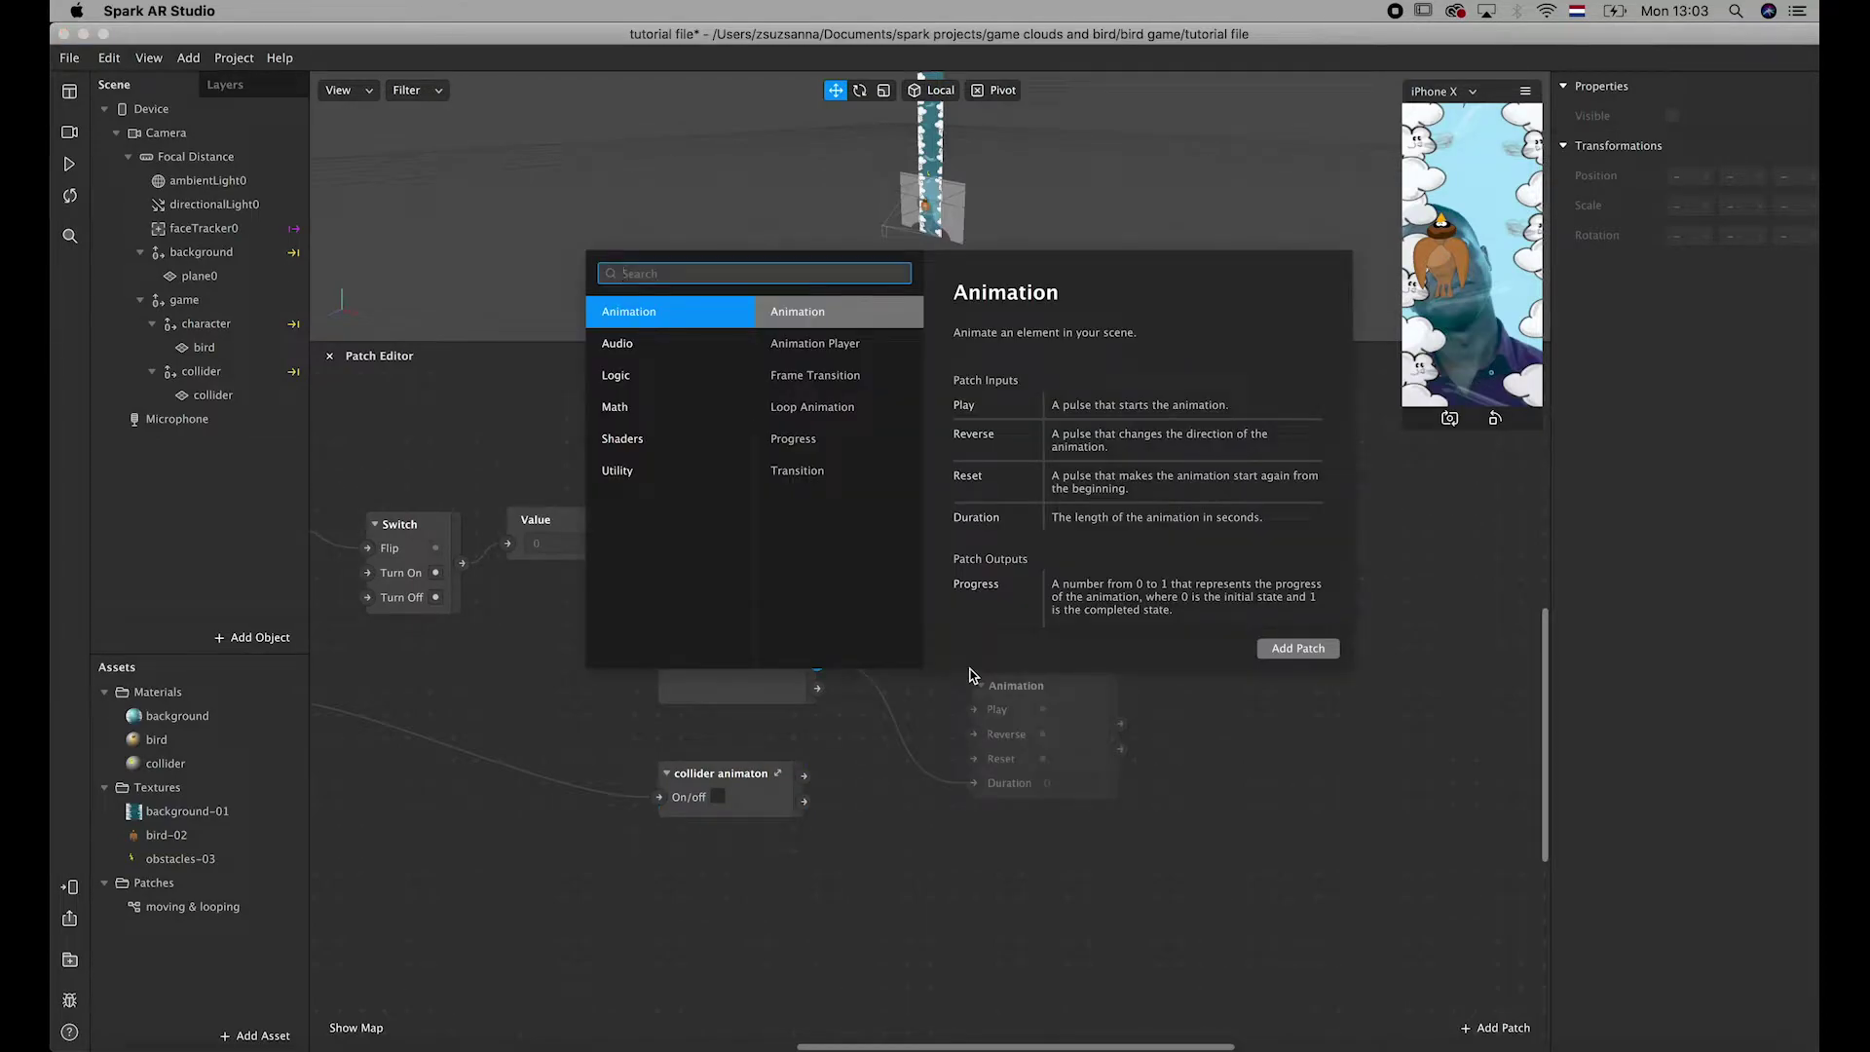
pyautogui.write('eq')
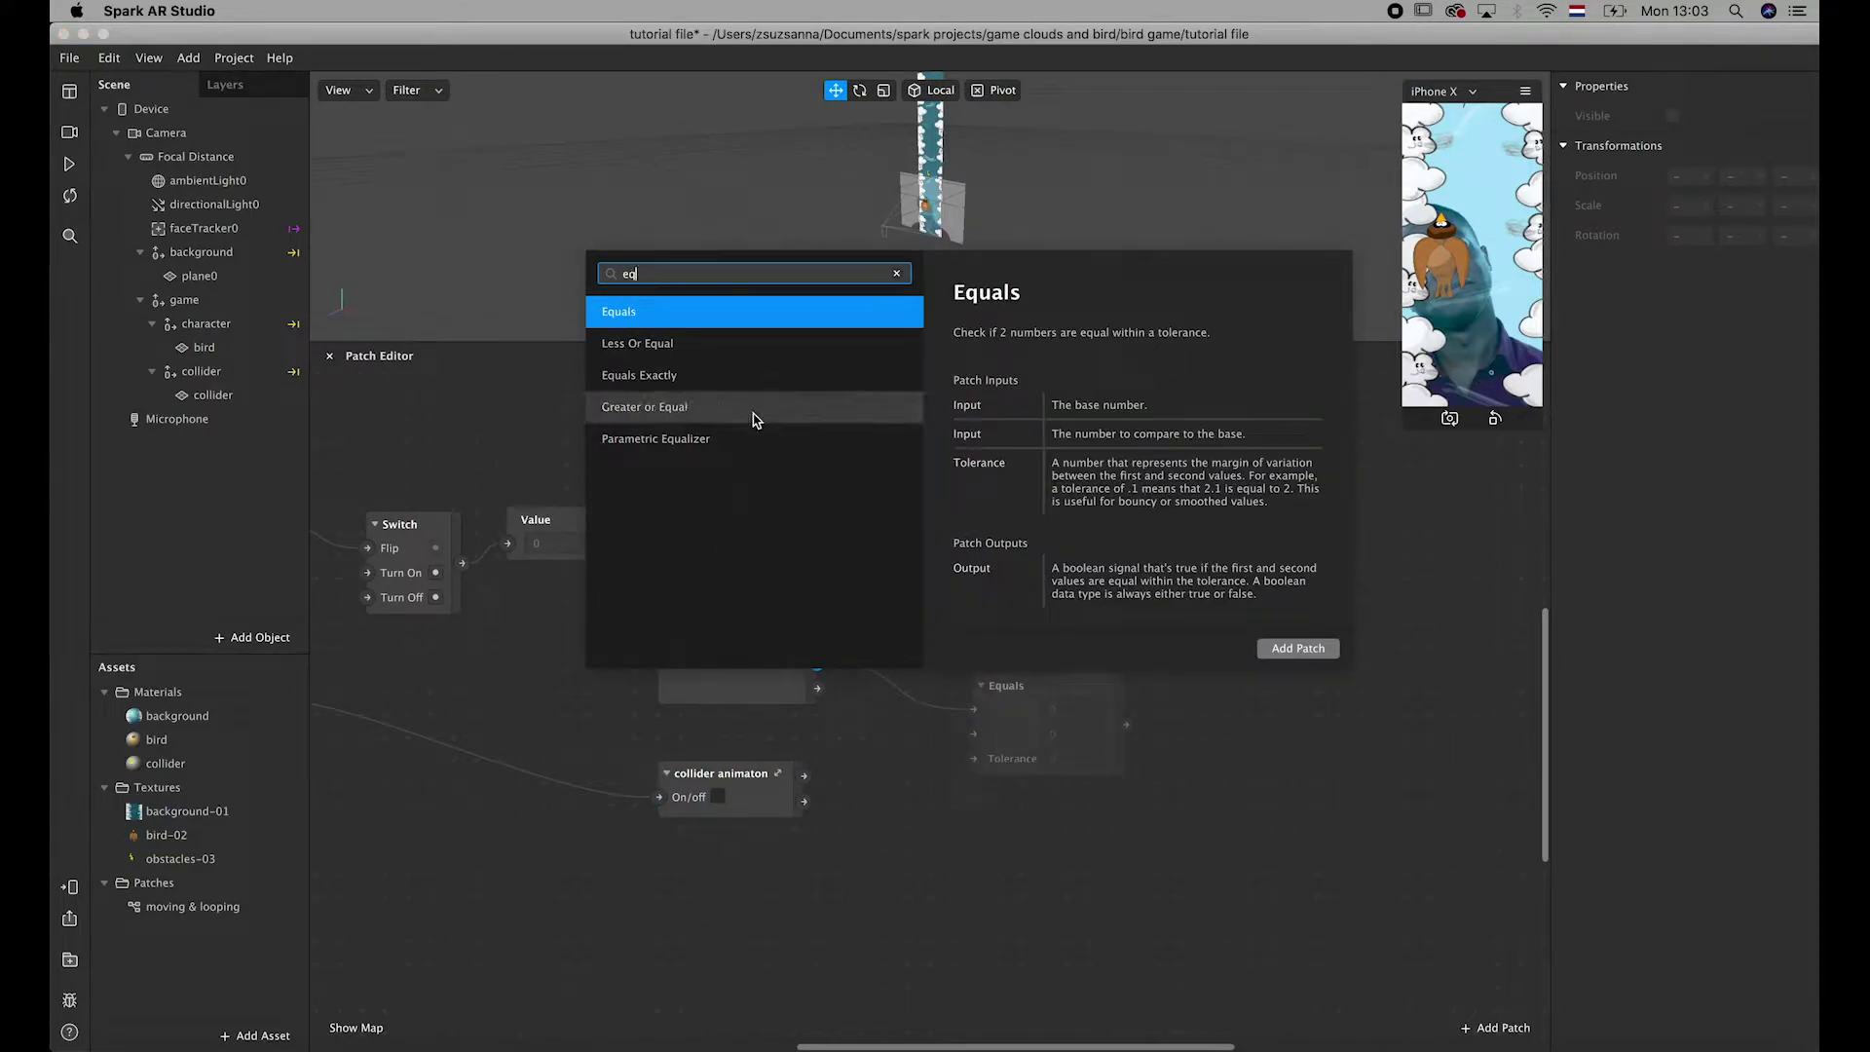
pyautogui.click(1313, 650)
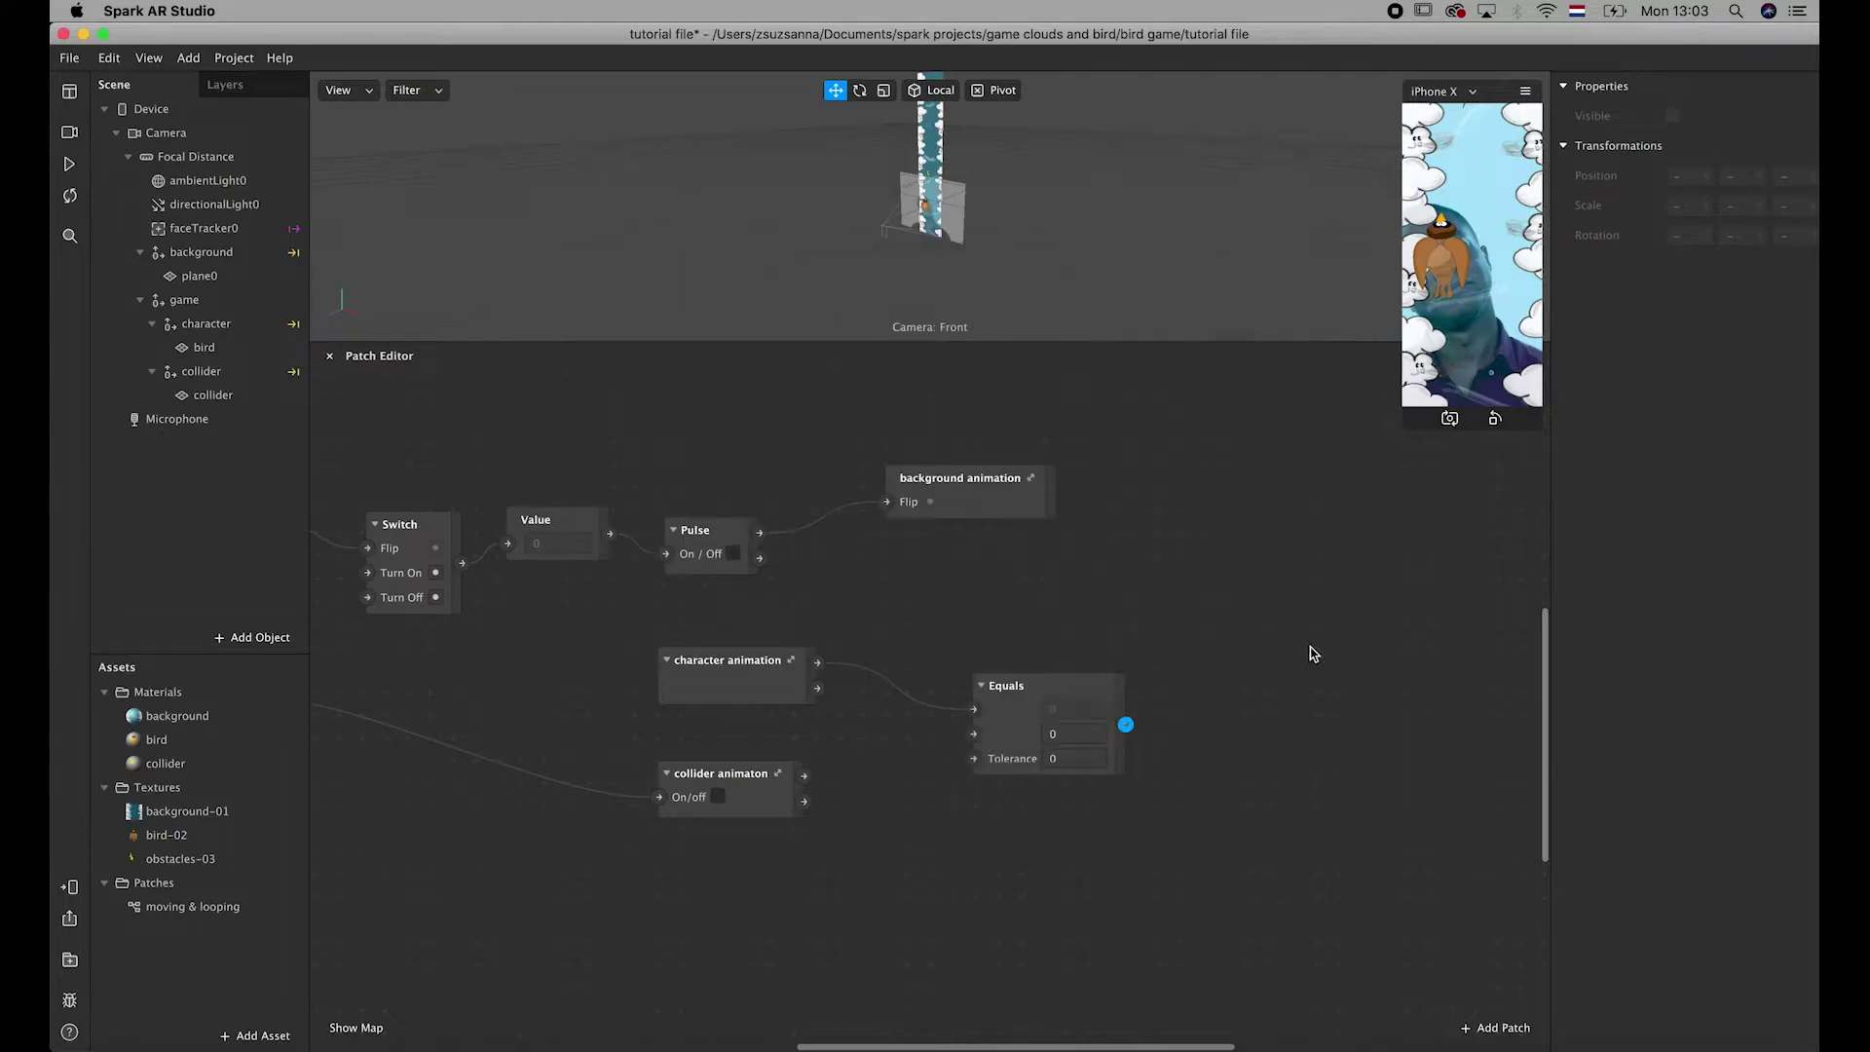
pyautogui.moveTo(1097, 685); pyautogui.dragTo(1084, 634)
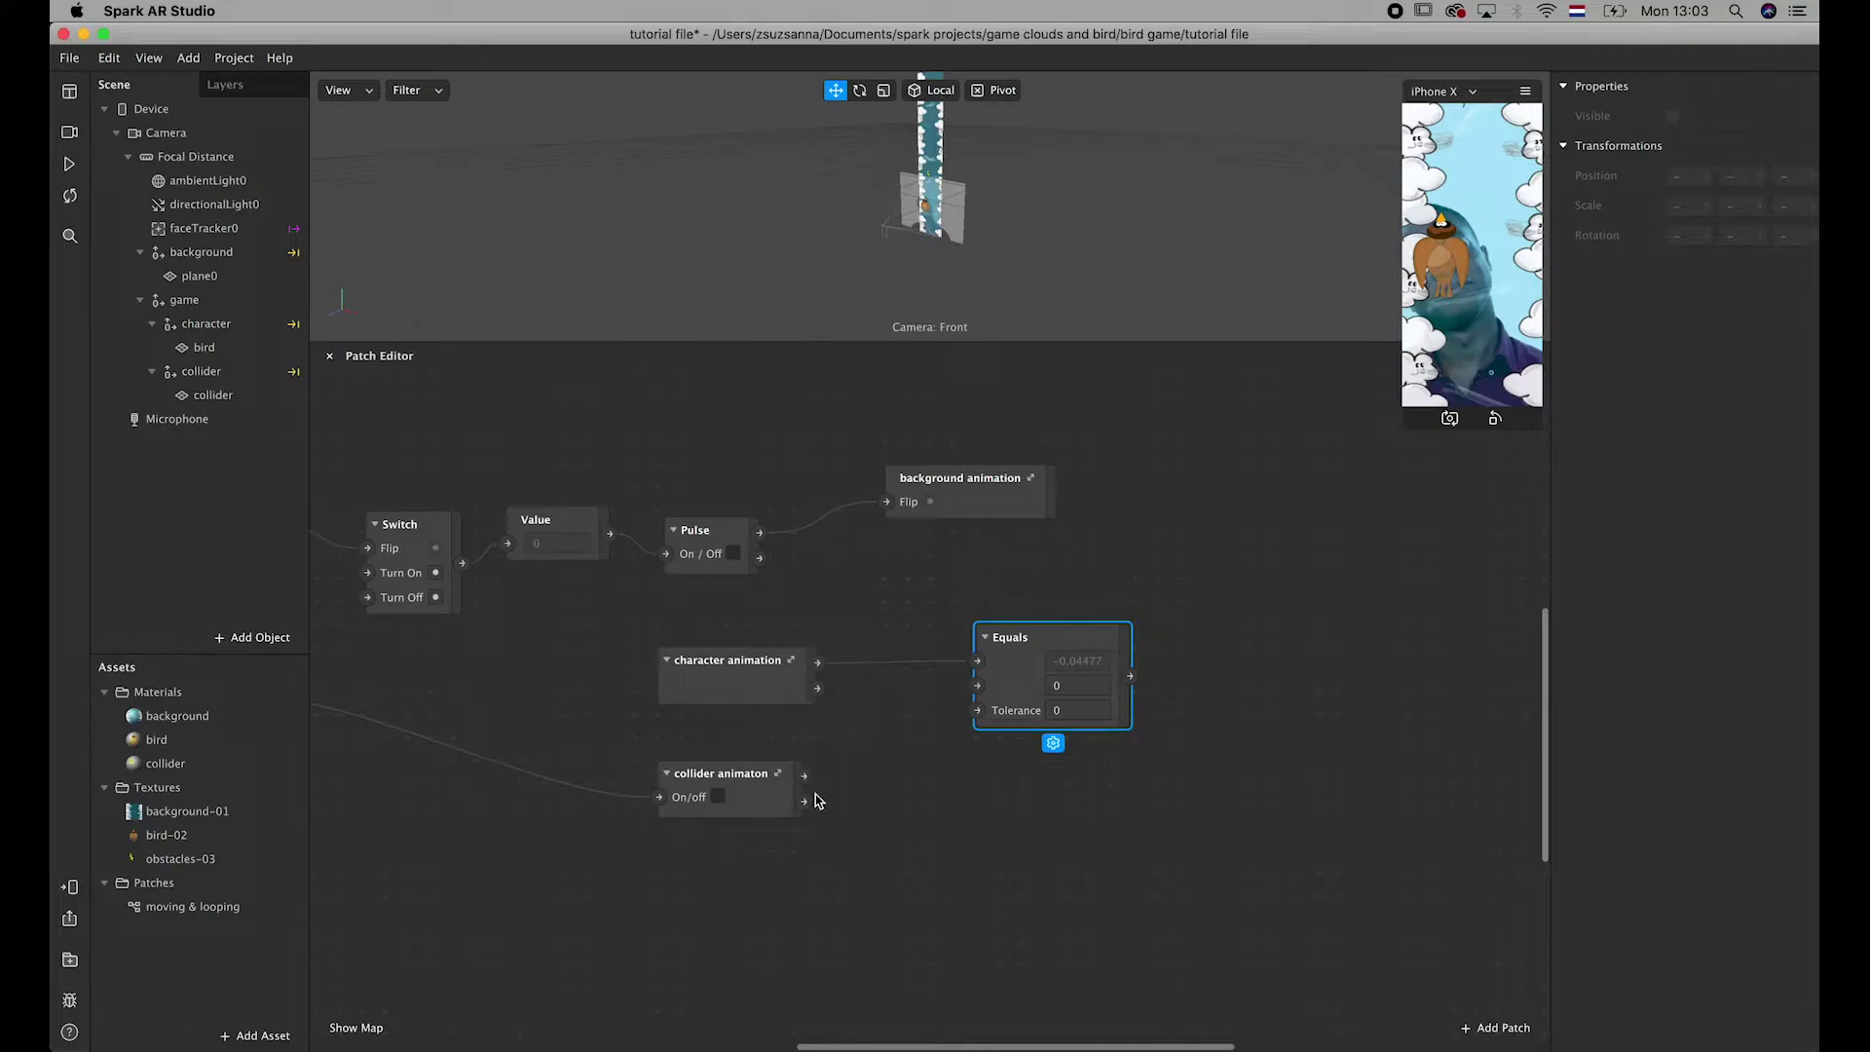
# - Connect the collider animaton group's position x to the Equals patch's second input and set its Tolerance to 0,03
pyautogui.moveTo(804, 775); pyautogui.dragTo(979, 689)
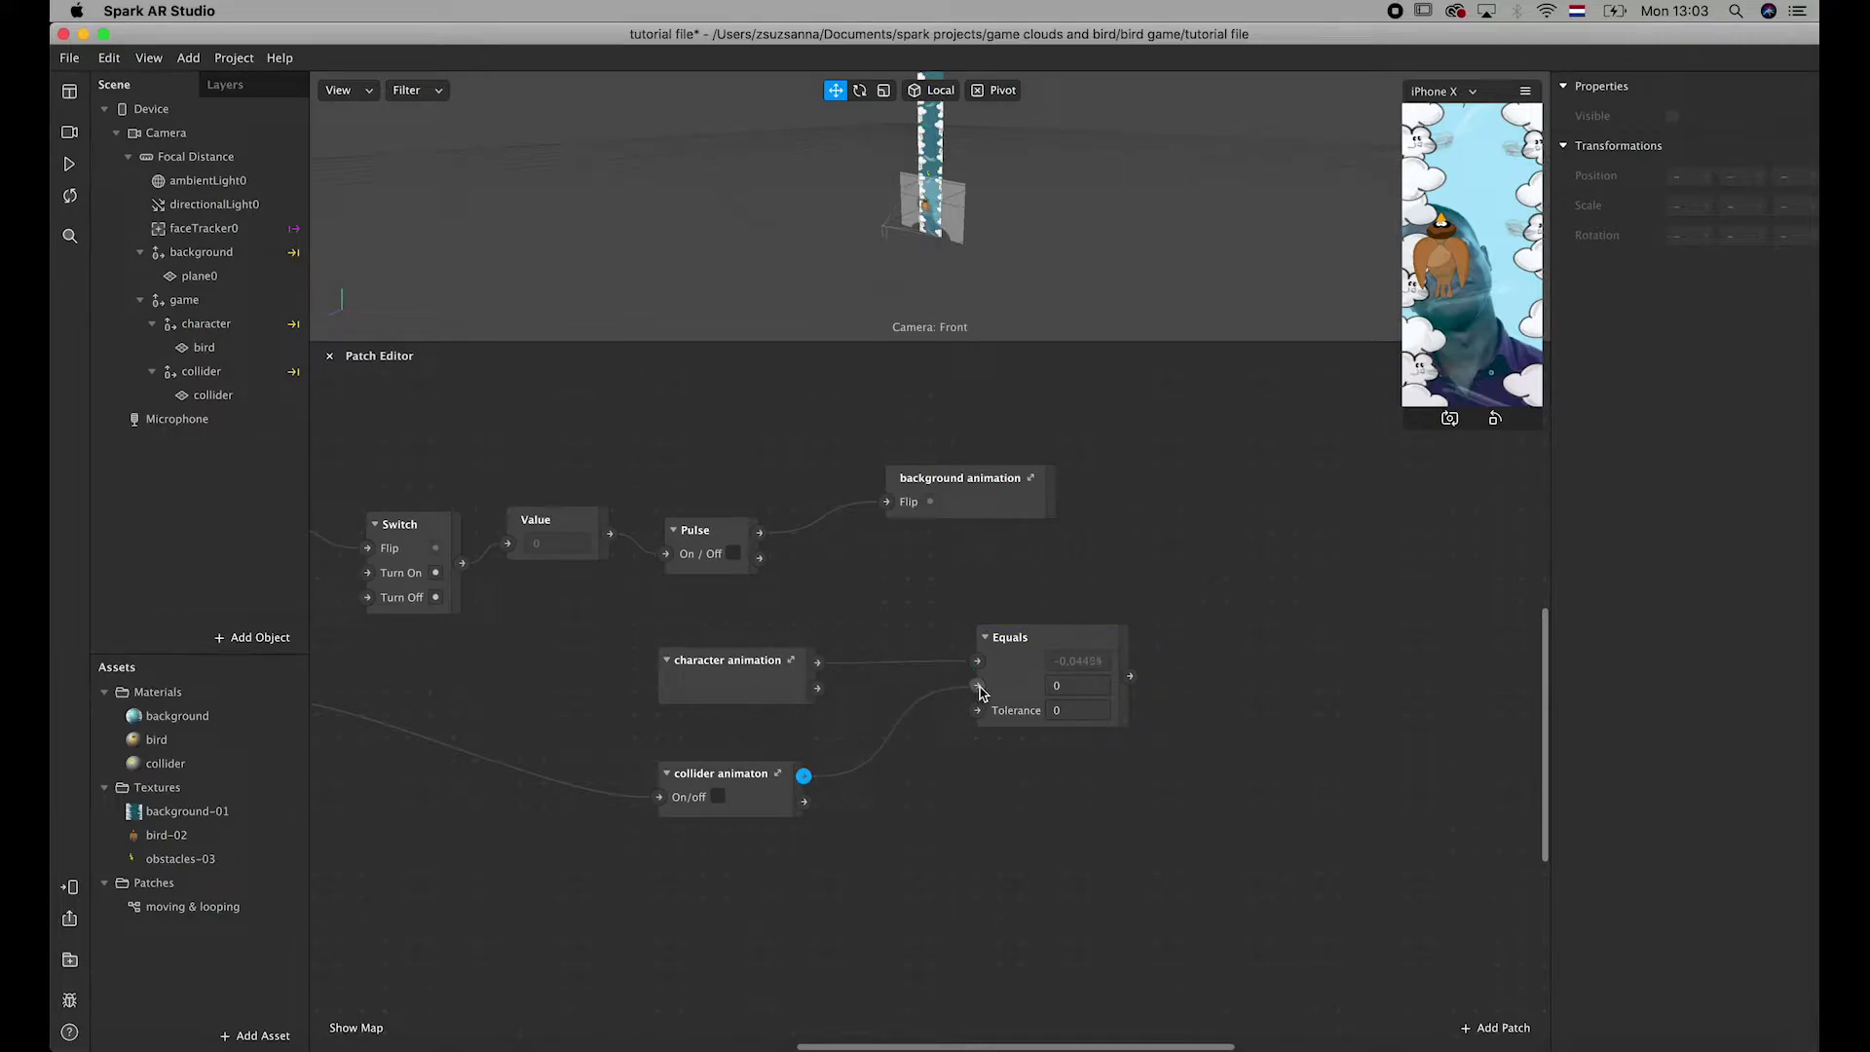
pyautogui.click(1088, 711)
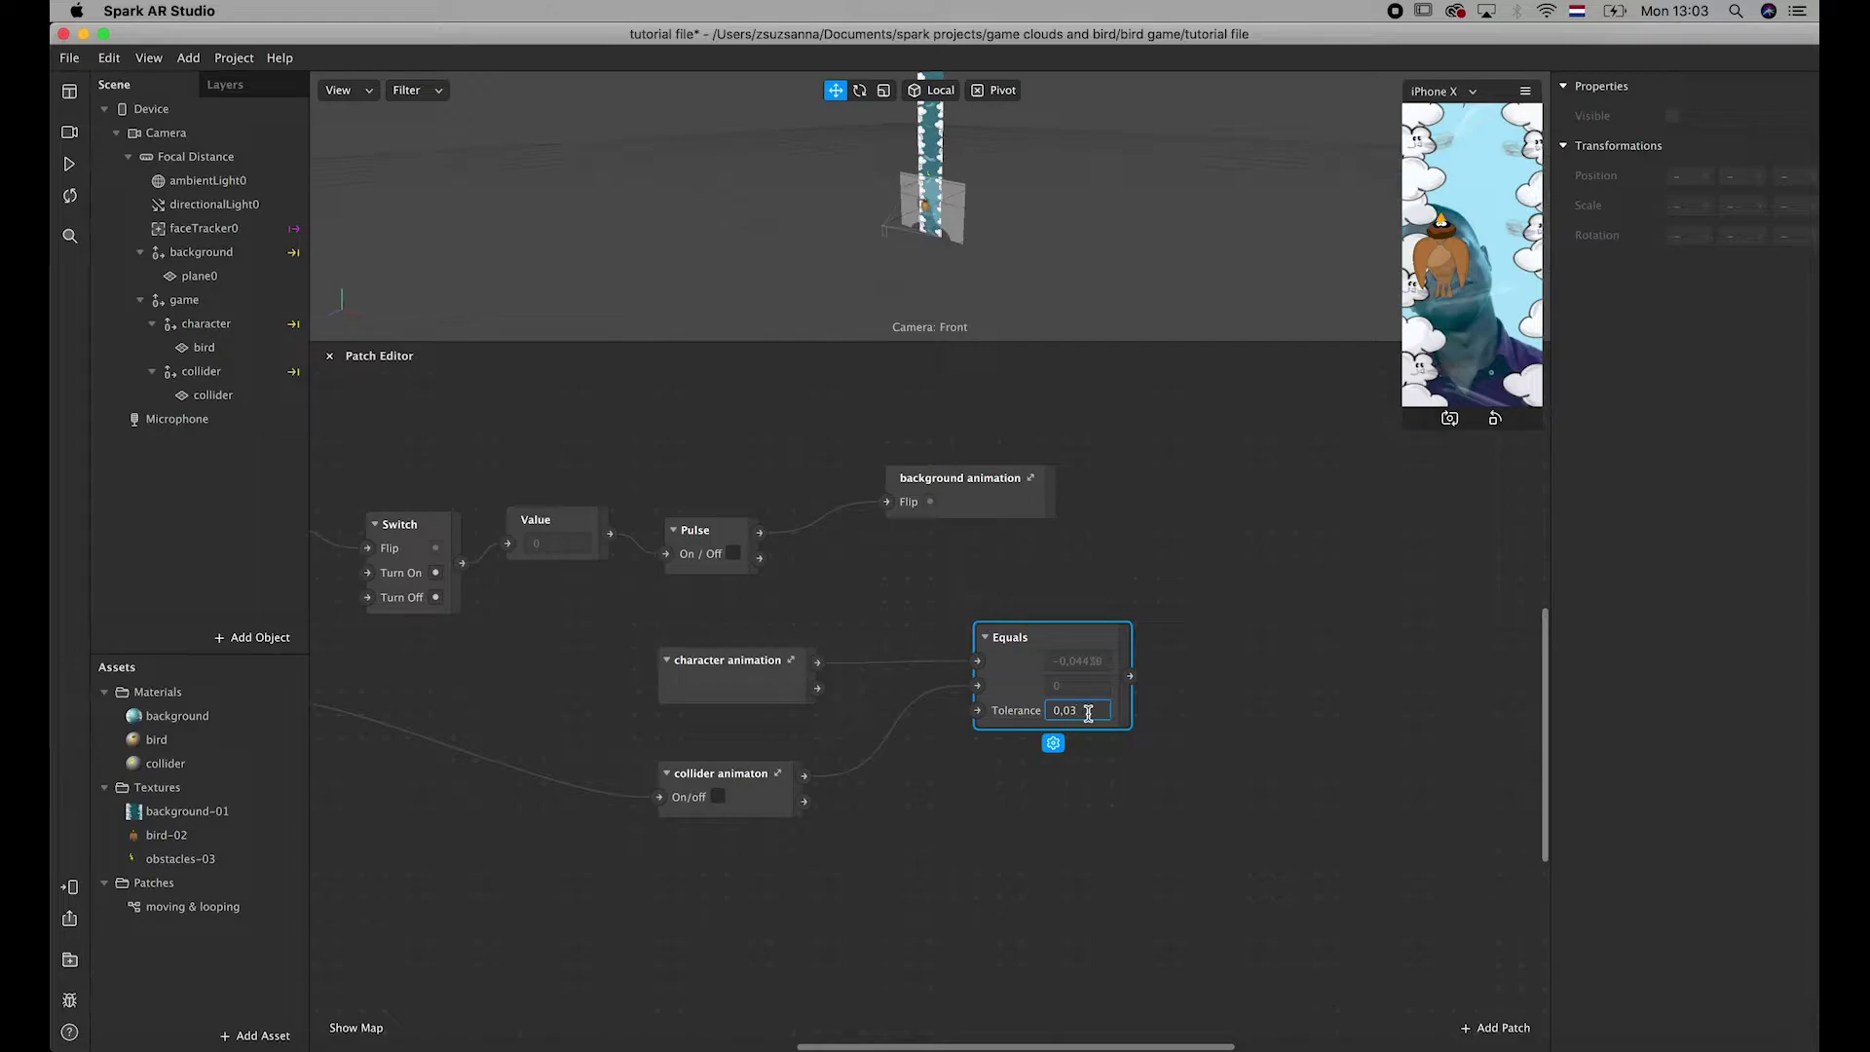
pyautogui.click(1108, 885)
# - Add a second Equals patch below the first, fed by the character animation group's y position output
pyautogui.scroll(-2, 985, 855)
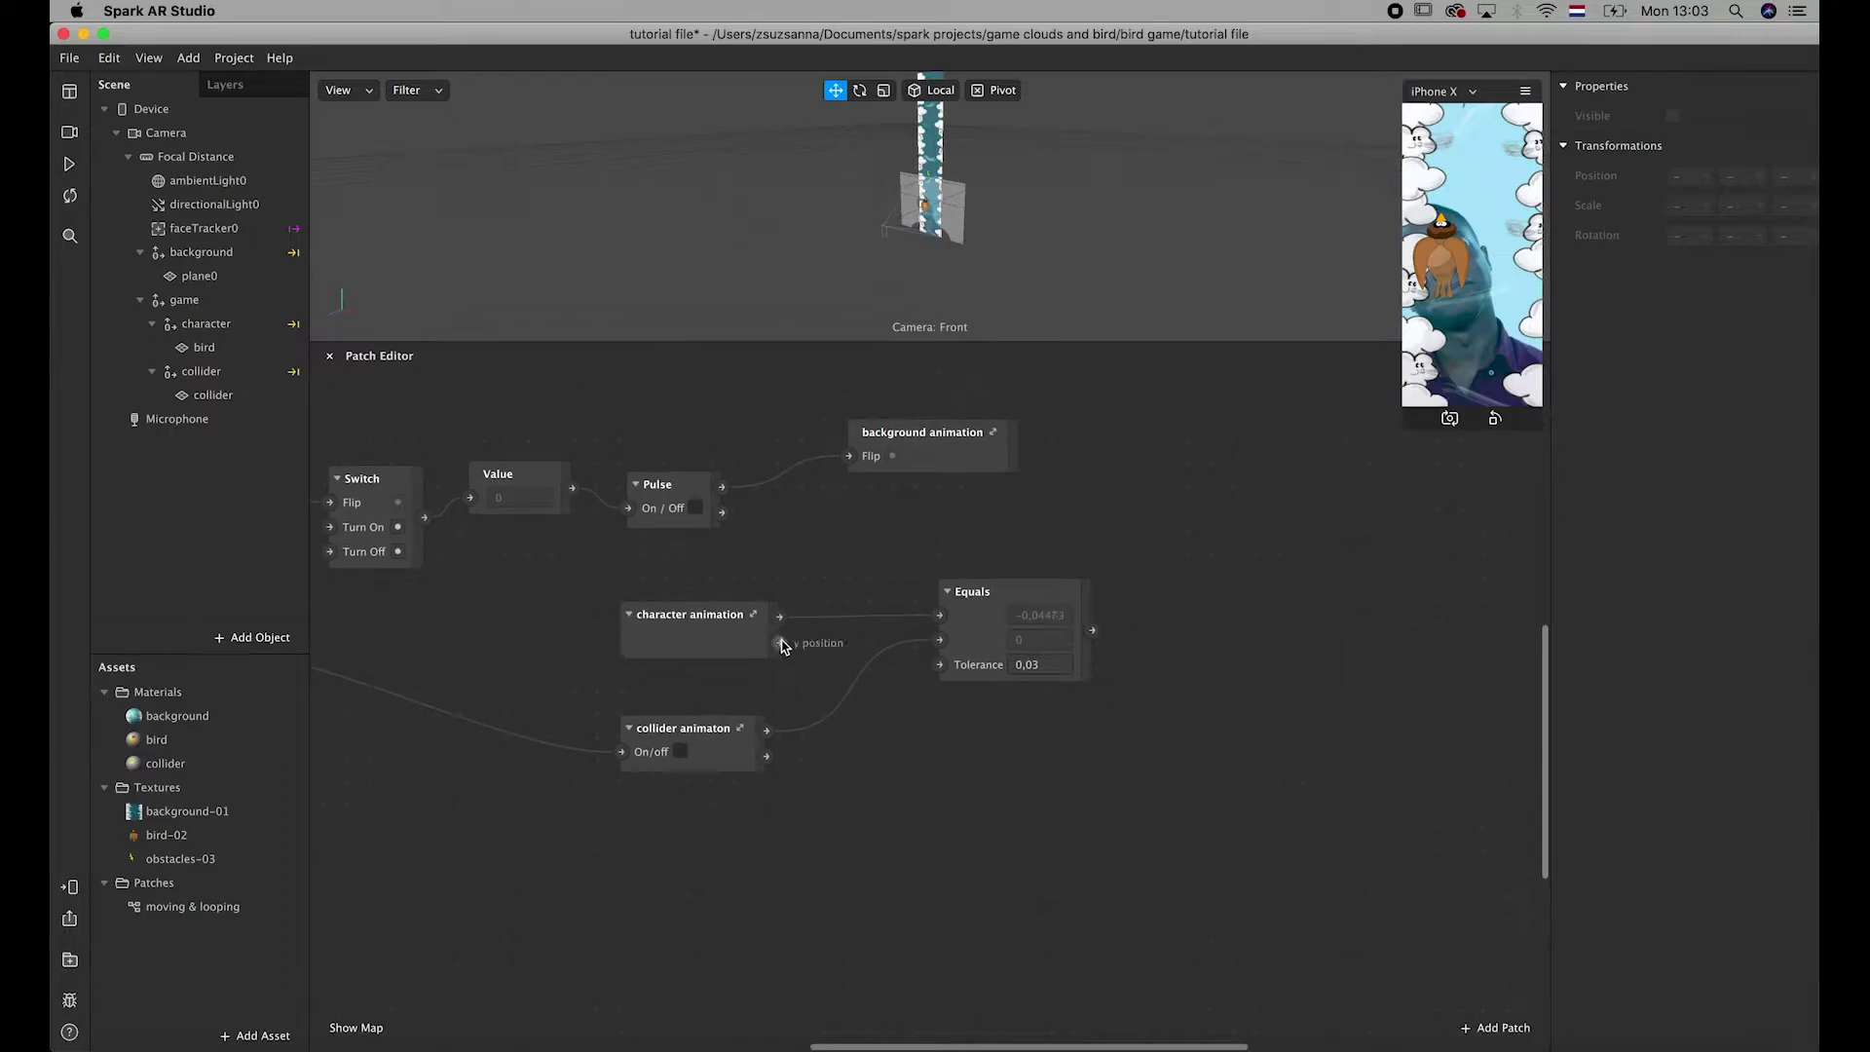
pyautogui.click(722, 645)
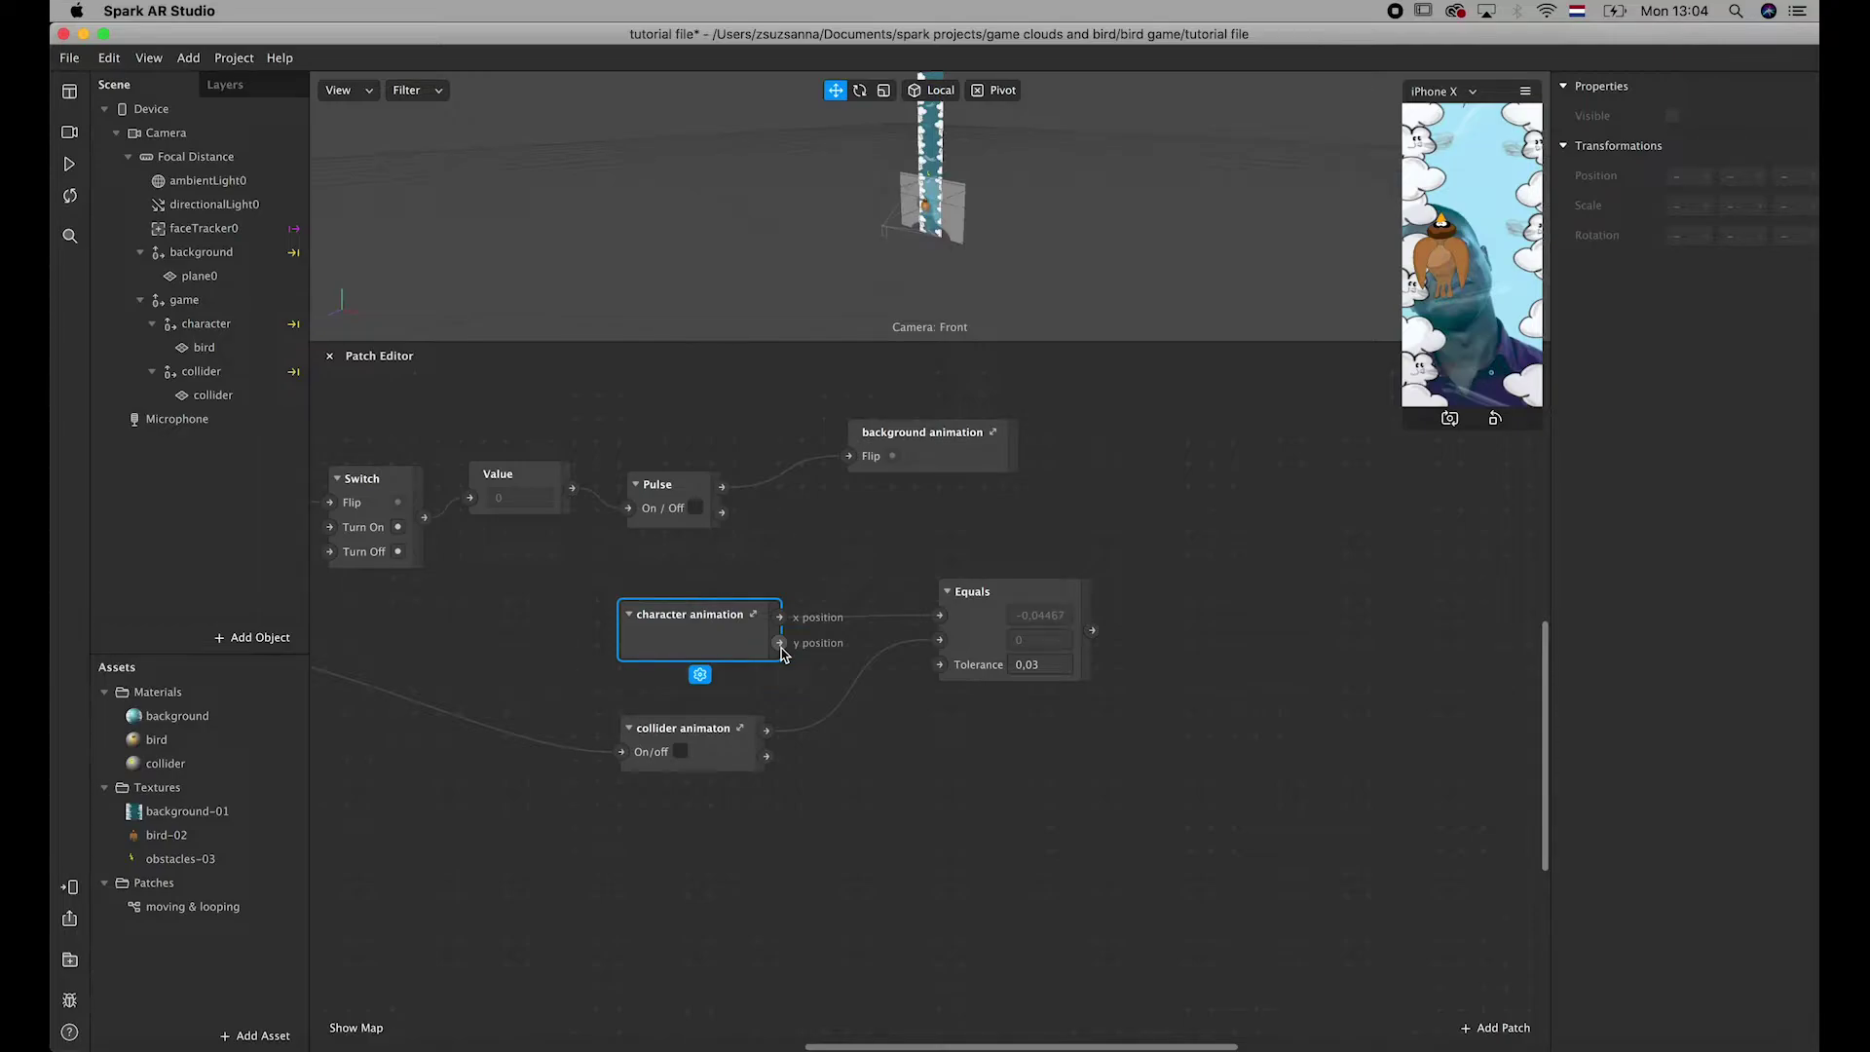
pyautogui.moveTo(780, 644); pyautogui.dragTo(933, 737)
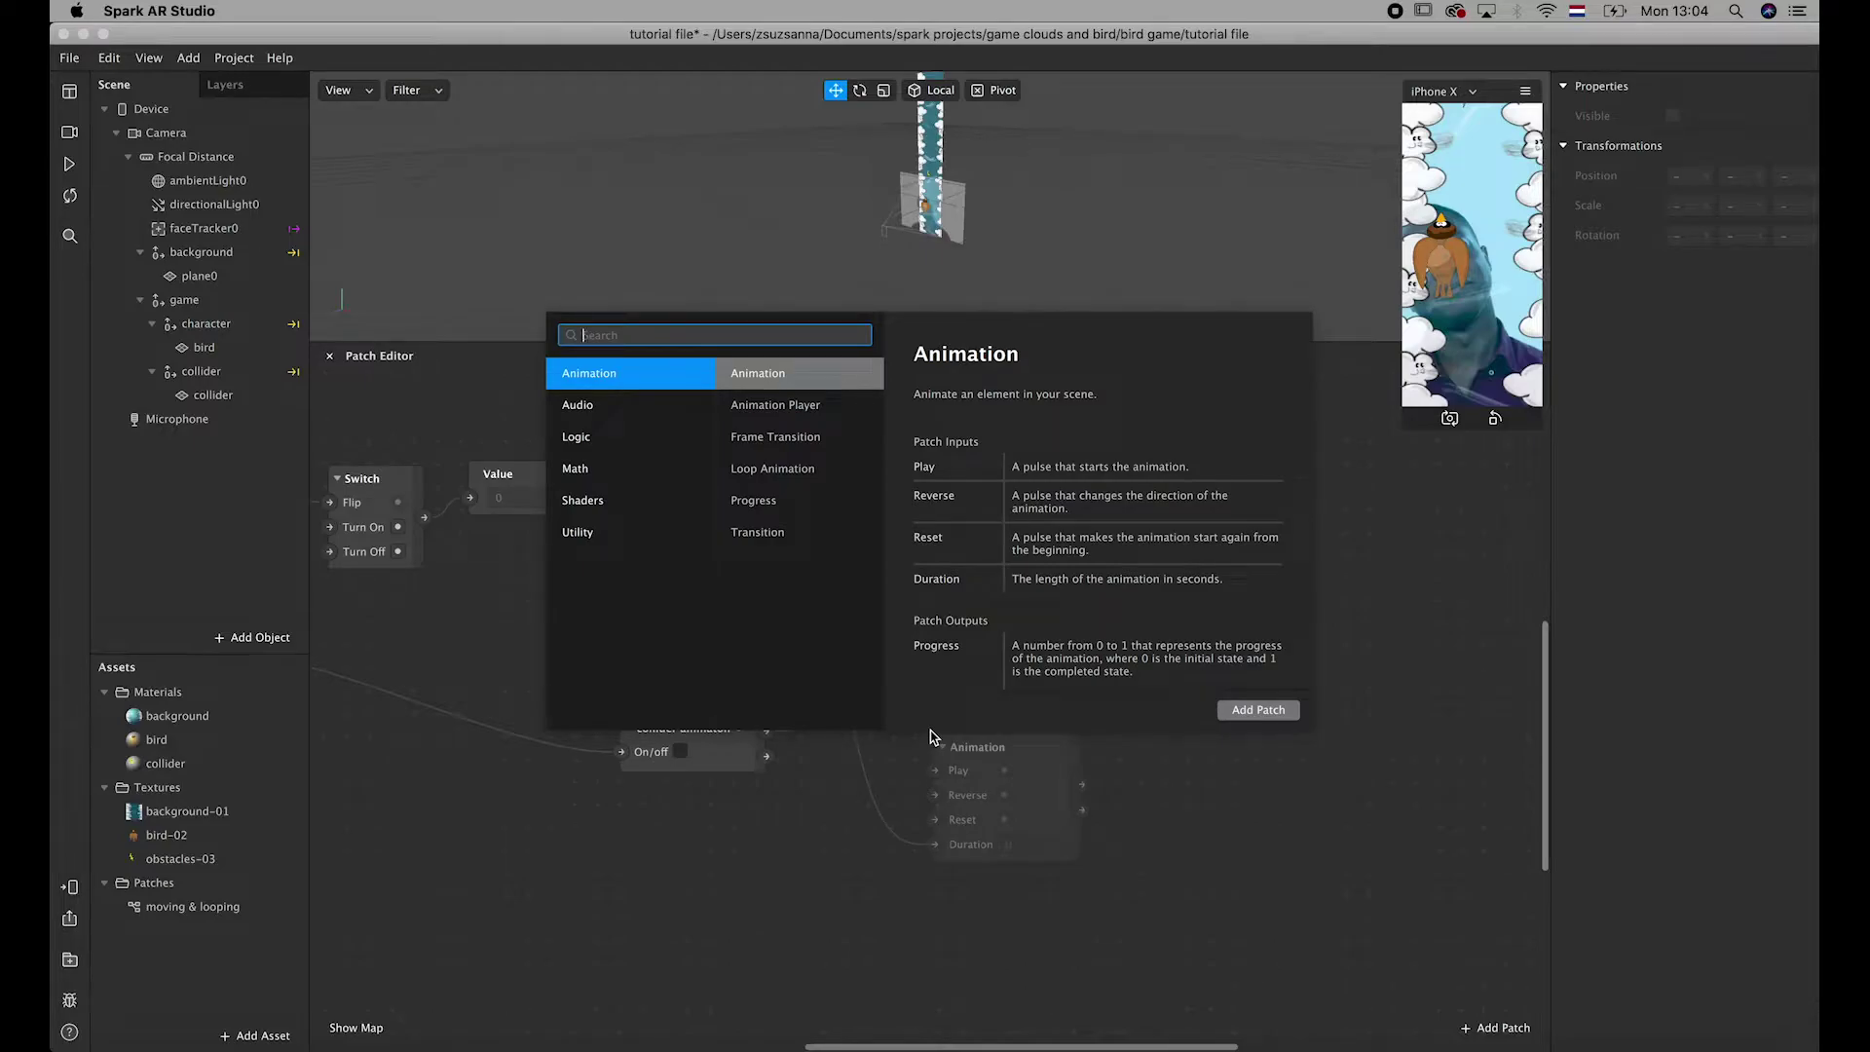
pyautogui.write('equals')
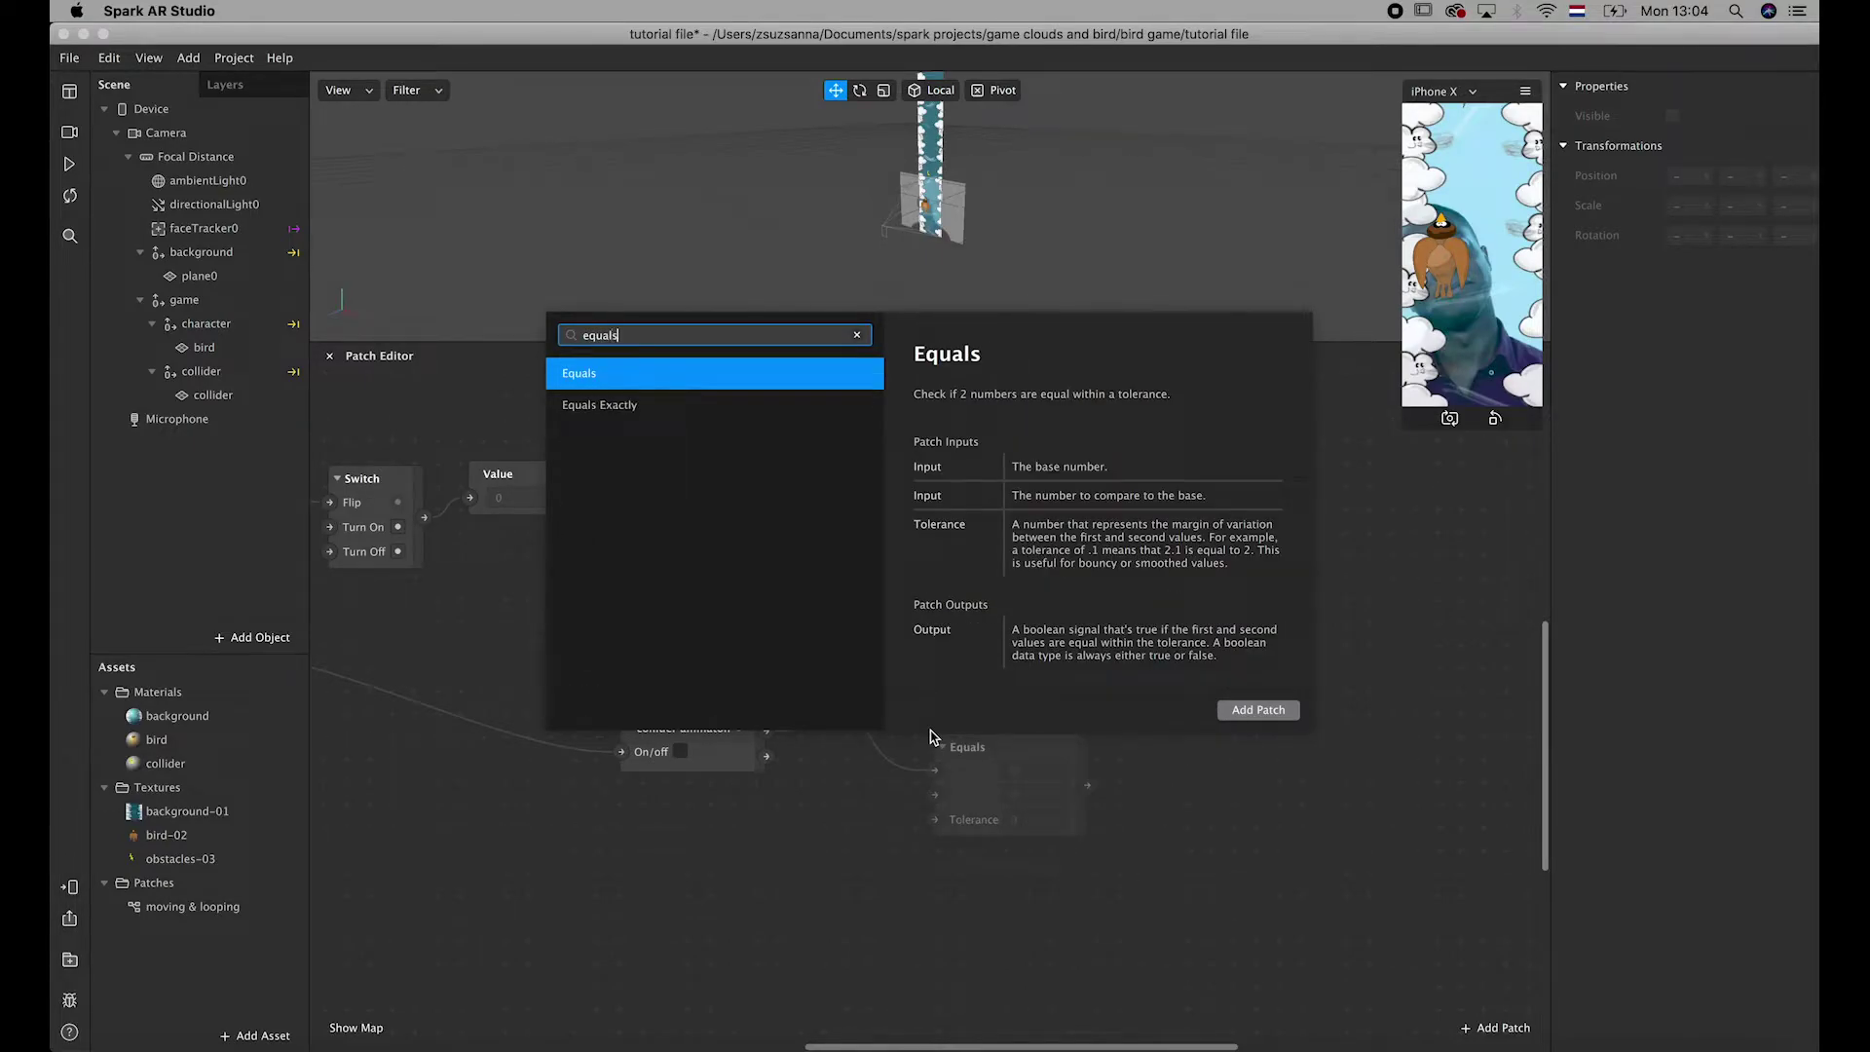
pyautogui.click(1239, 709)
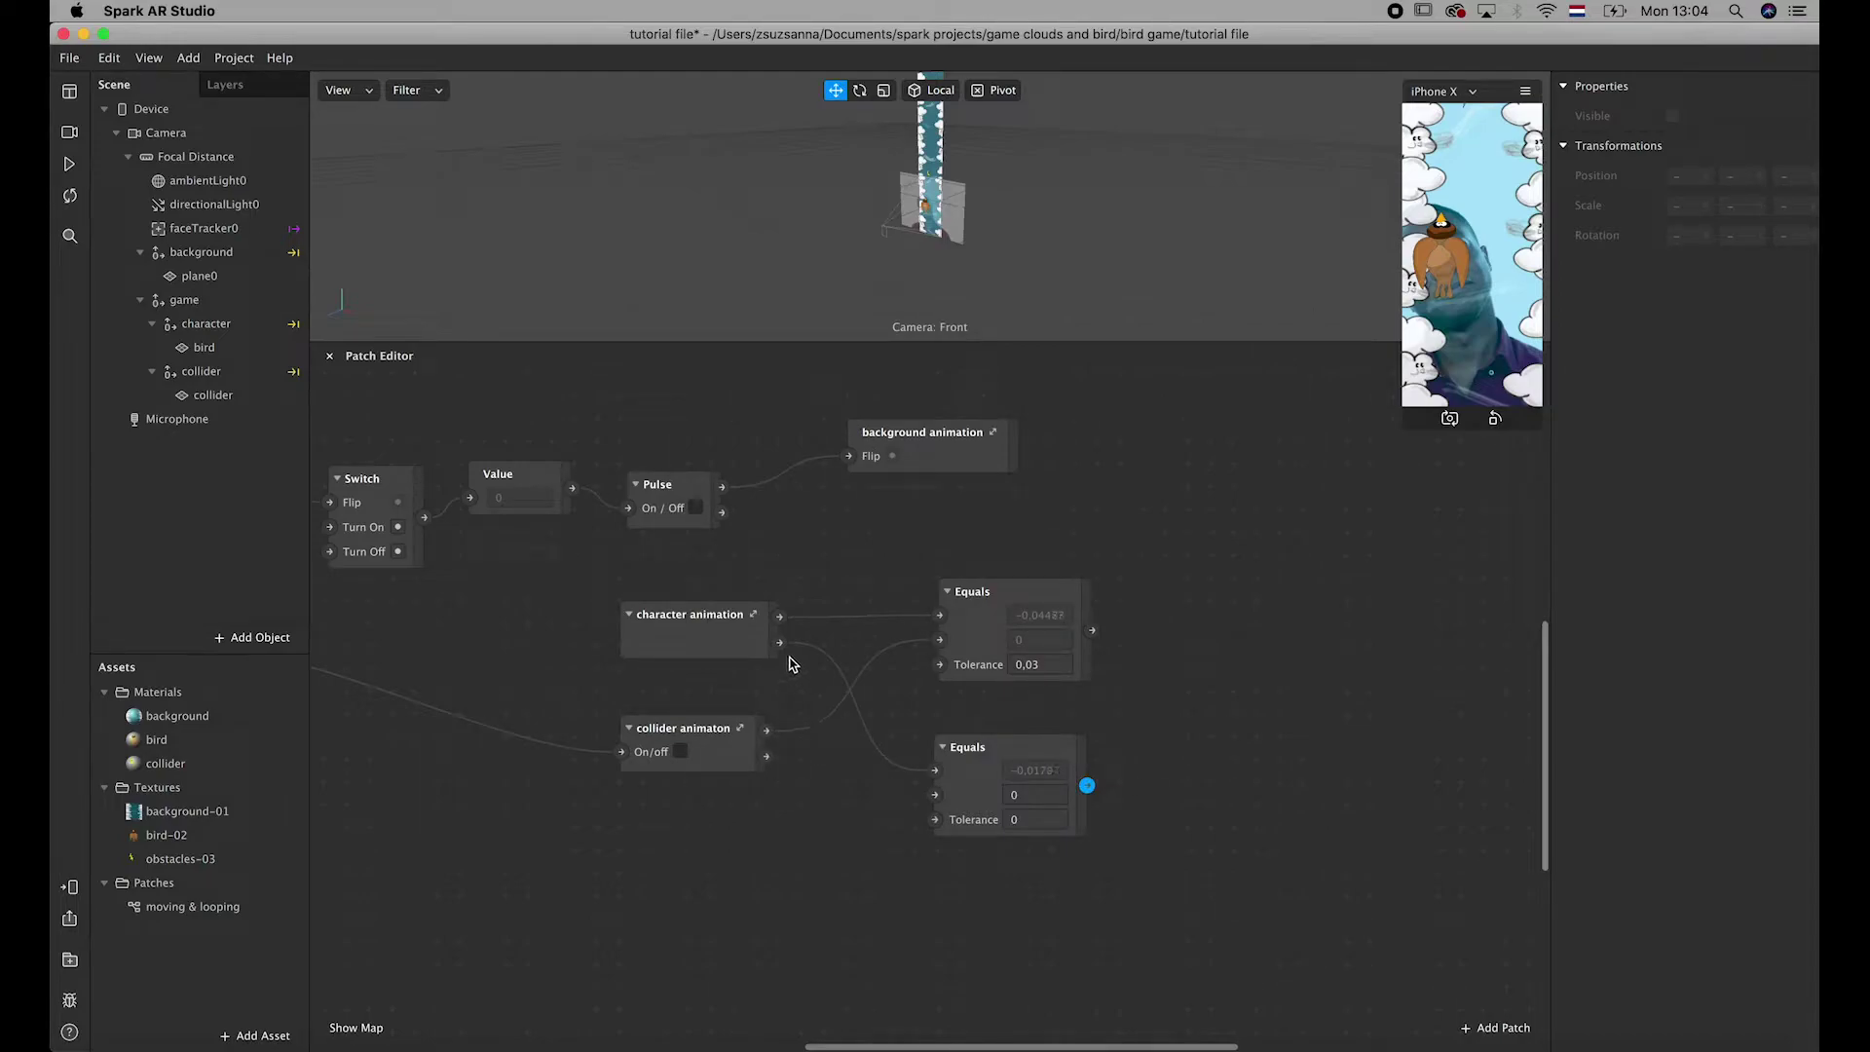
# - Connect the collider animaton group's position y to the lower Equals patch's second input and set its Tolerance to 0,03
pyautogui.moveTo(765, 756); pyautogui.dragTo(935, 795)
pyautogui.click(1035, 823)
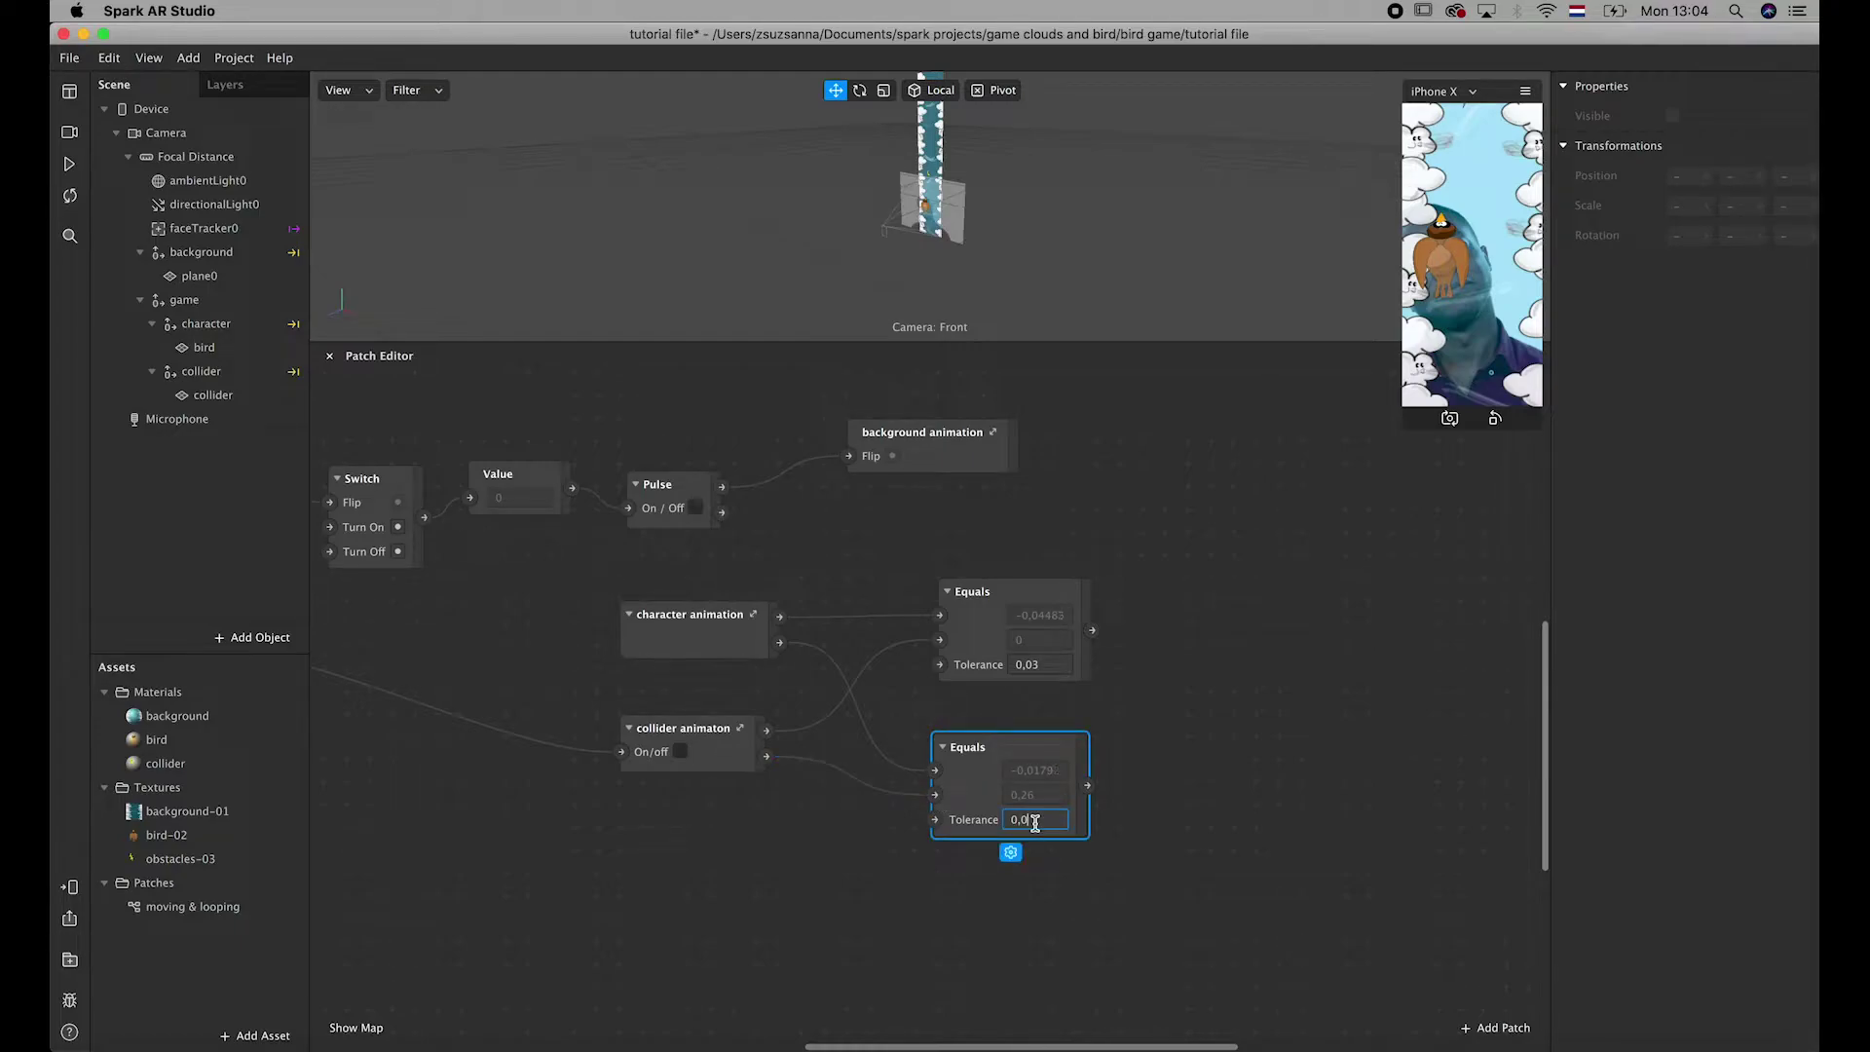
pyautogui.click(1127, 885)
# - Add an And patch that takes both Equals outputs and place it level with the upper Equals patch
pyautogui.scroll(-2, 1120, 887)
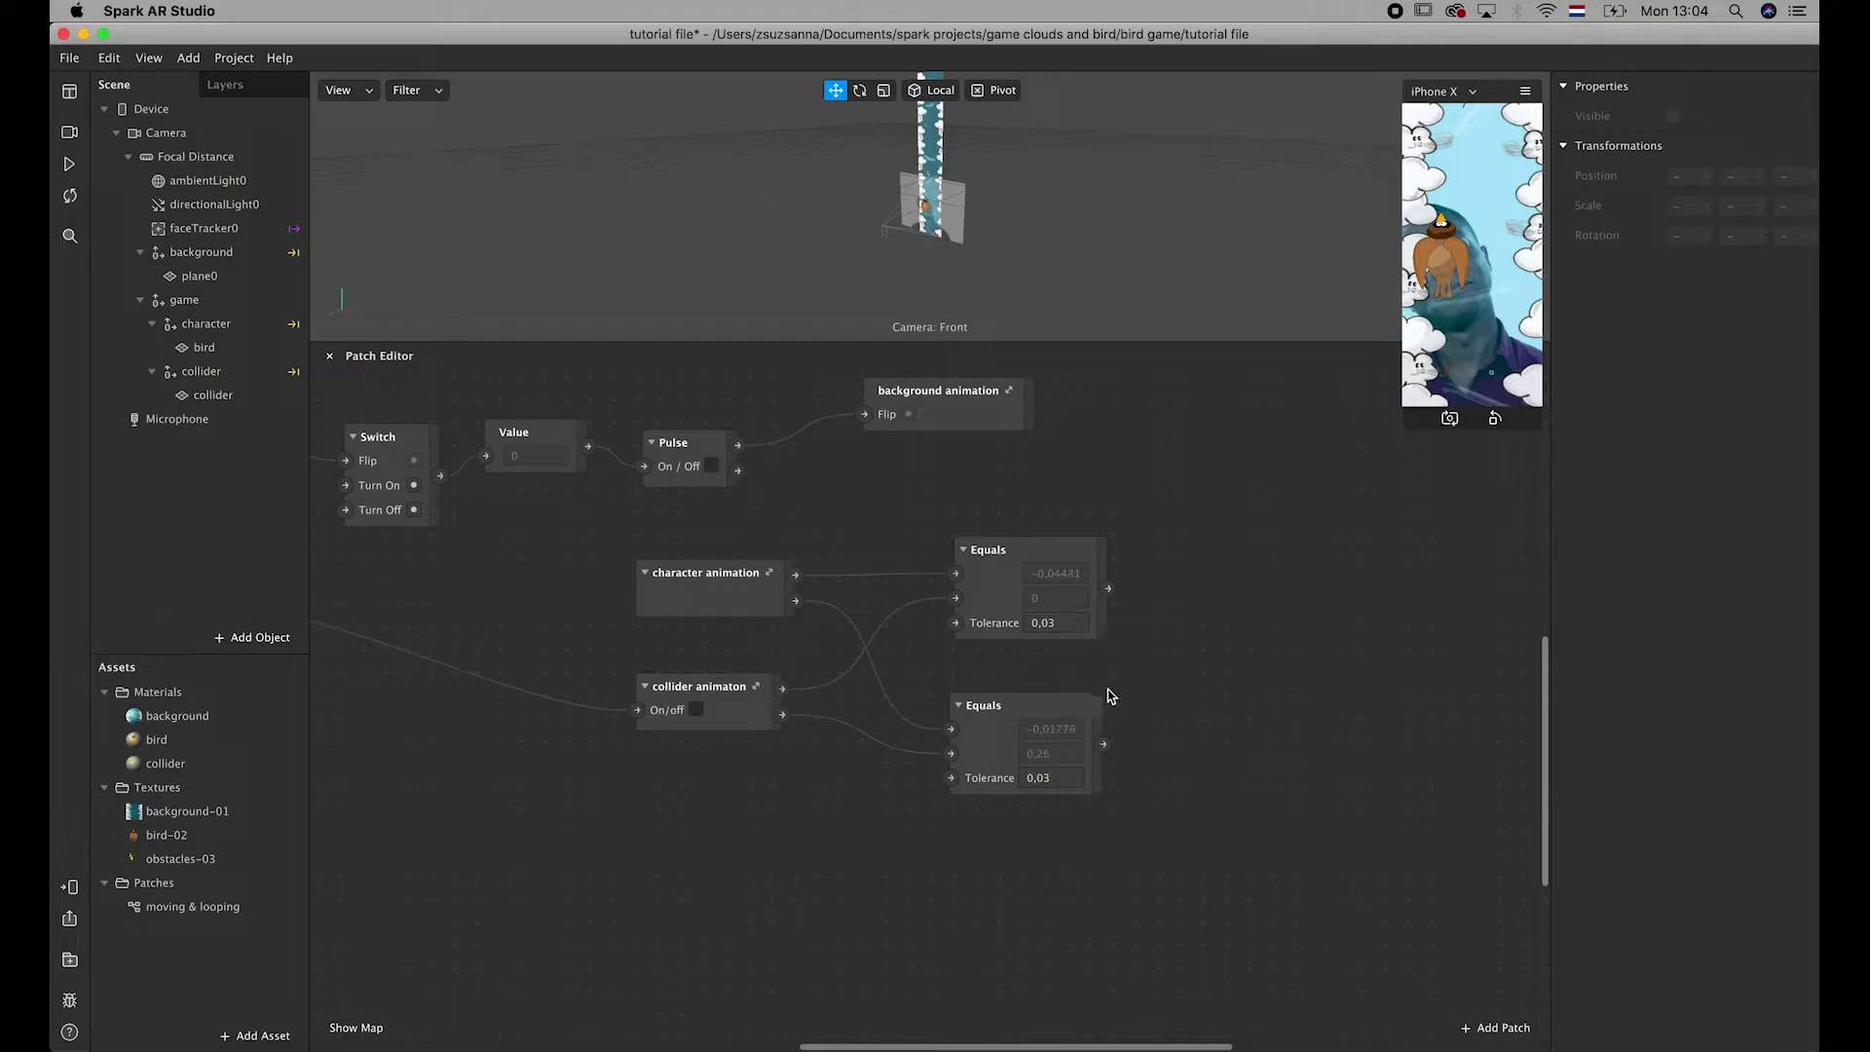
pyautogui.moveTo(1109, 589); pyautogui.dragTo(1227, 711)
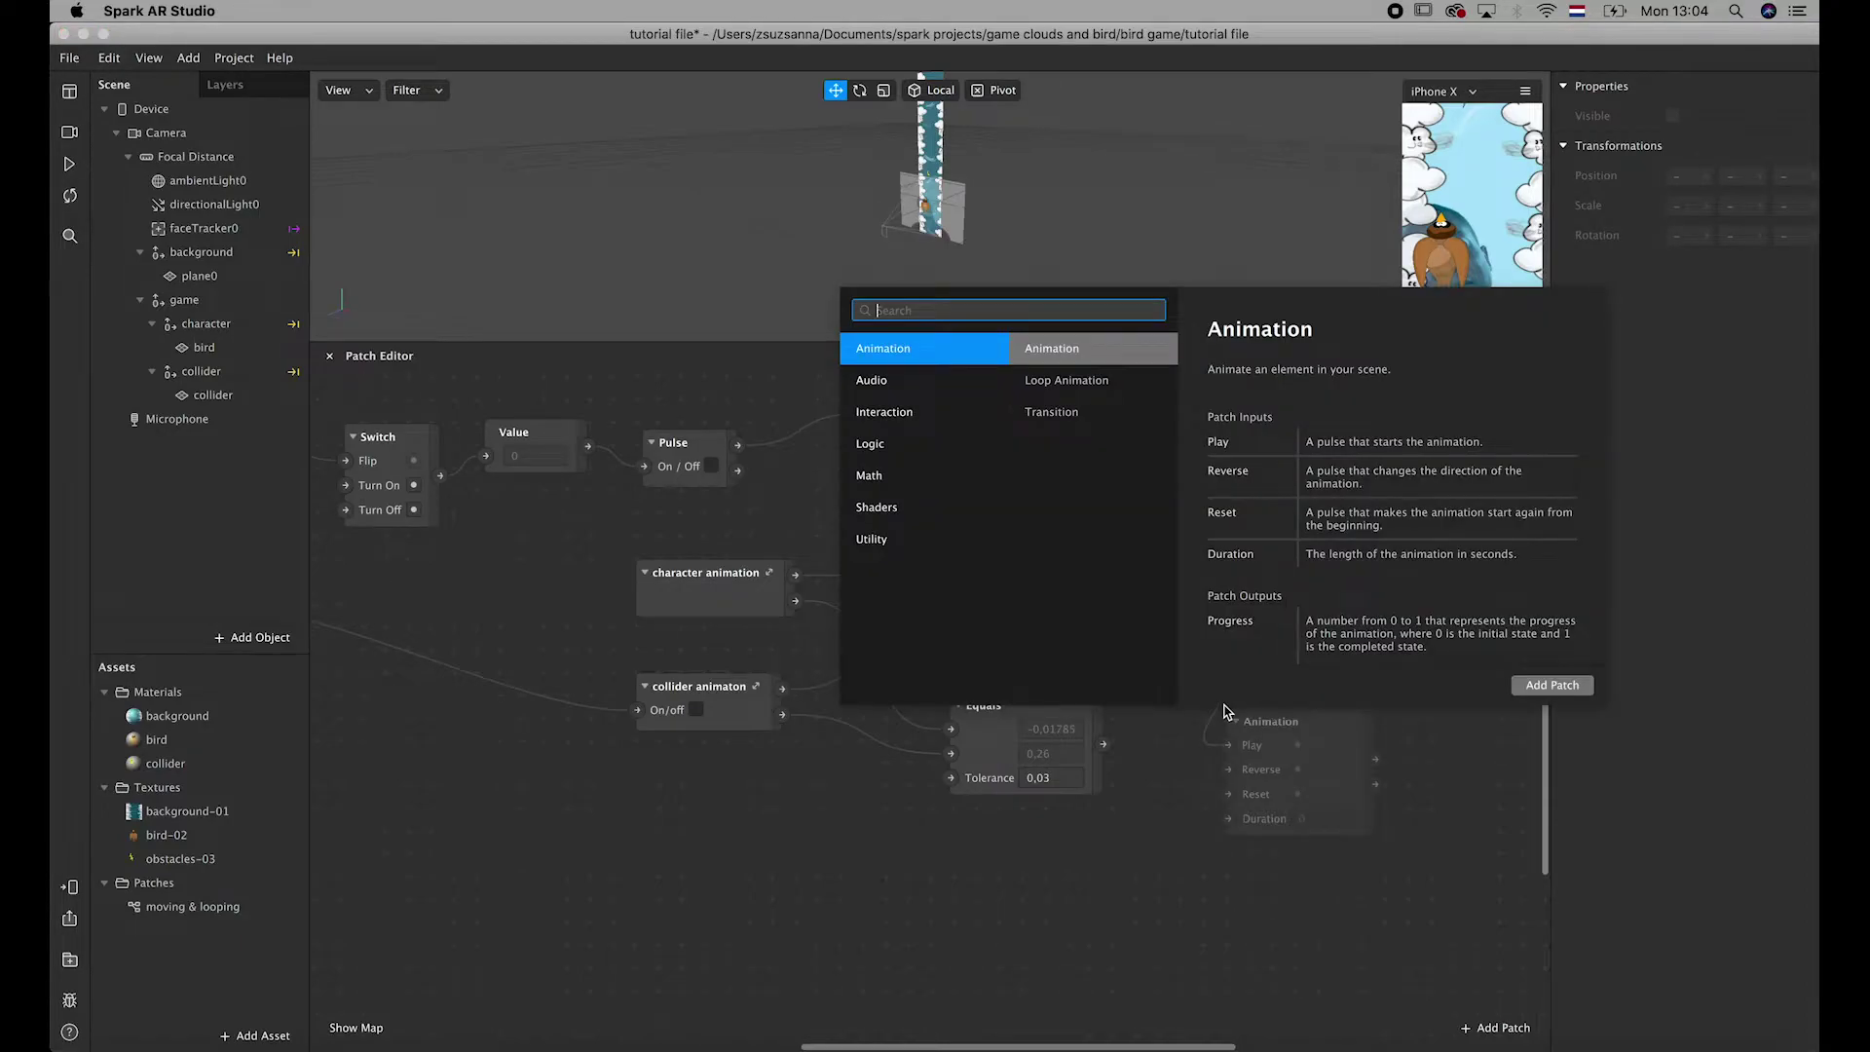
pyautogui.write('and')
pyautogui.click(1552, 685)
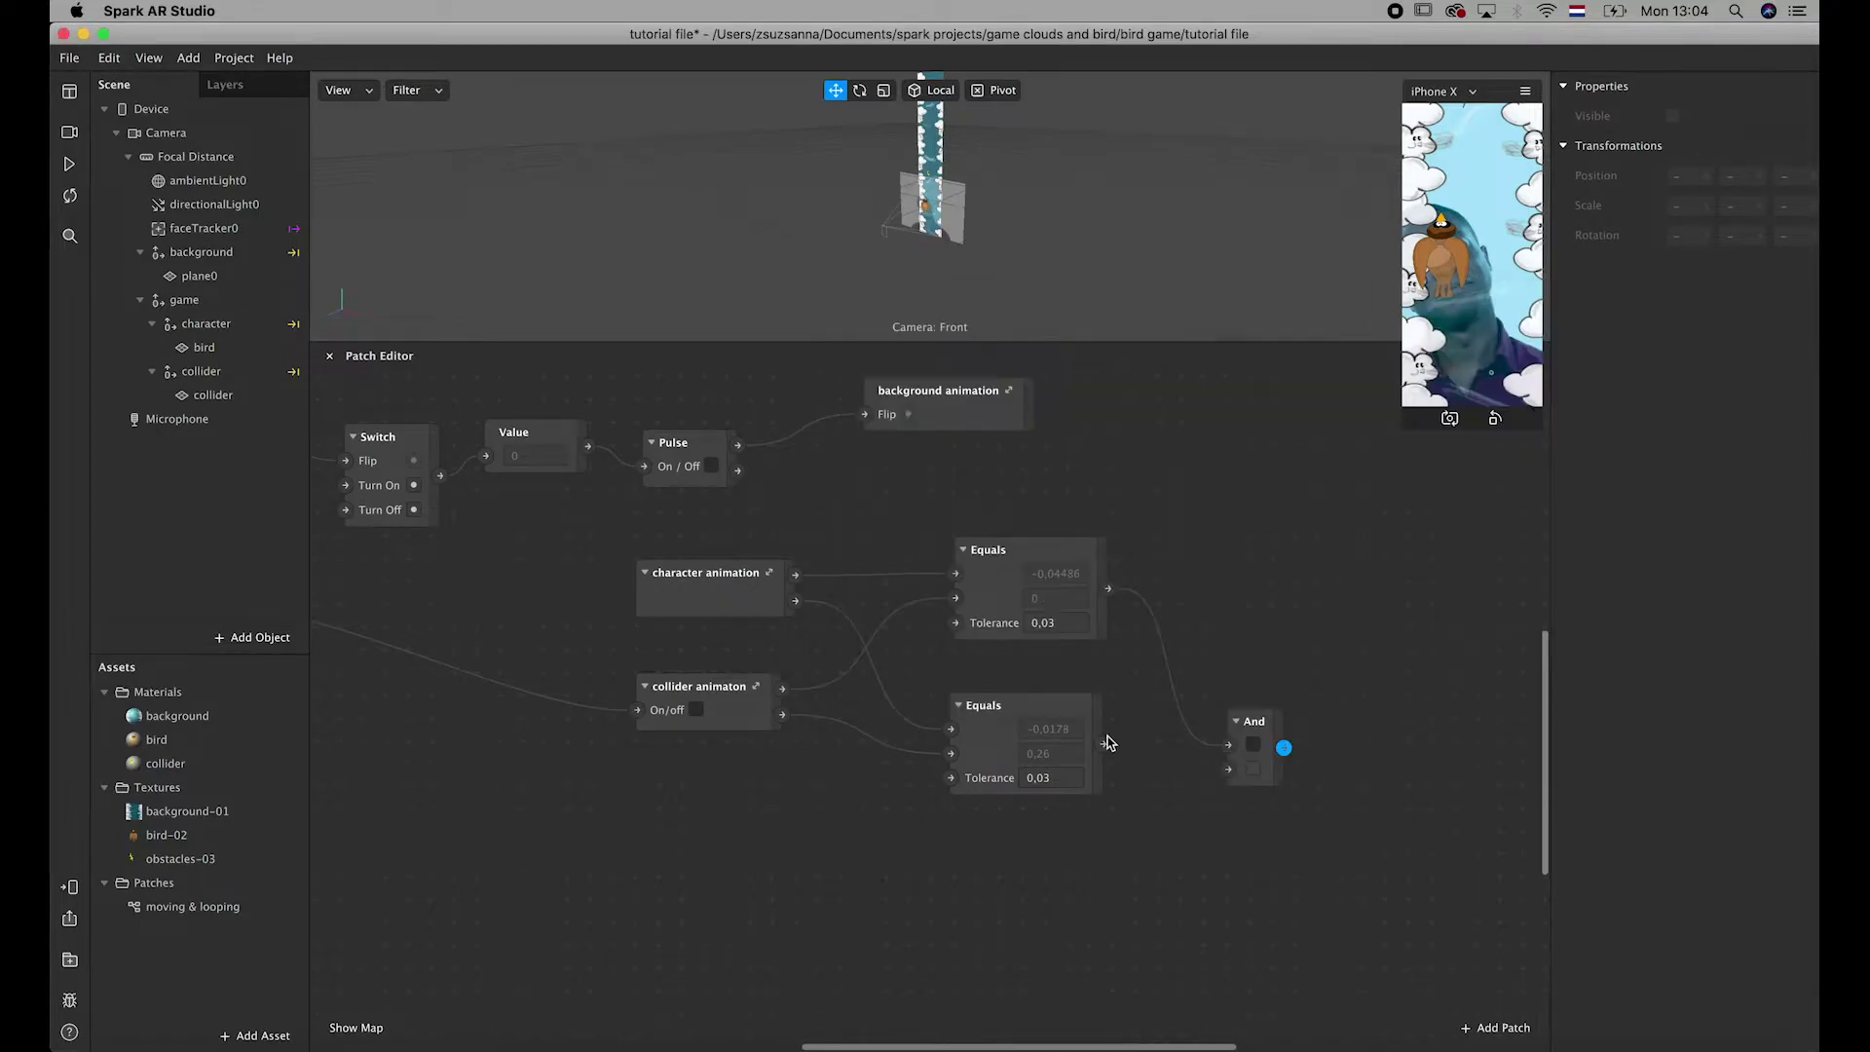
pyautogui.moveTo(1105, 747); pyautogui.dragTo(1253, 571)
pyautogui.click(1254, 721)
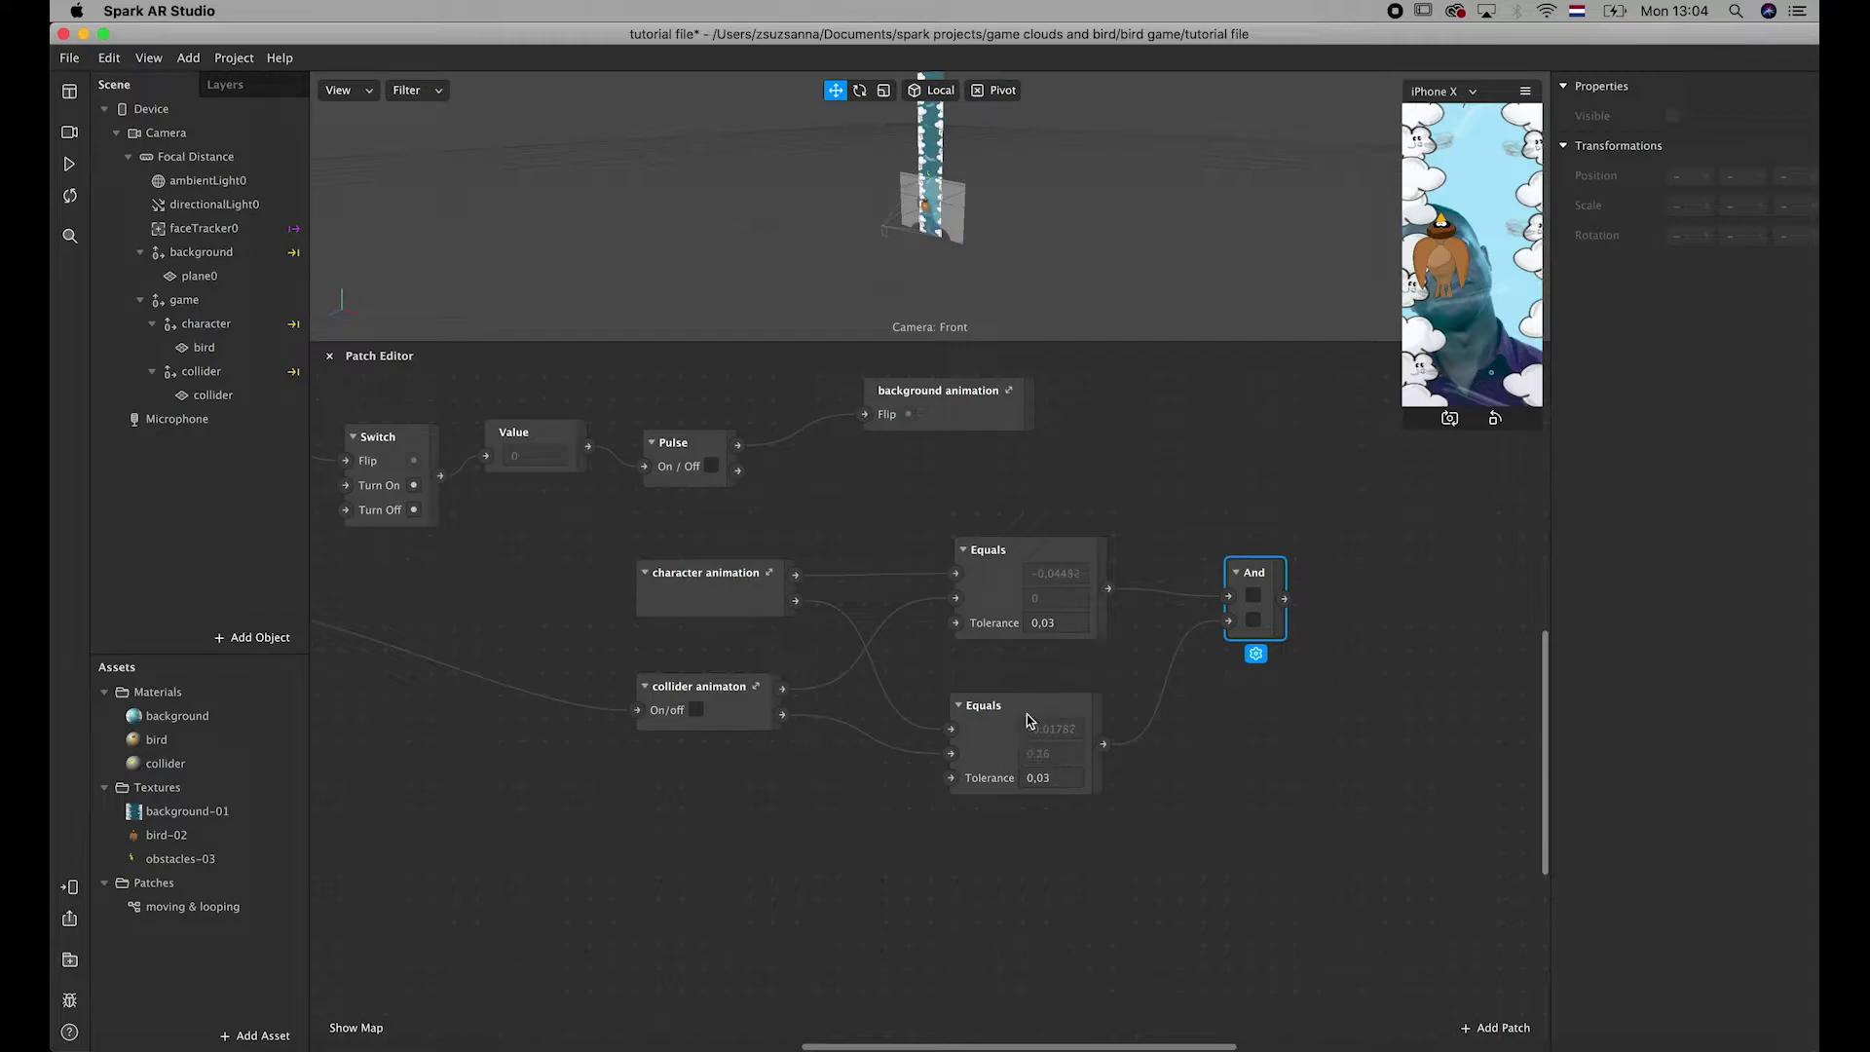
# - Attach a Switch patch to the And output through a Pulse patch feeding Flip, and align it beside the Pulse
pyautogui.hscroll(10, 1274, 726)
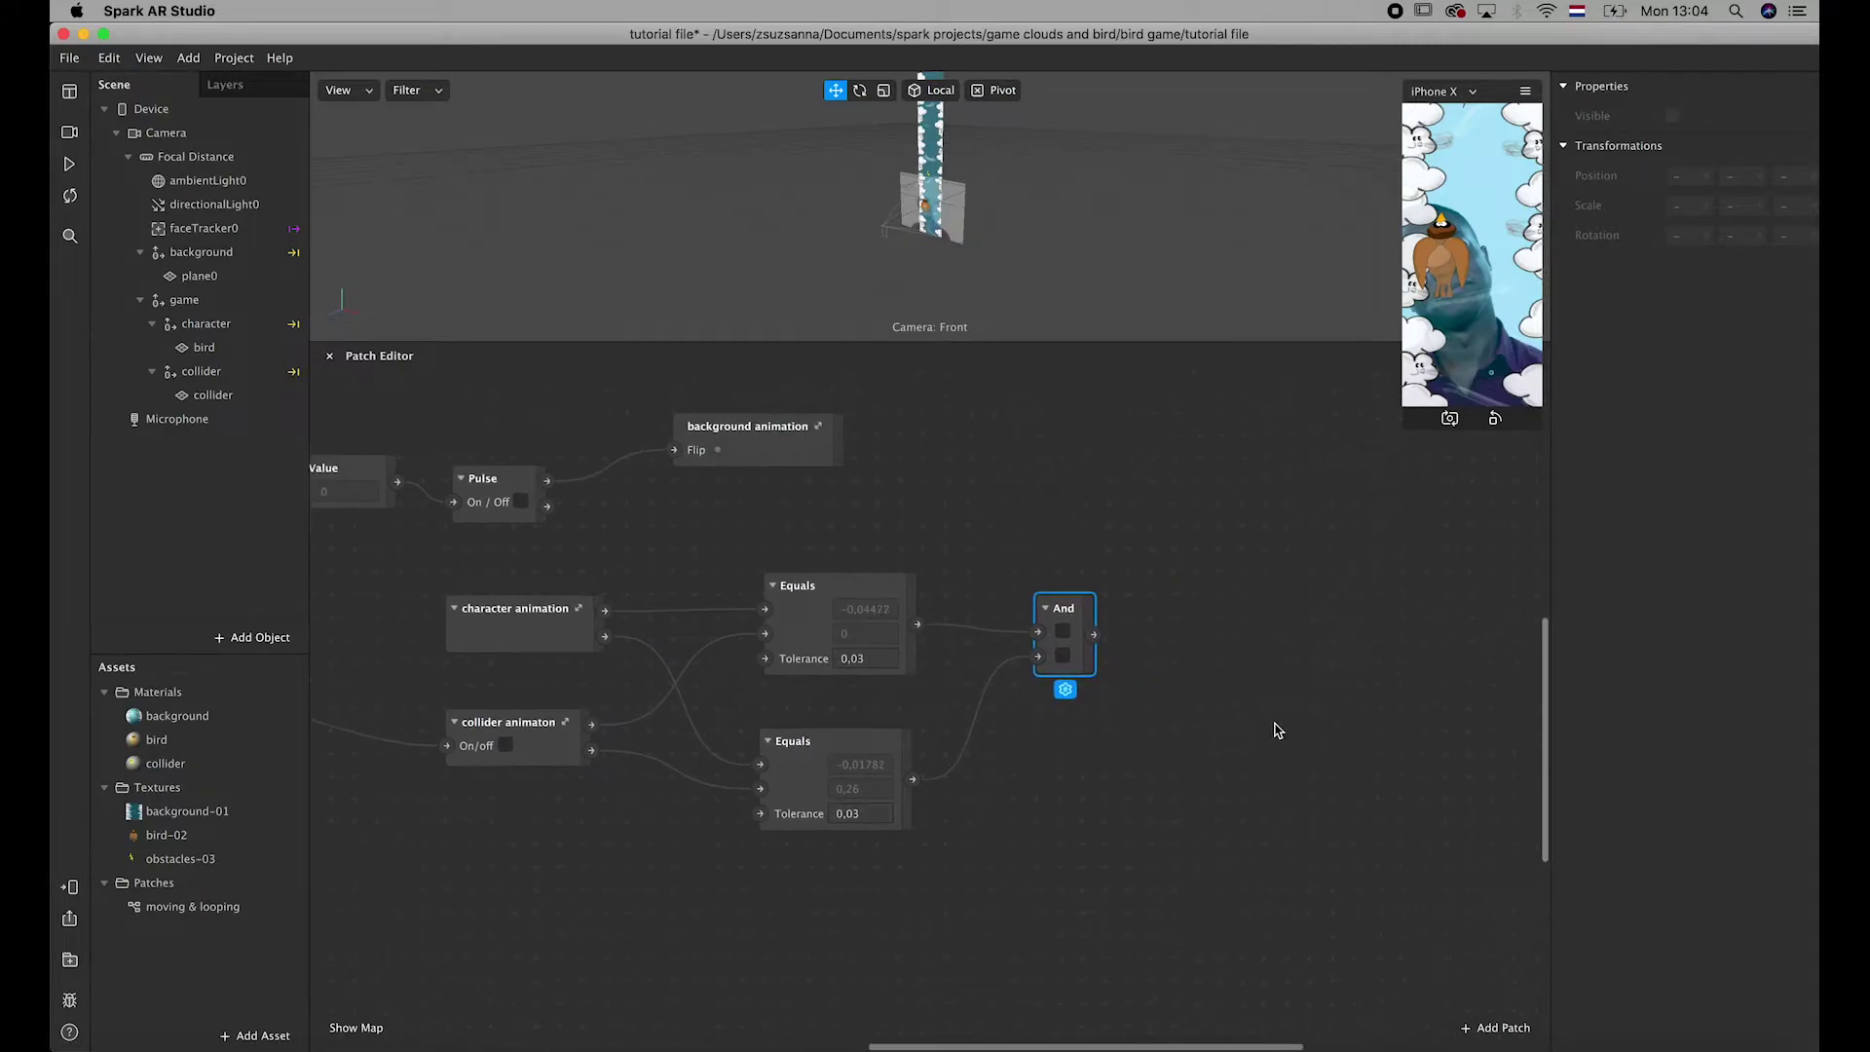
pyautogui.scroll(-1, 1277, 730)
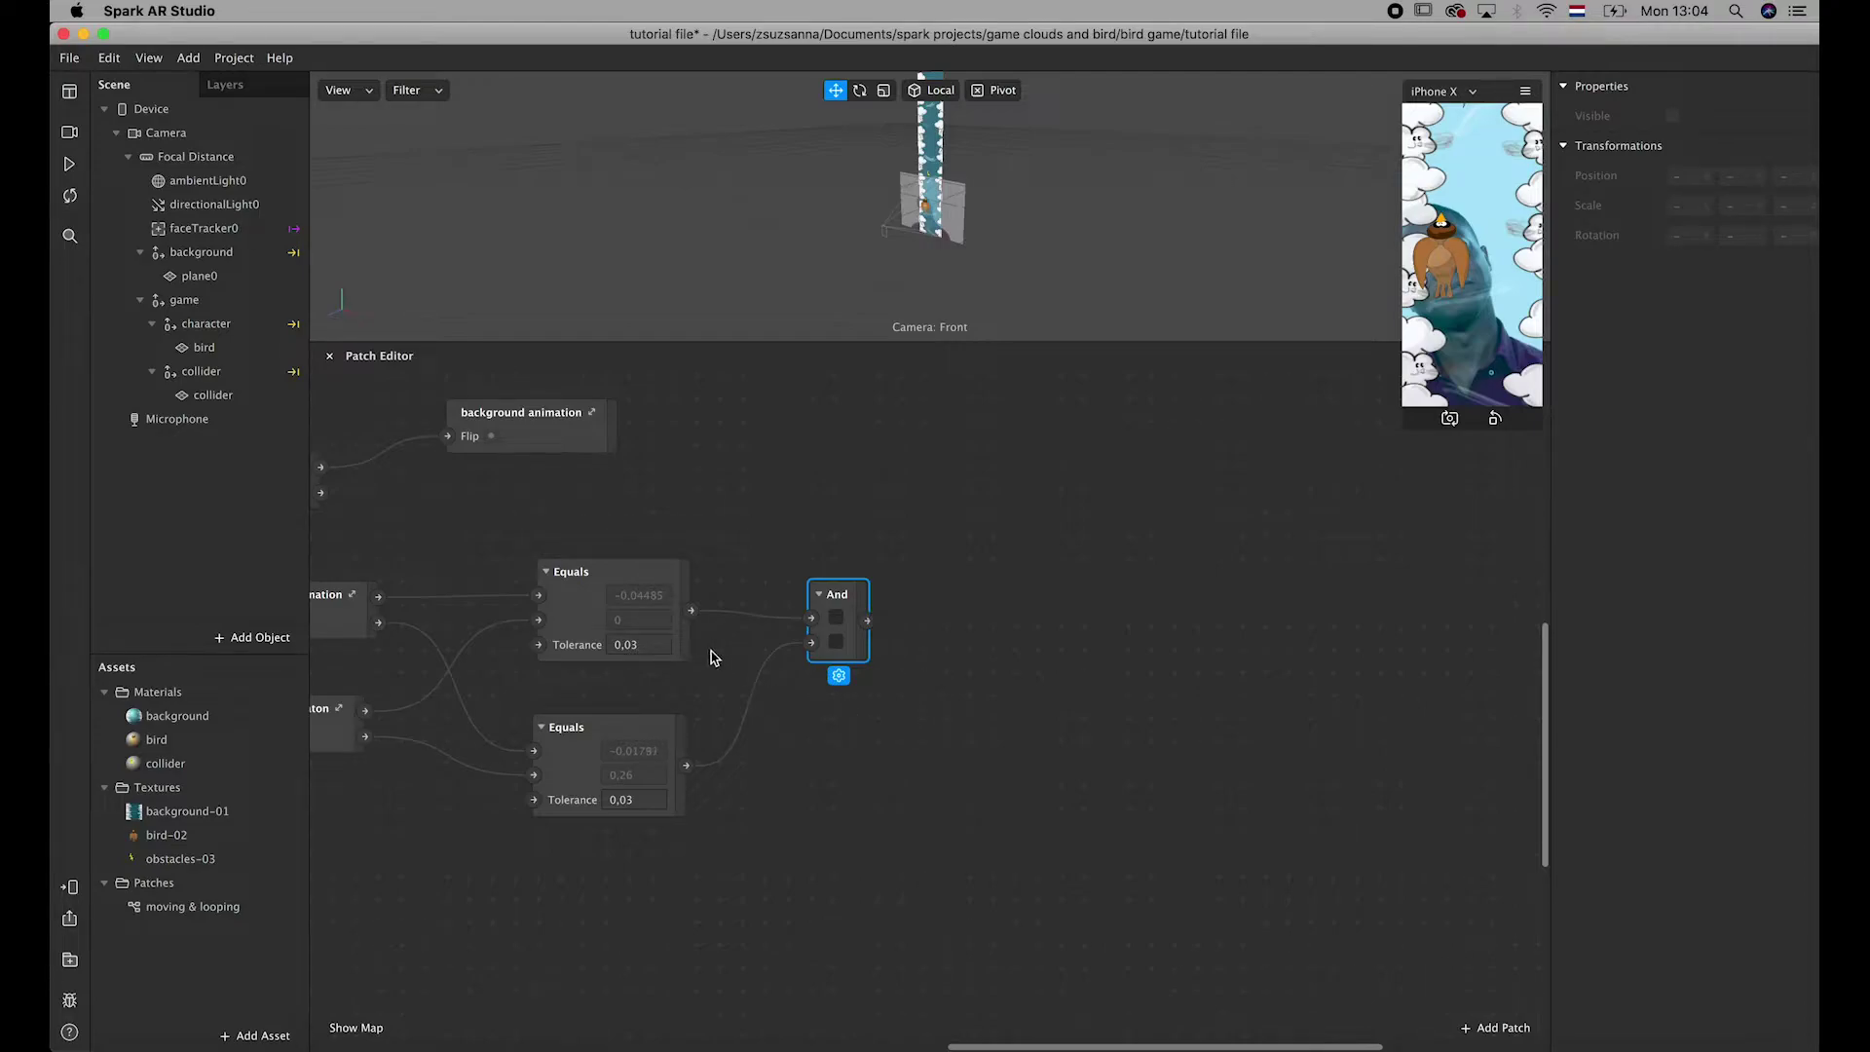
pyautogui.moveTo(867, 621); pyautogui.dragTo(925, 613)
pyautogui.write('swi')
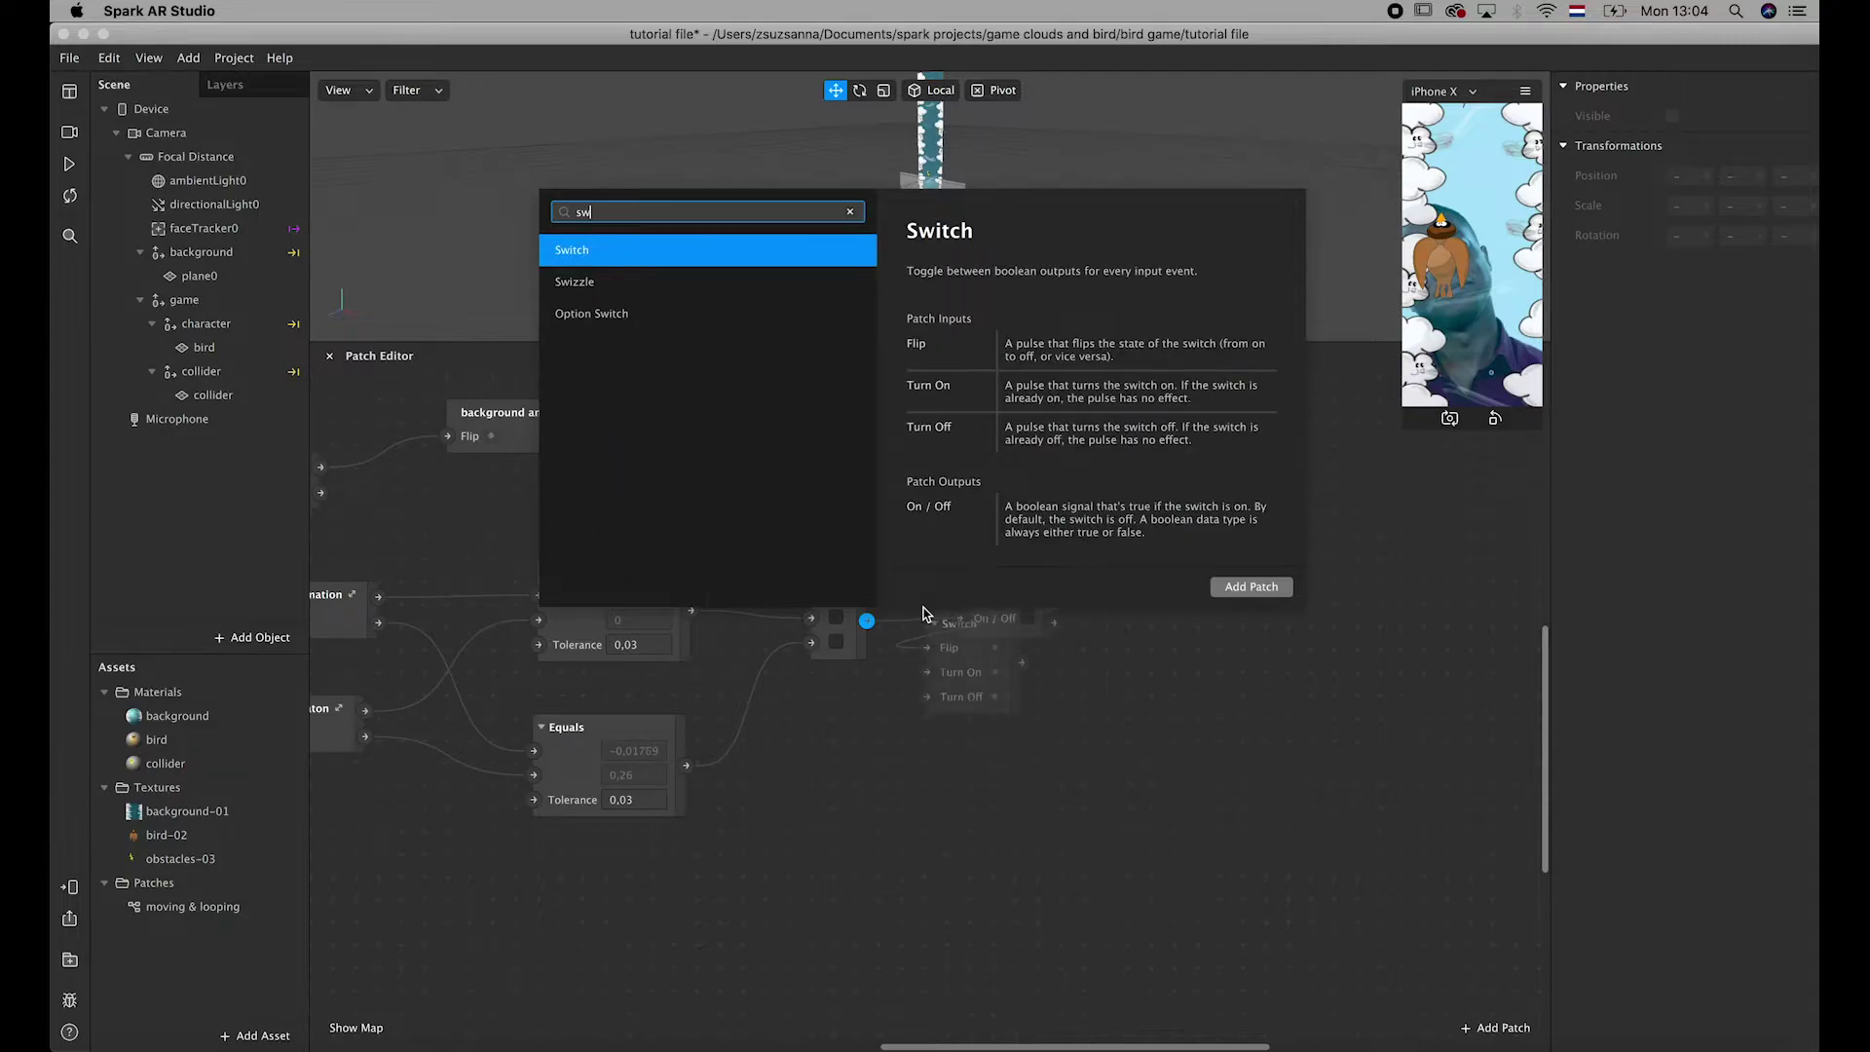
pyautogui.click(1250, 586)
pyautogui.moveTo(995, 693); pyautogui.dragTo(1177, 623)
pyautogui.hscroll(3, 1148, 767)
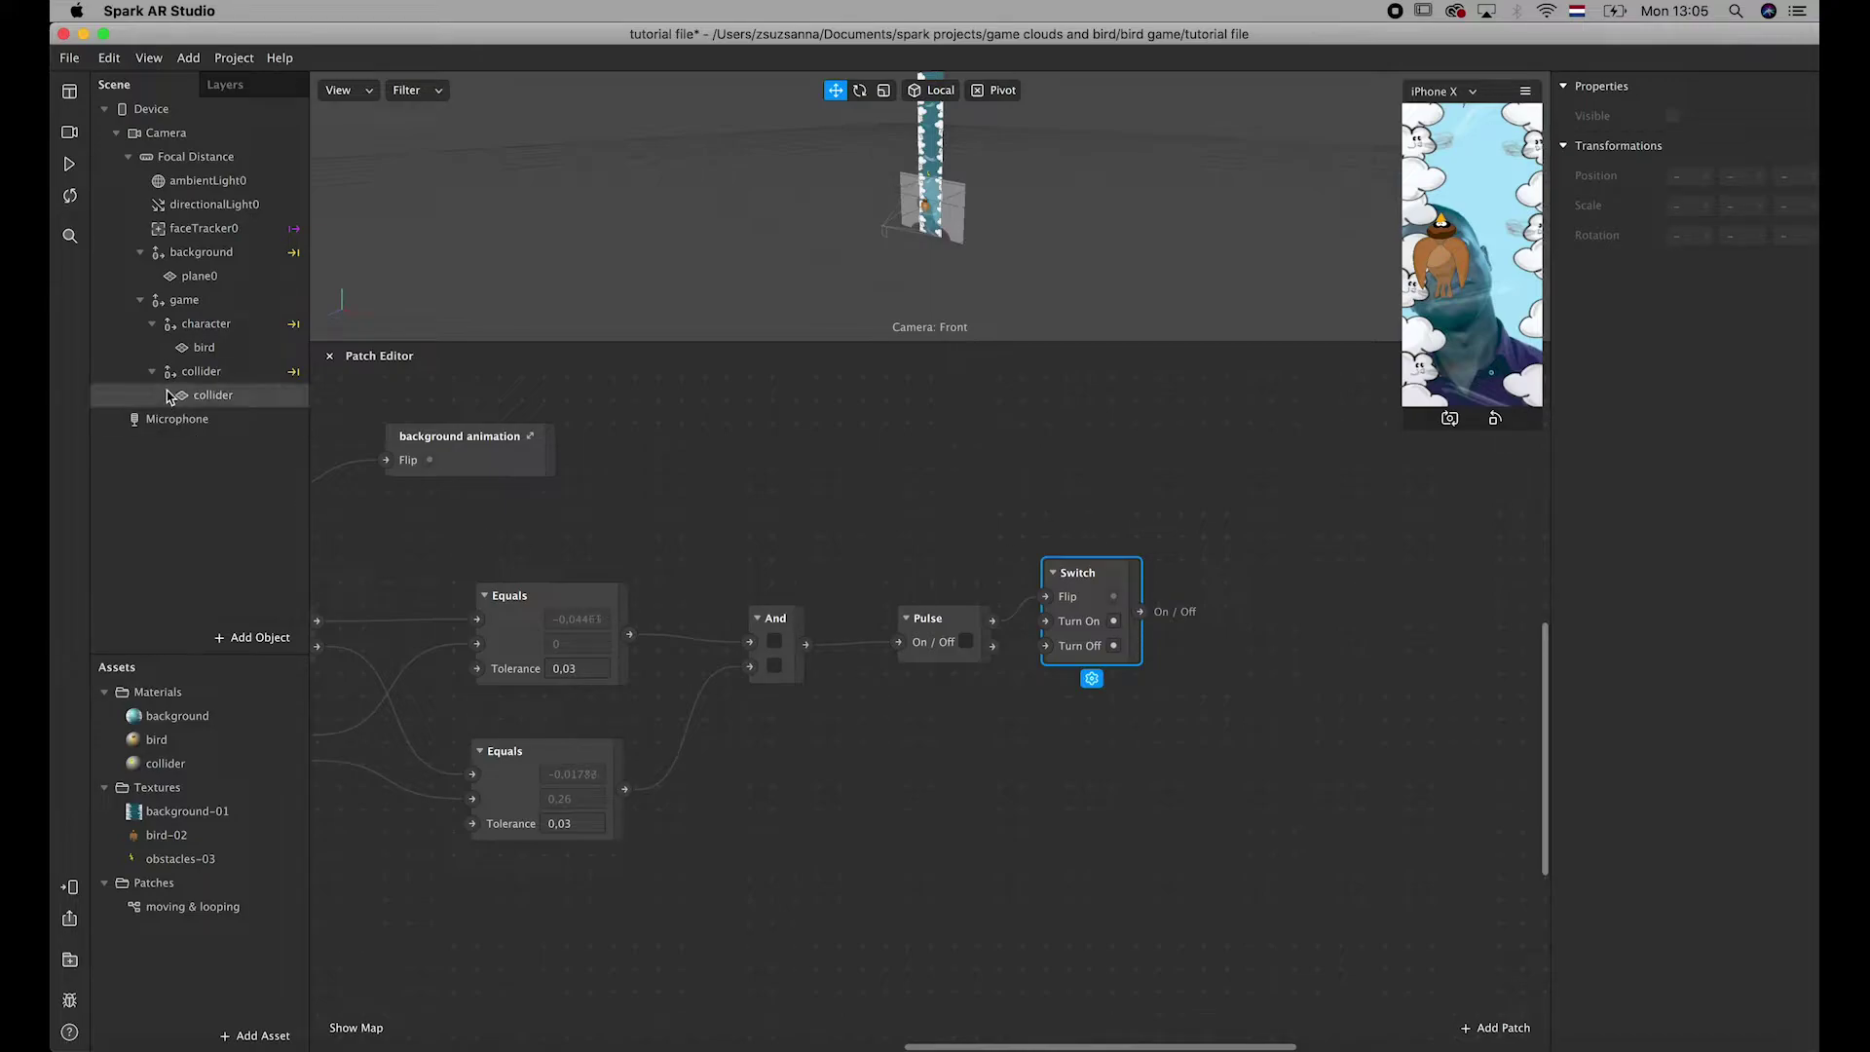
# - Add a plane to the scene and assign a newly created material to it
pyautogui.click(252, 643)
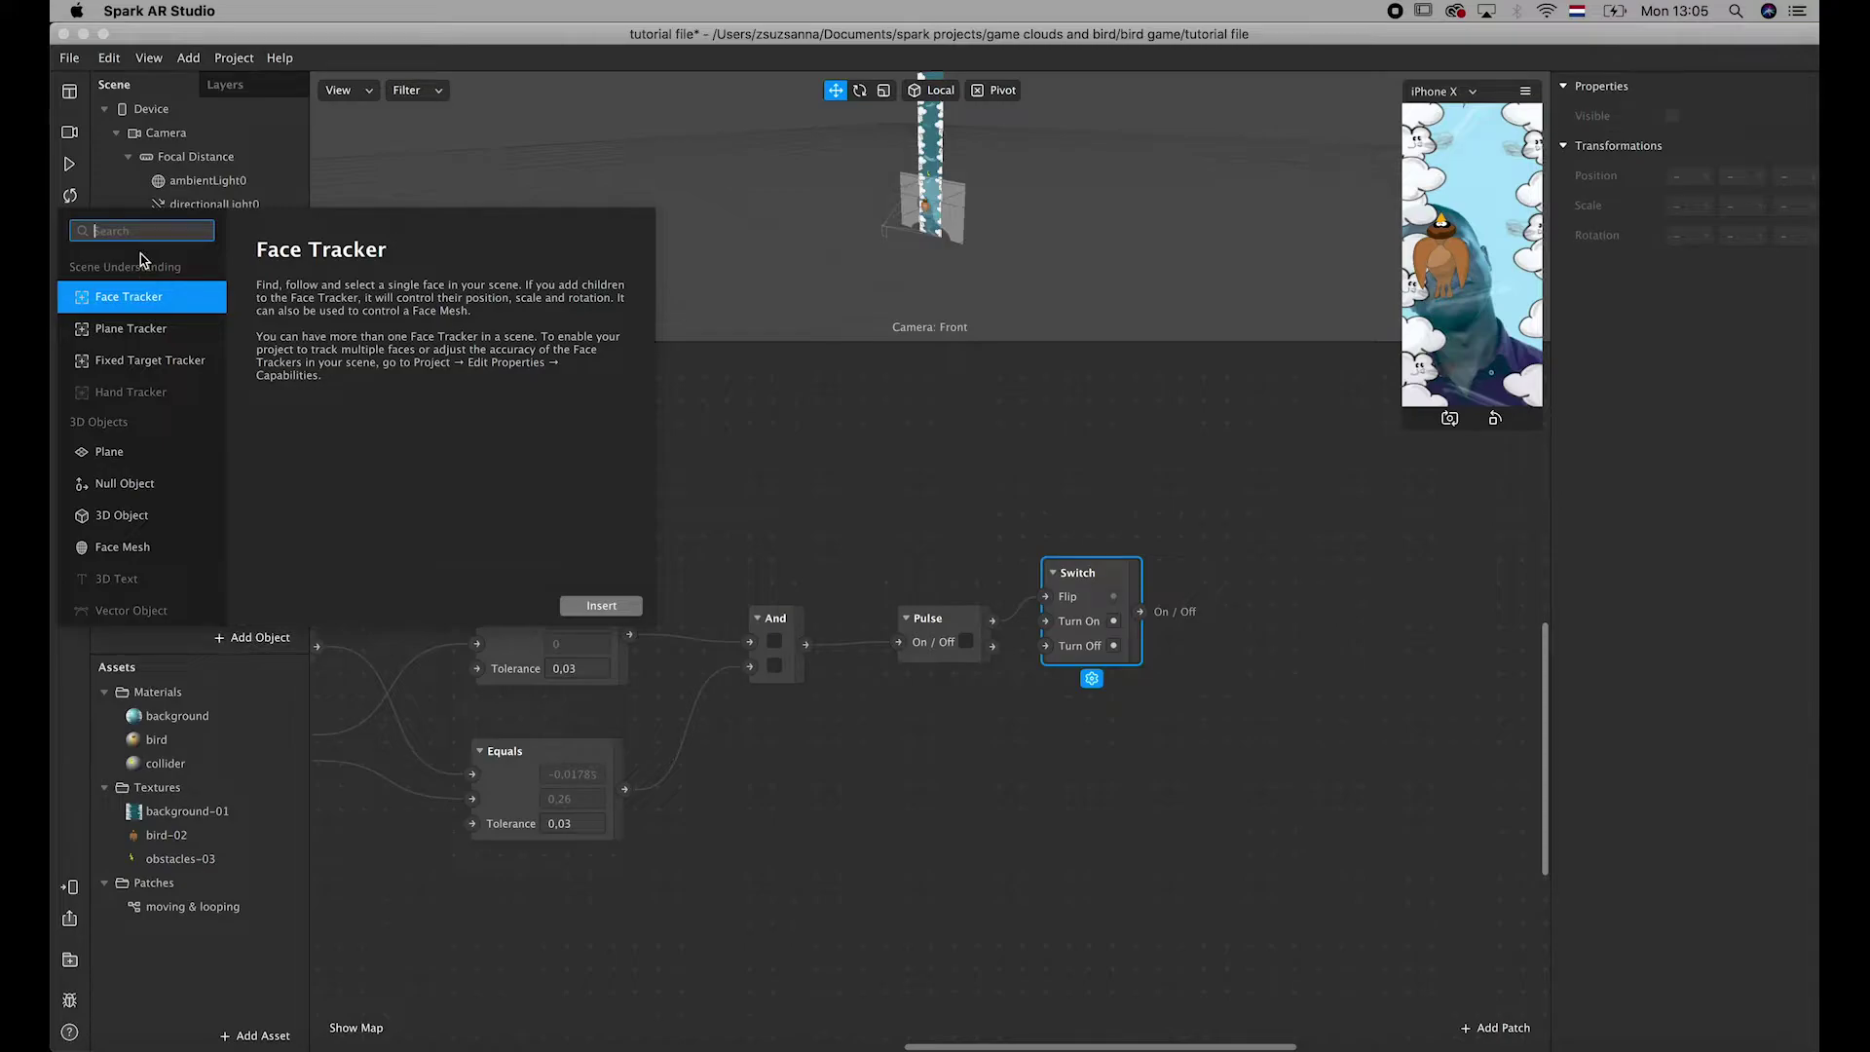
pyautogui.click(132, 453)
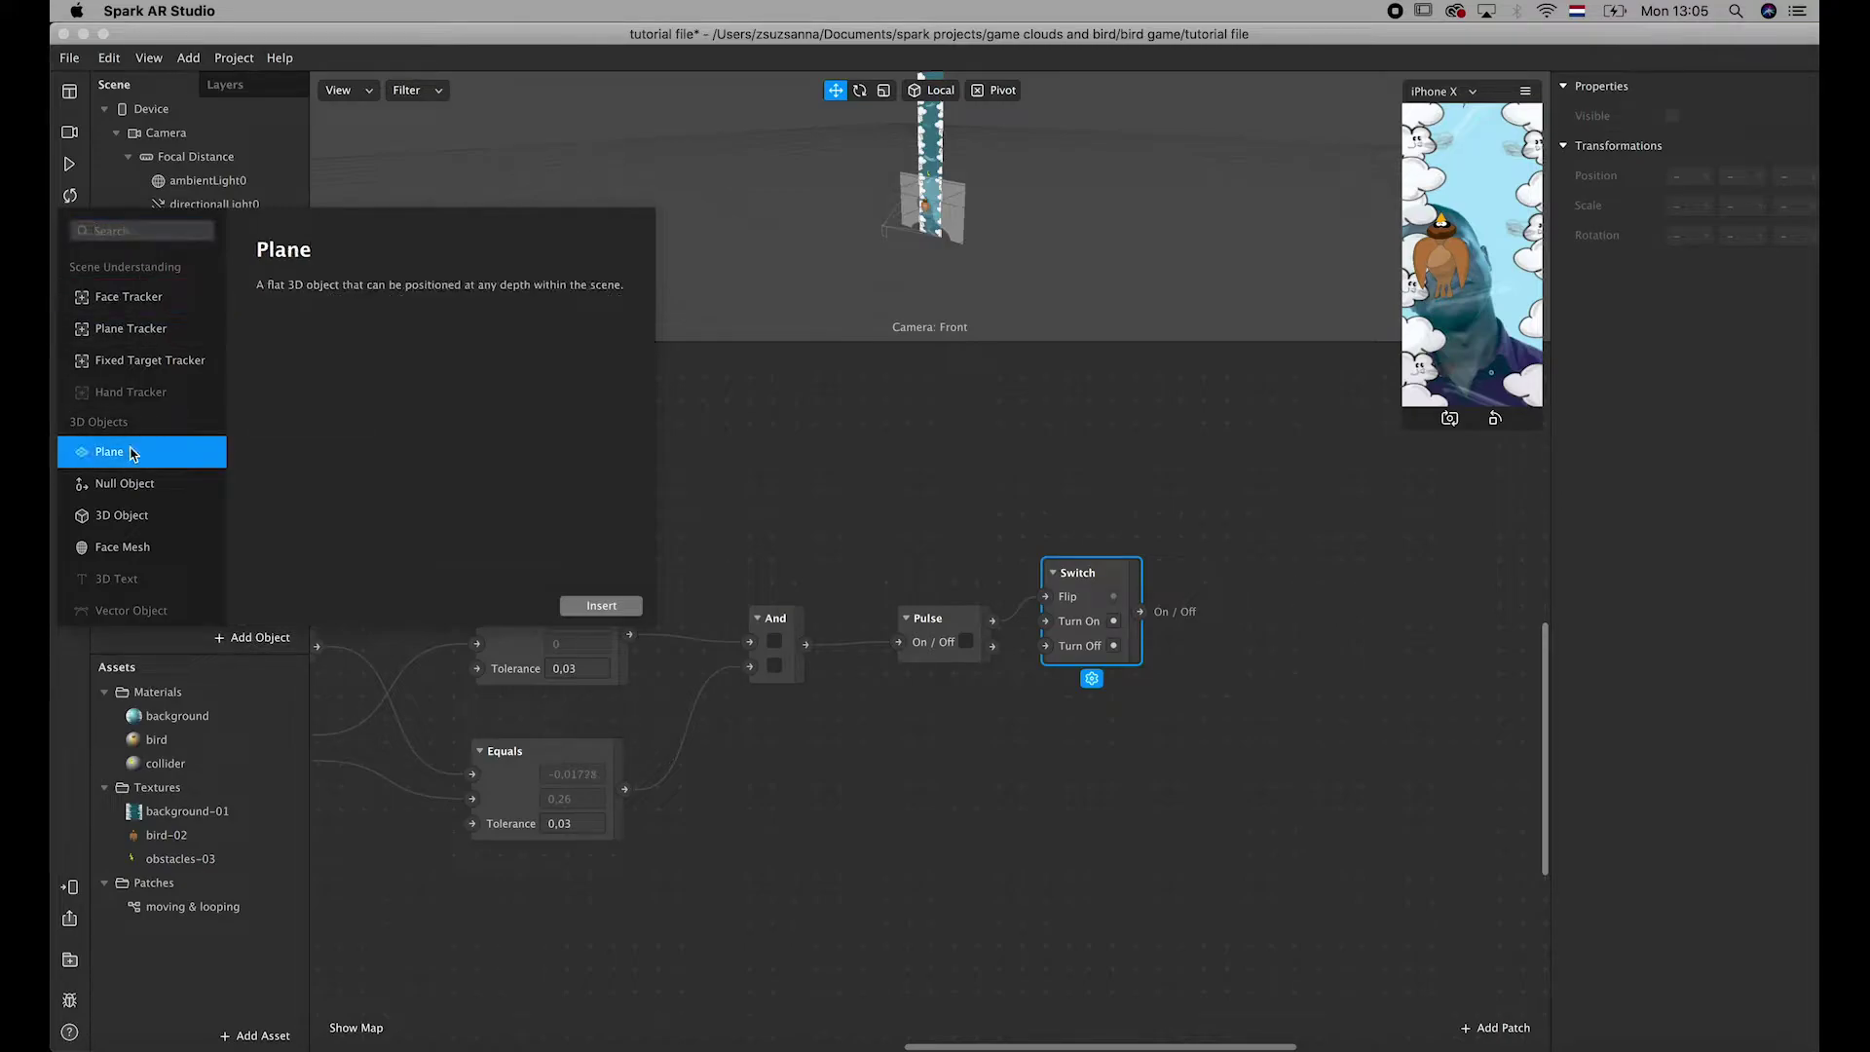
pyautogui.click(601, 605)
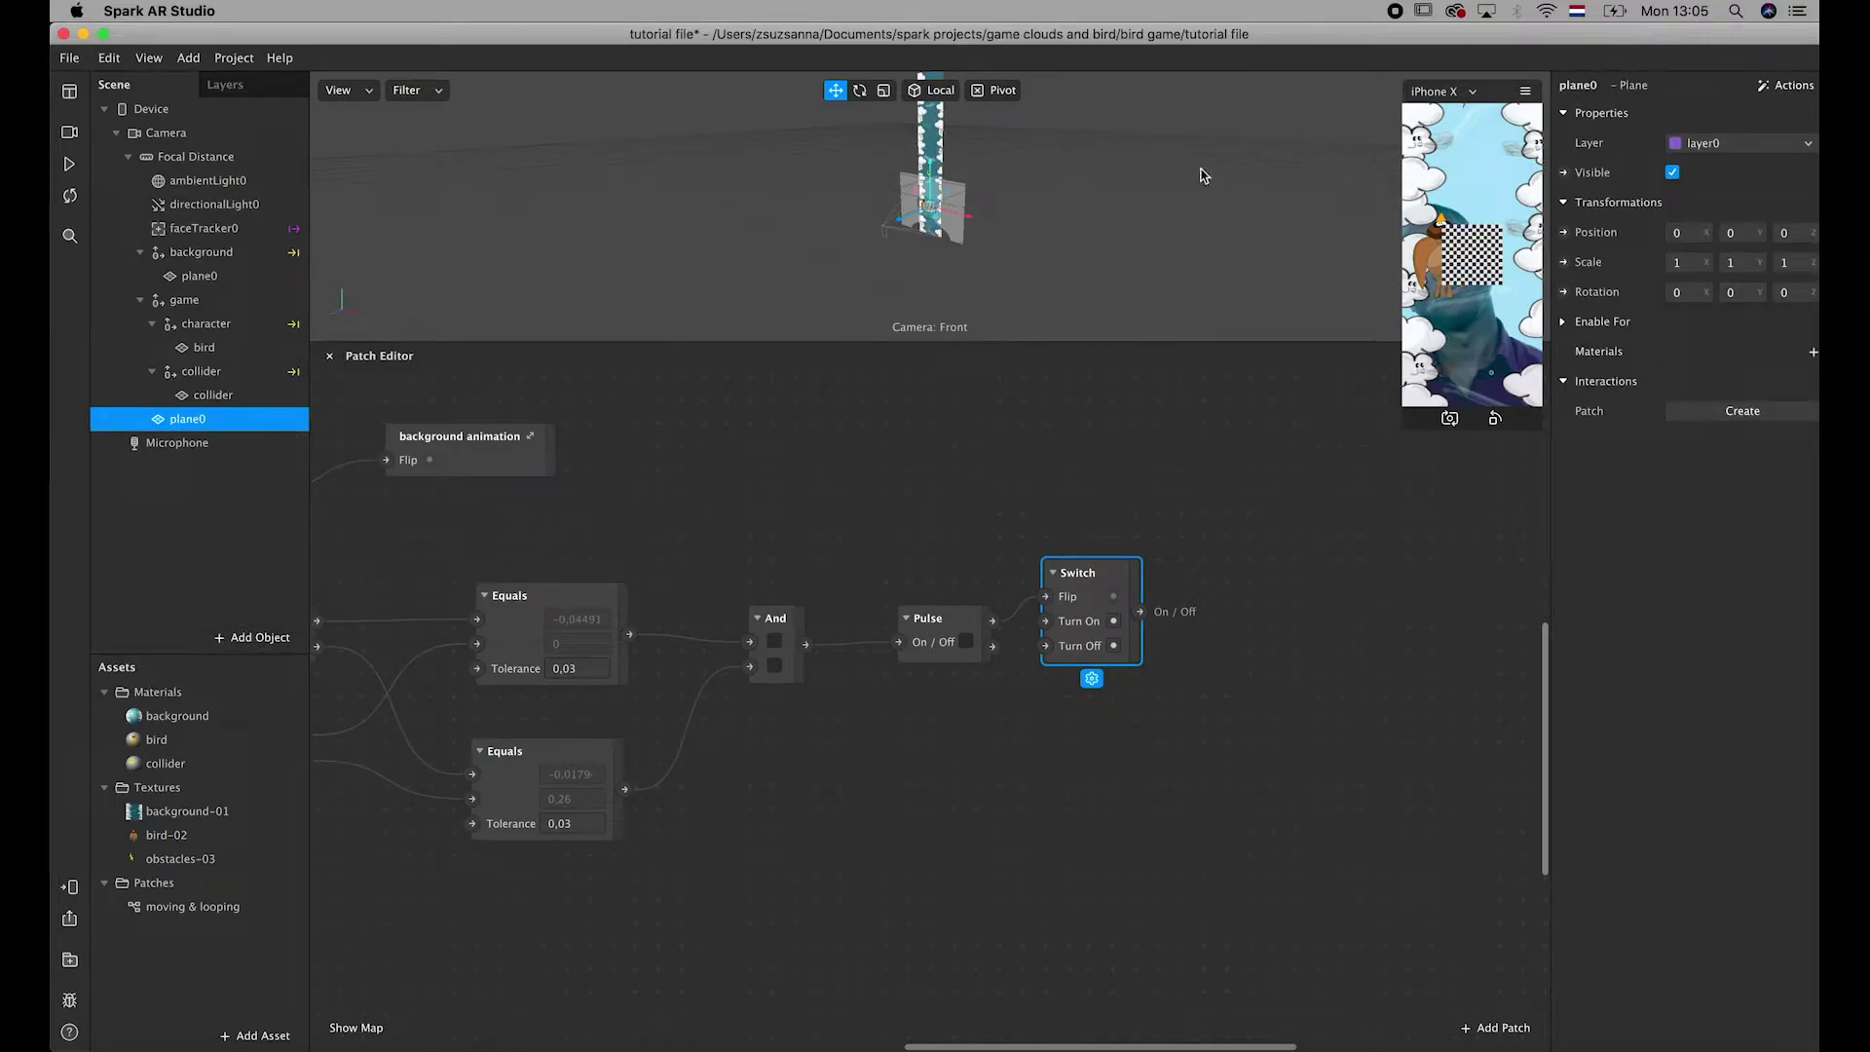
pyautogui.click(1812, 353)
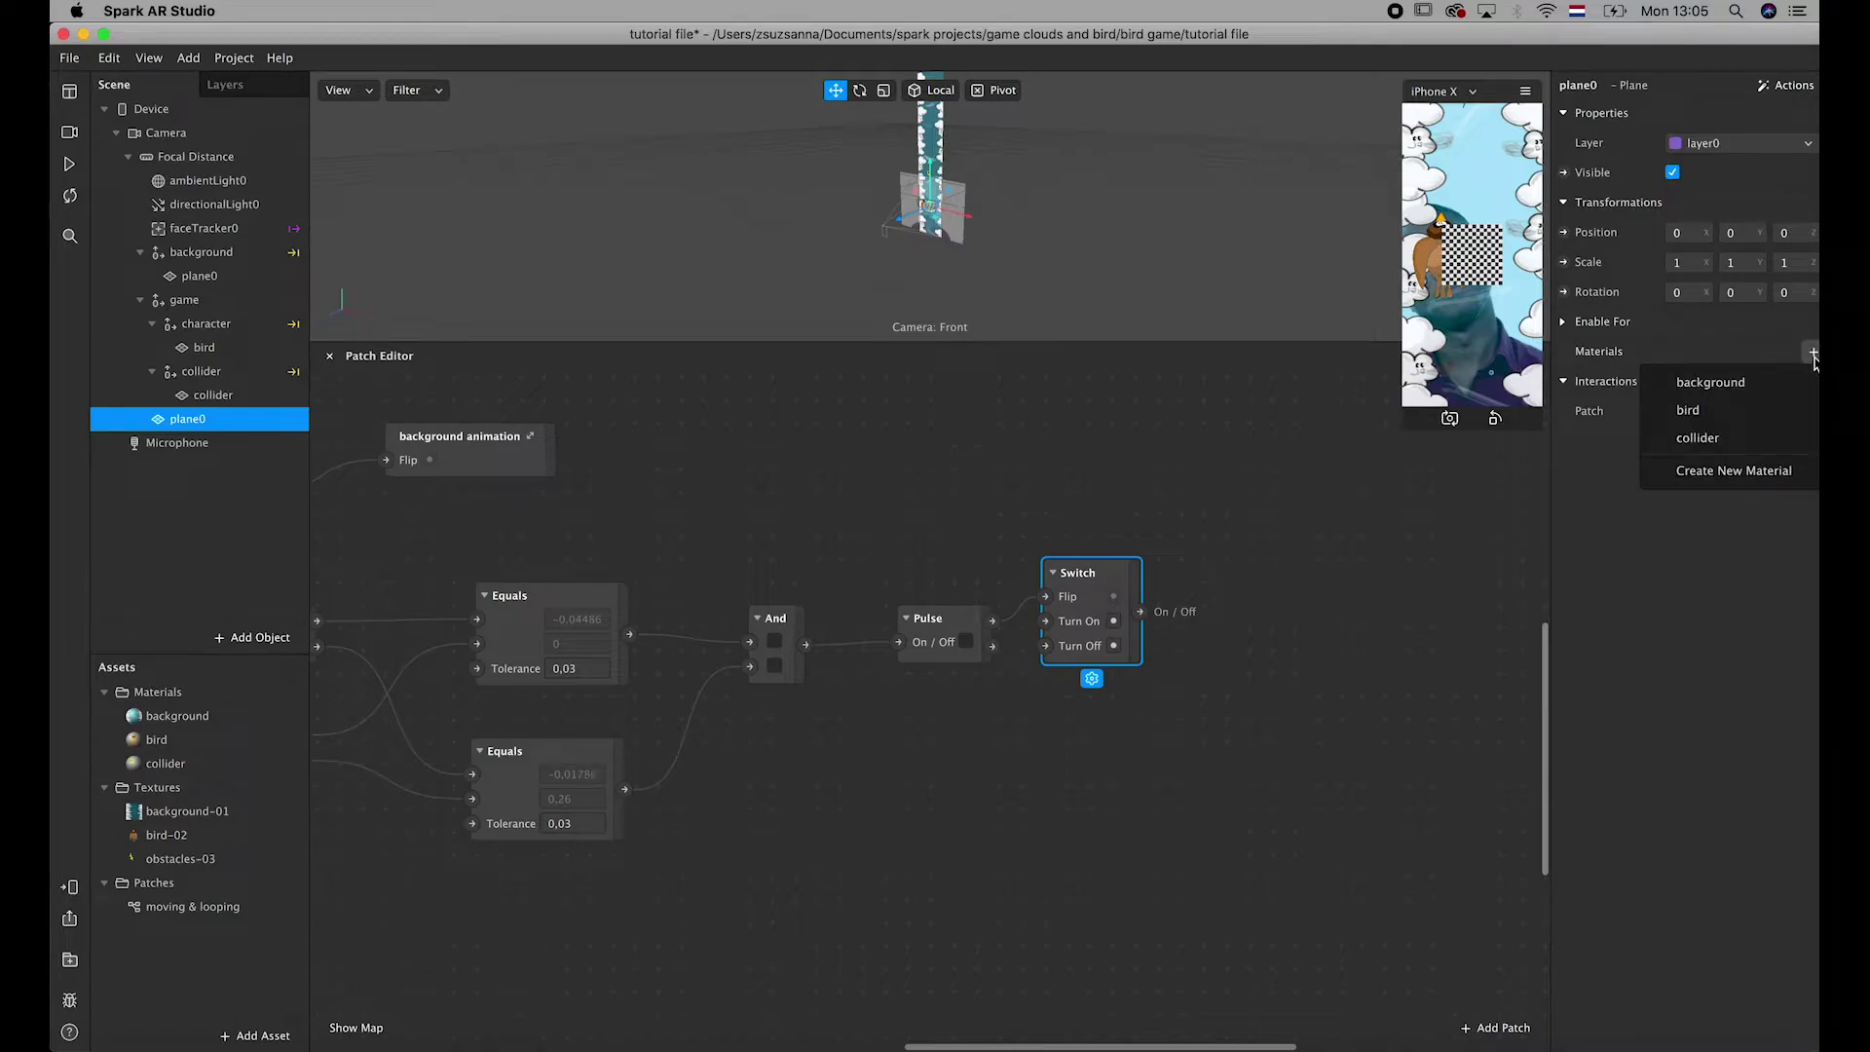
pyautogui.click(1732, 482)
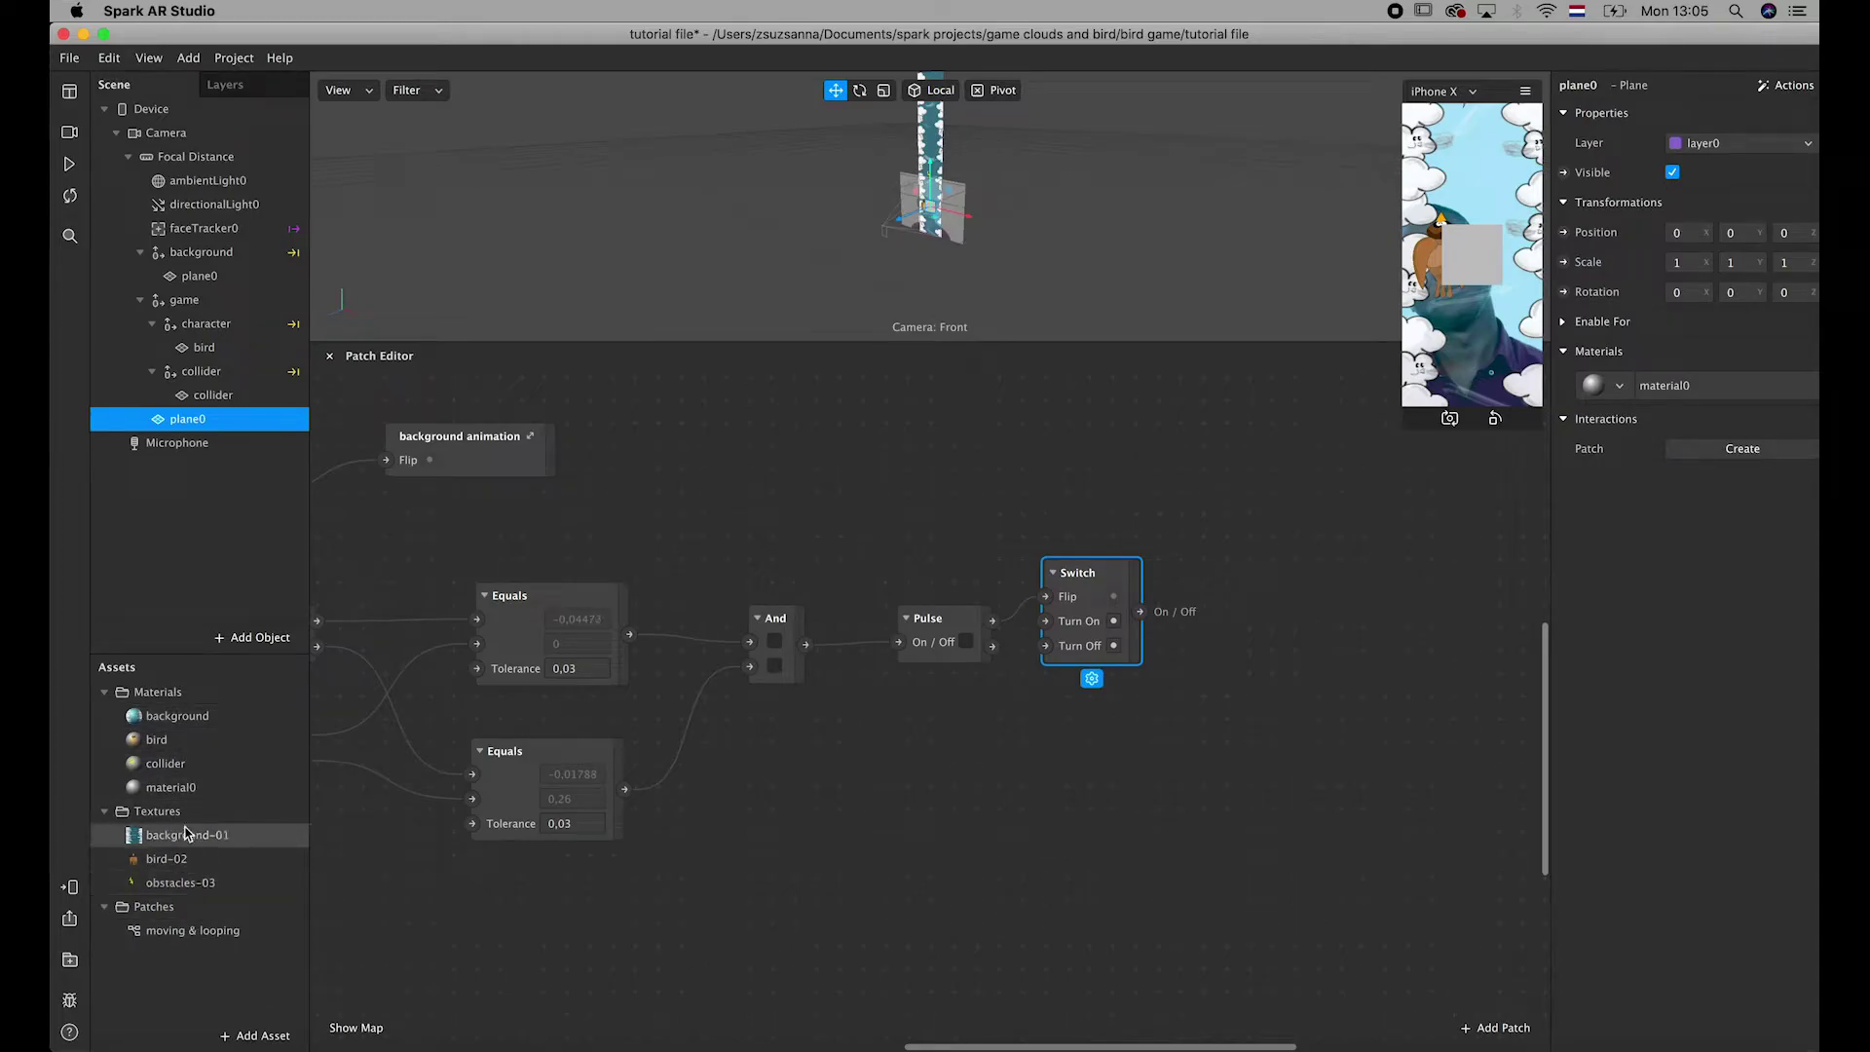
# - Rename the new plane's material as game over
pyautogui.click(177, 791)
pyautogui.doubleClick(218, 788)
pyautogui.write('b')
pyautogui.write('ame over')
pyautogui.click(199, 969)
pyautogui.click(194, 789)
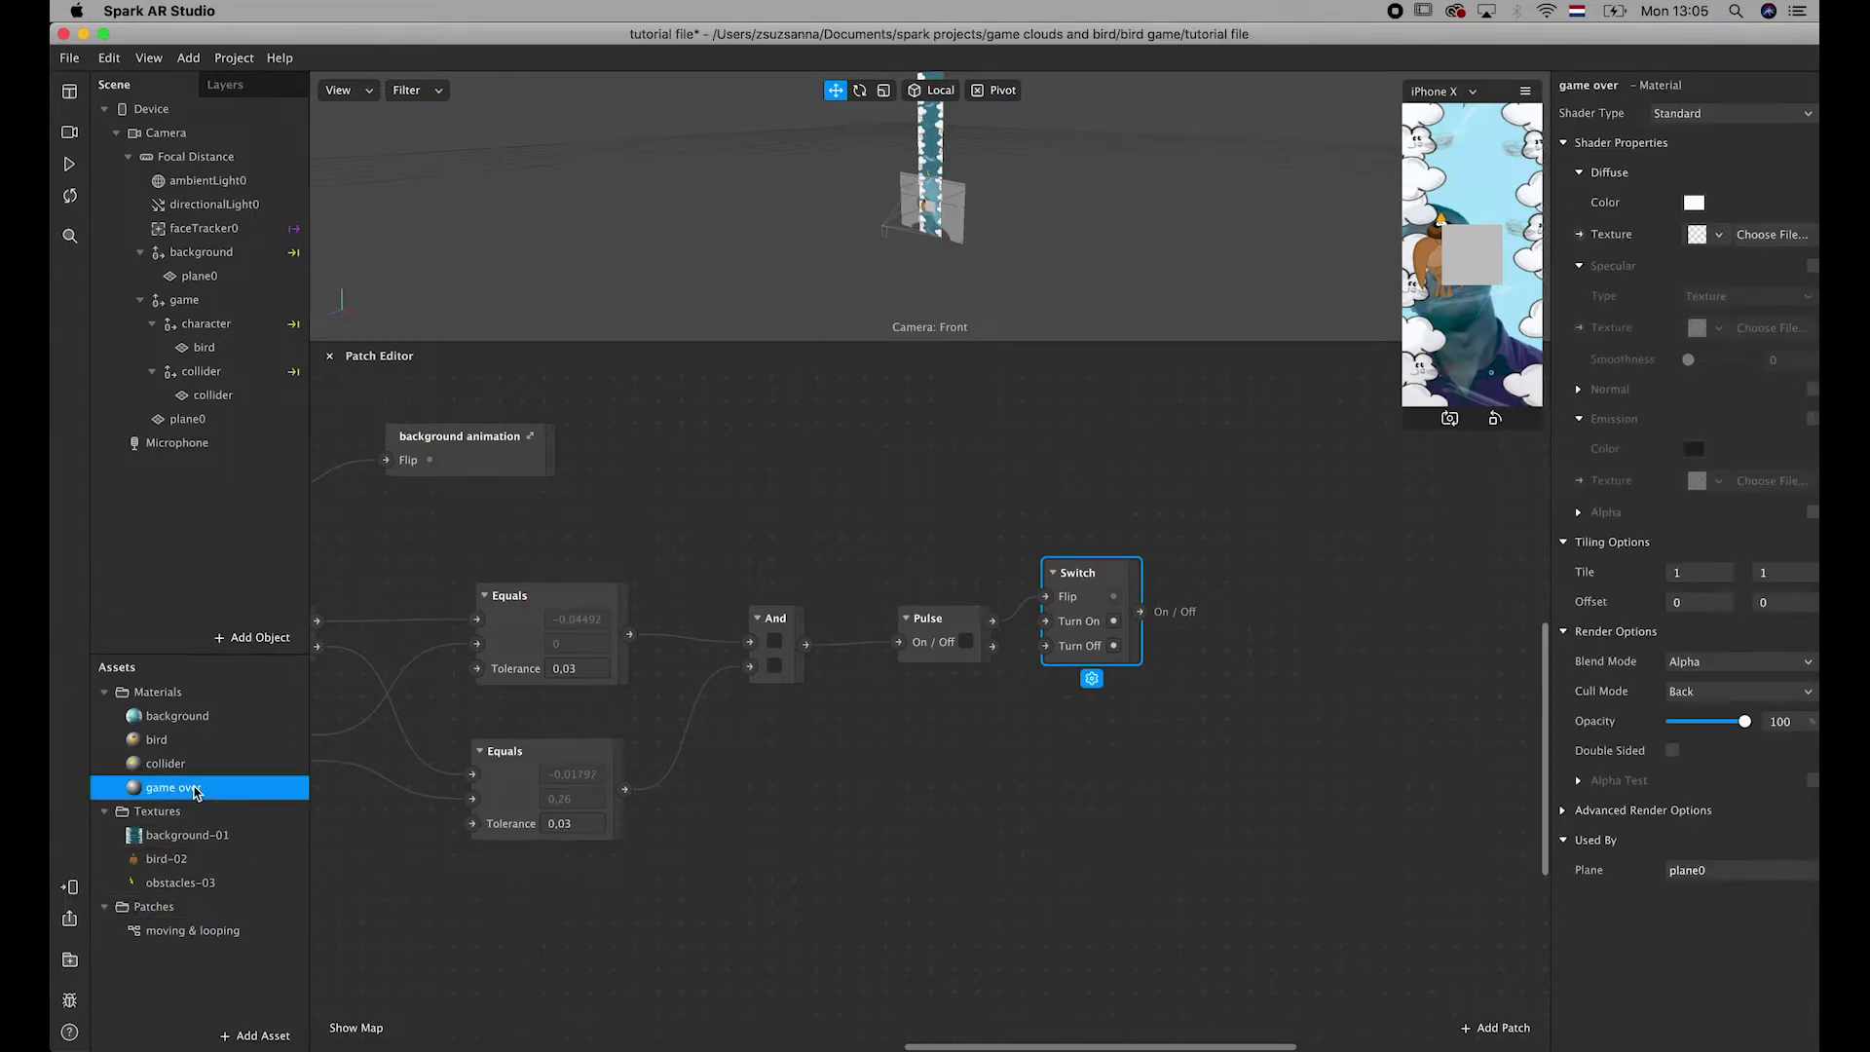
# - Set the game over material's shader type to Flat and load game over-06.png as its texture
pyautogui.click(1755, 114)
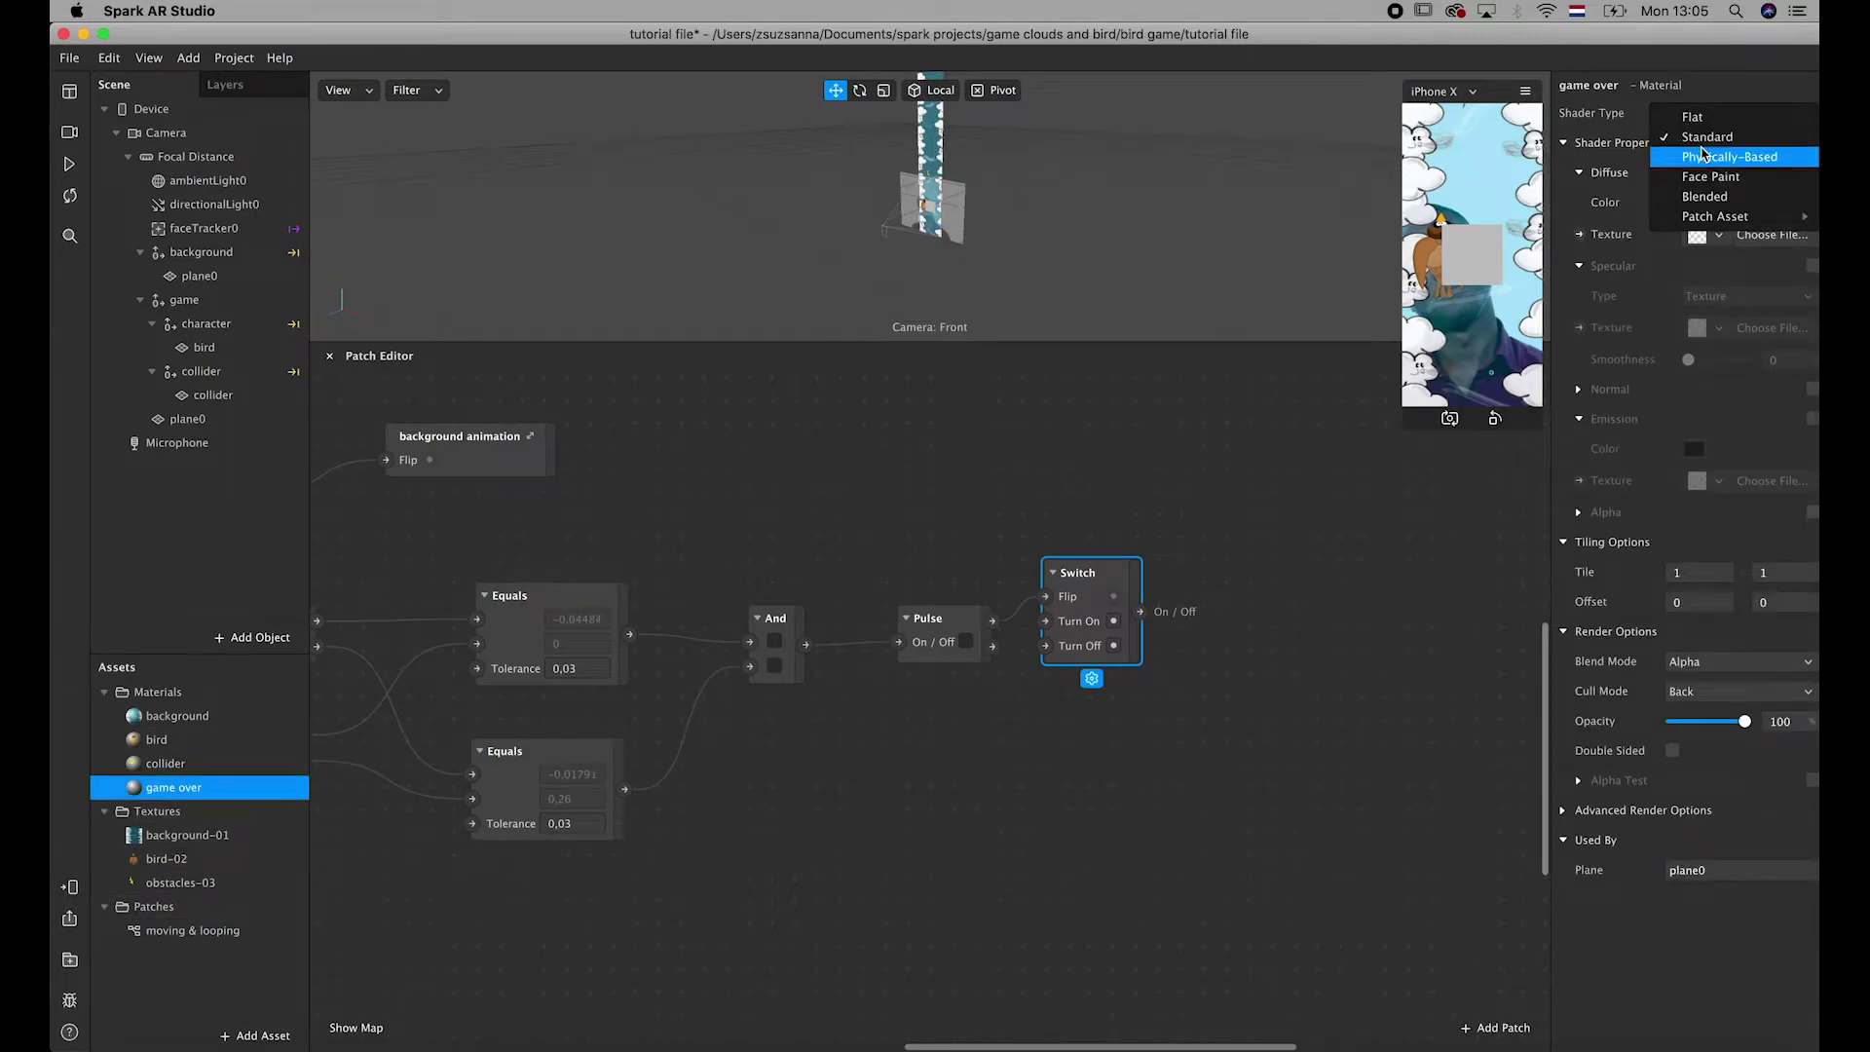
pyautogui.click(1694, 117)
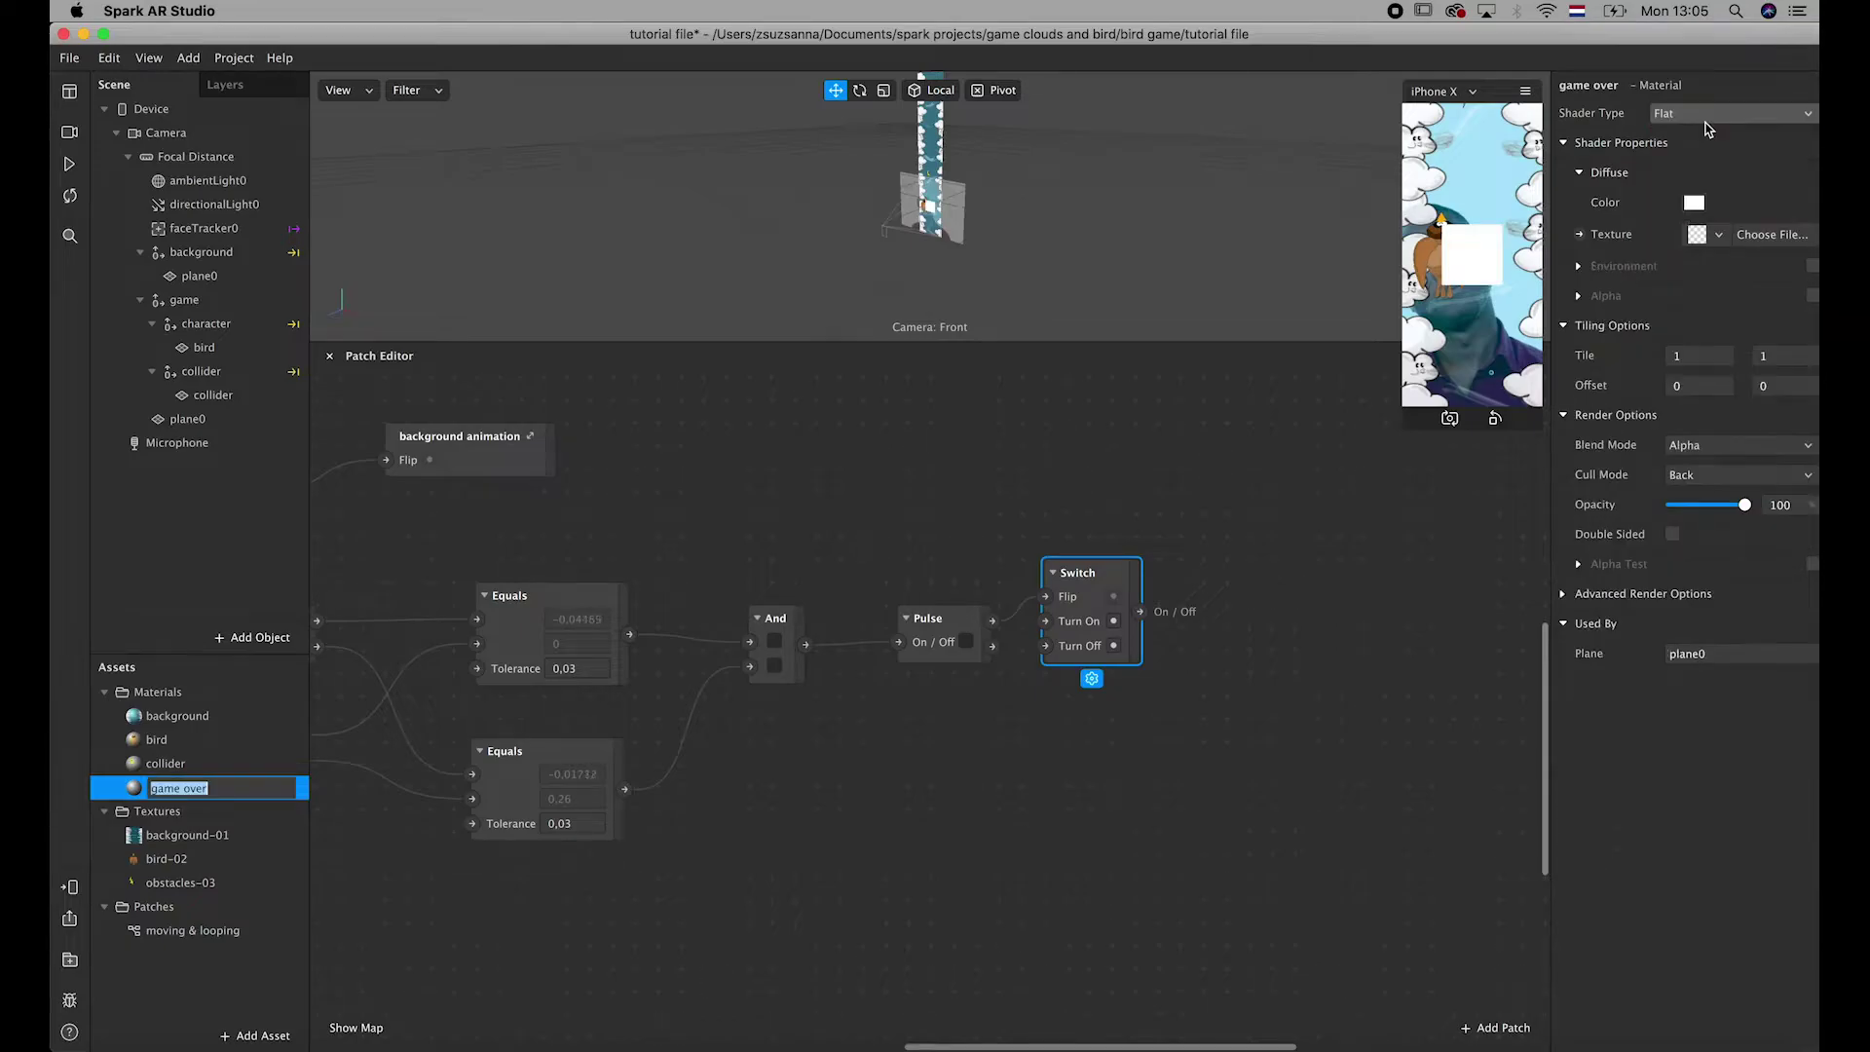
pyautogui.click(1750, 243)
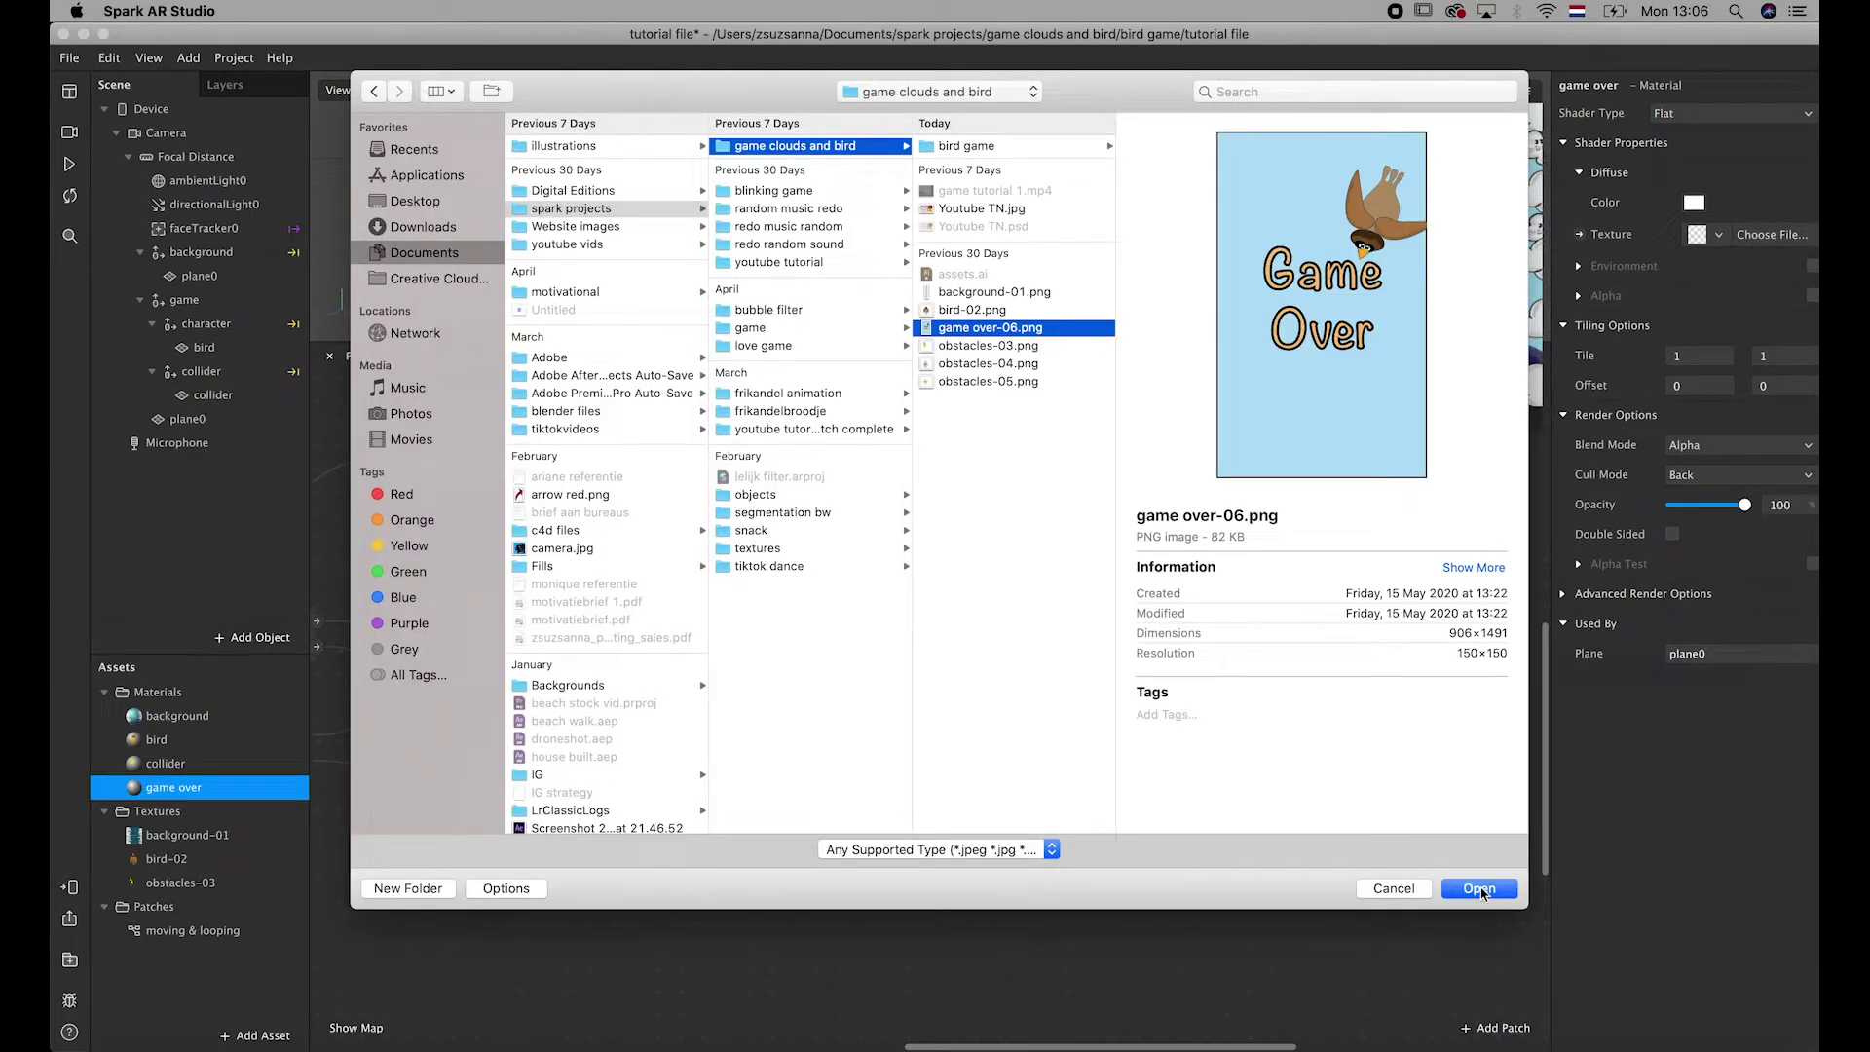
pyautogui.click(1479, 889)
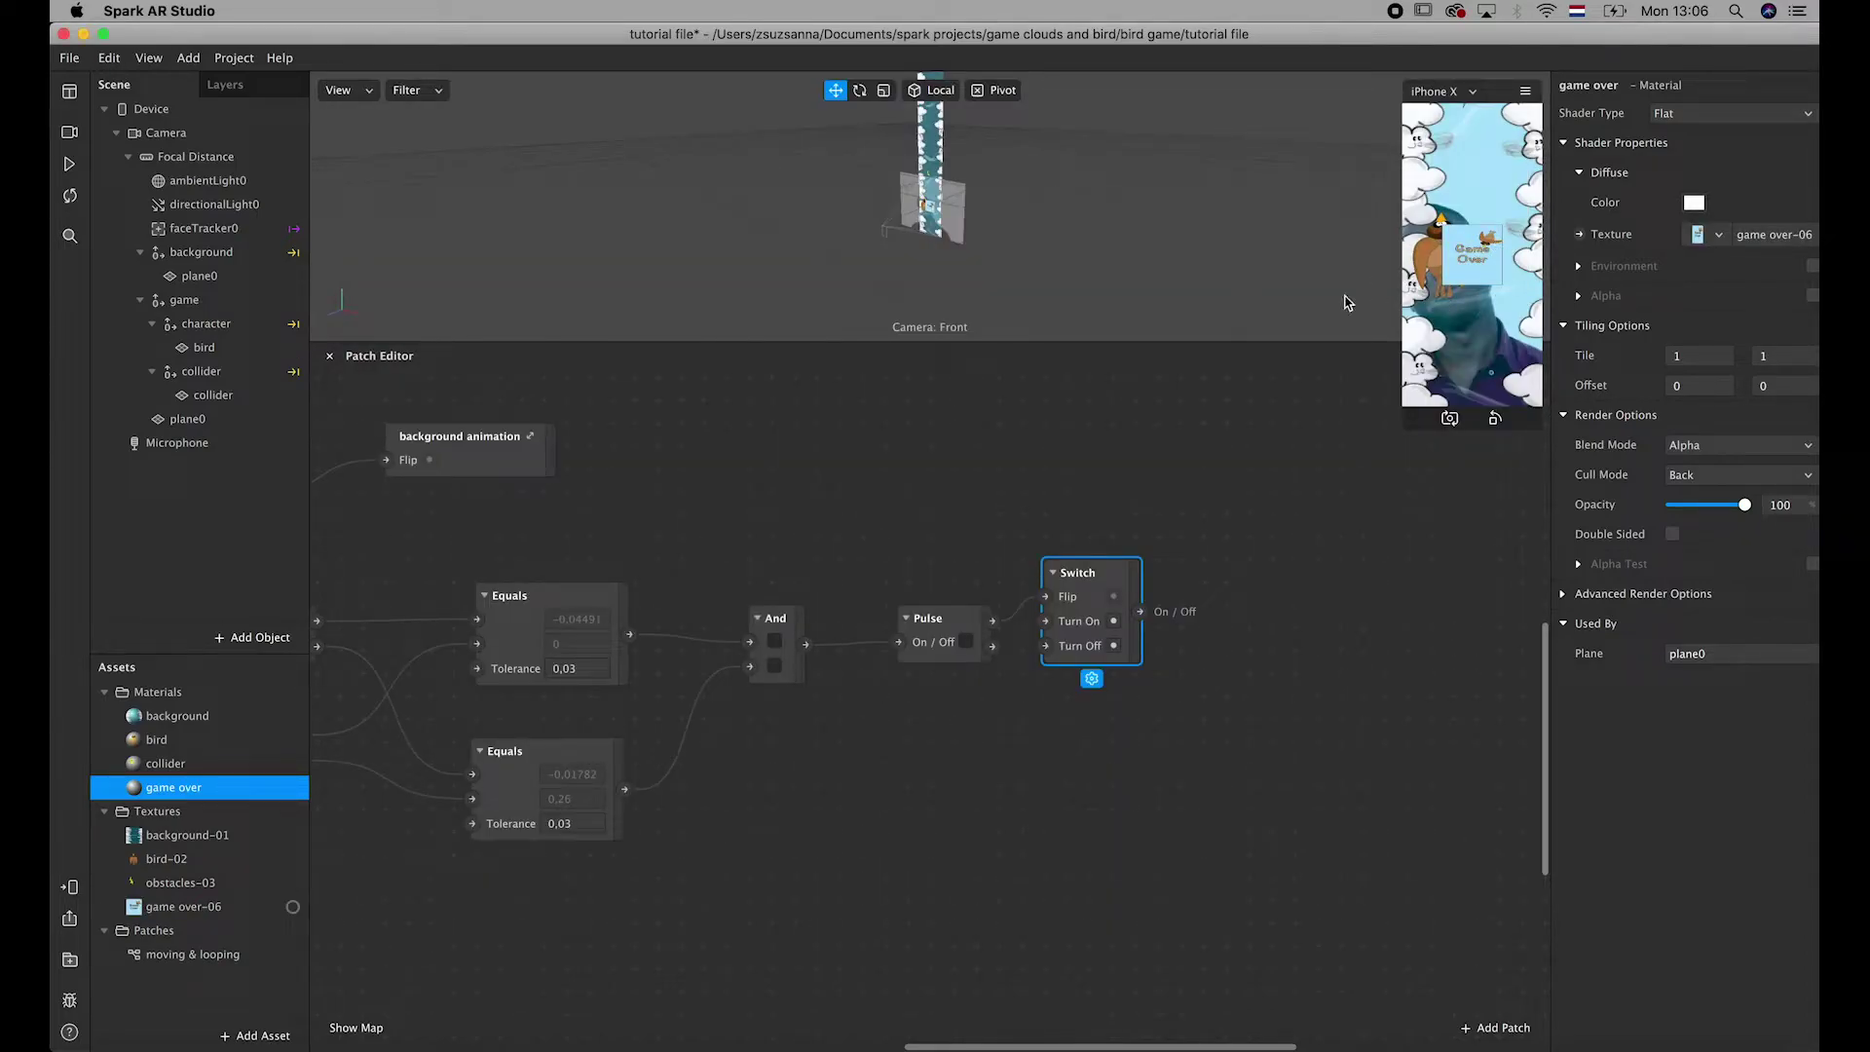
# - Rename the new plane in the scene as game over
pyautogui.doubleClick(206, 421)
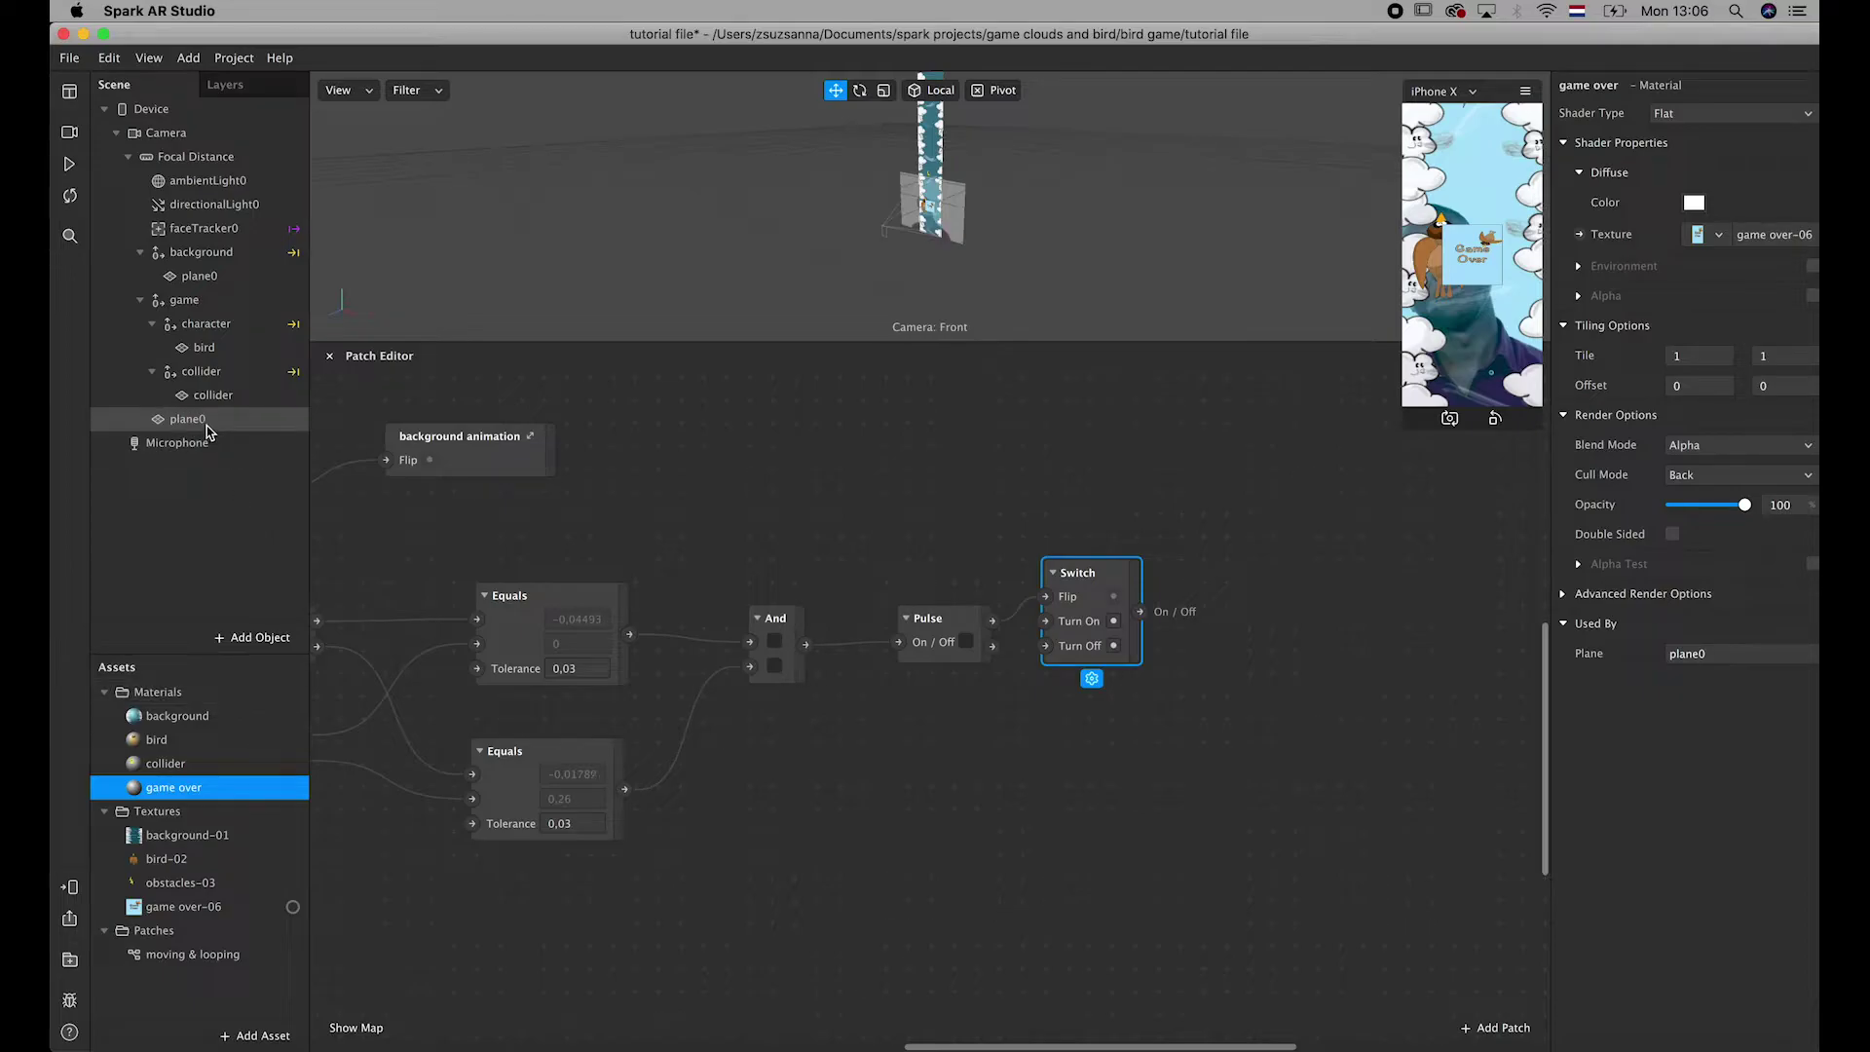
pyautogui.write('game over')
pyautogui.press('Return')
pyautogui.doubleClick(207, 421)
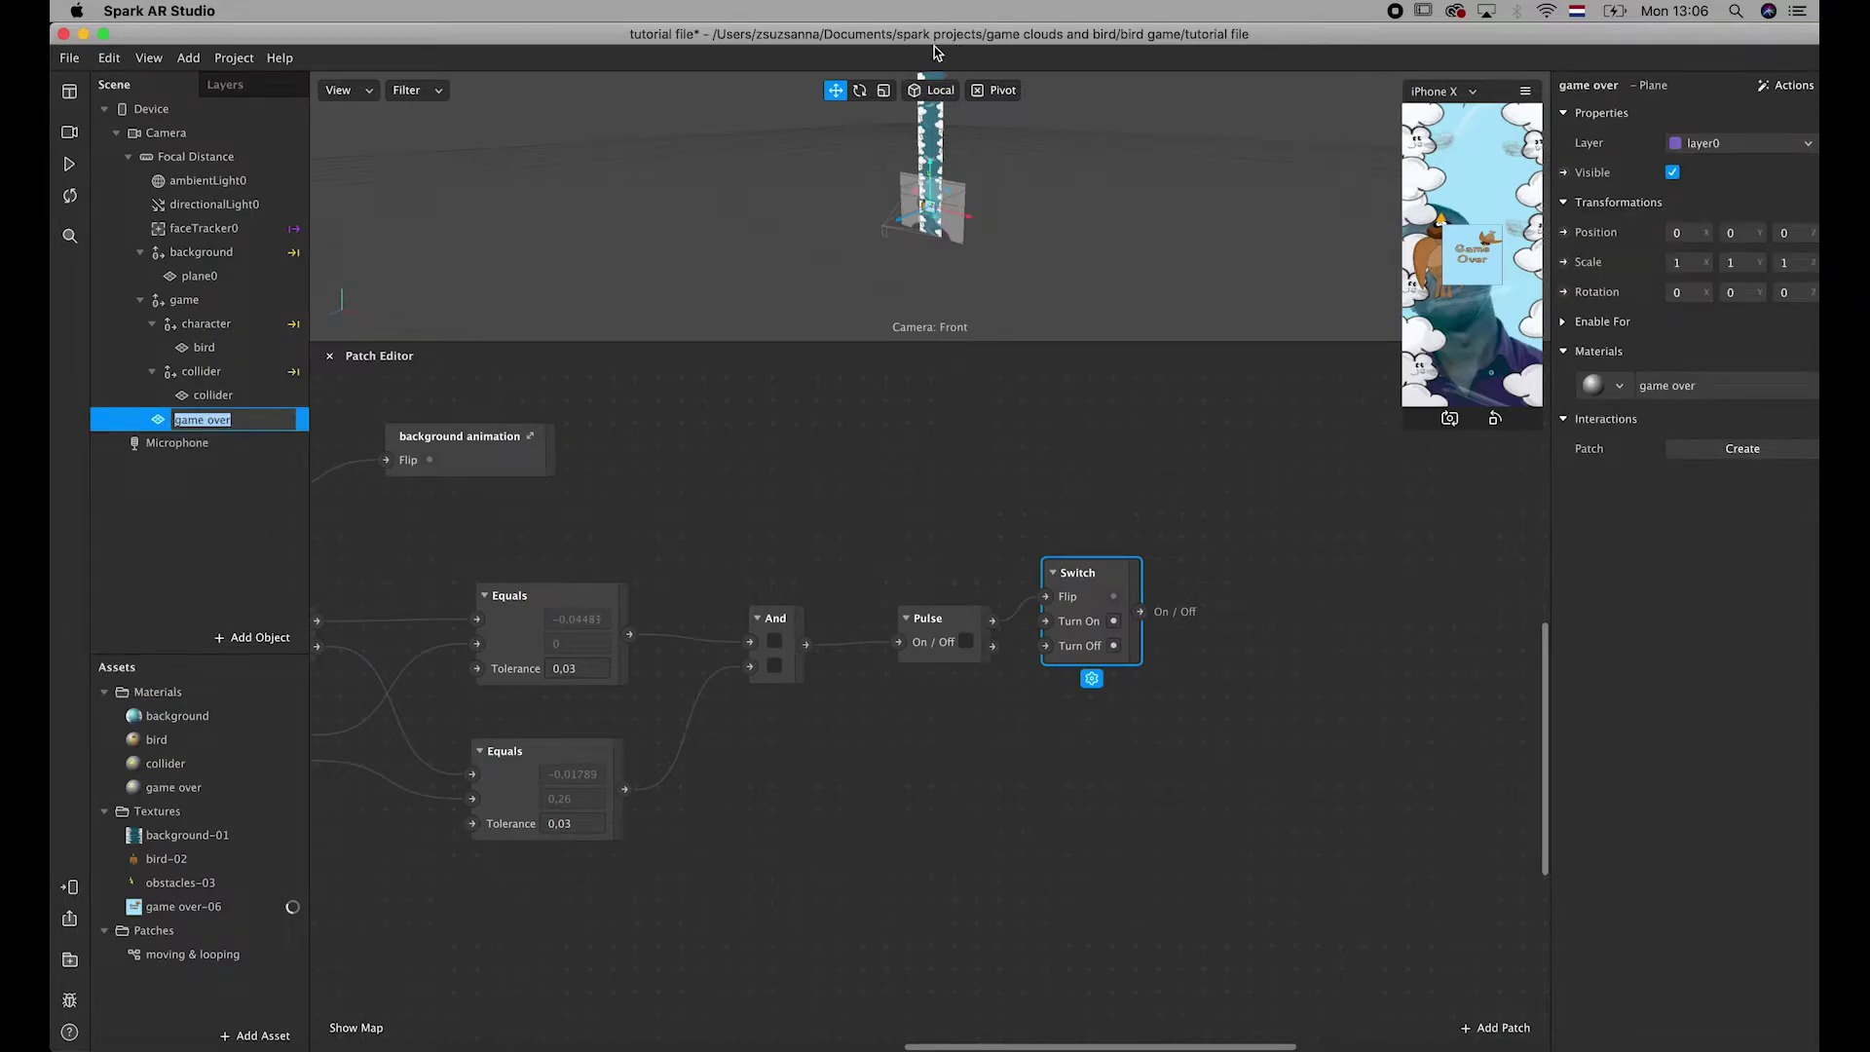
# - Scale the game over plane to about 3,01 in X and 6,17 in Y to fill the screen, and shift it slightly along X
pyautogui.click(883, 90)
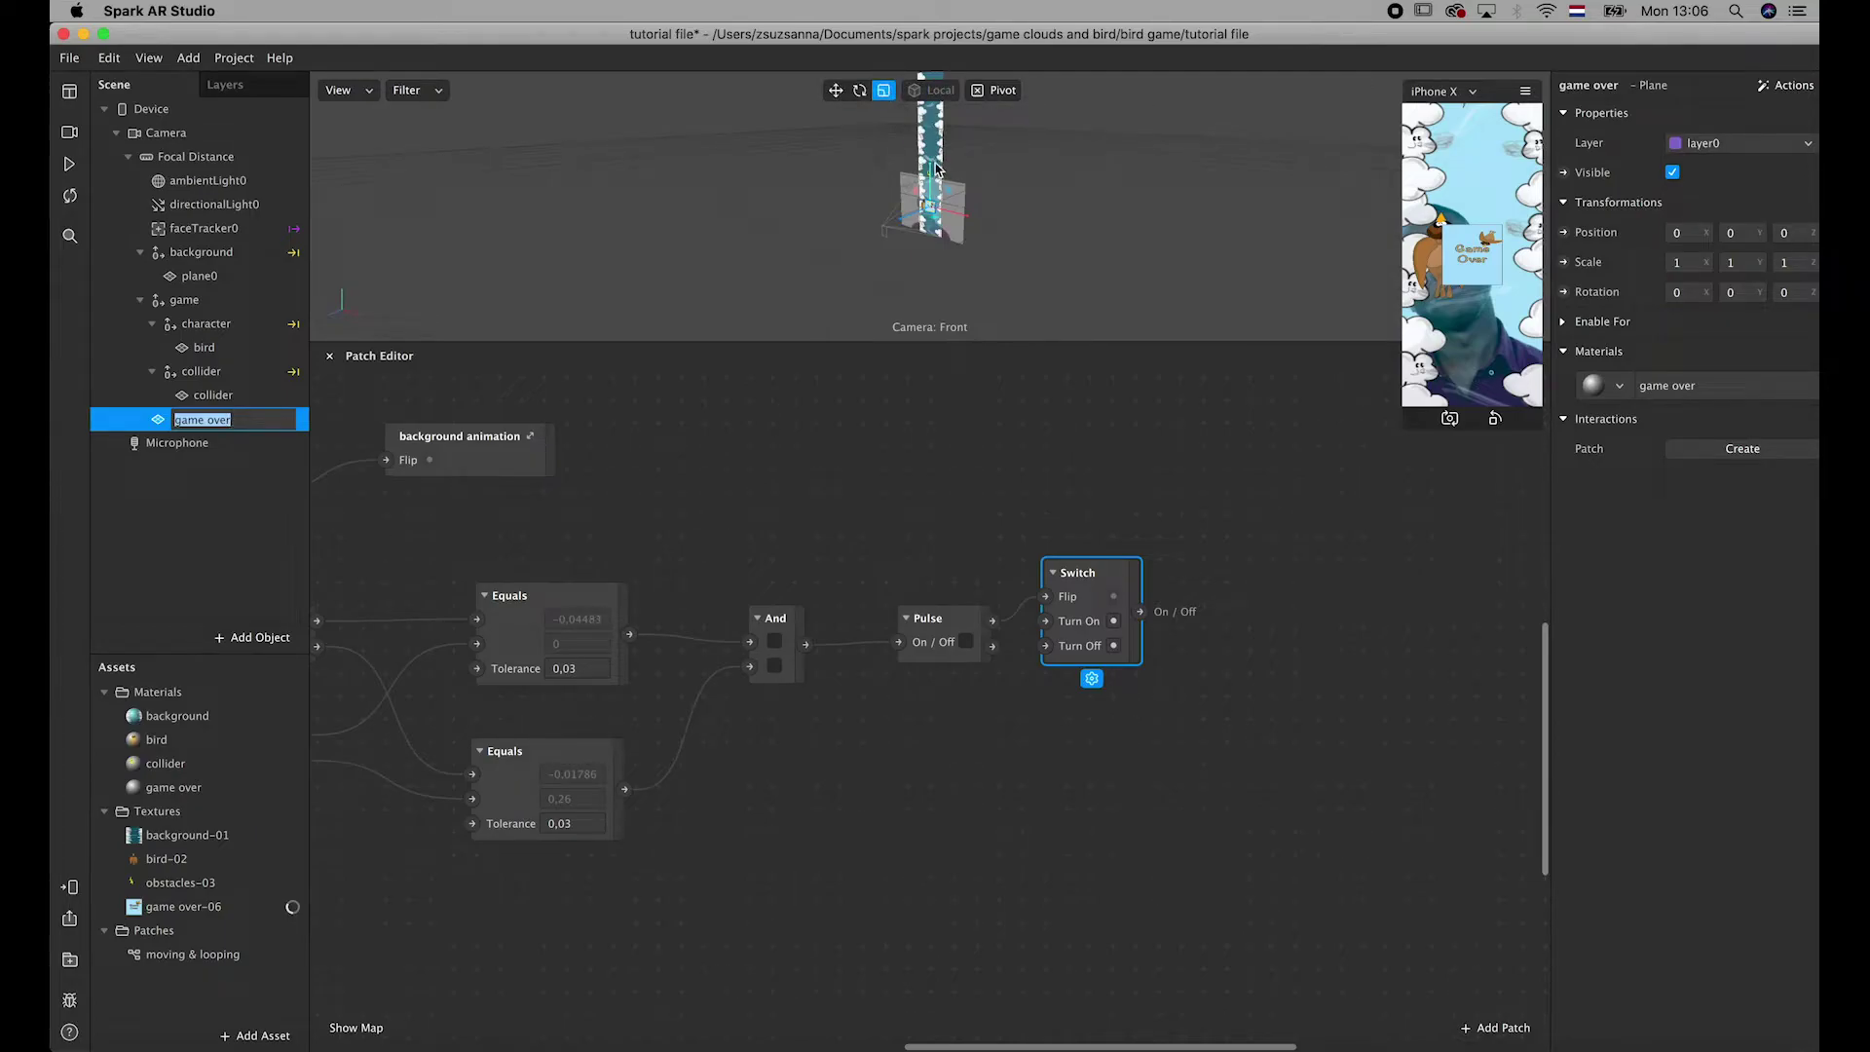
pyautogui.moveTo(930, 175); pyautogui.dragTo(989, 0)
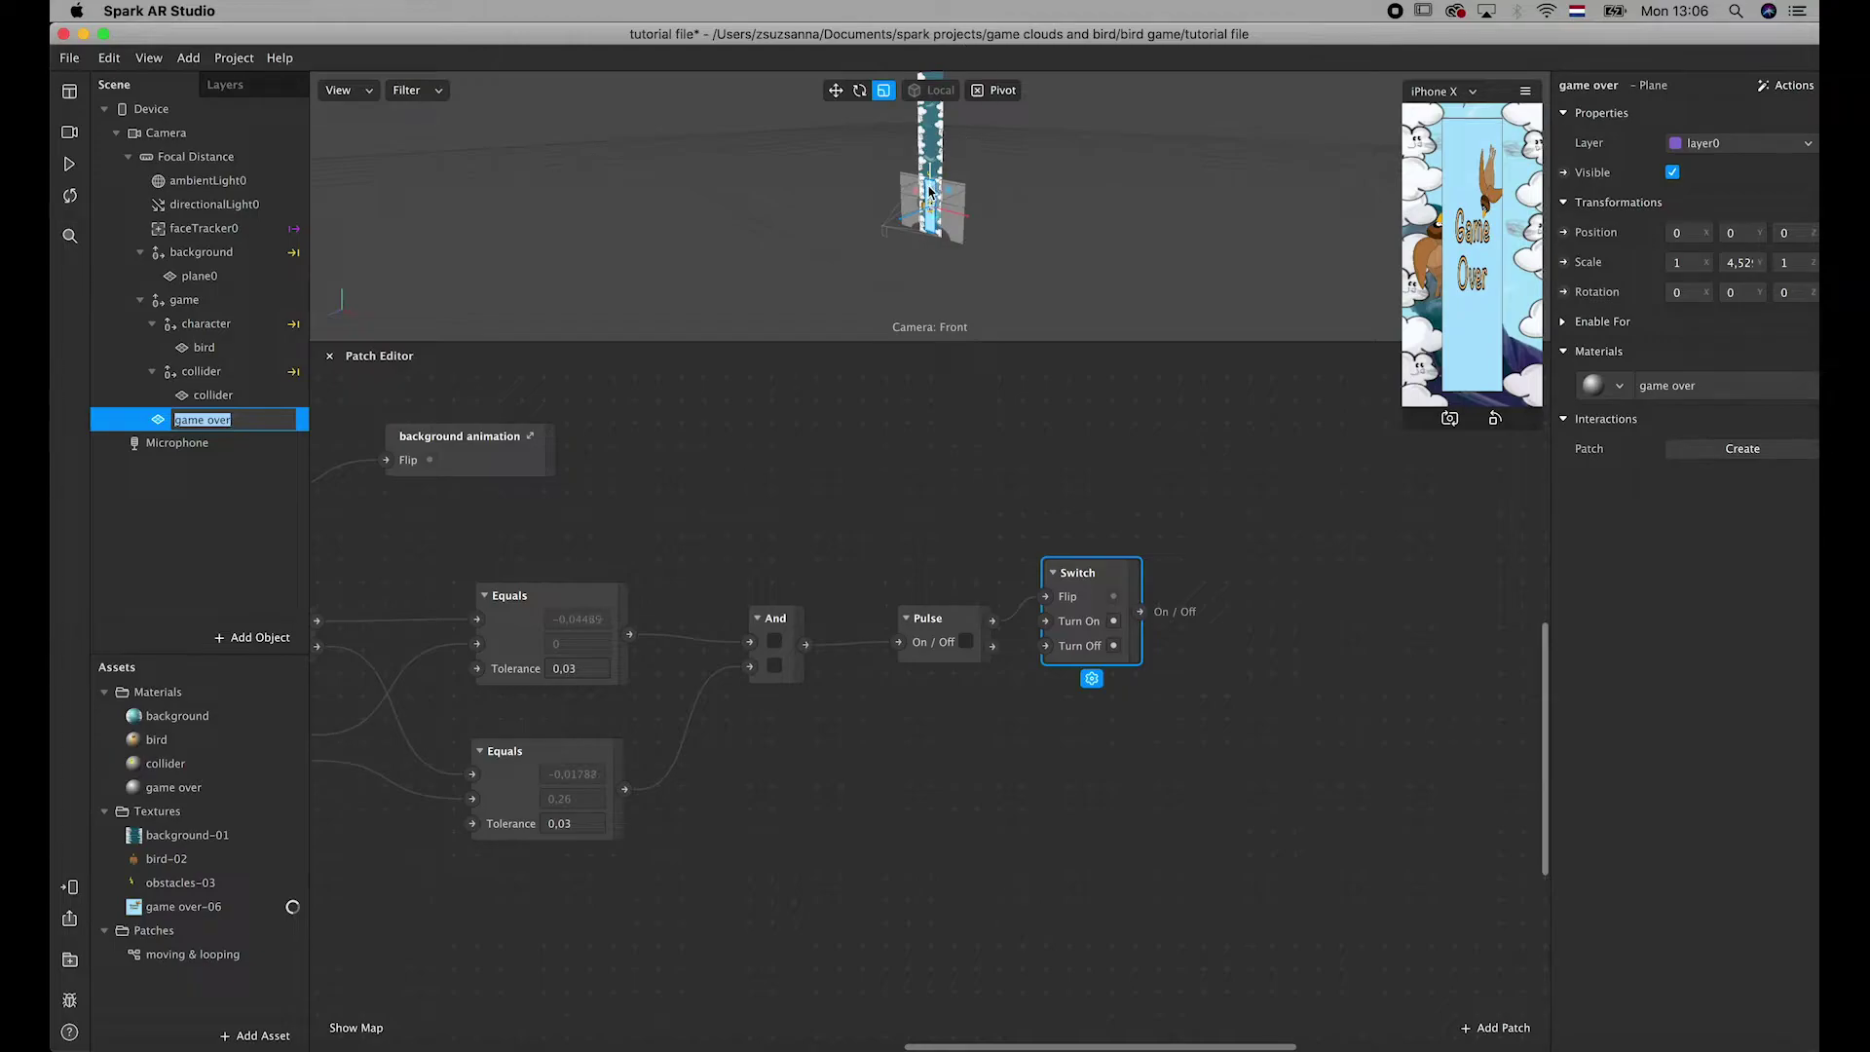
pyautogui.moveTo(930, 192); pyautogui.dragTo(1009, 222)
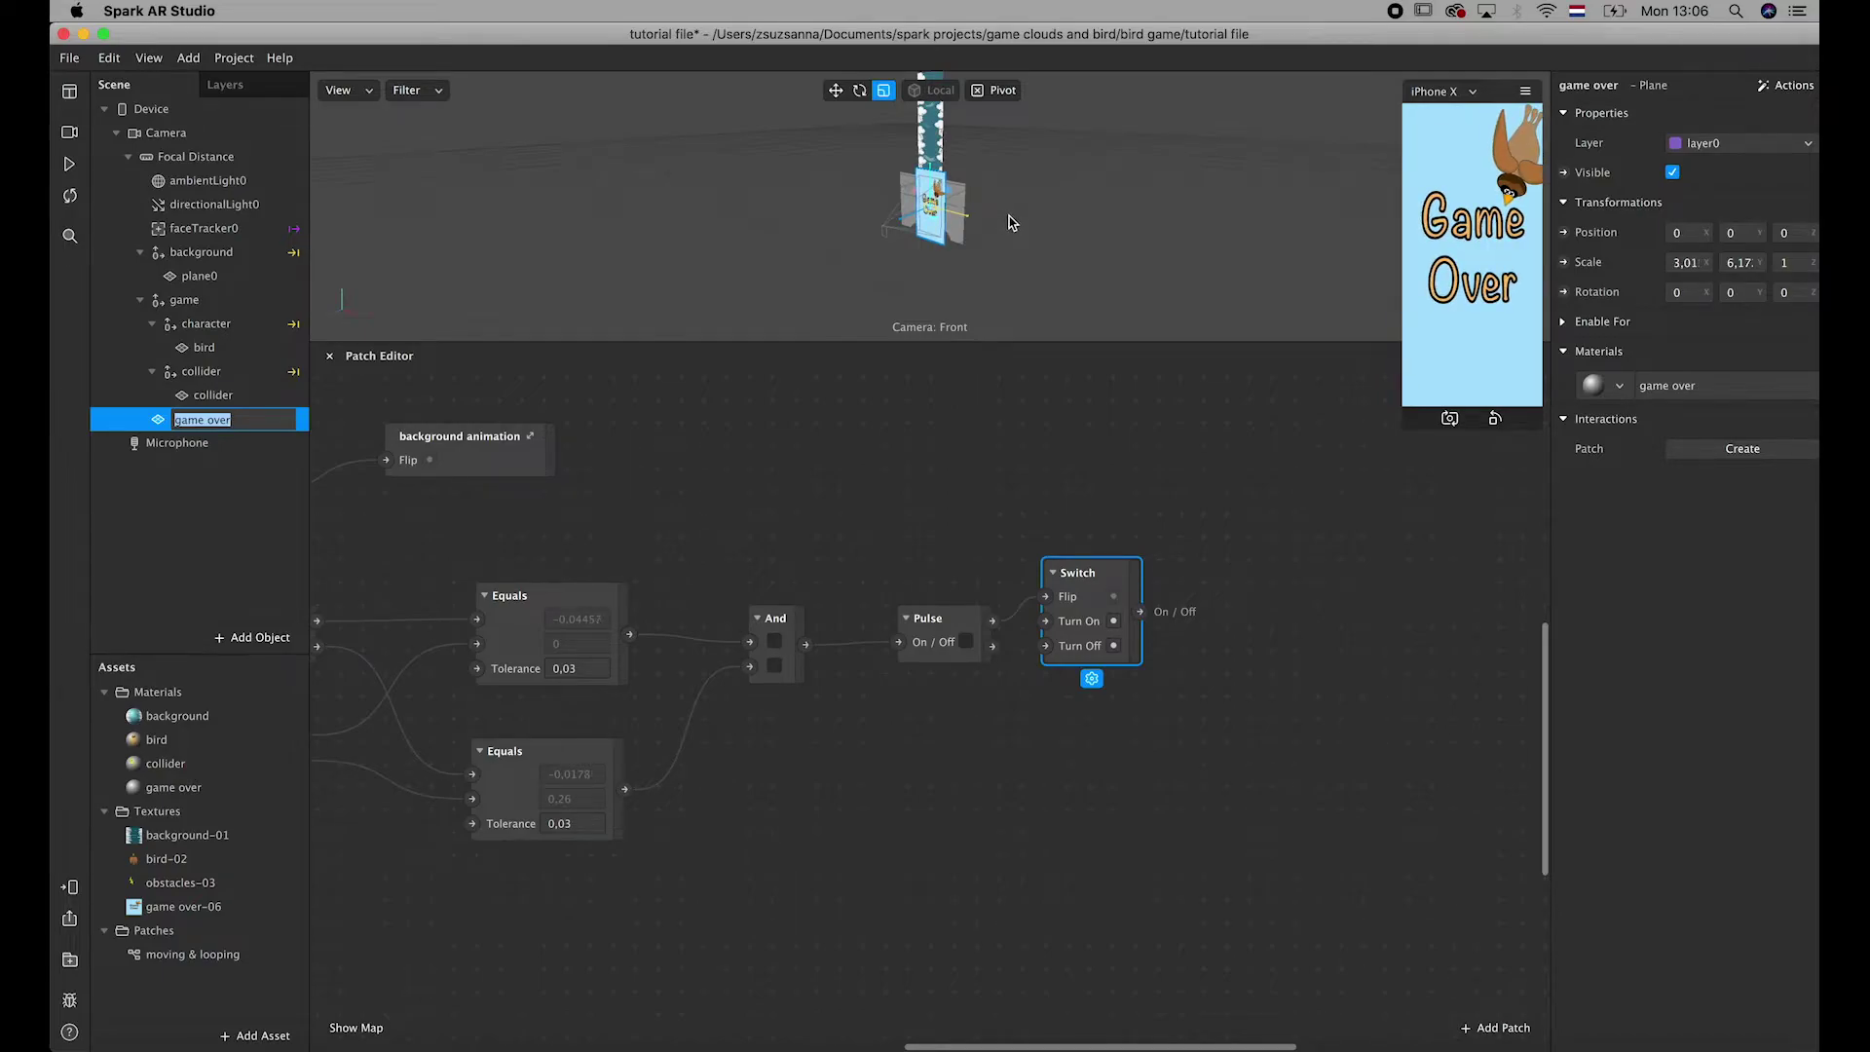
pyautogui.click(836, 91)
pyautogui.moveTo(964, 218); pyautogui.dragTo(964, 219)
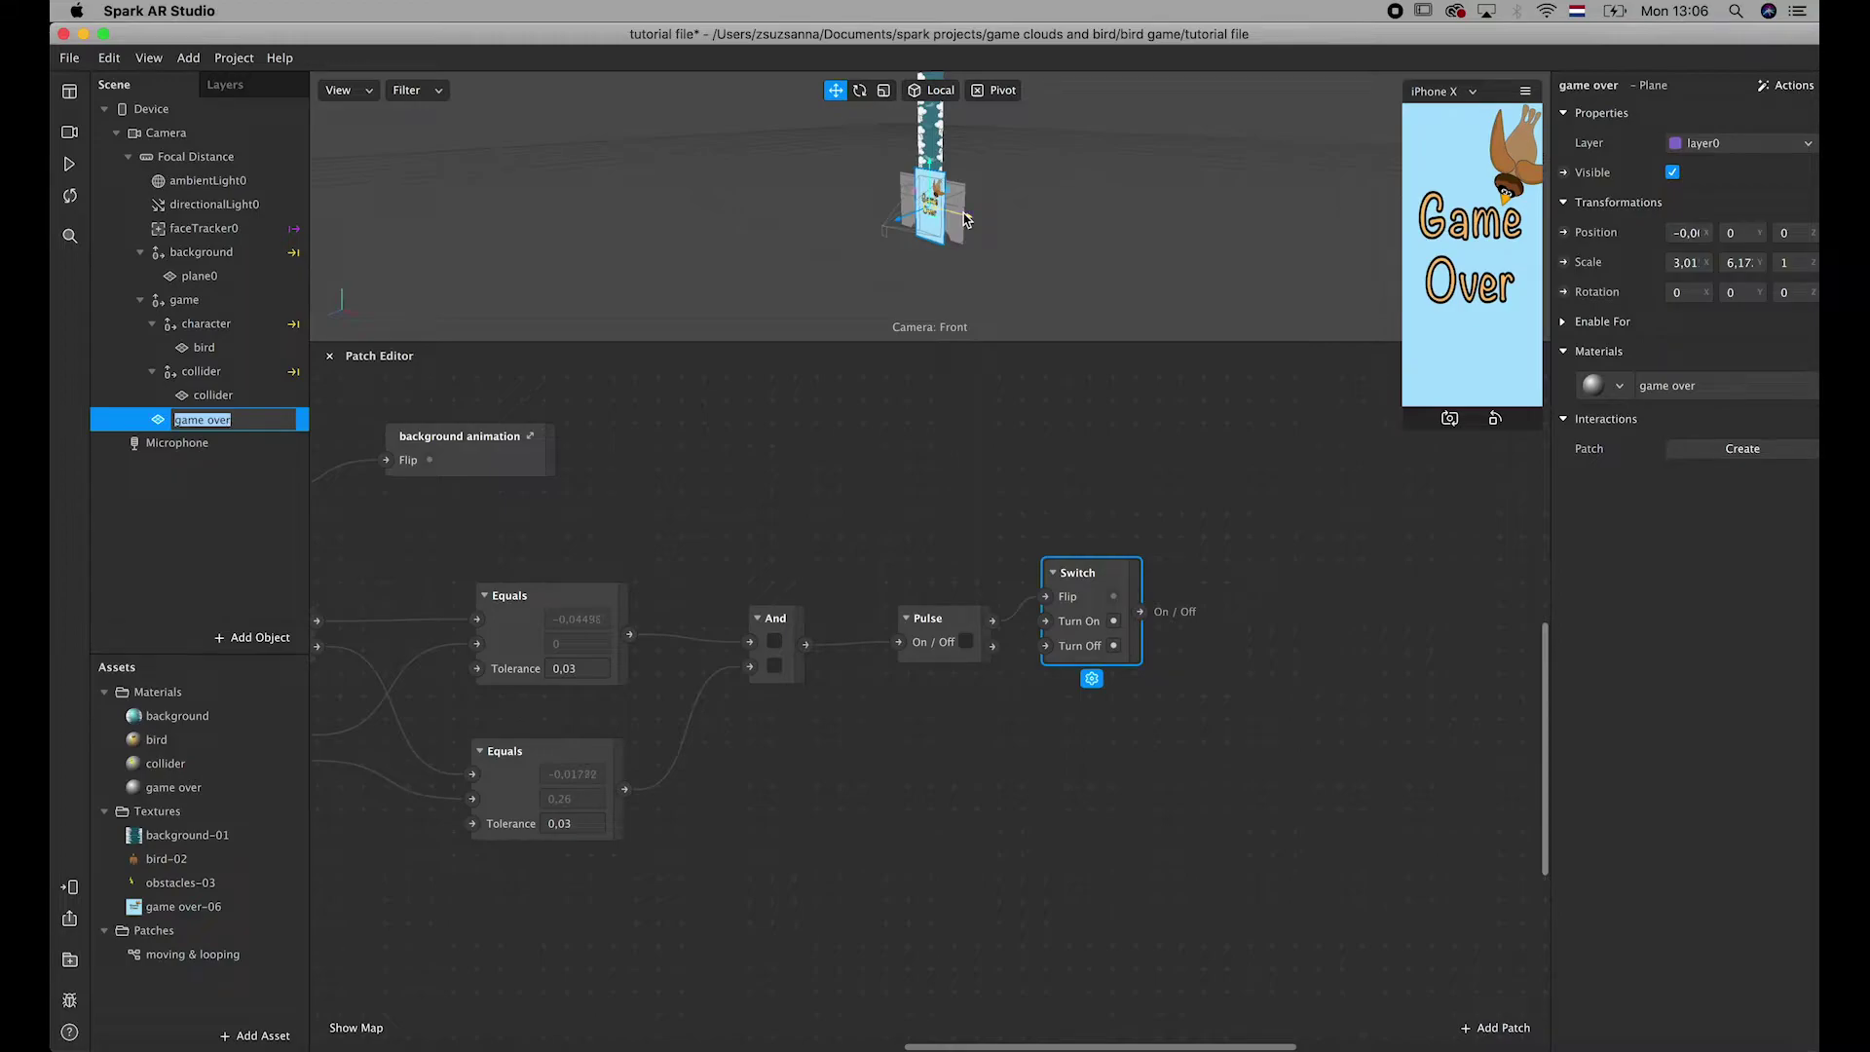
pyautogui.click(800, 506)
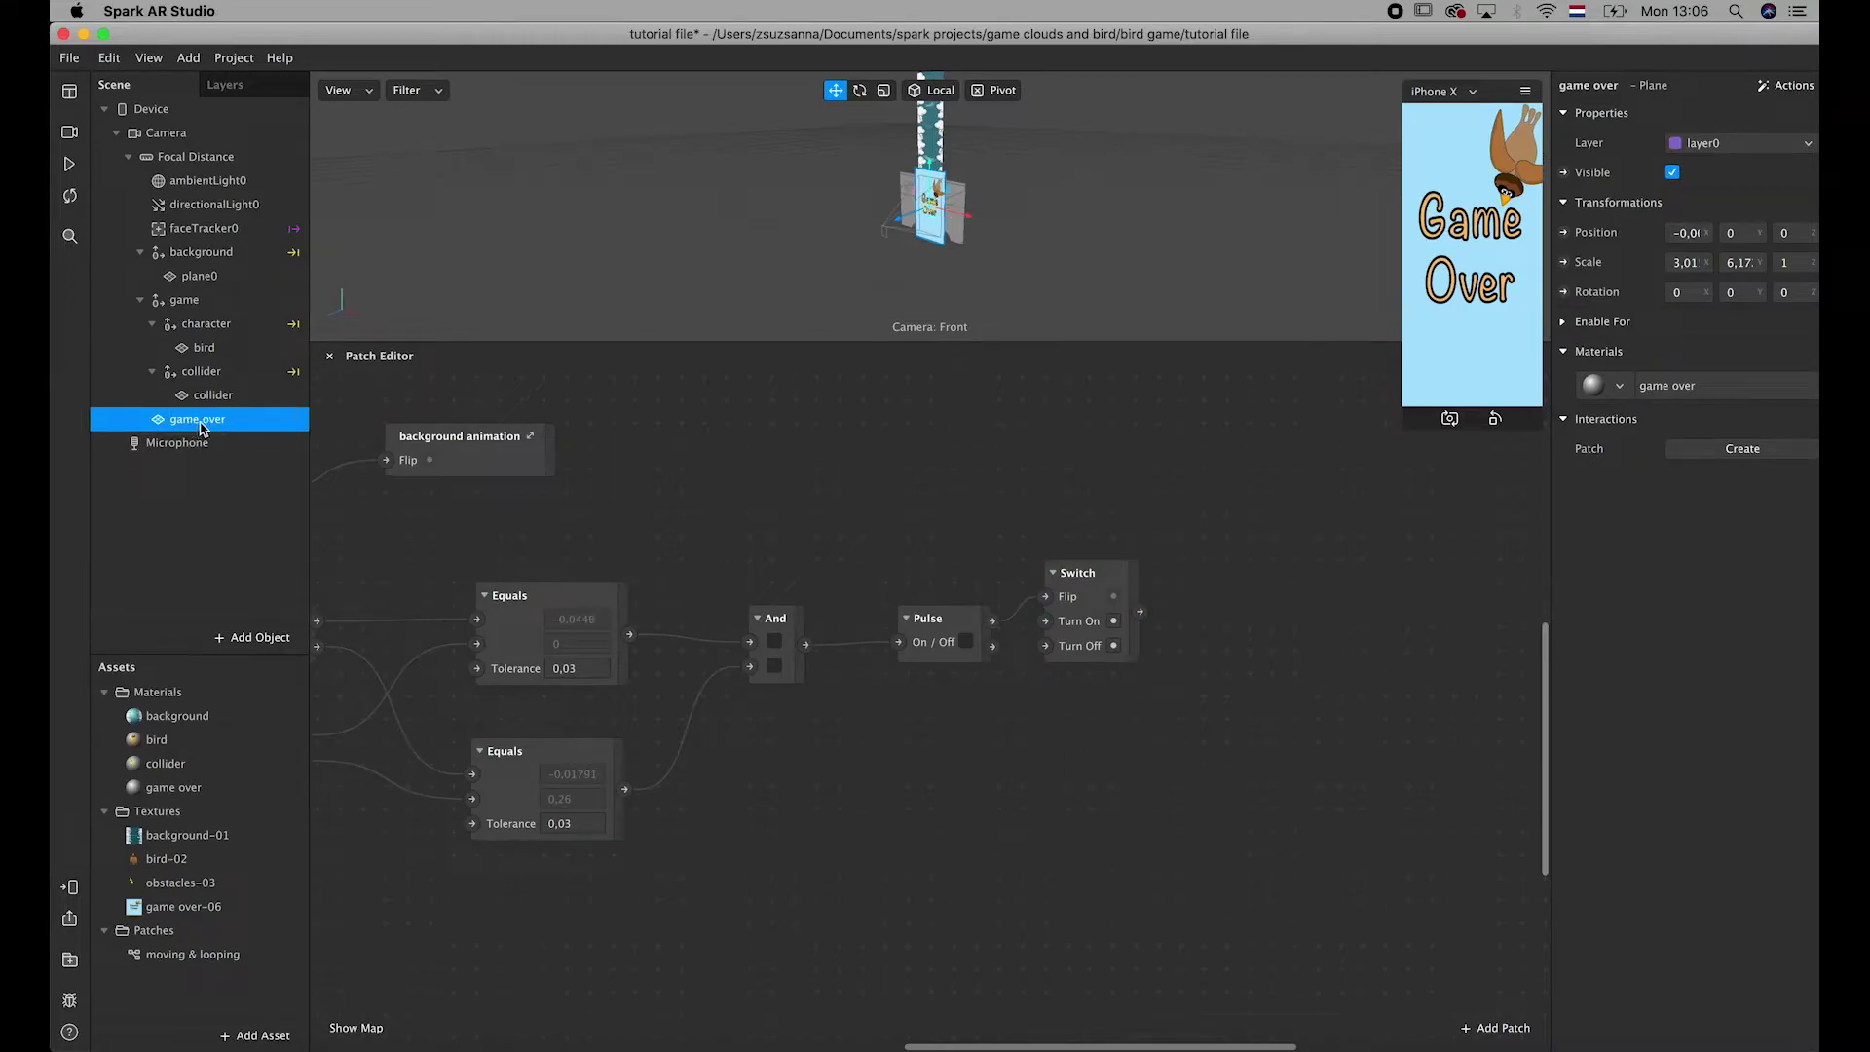
# - Create a Visible patch for the game over plane, place it beside the Switch, and connect the Switch output to it
pyautogui.doubleClick(243, 420)
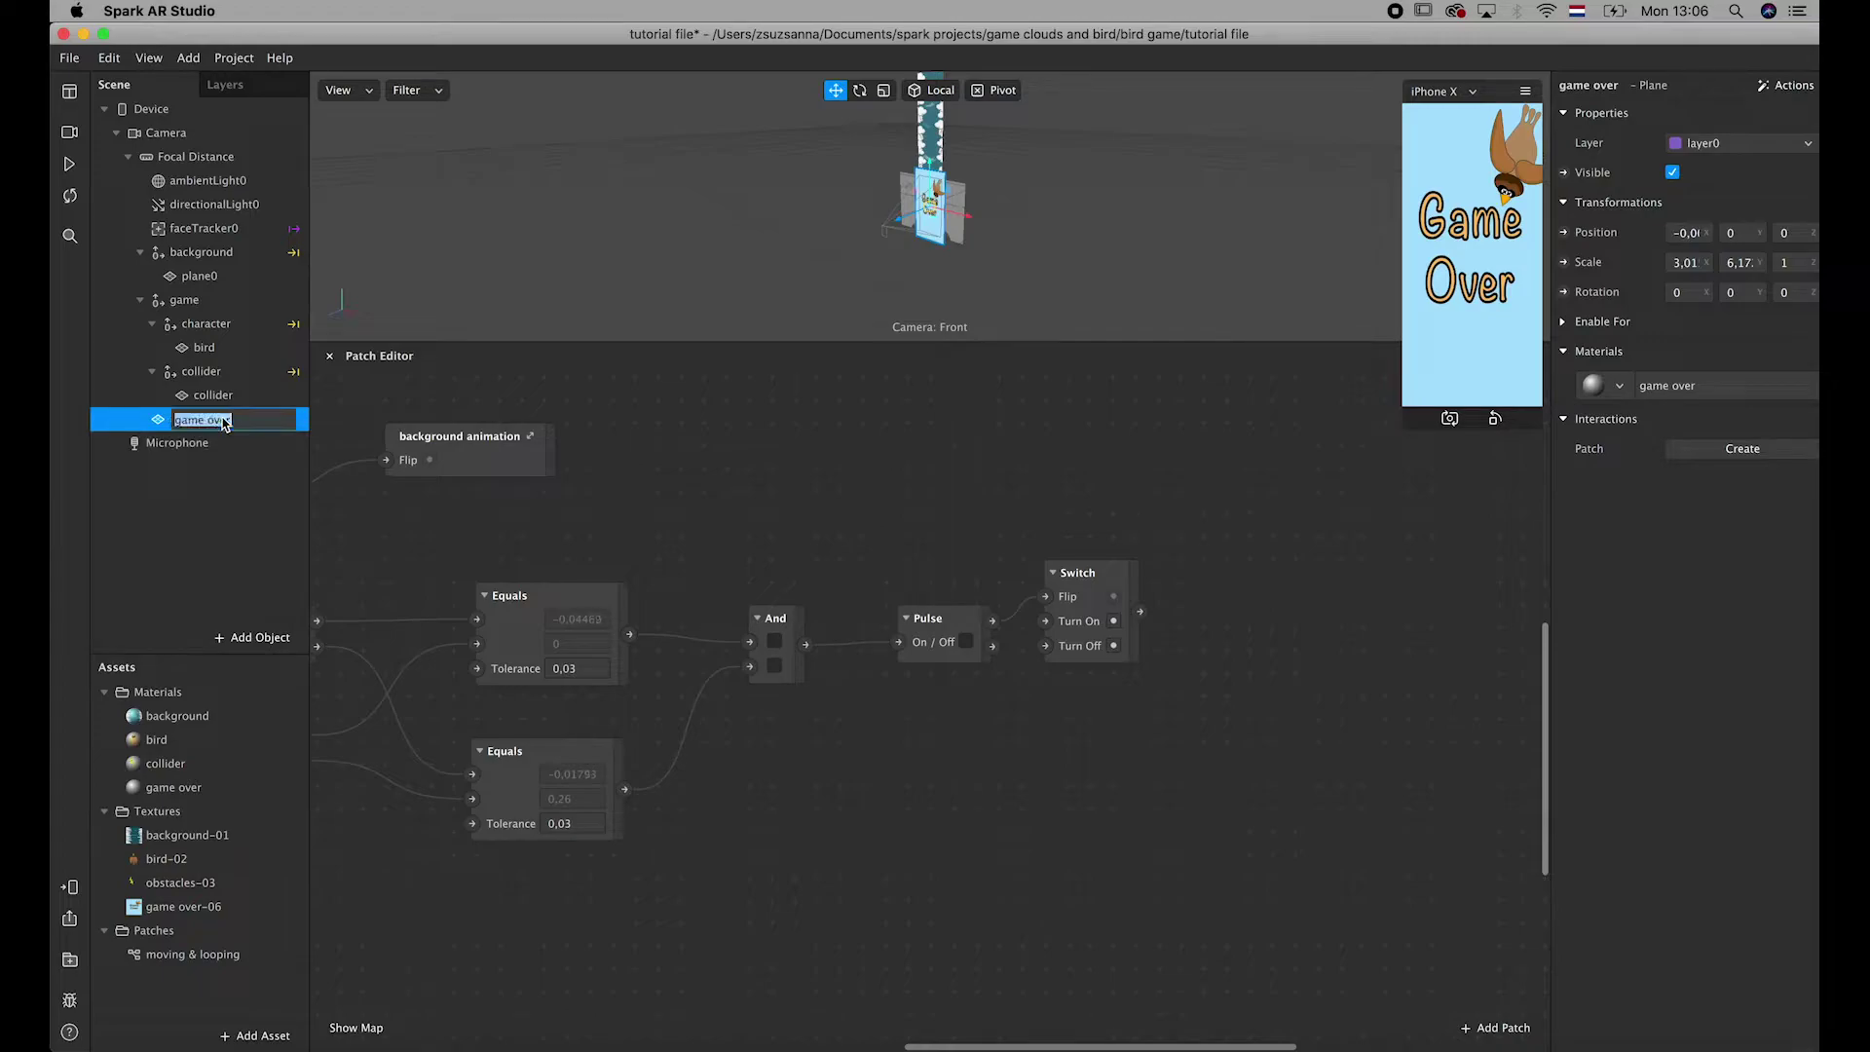
pyautogui.click(290, 529)
pyautogui.click(192, 425)
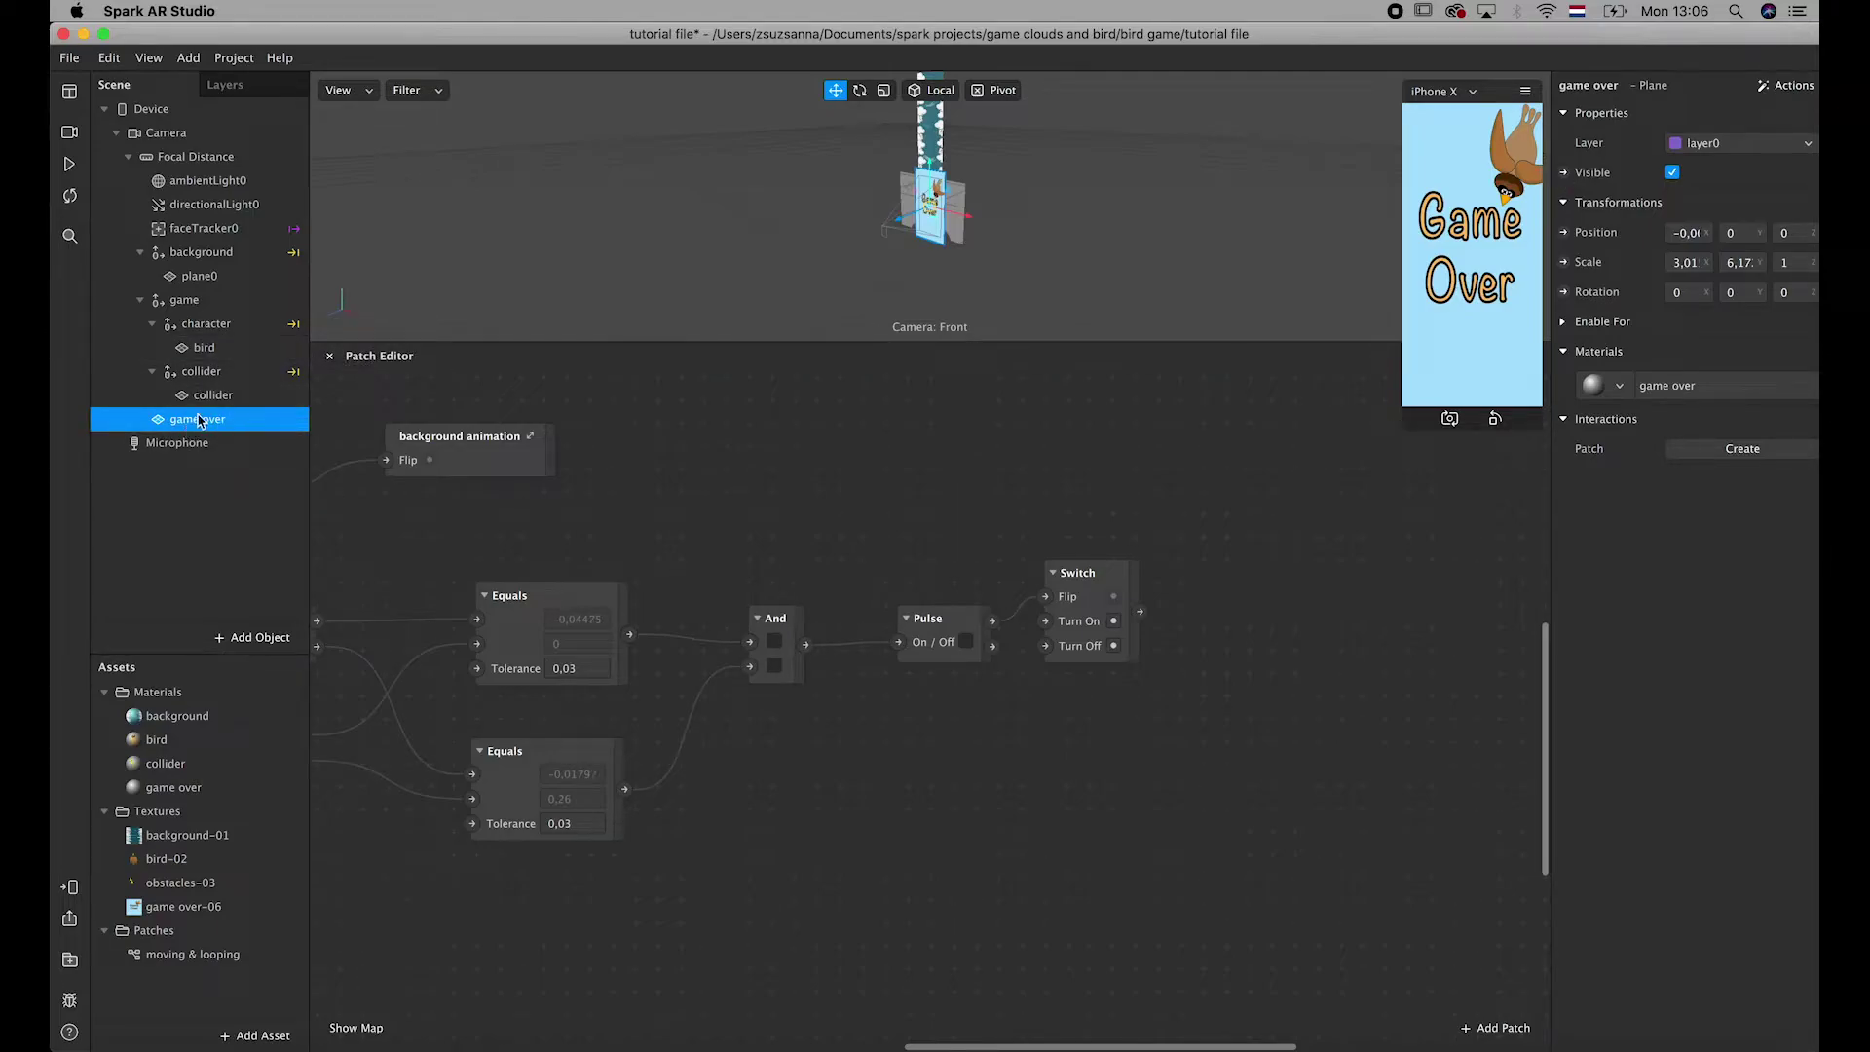
pyautogui.click(1564, 173)
pyautogui.moveTo(979, 735); pyautogui.dragTo(1289, 597)
pyautogui.moveTo(1140, 612); pyautogui.dragTo(1251, 622)
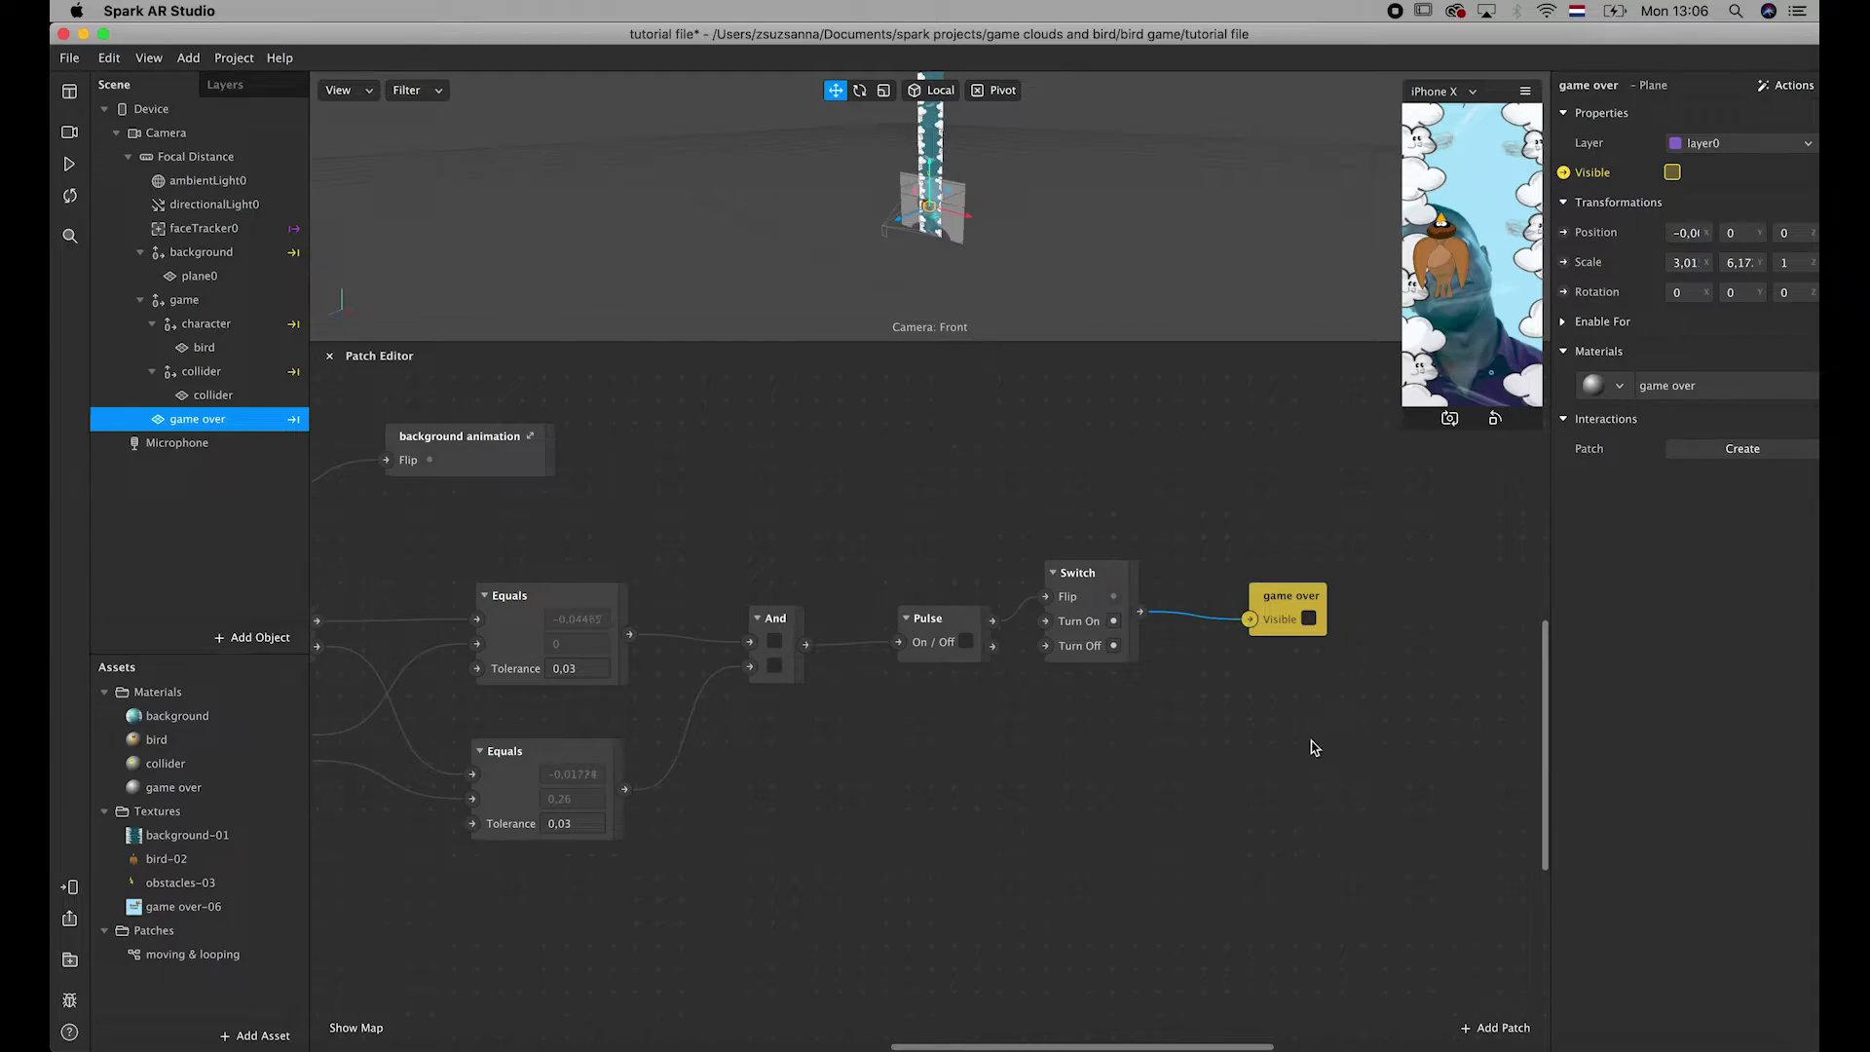
pyautogui.hscroll(-2, 1081, 750)
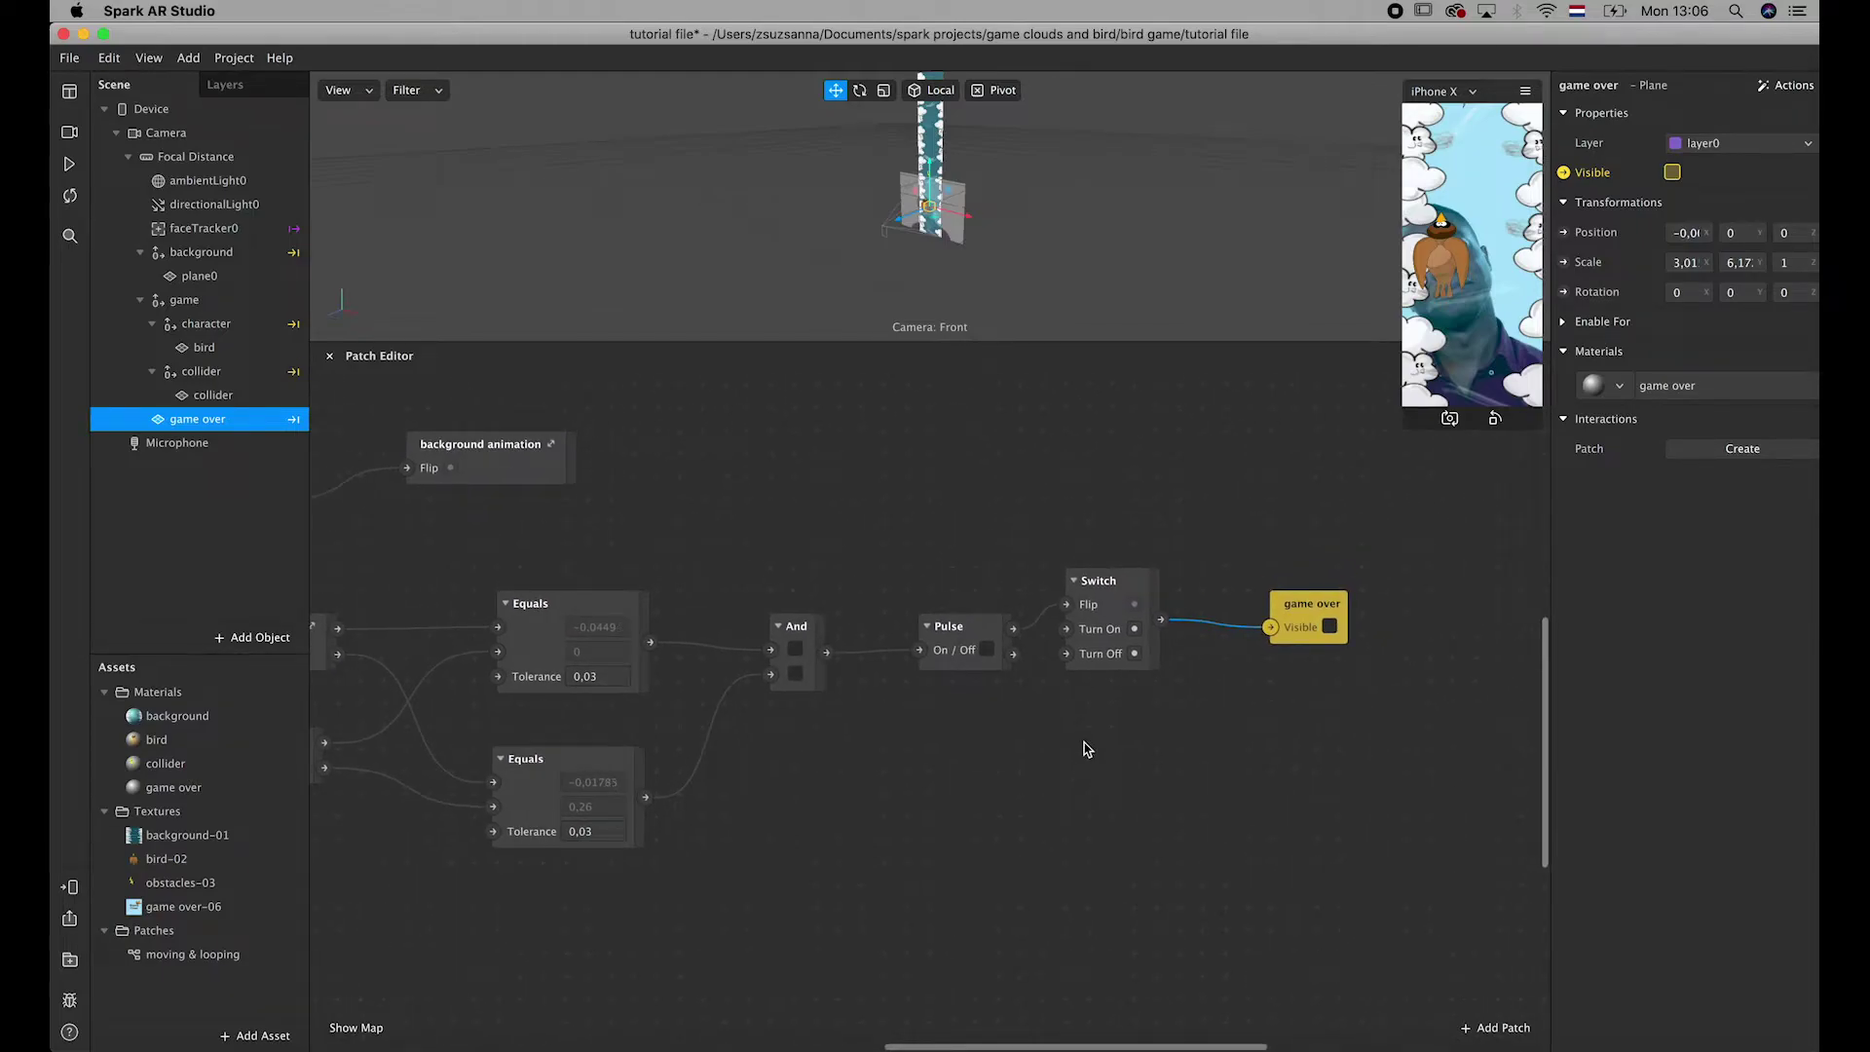
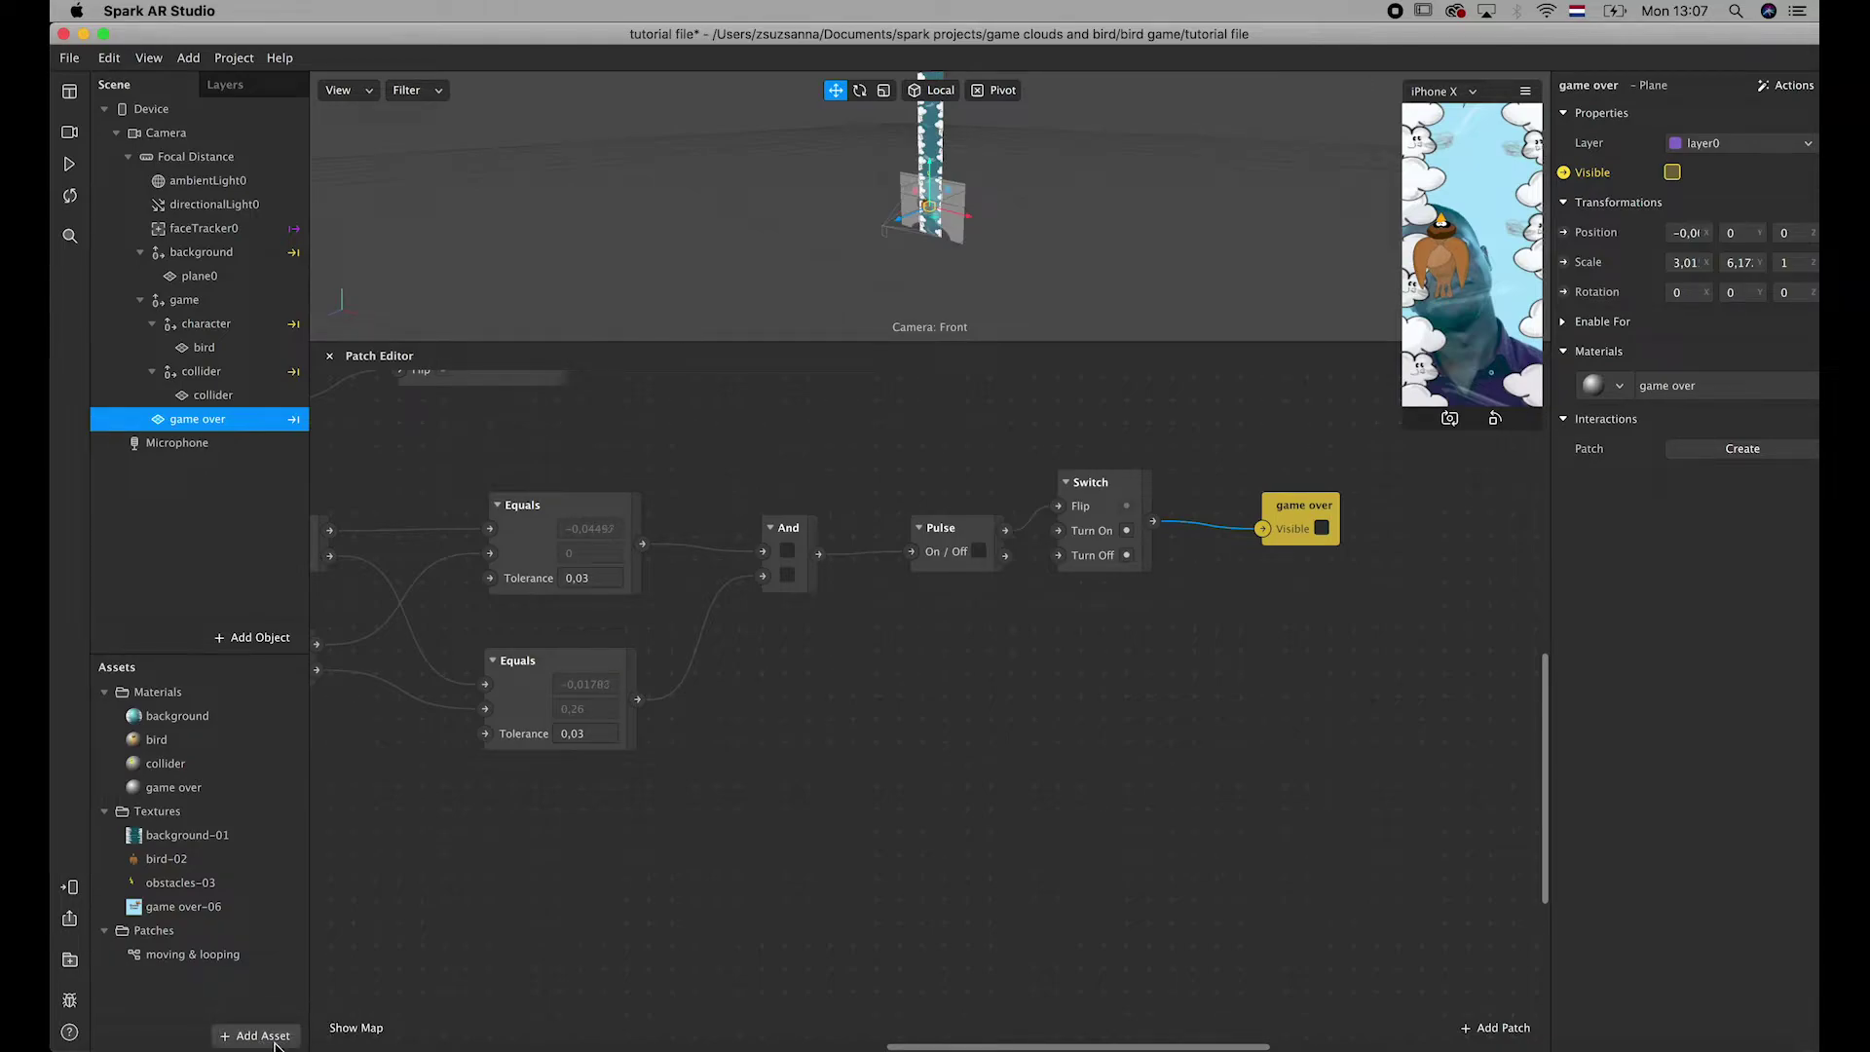
# - Add a script asset to the project and give it a To Script variable of type Number
pyautogui.click(256, 1036)
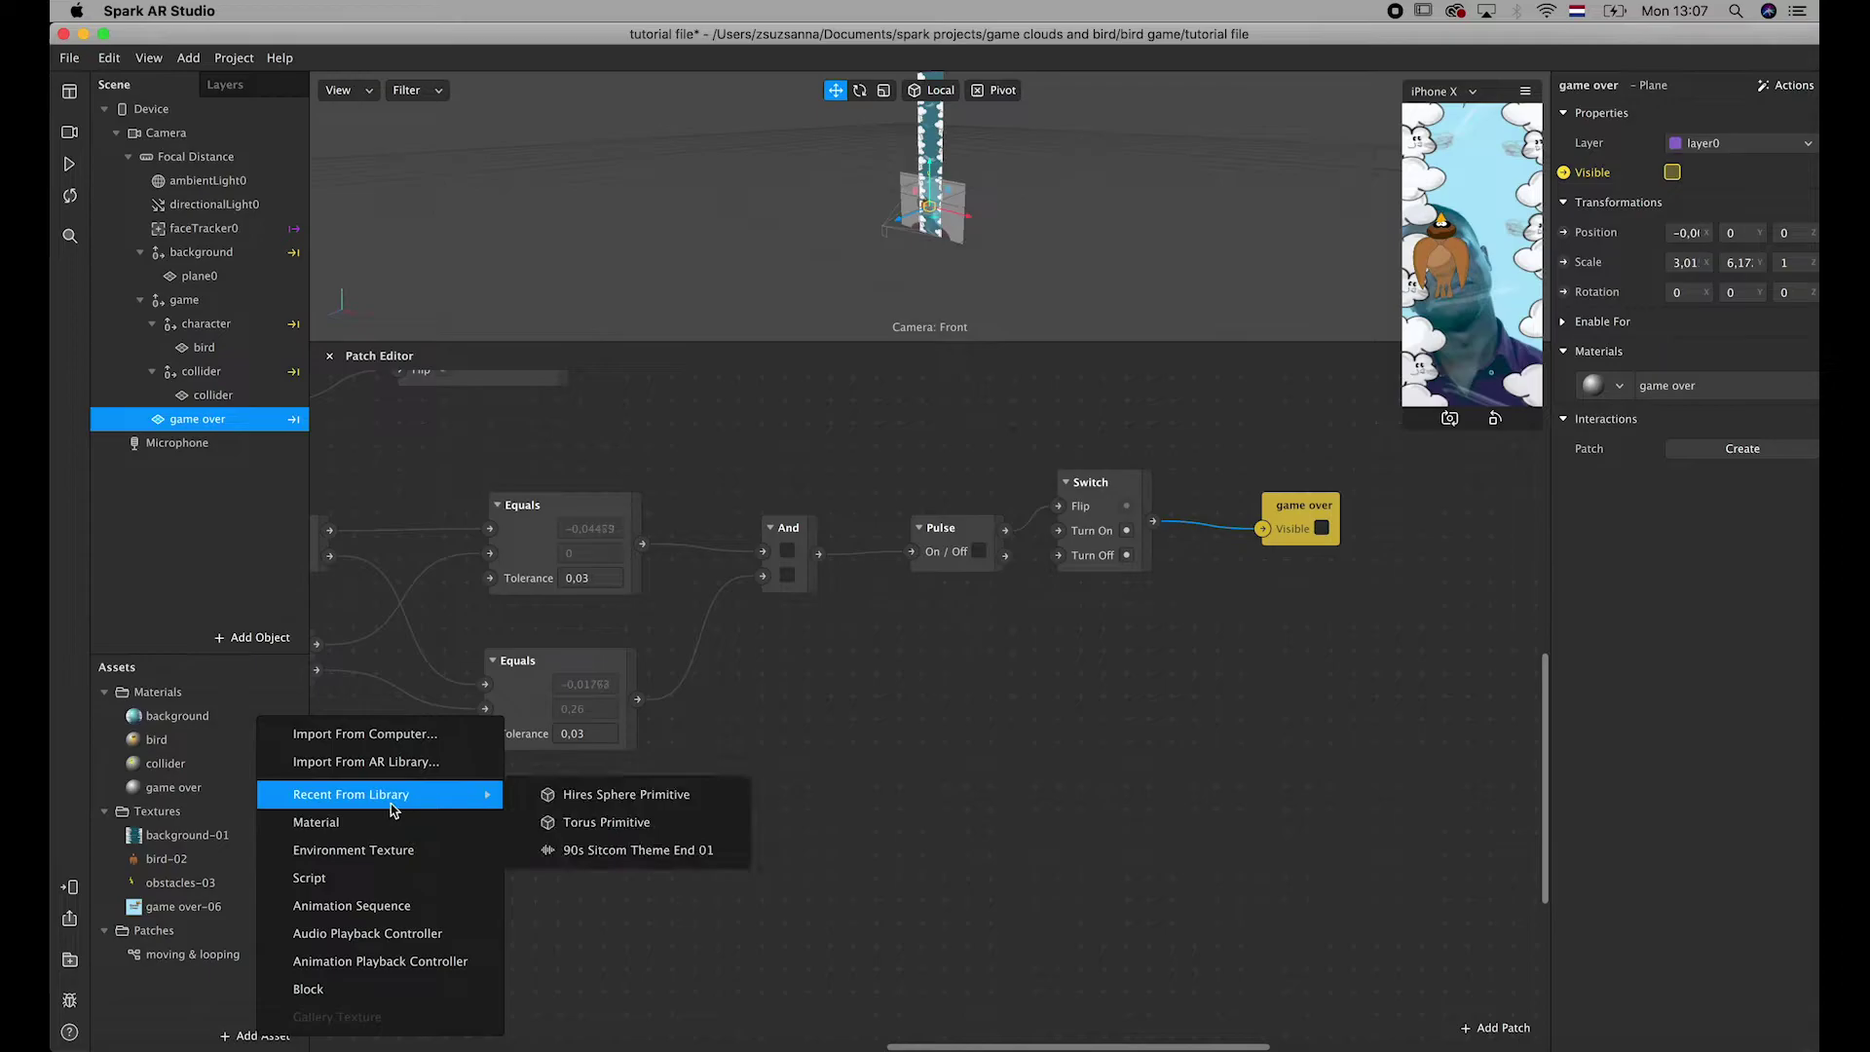
pyautogui.click(374, 879)
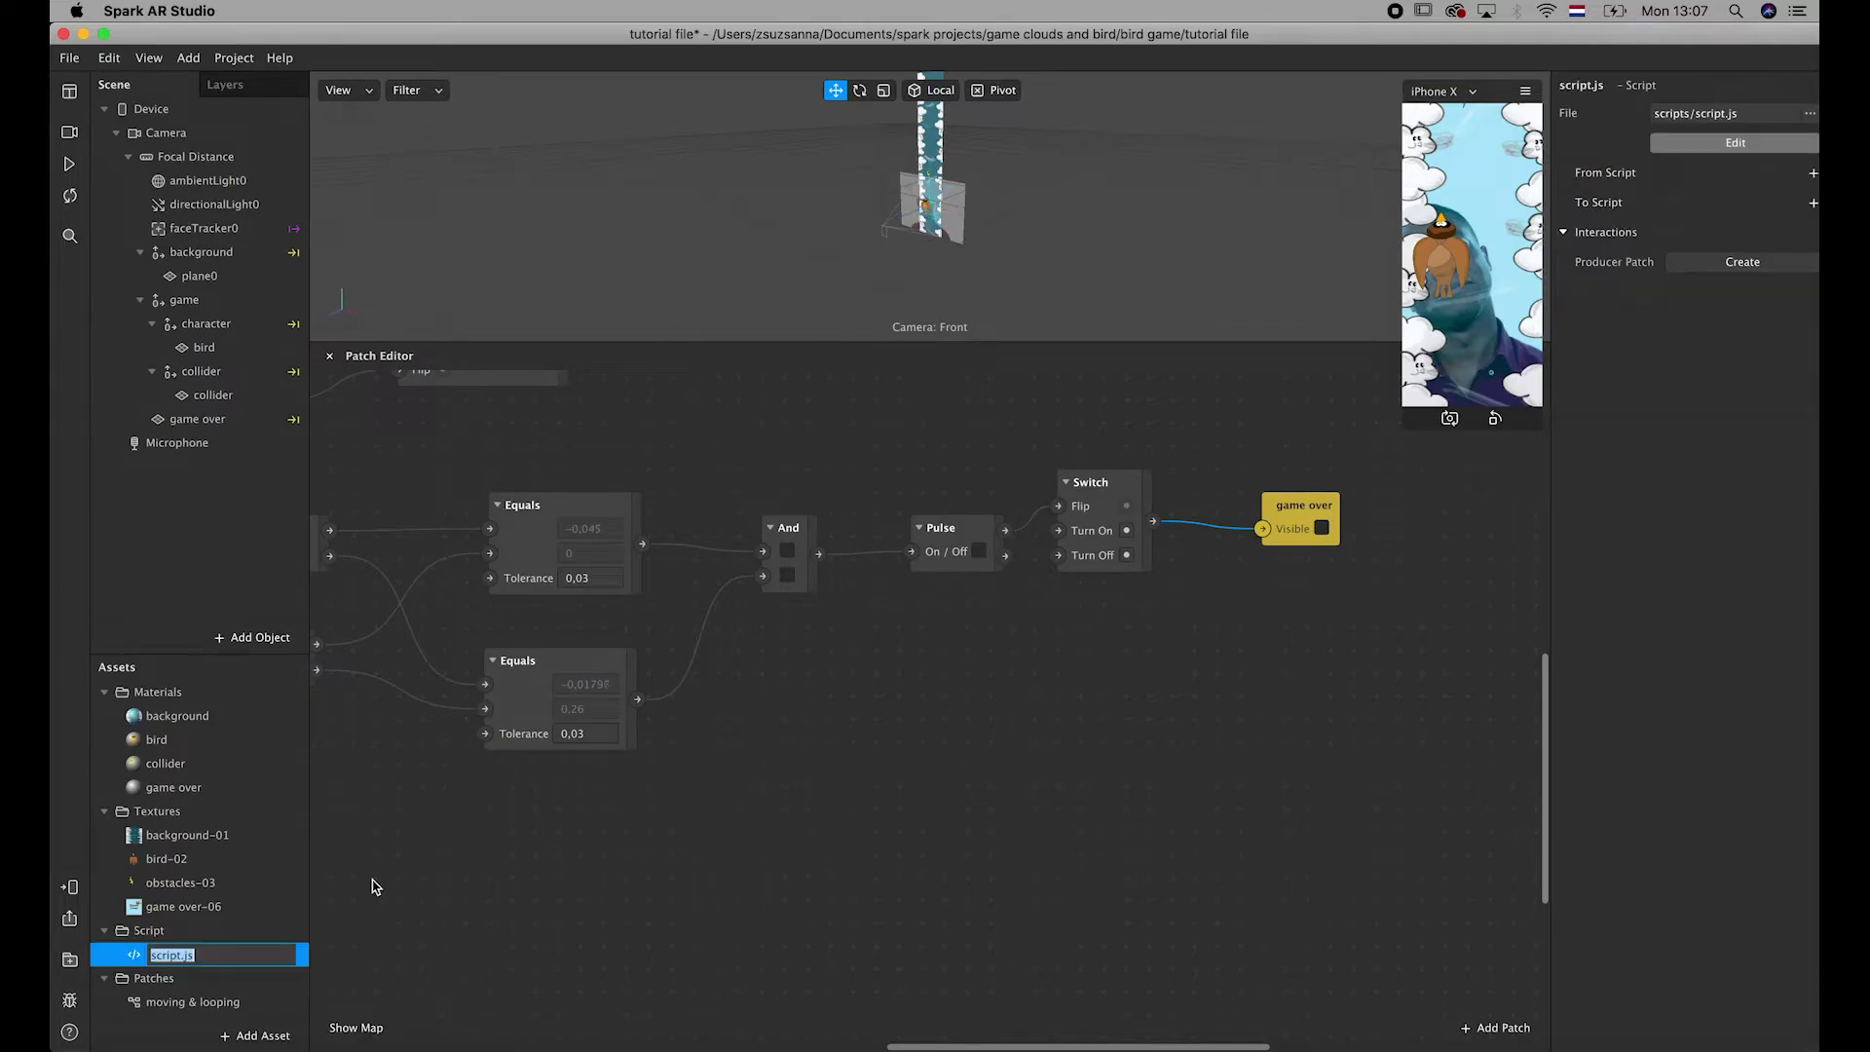
pyautogui.click(203, 907)
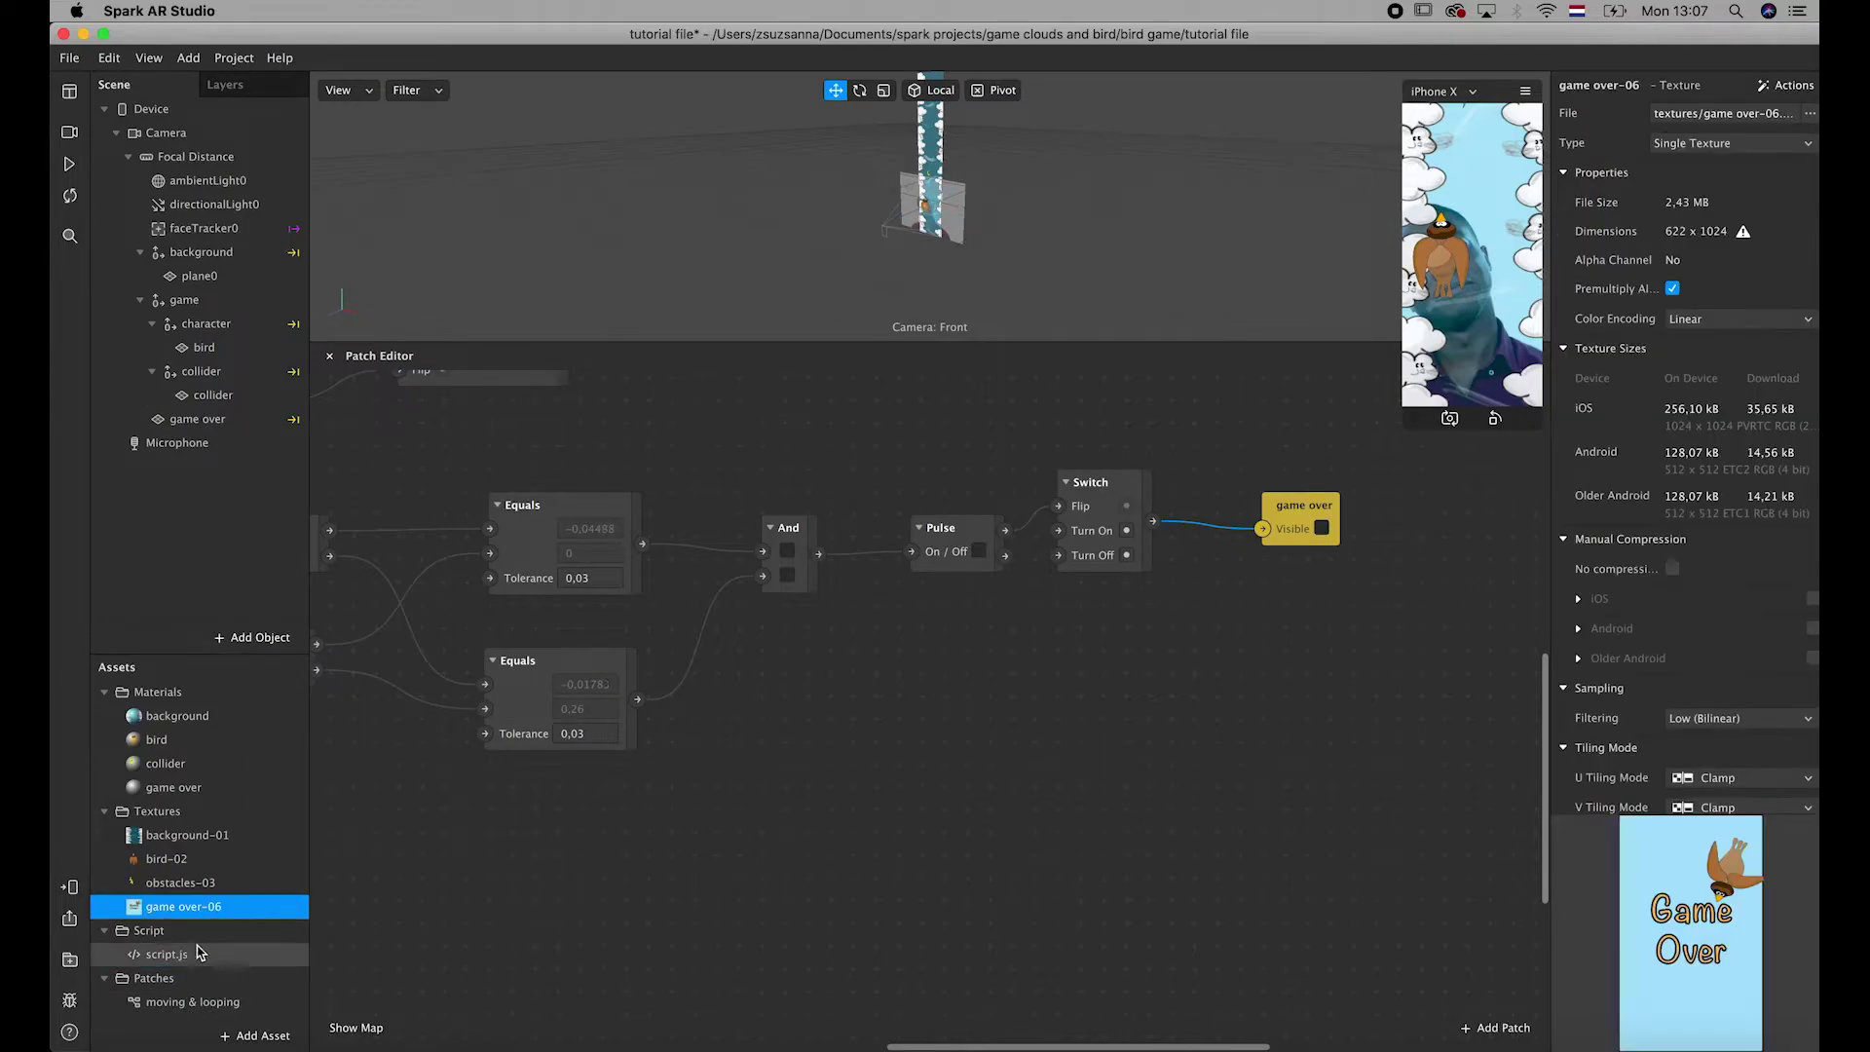
pyautogui.click(181, 964)
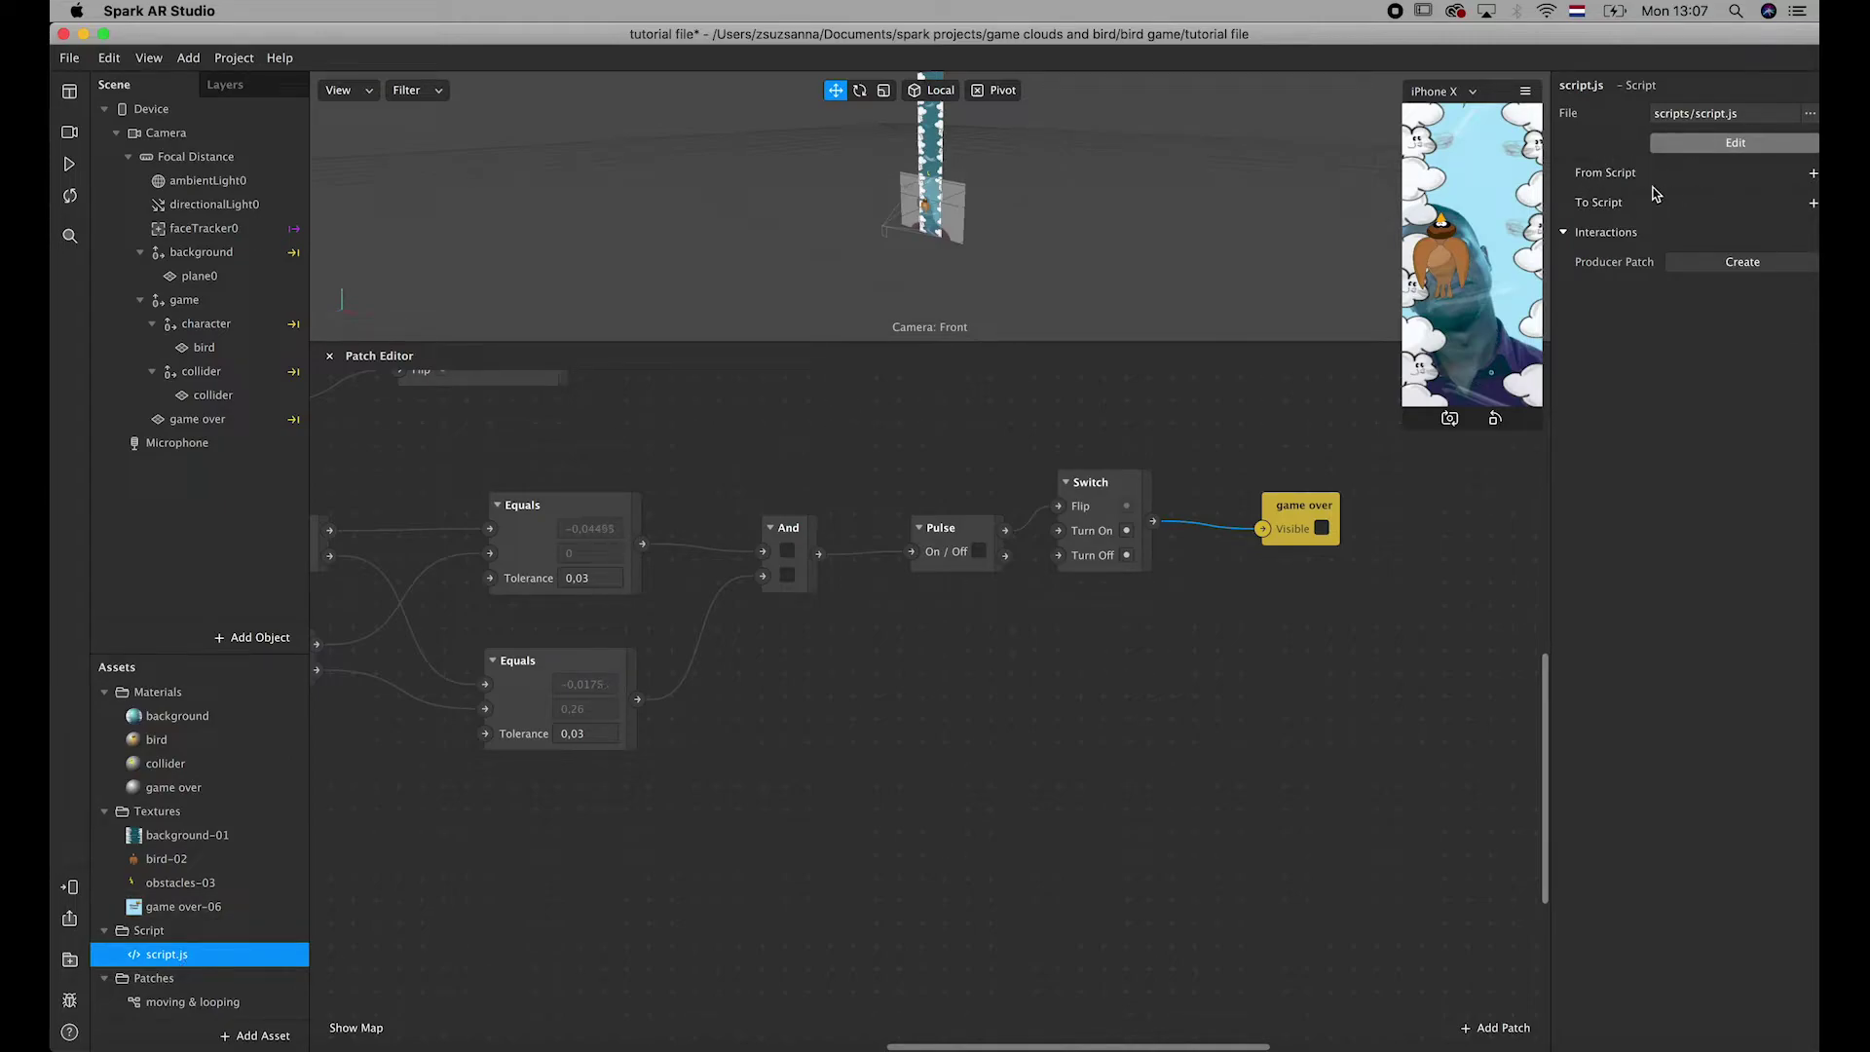
pyautogui.click(1813, 204)
pyautogui.click(1739, 261)
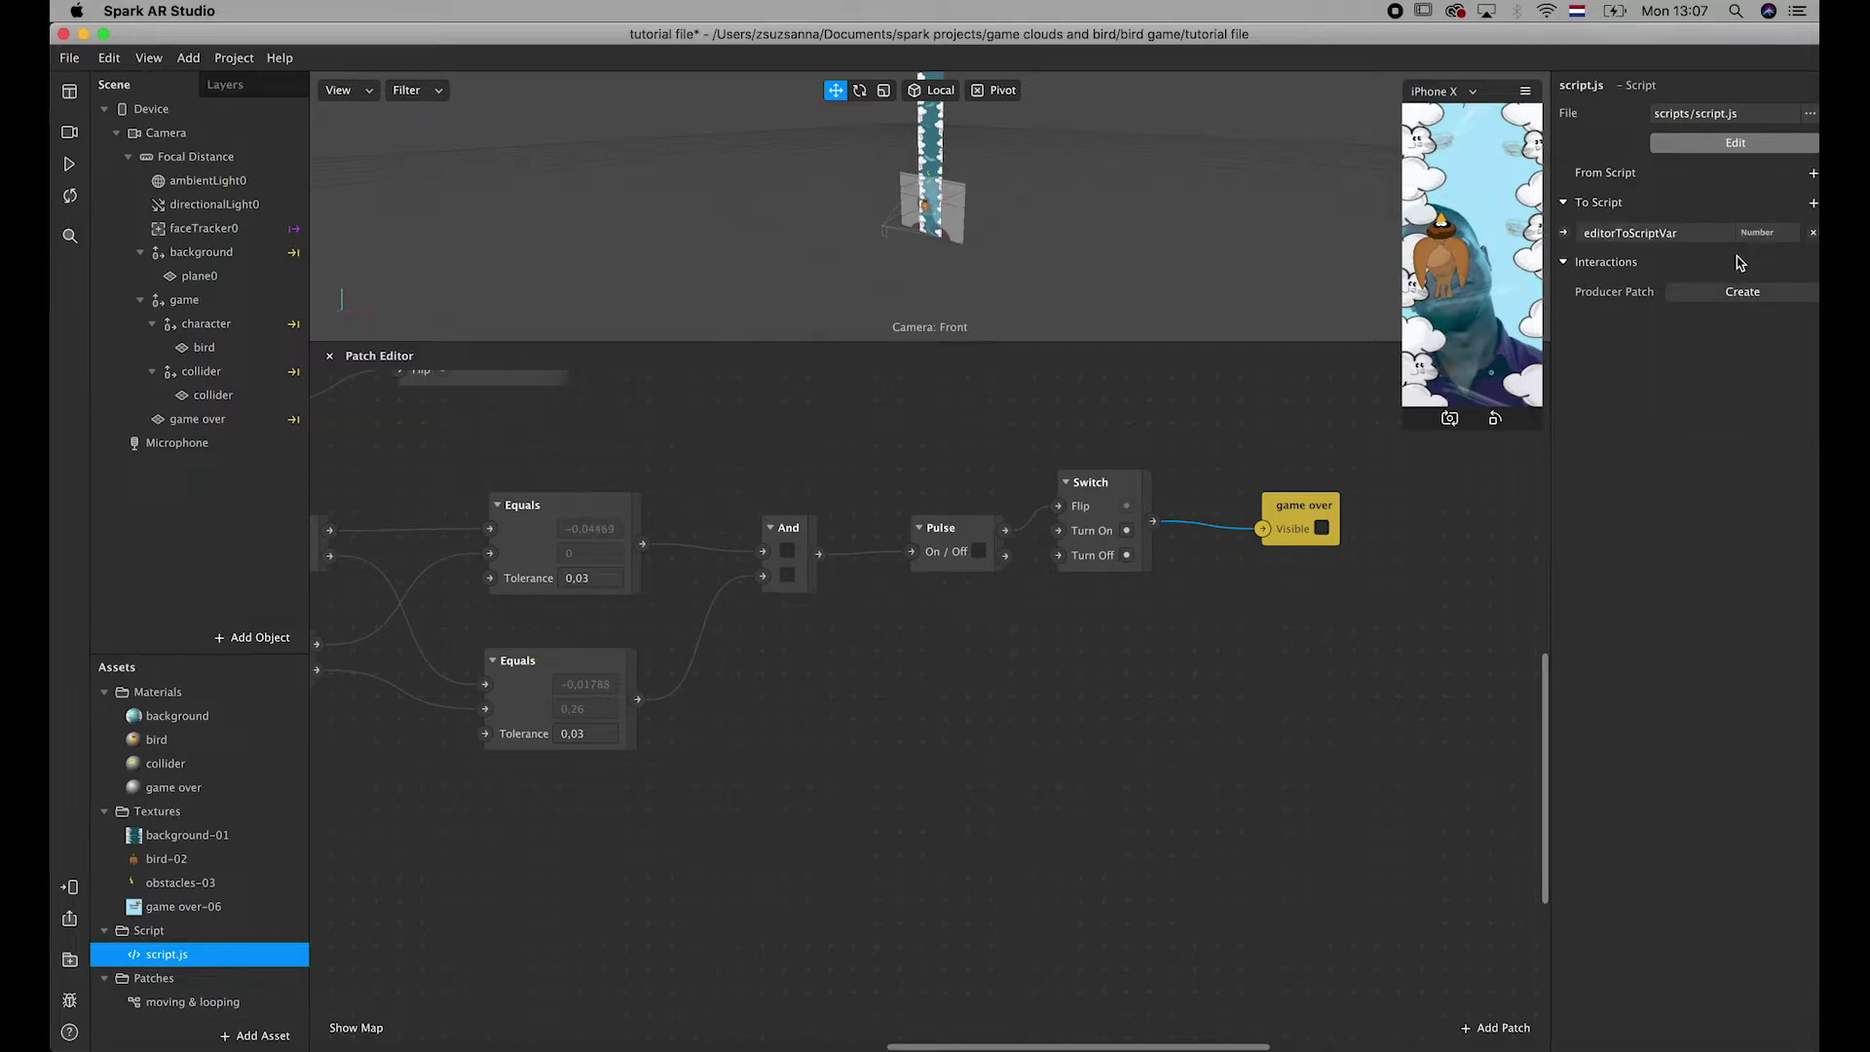
# - Rename the script's To Script variable as score
pyautogui.click(1697, 234)
pyautogui.press('BackSpace')
pyautogui.press('BackSpace')
pyautogui.press('BackSpace')
pyautogui.press('BackSpace')
pyautogui.press('BackSpace')
pyautogui.press('BackSpace')
pyautogui.press('BackSpace')
pyautogui.press('BackSpace')
pyautogui.press('BackSpace')
pyautogui.press('BackSpace')
pyautogui.press('BackSpace')
pyautogui.press('BackSpace')
pyautogui.press('BackSpace')
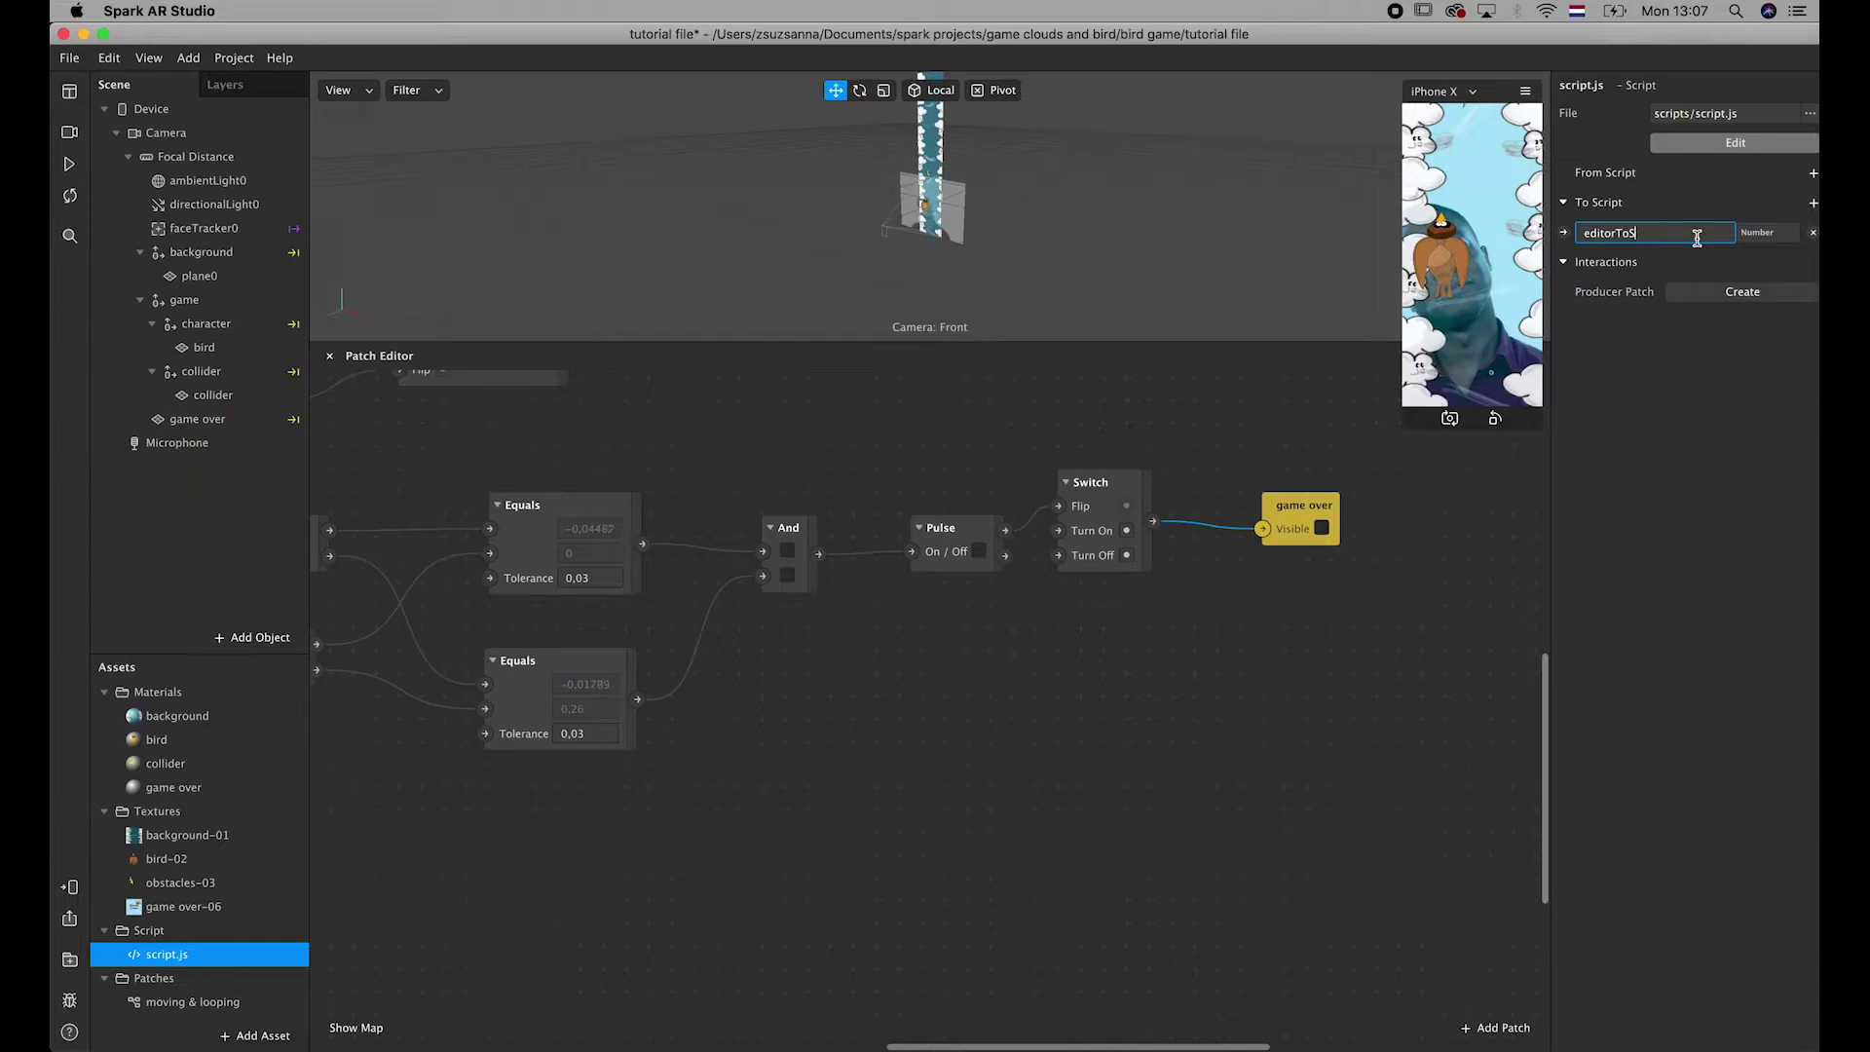
pyautogui.write('score')
pyautogui.press('Return')
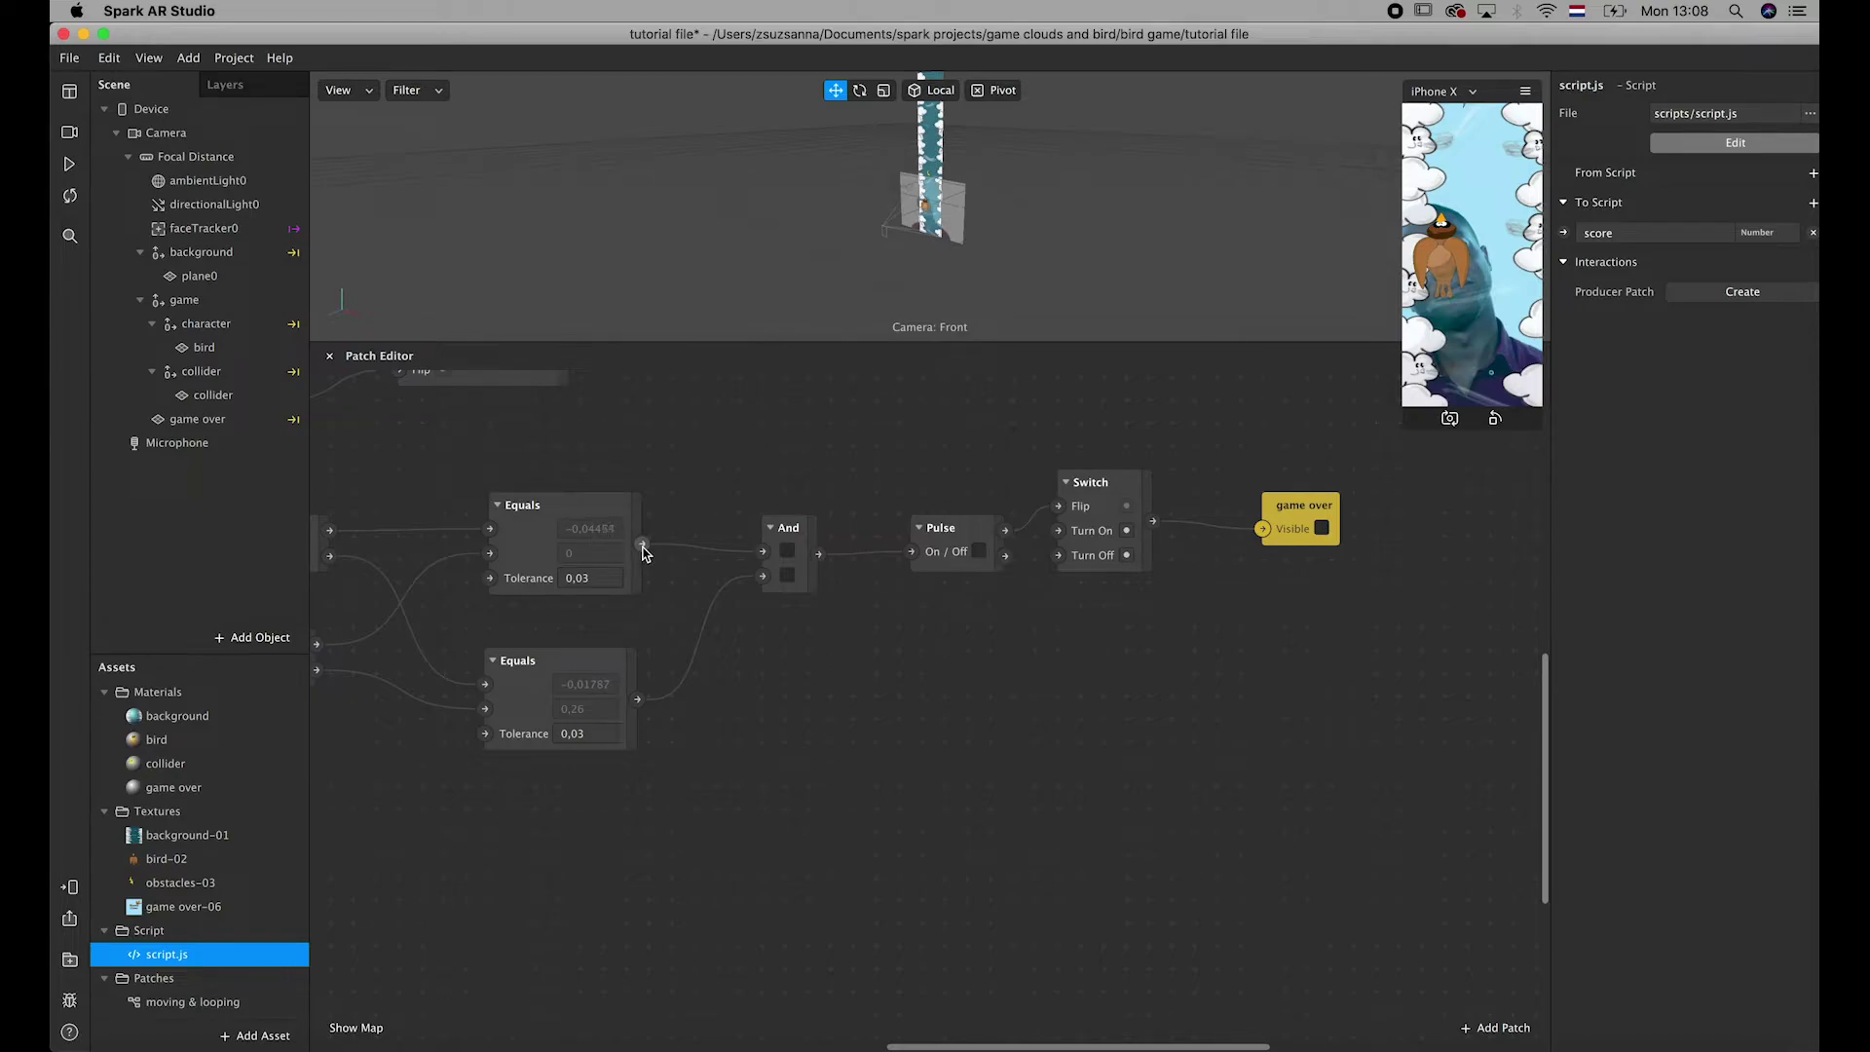
# - Add a Greater Than patch below the lower Equals patch
pyautogui.hscroll(-3, 643, 553)
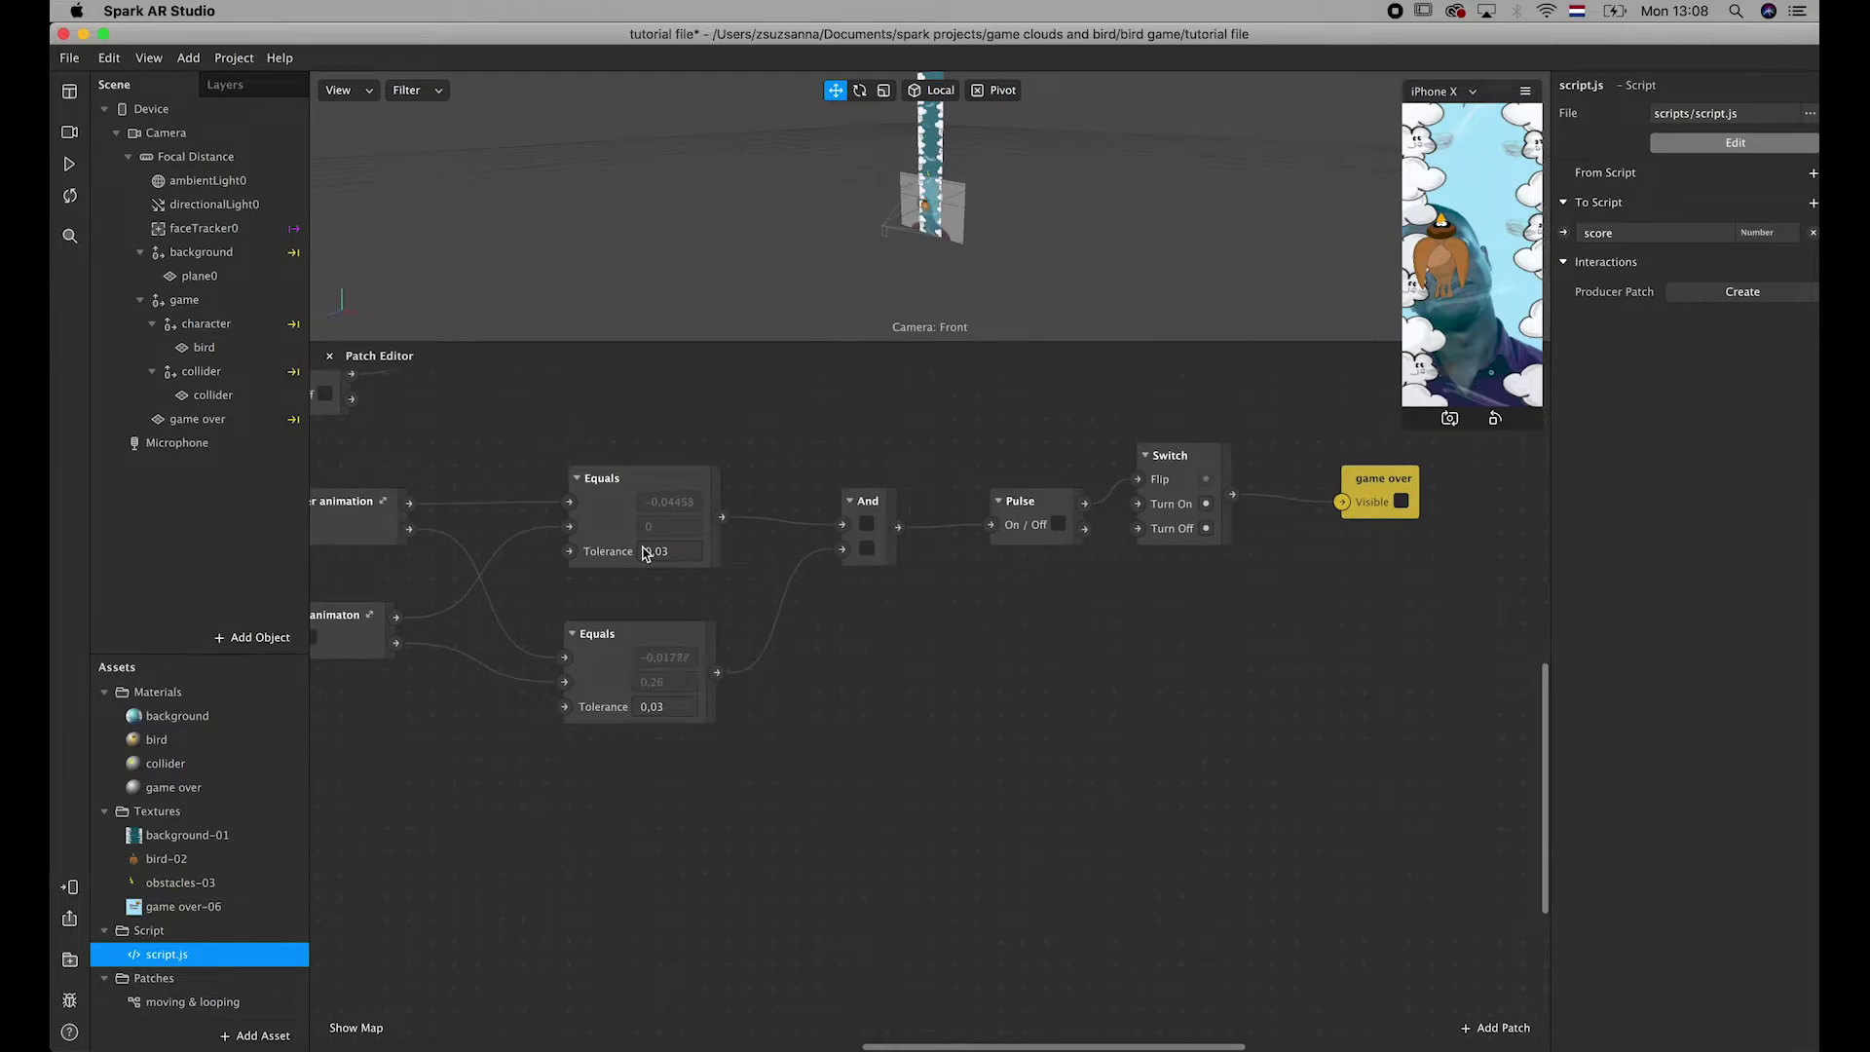
pyautogui.hscroll(-3, 643, 553)
pyautogui.hscroll(-2, 643, 553)
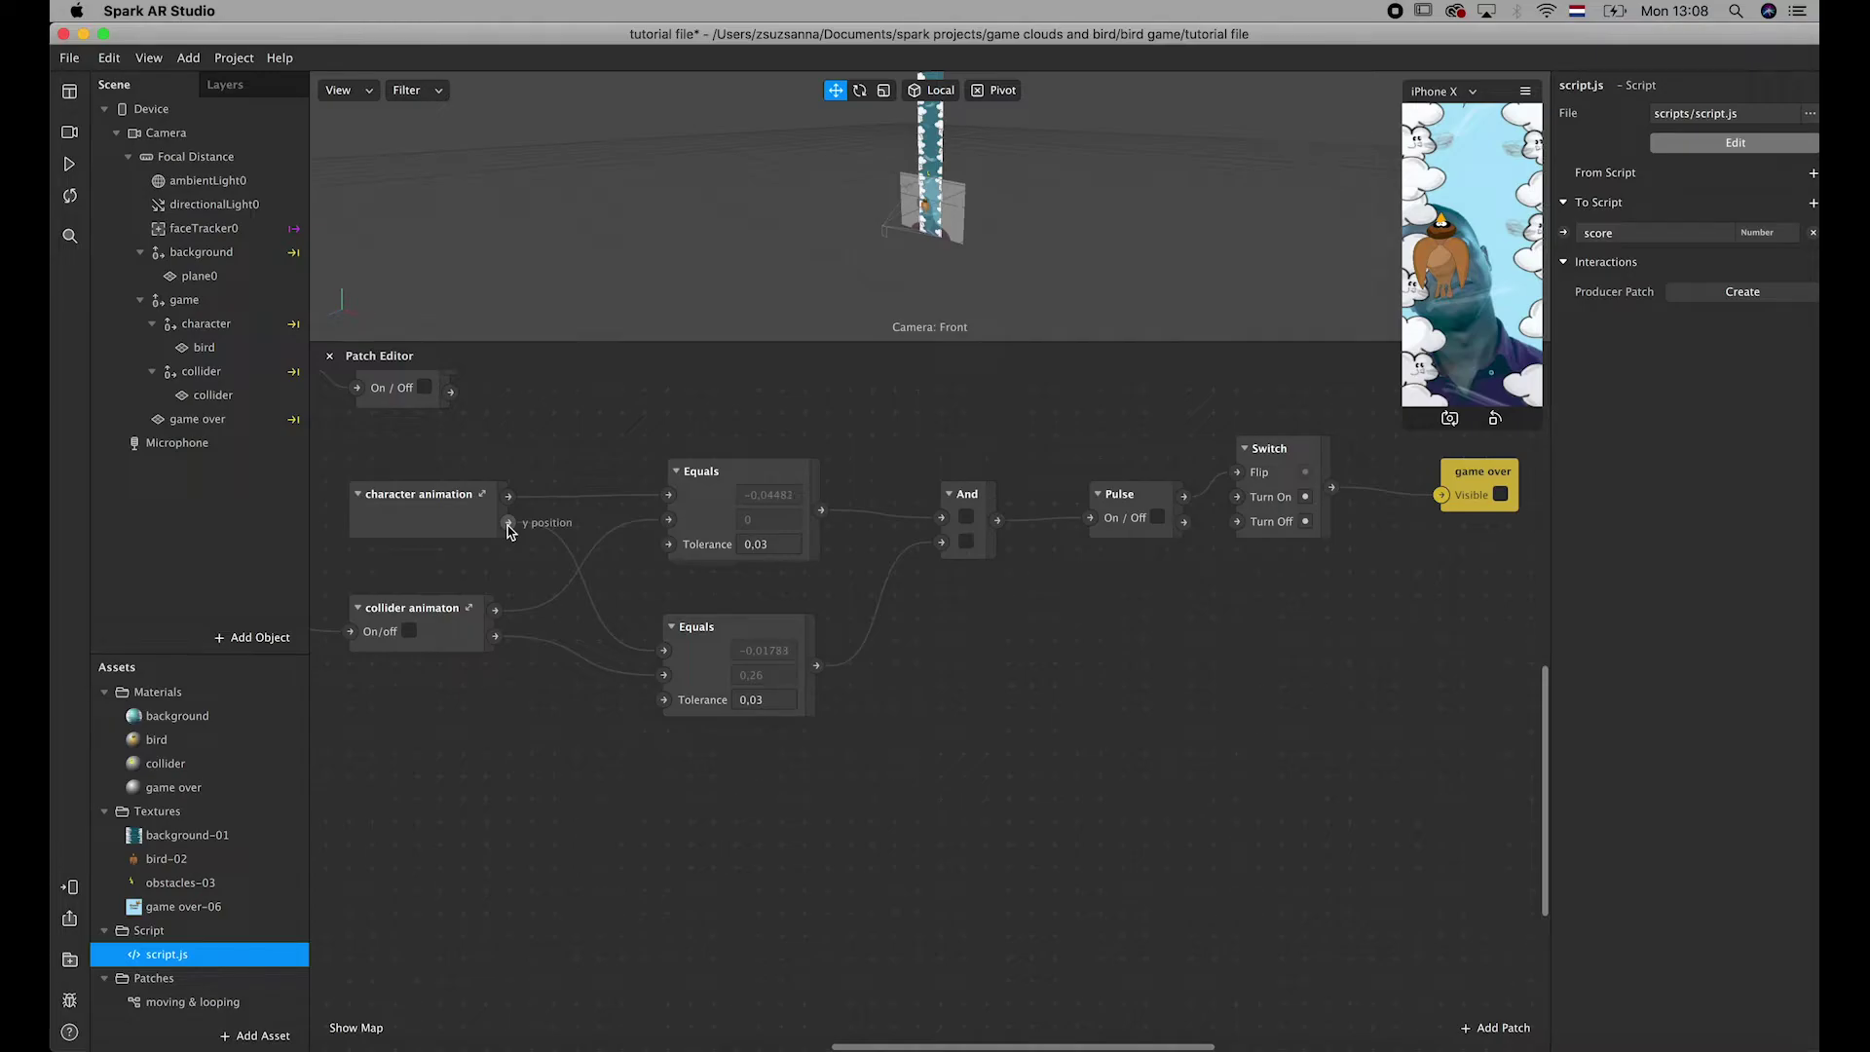
pyautogui.rightClick(710, 826)
pyautogui.write('great')
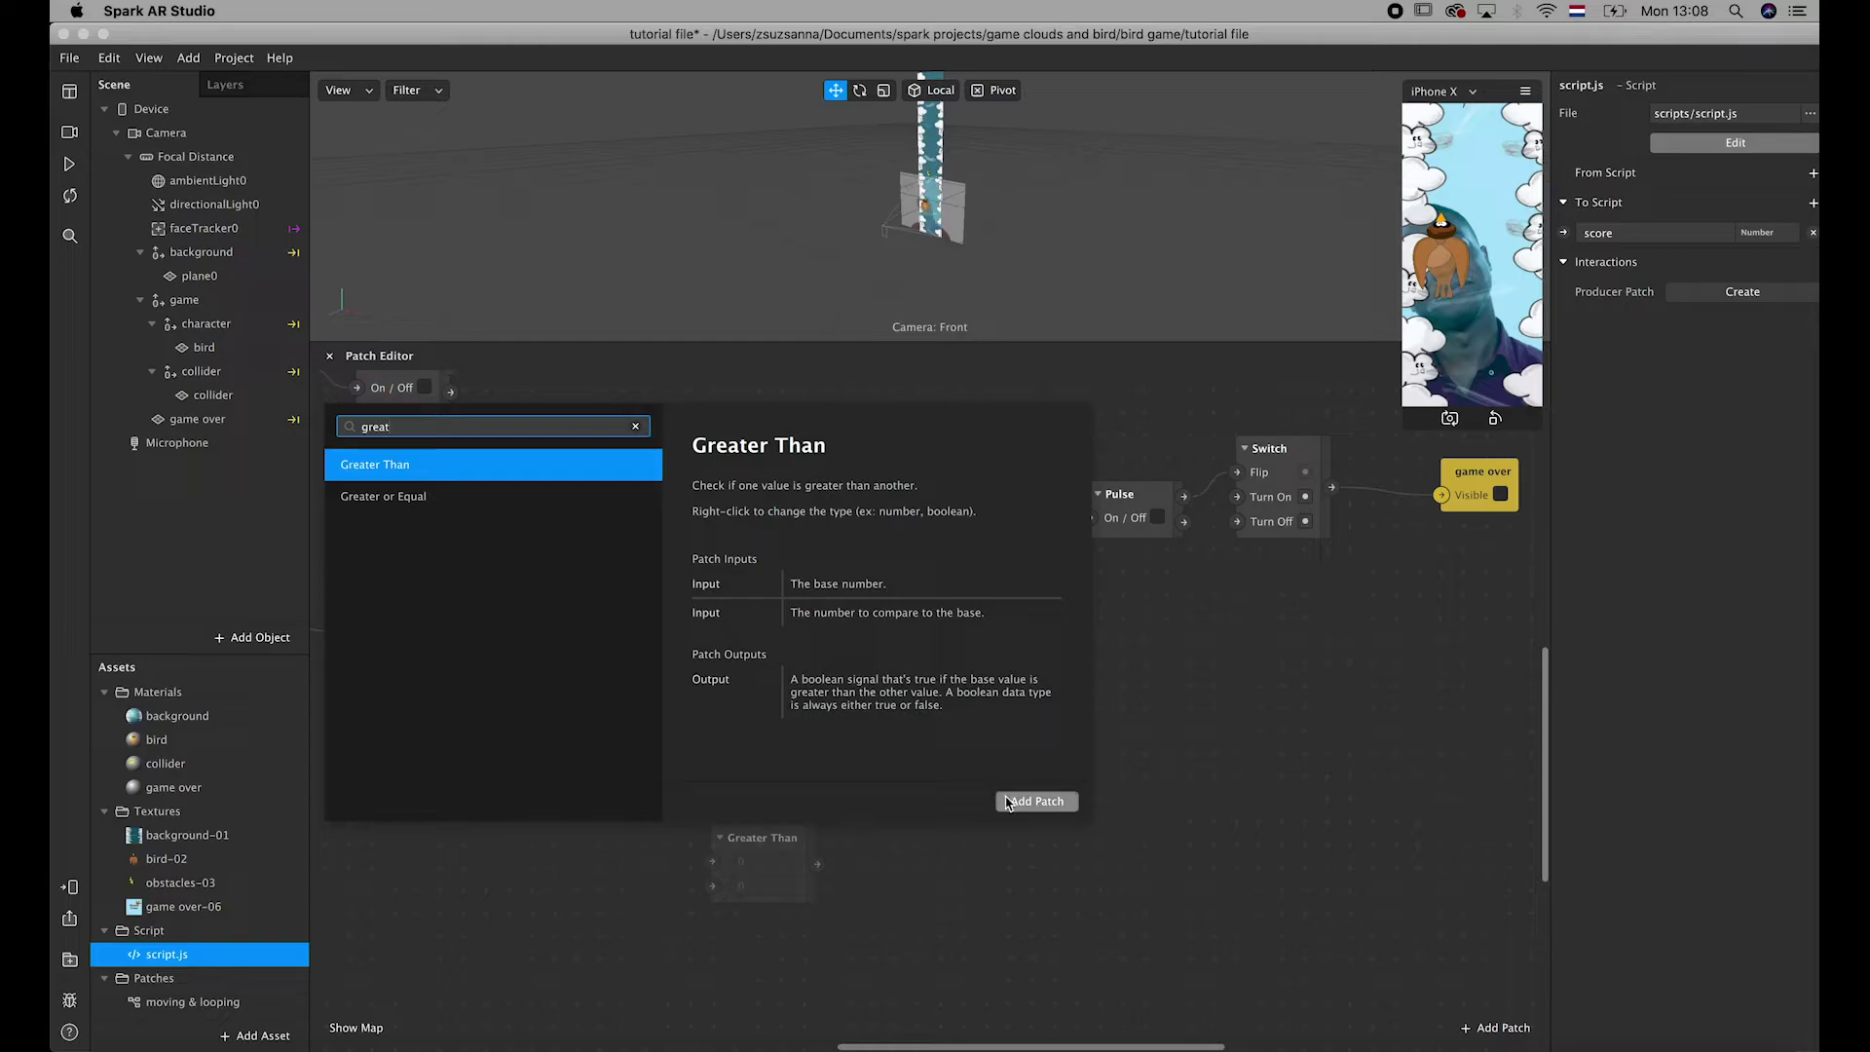
pyautogui.click(1035, 802)
# - Connect the x positions of the character animation and collider animaton groups to the Greater Than patch and align it under the Equals patches
pyautogui.moveTo(508, 497); pyautogui.dragTo(712, 864)
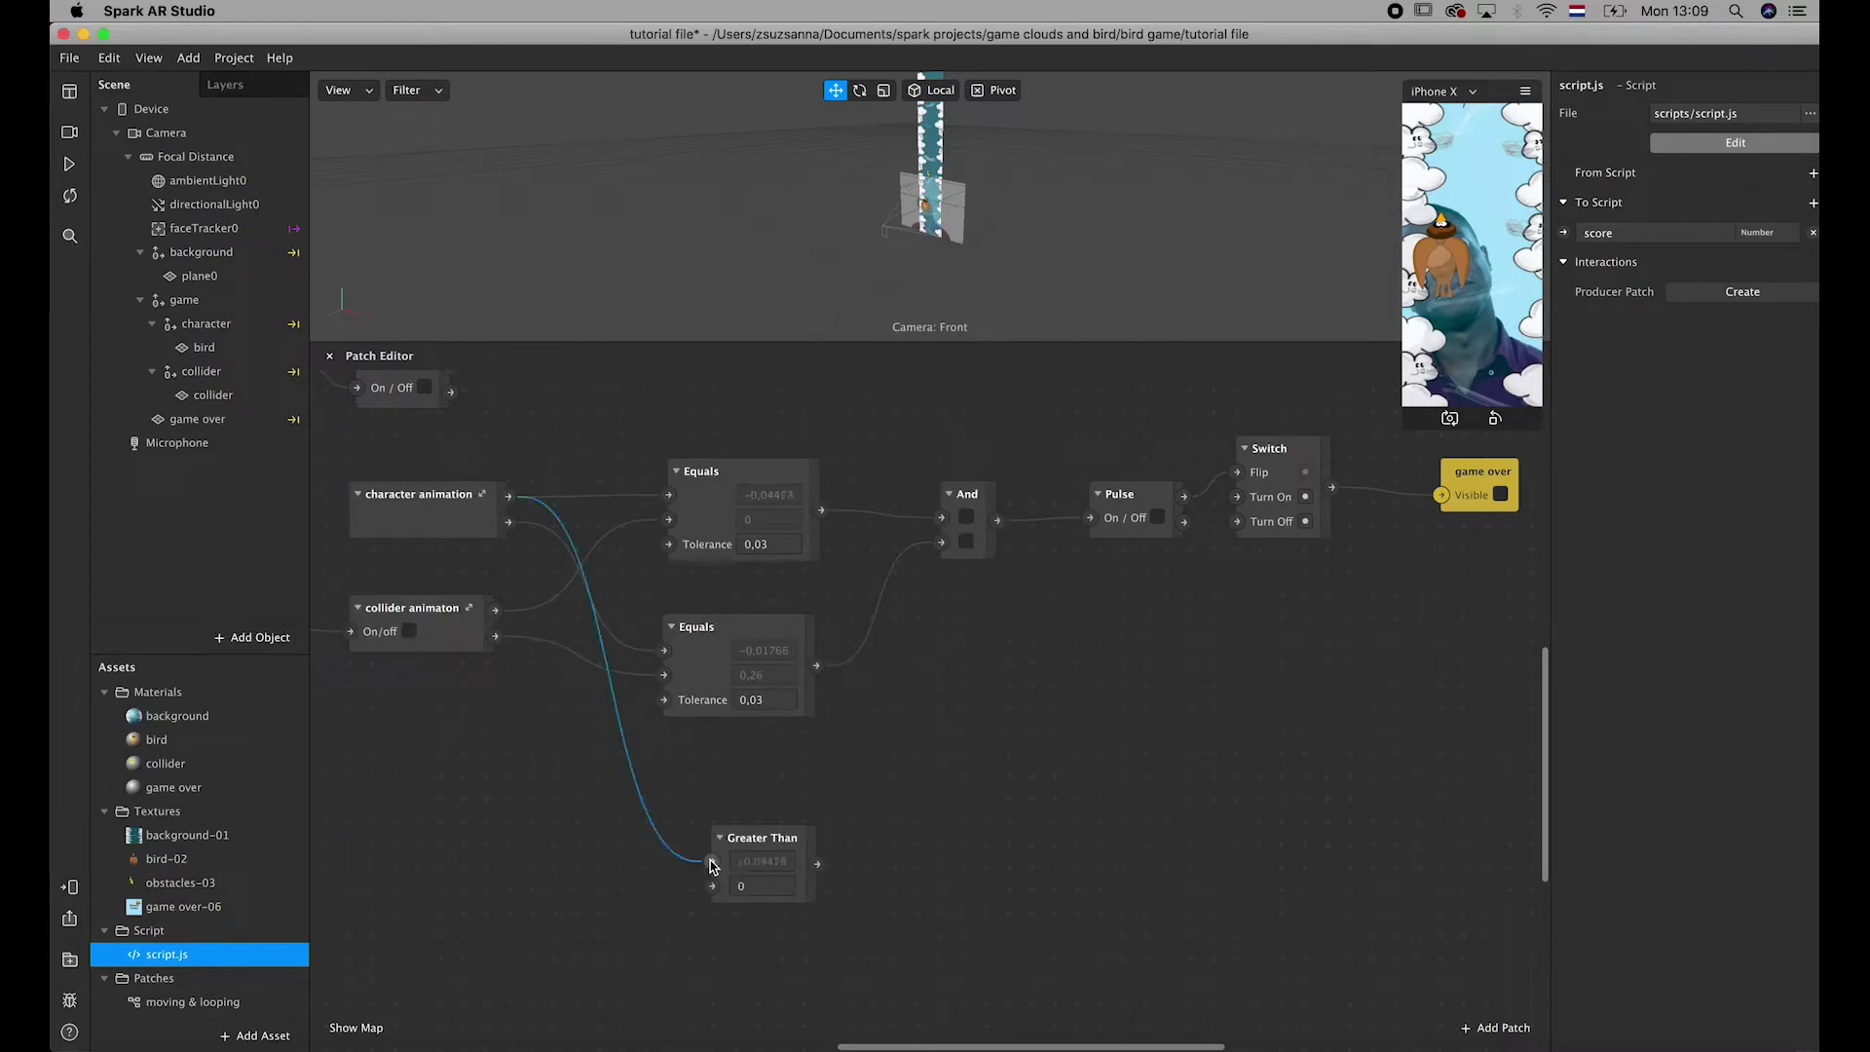
pyautogui.moveTo(494, 610); pyautogui.dragTo(712, 885)
pyautogui.moveTo(754, 823); pyautogui.dragTo(733, 797)
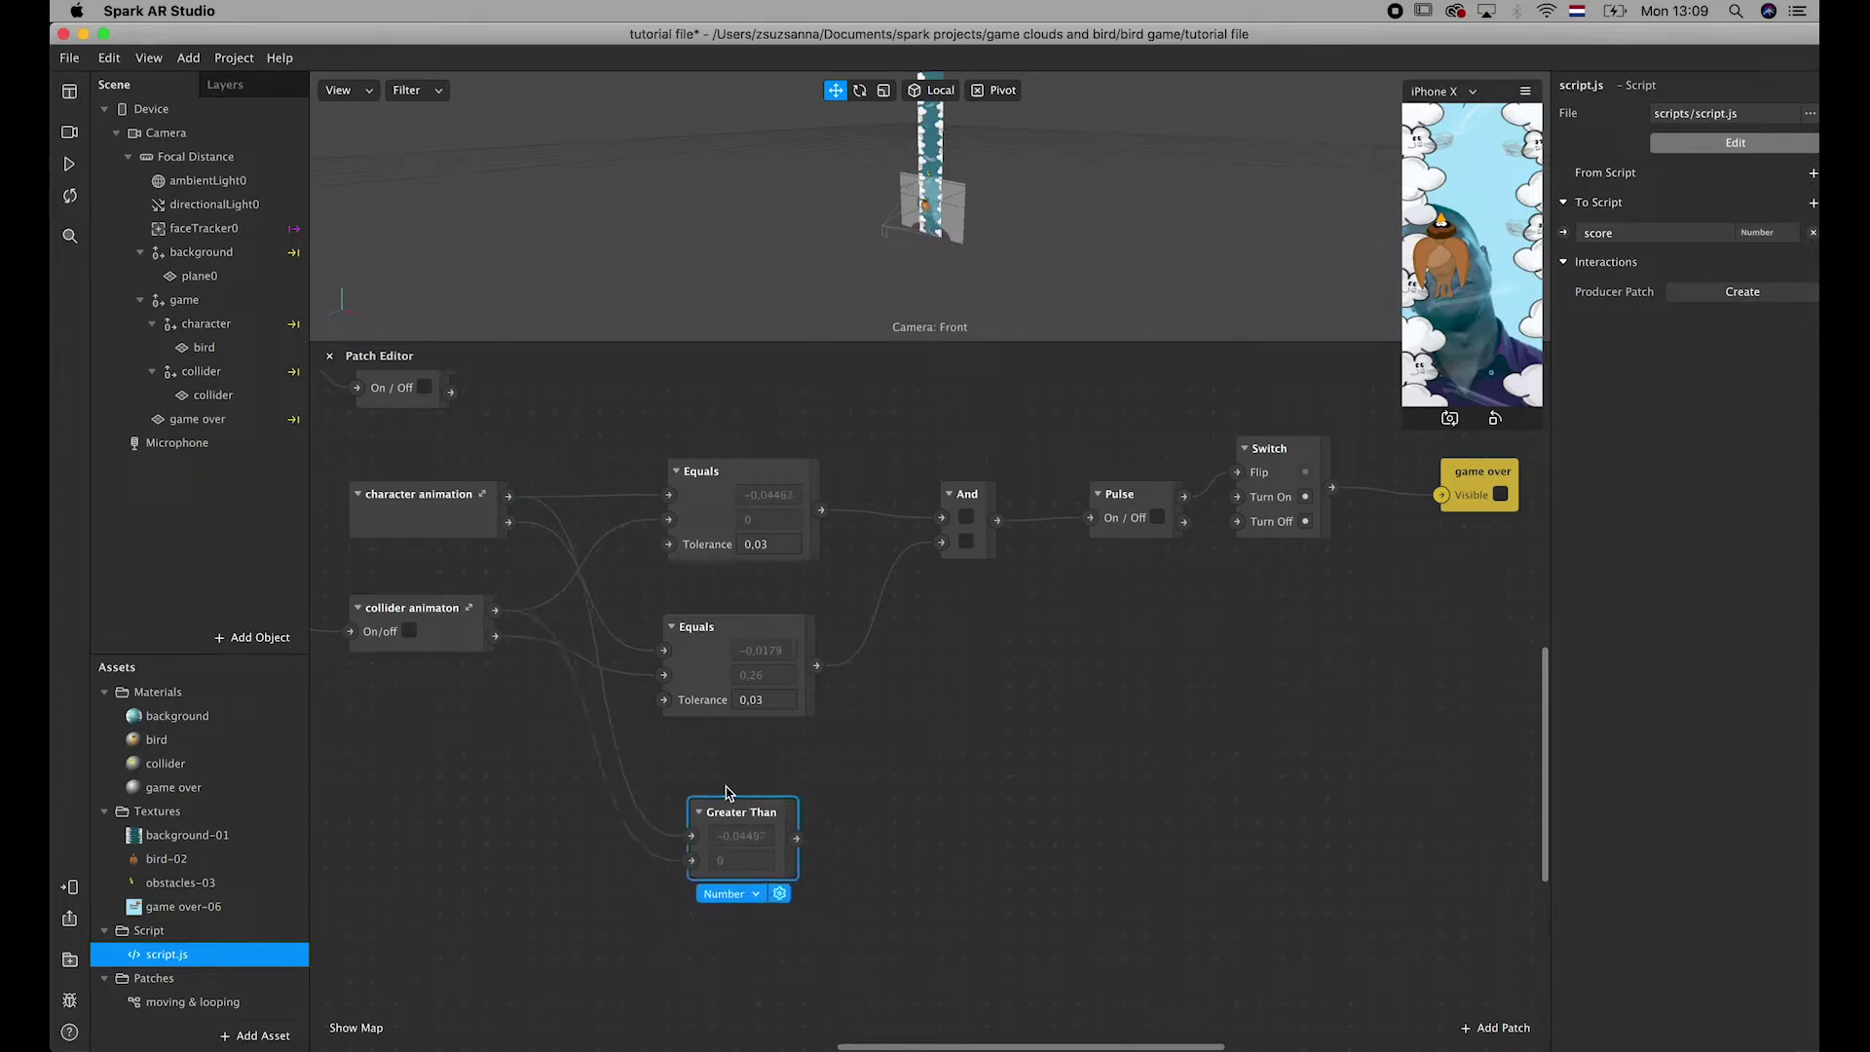
# - Add a second Greater Than patch under the first and connect the second outputs of the character animation and collider animaton groups to it
pyautogui.doubleClick(723, 986)
pyautogui.write('grea')
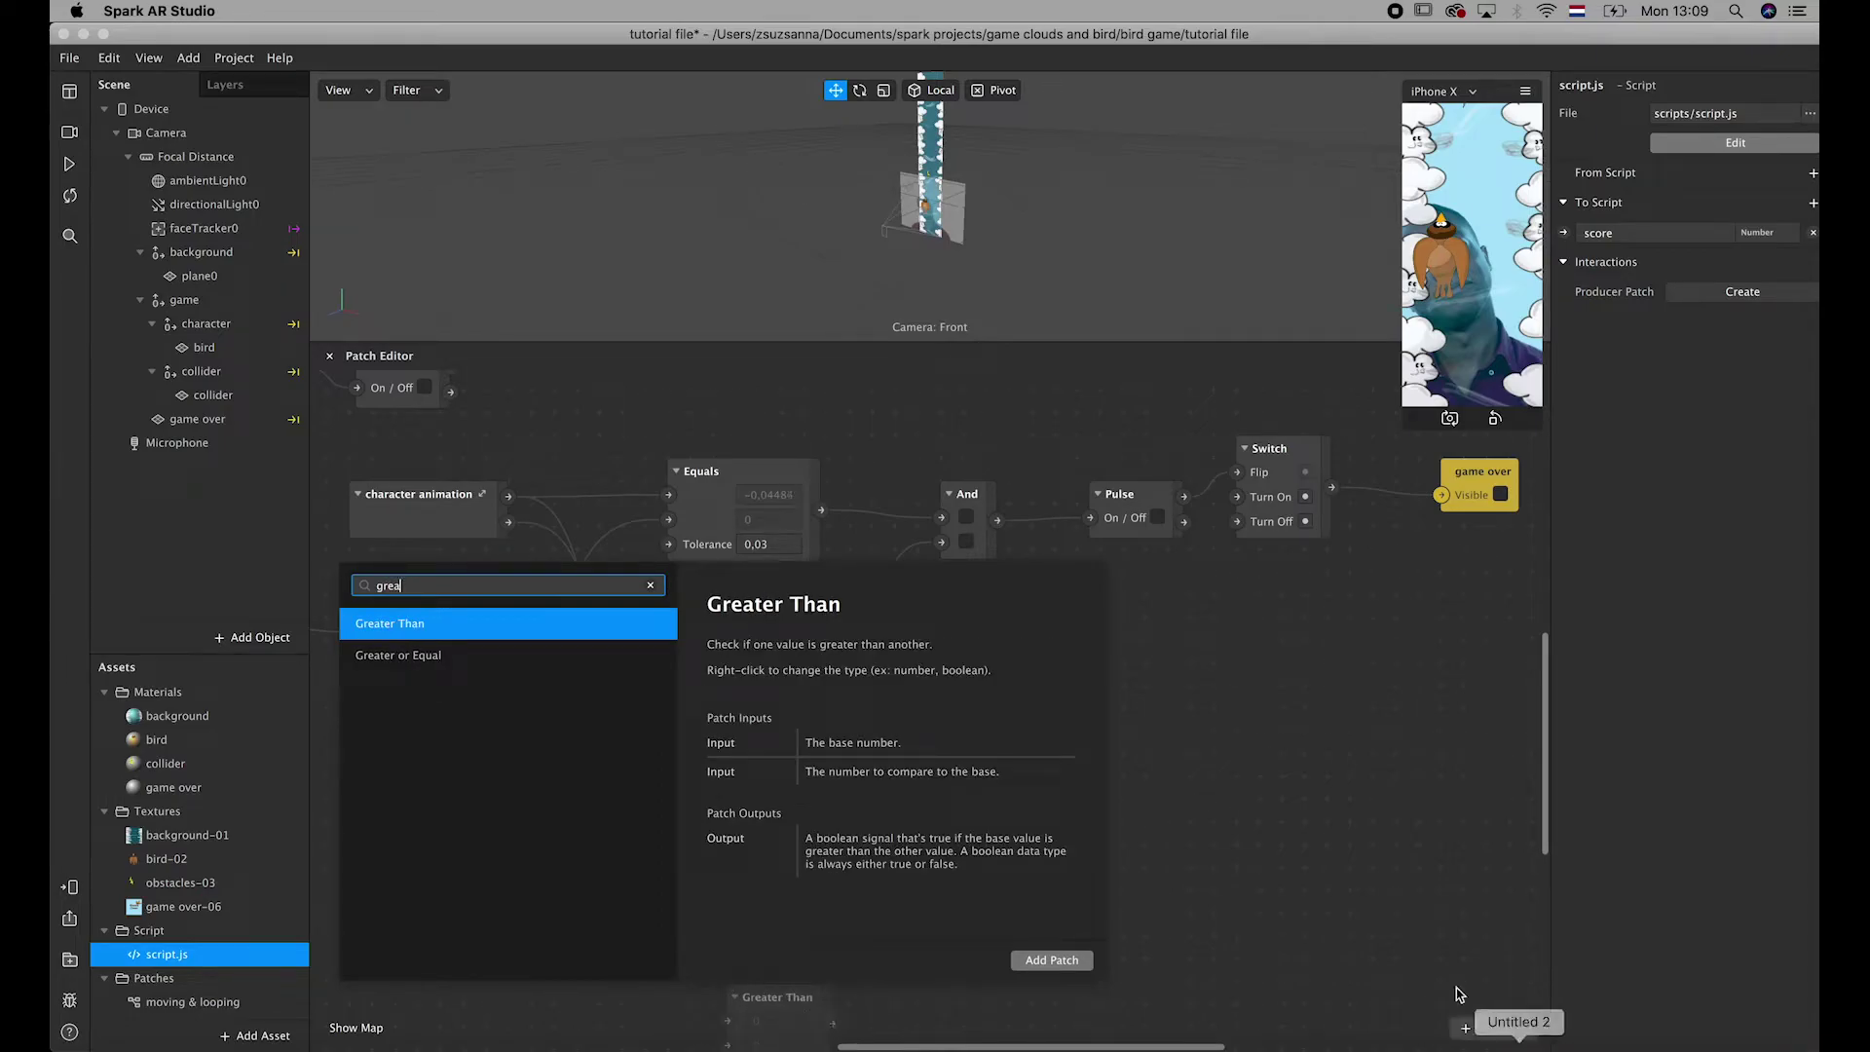
pyautogui.click(1049, 960)
pyautogui.scroll(-2, 508, 500)
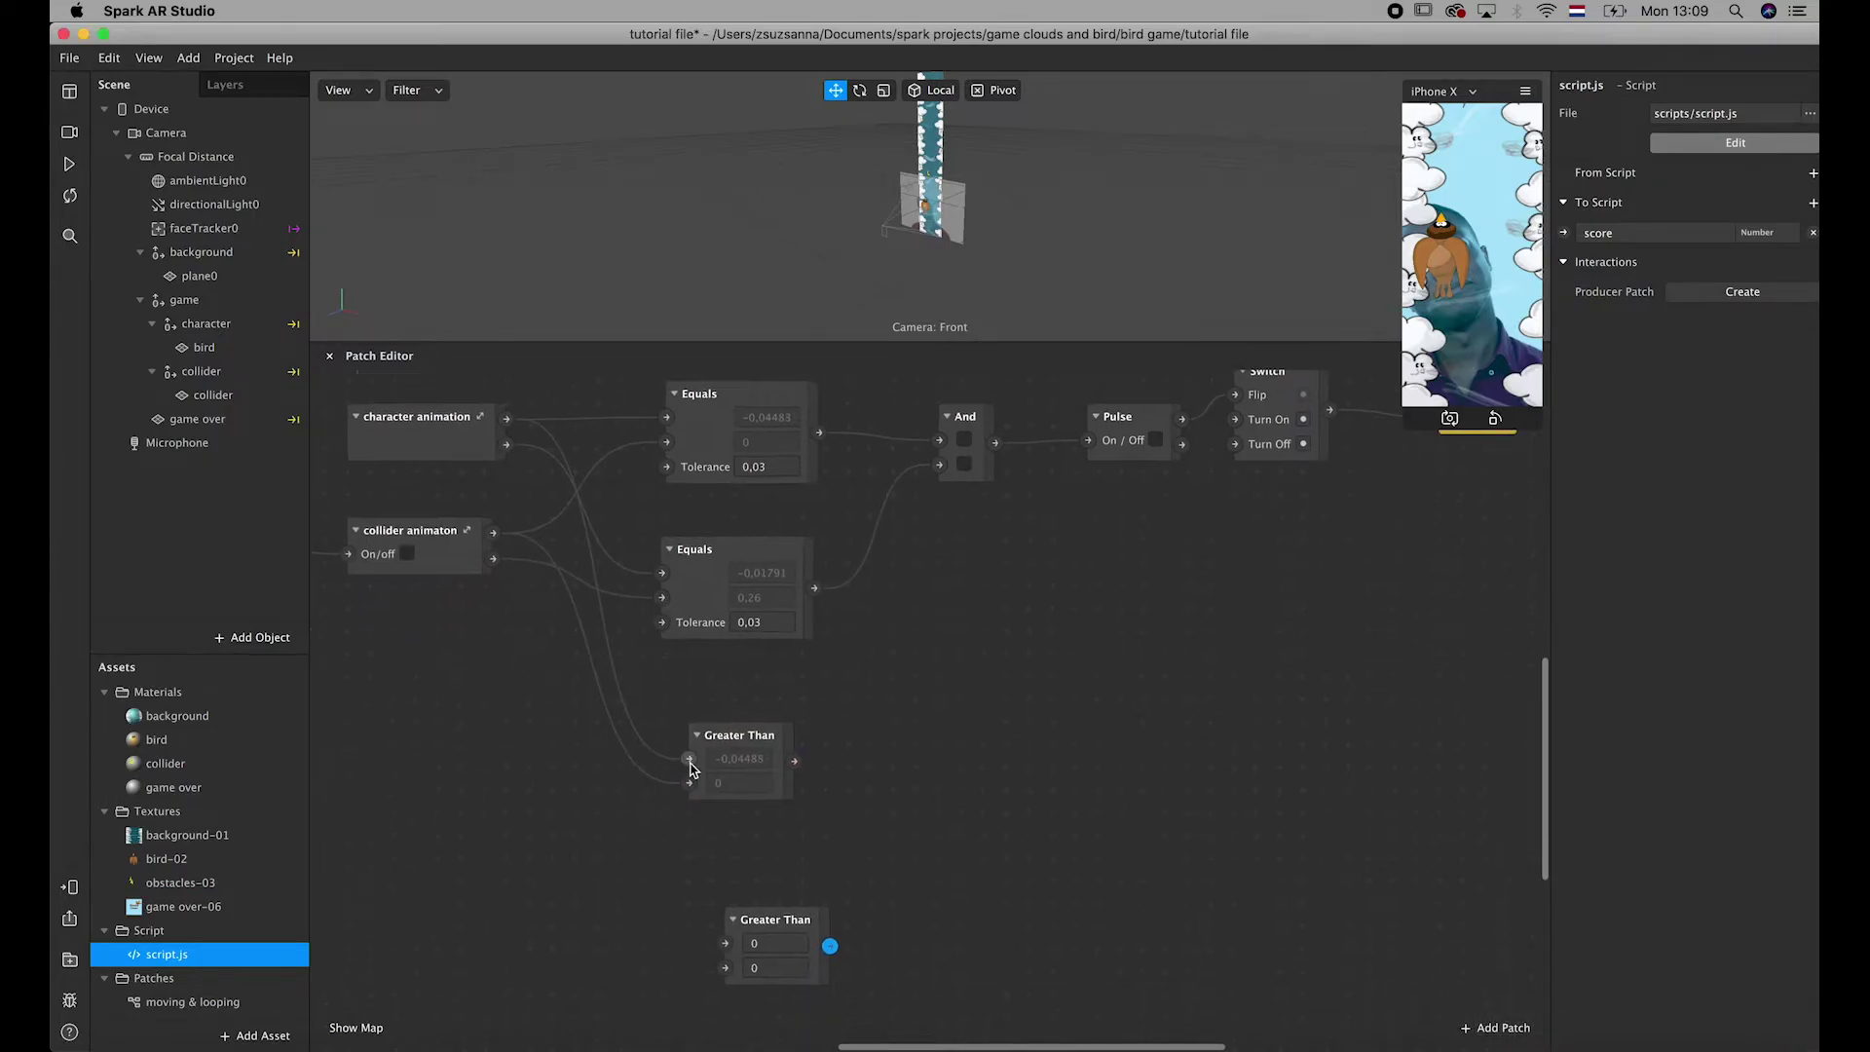
pyautogui.moveTo(507, 443); pyautogui.dragTo(726, 942)
pyautogui.moveTo(494, 559); pyautogui.dragTo(740, 920)
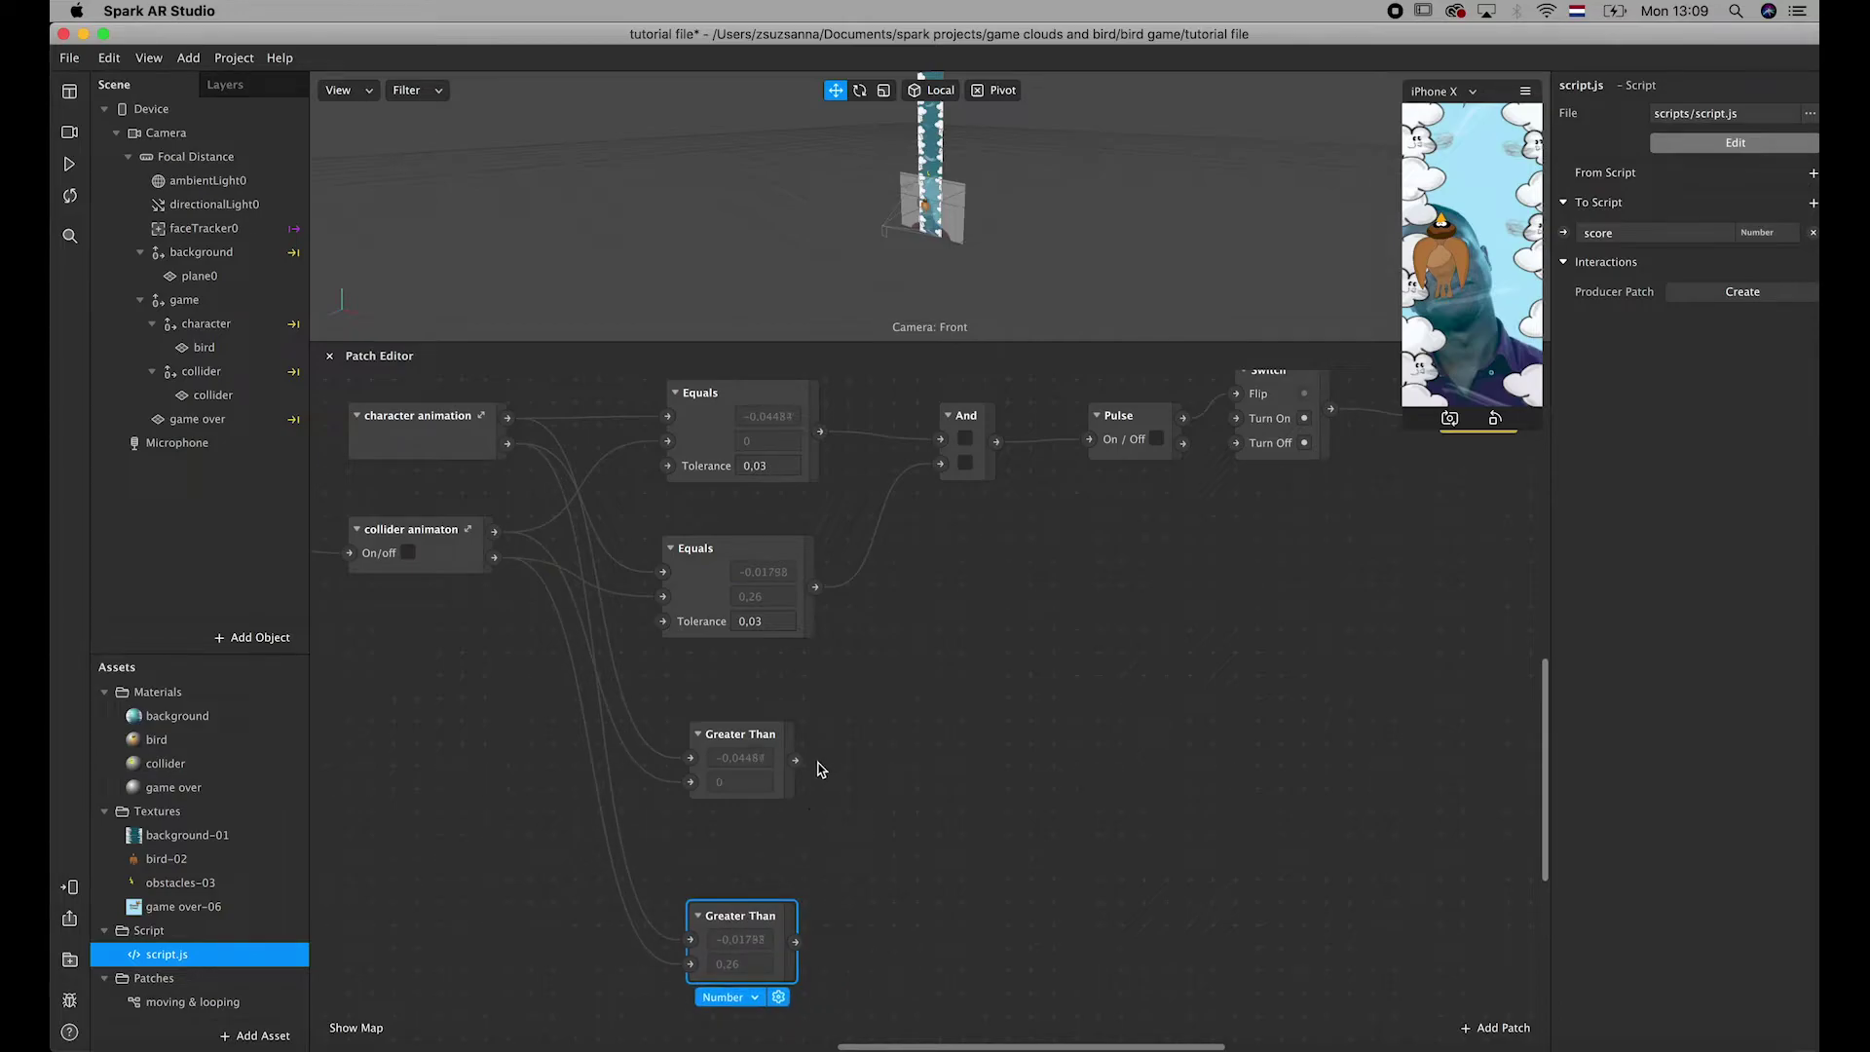
pyautogui.click(954, 779)
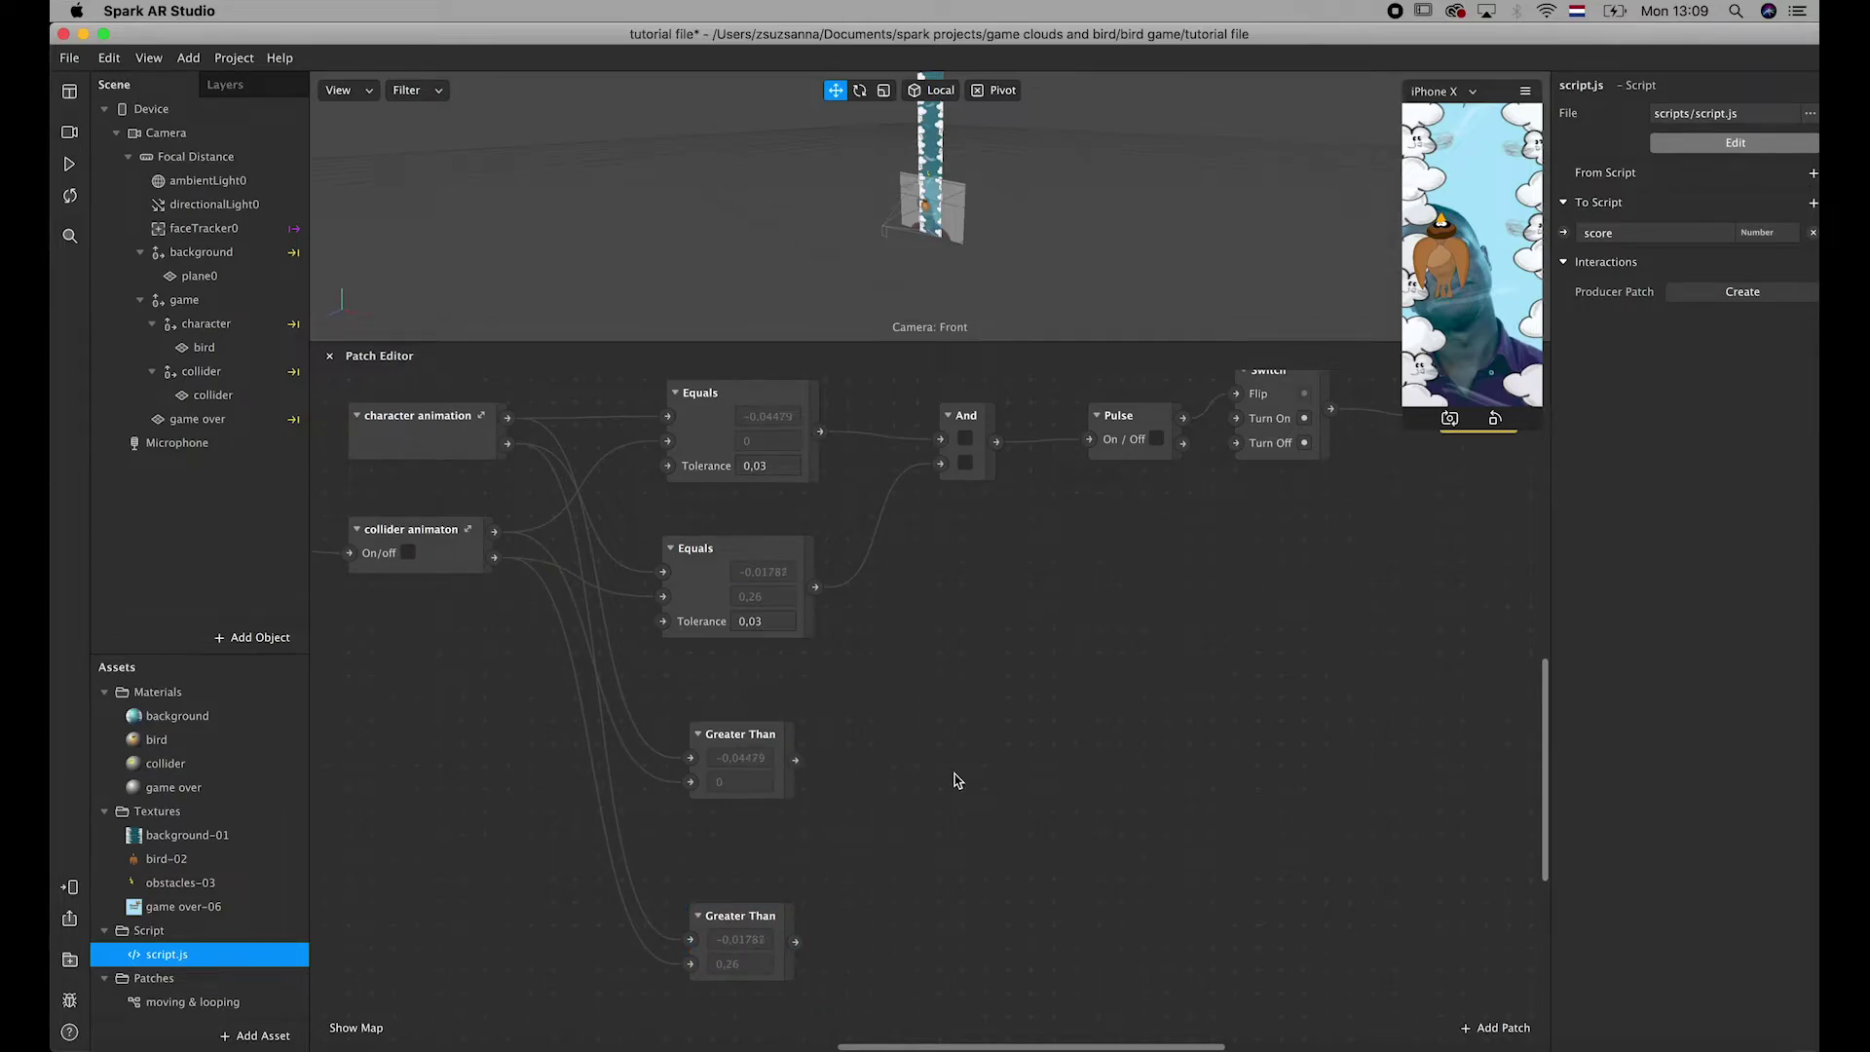
# - Add an And patch and connect the outputs of both Greater Than patches to its inputs
pyautogui.doubleClick(954, 779)
pyautogui.write('and')
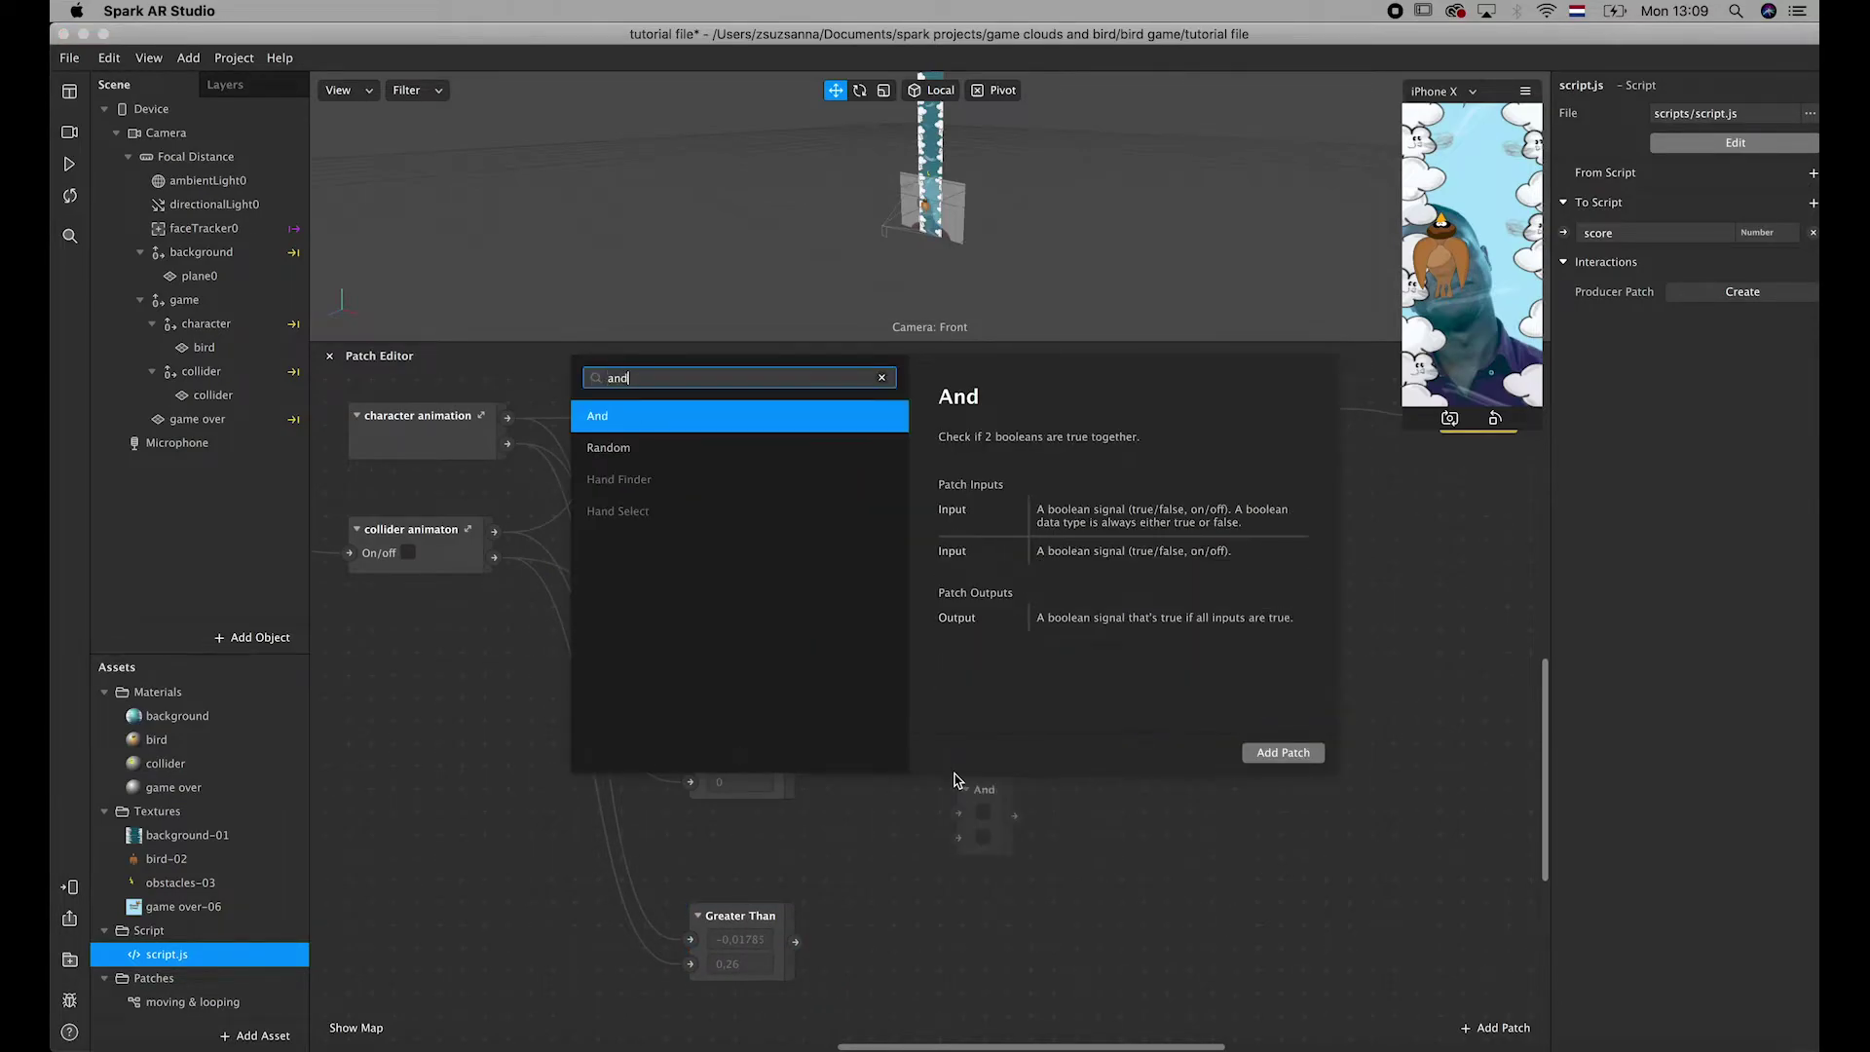
pyautogui.click(1283, 753)
pyautogui.moveTo(795, 760); pyautogui.dragTo(959, 815)
pyautogui.moveTo(795, 942); pyautogui.dragTo(959, 837)
# - Add a Counter patch whose Increase input is driven by the new And patch through a Pulse, and set its Maximum Count to 99
pyautogui.moveTo(983, 790); pyautogui.dragTo(1074, 833)
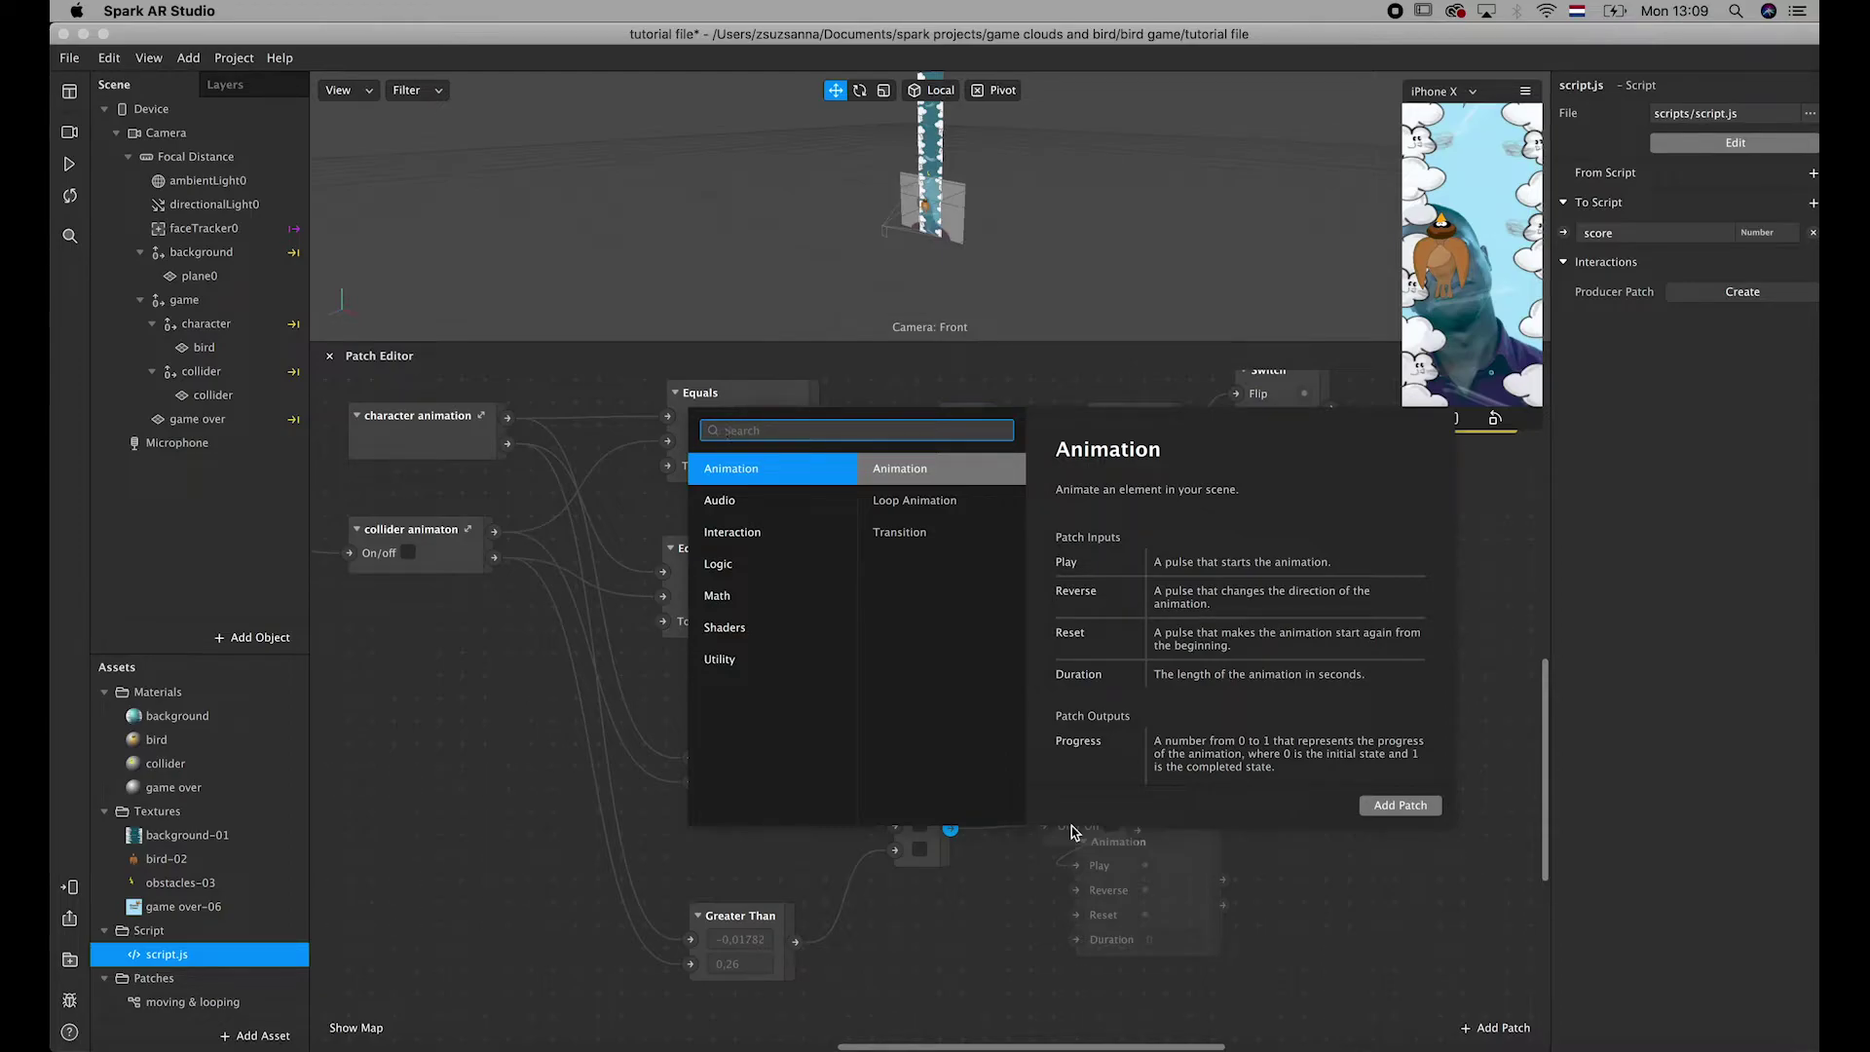
pyautogui.write('counter')
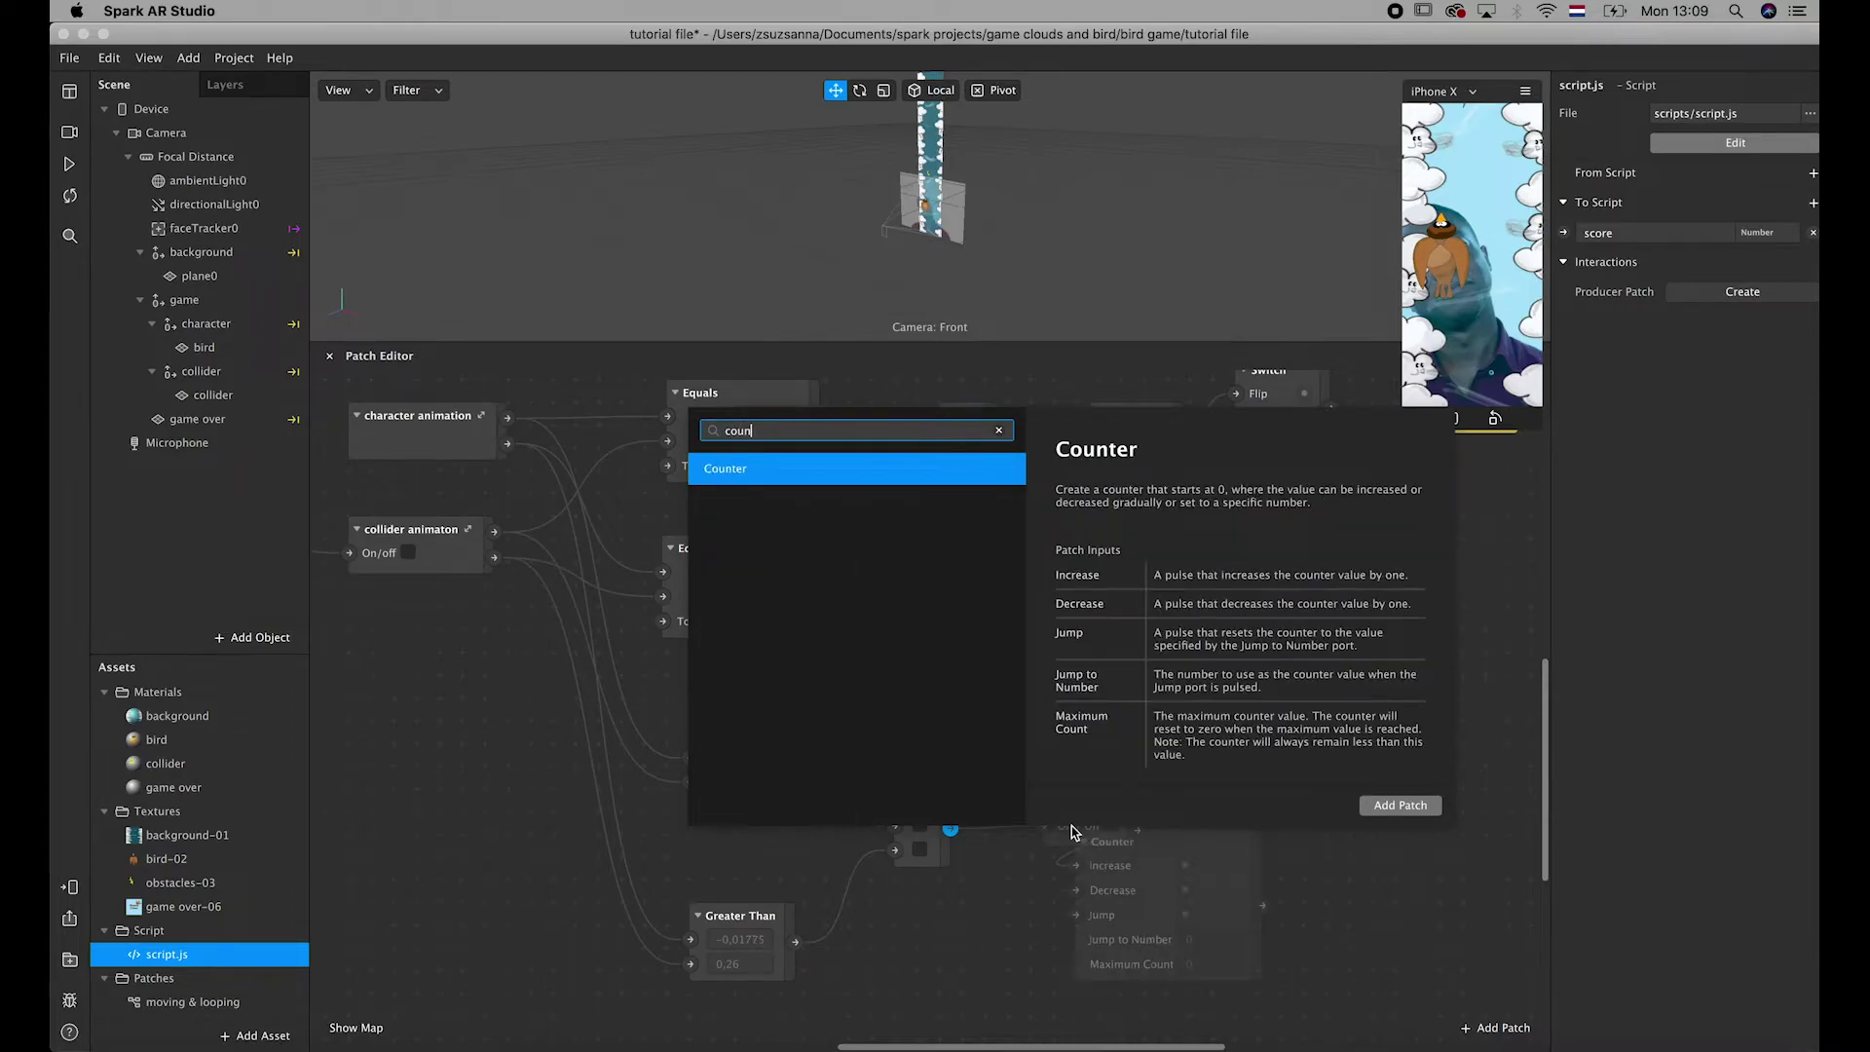
pyautogui.click(1398, 806)
pyautogui.moveTo(1214, 864); pyautogui.dragTo(1332, 727)
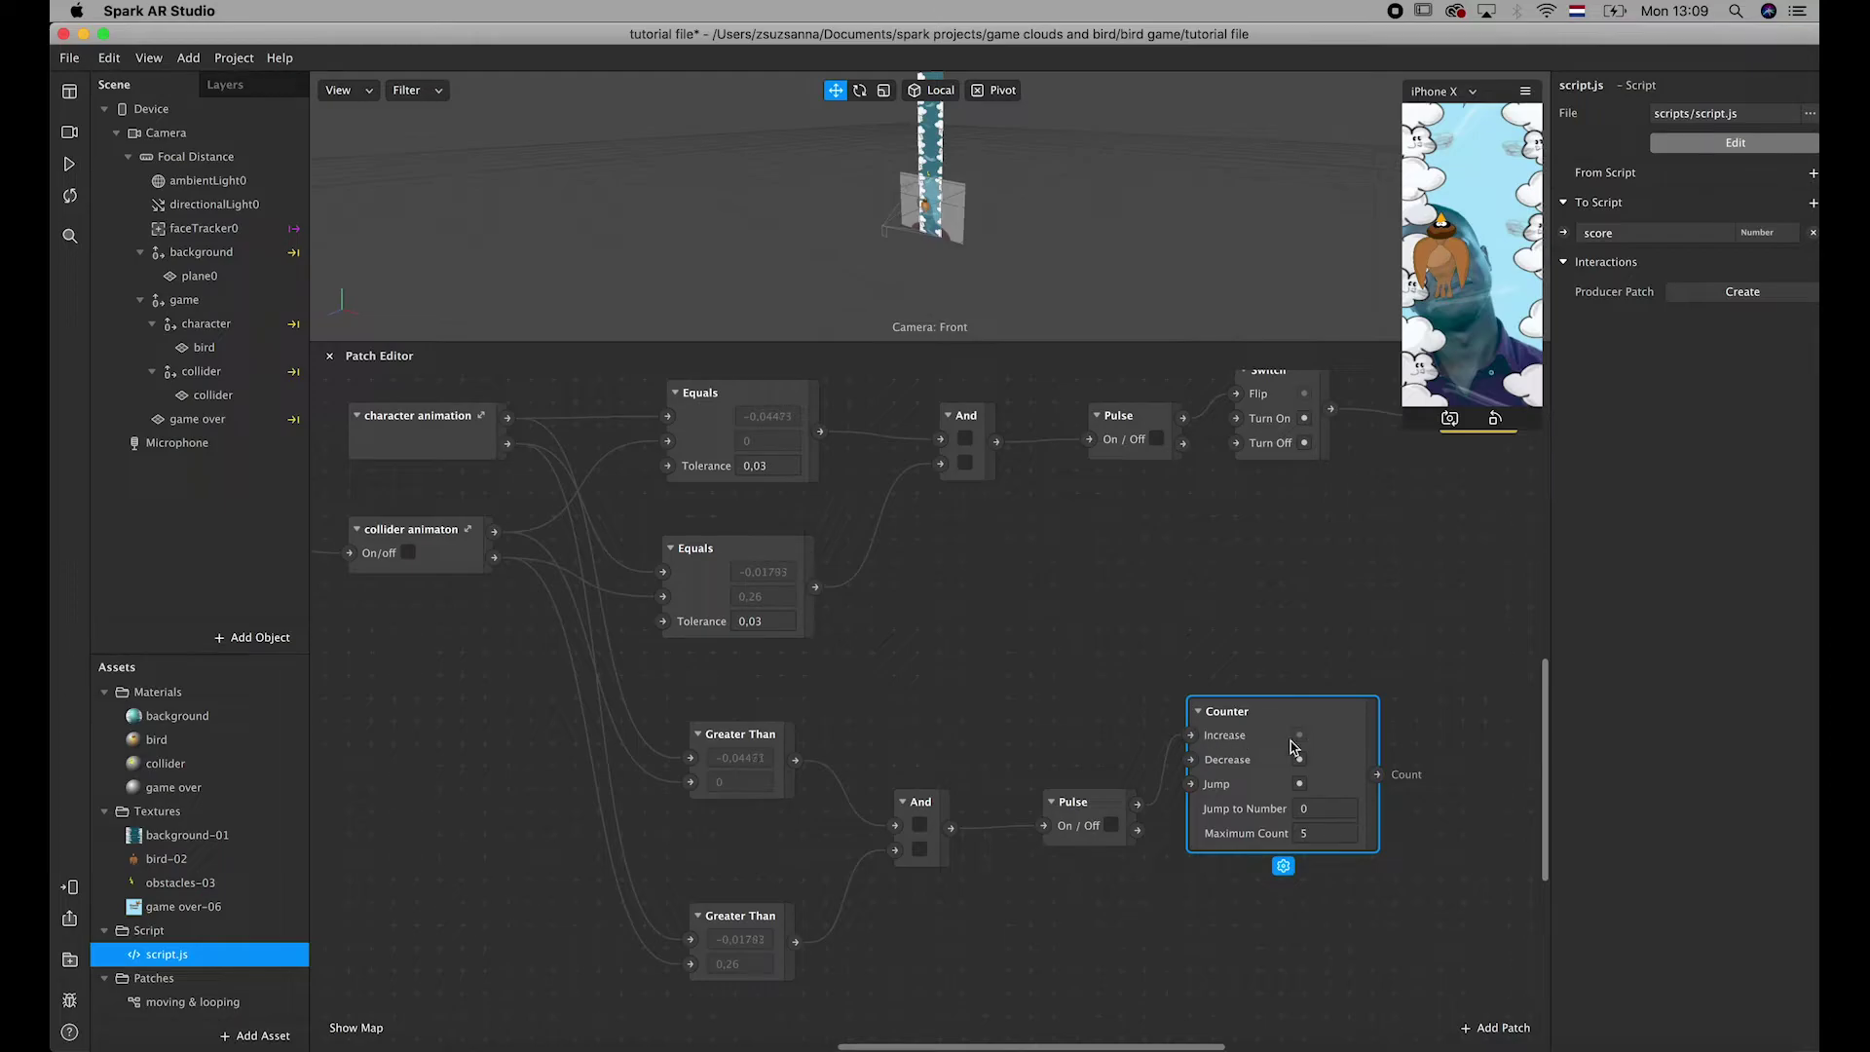
pyautogui.click(1334, 842)
pyautogui.click(1416, 956)
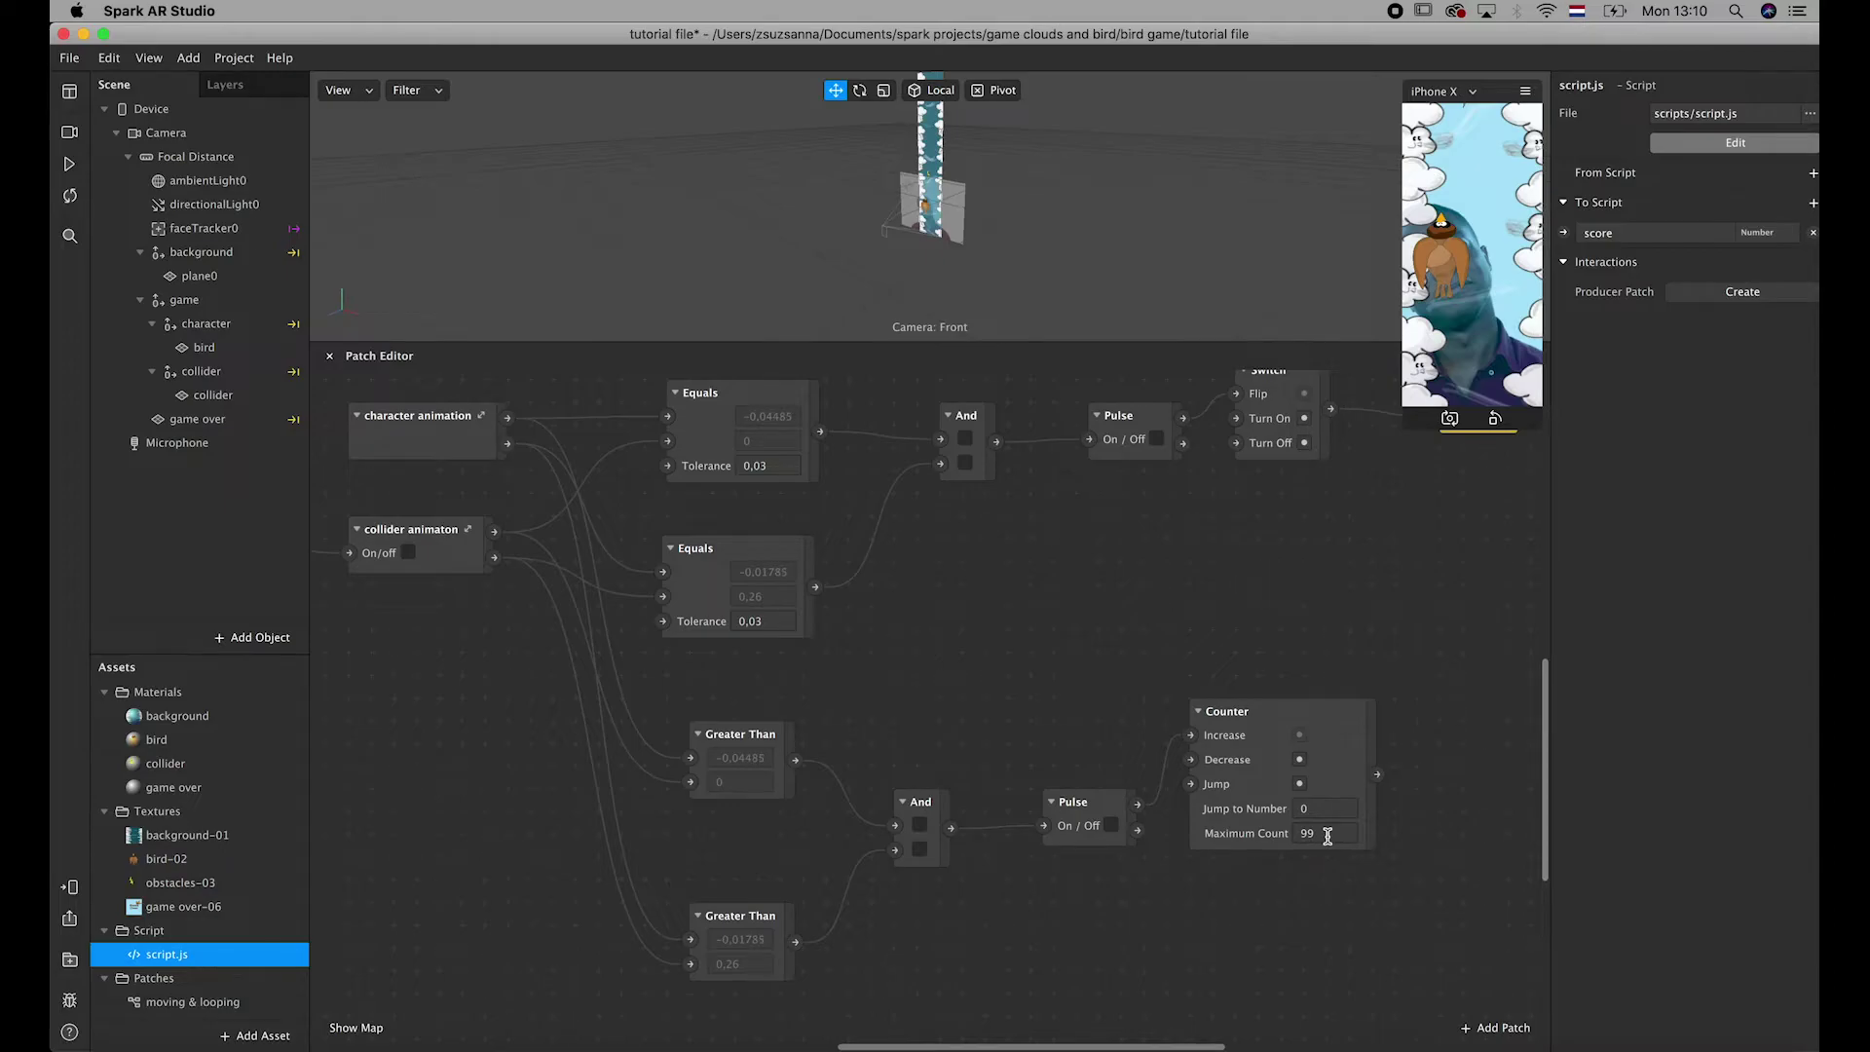
# - Move the Counter patch farther from the Pulse that drives it, to make room between them
pyautogui.hscroll(5, 1328, 836)
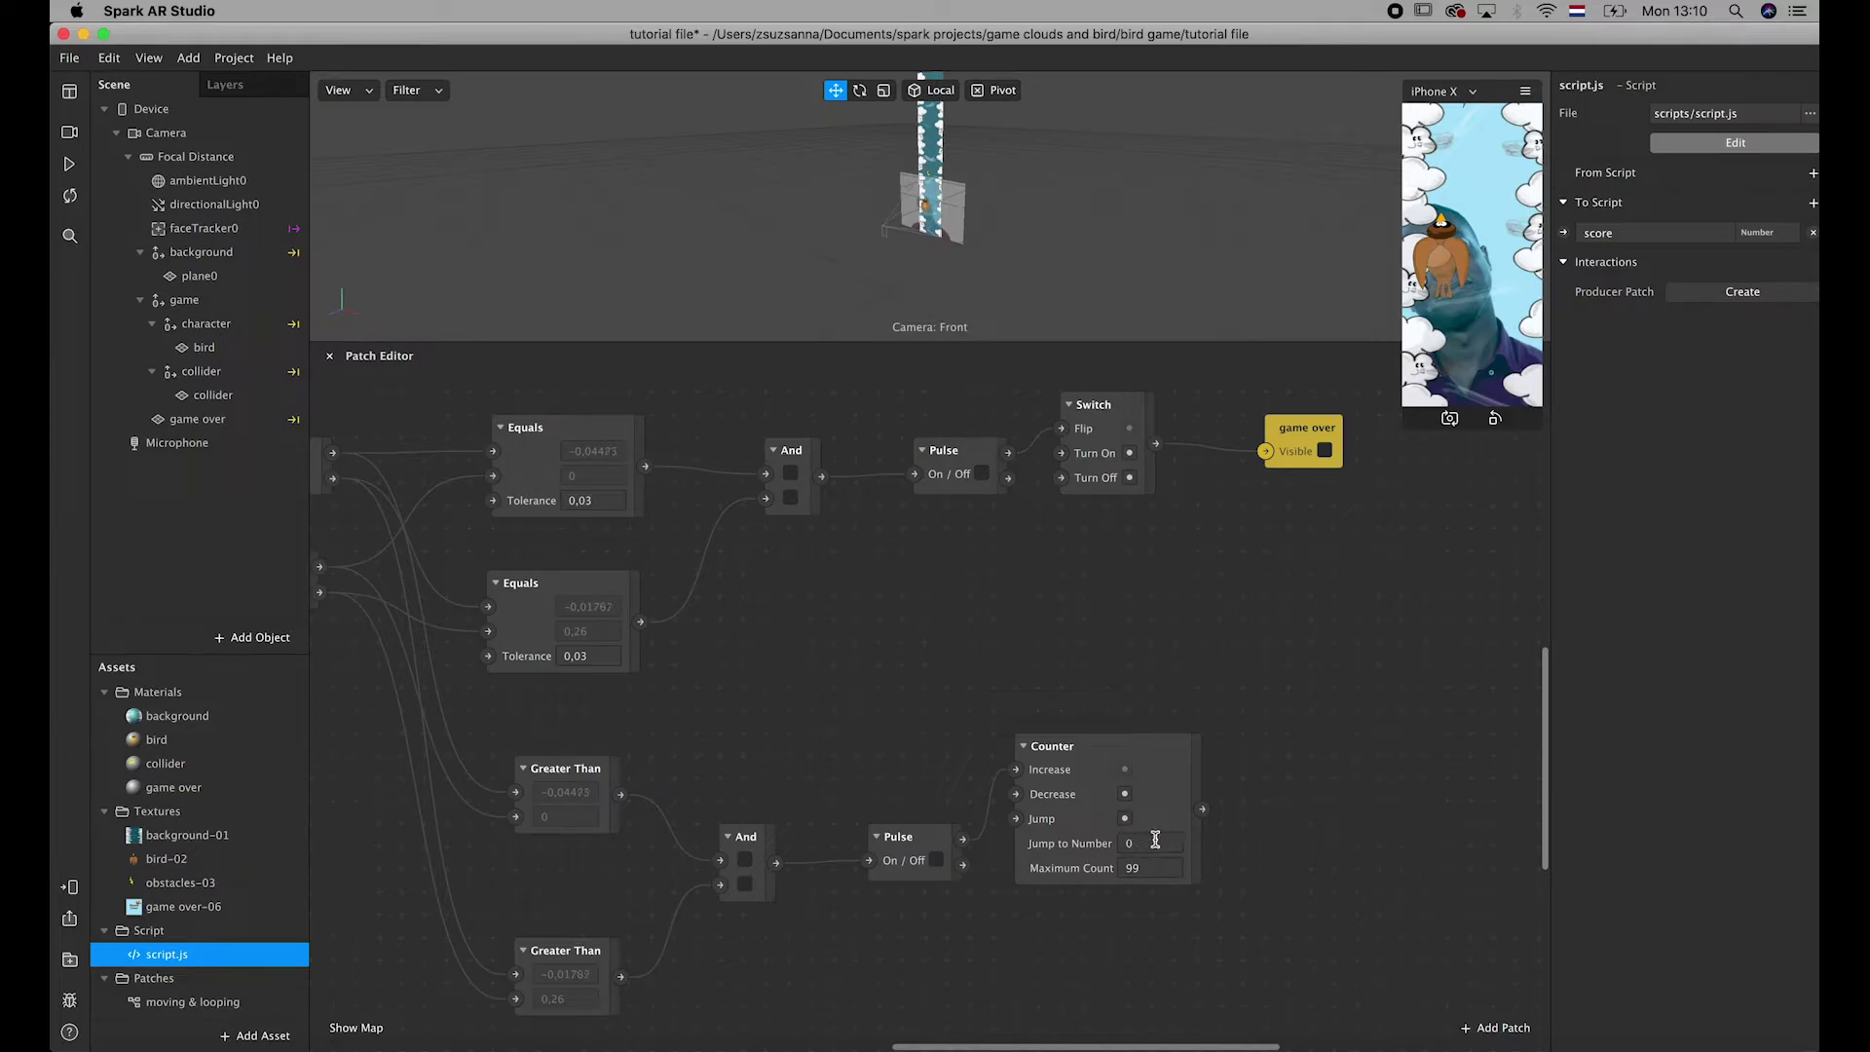
pyautogui.moveTo(1058, 429); pyautogui.dragTo(1061, 428)
pyautogui.click(1071, 752)
pyautogui.moveTo(1071, 752); pyautogui.dragTo(1230, 729)
pyautogui.moveTo(1156, 444); pyautogui.dragTo(1175, 798)
pyautogui.moveTo(1298, 429); pyautogui.dragTo(1131, 587)
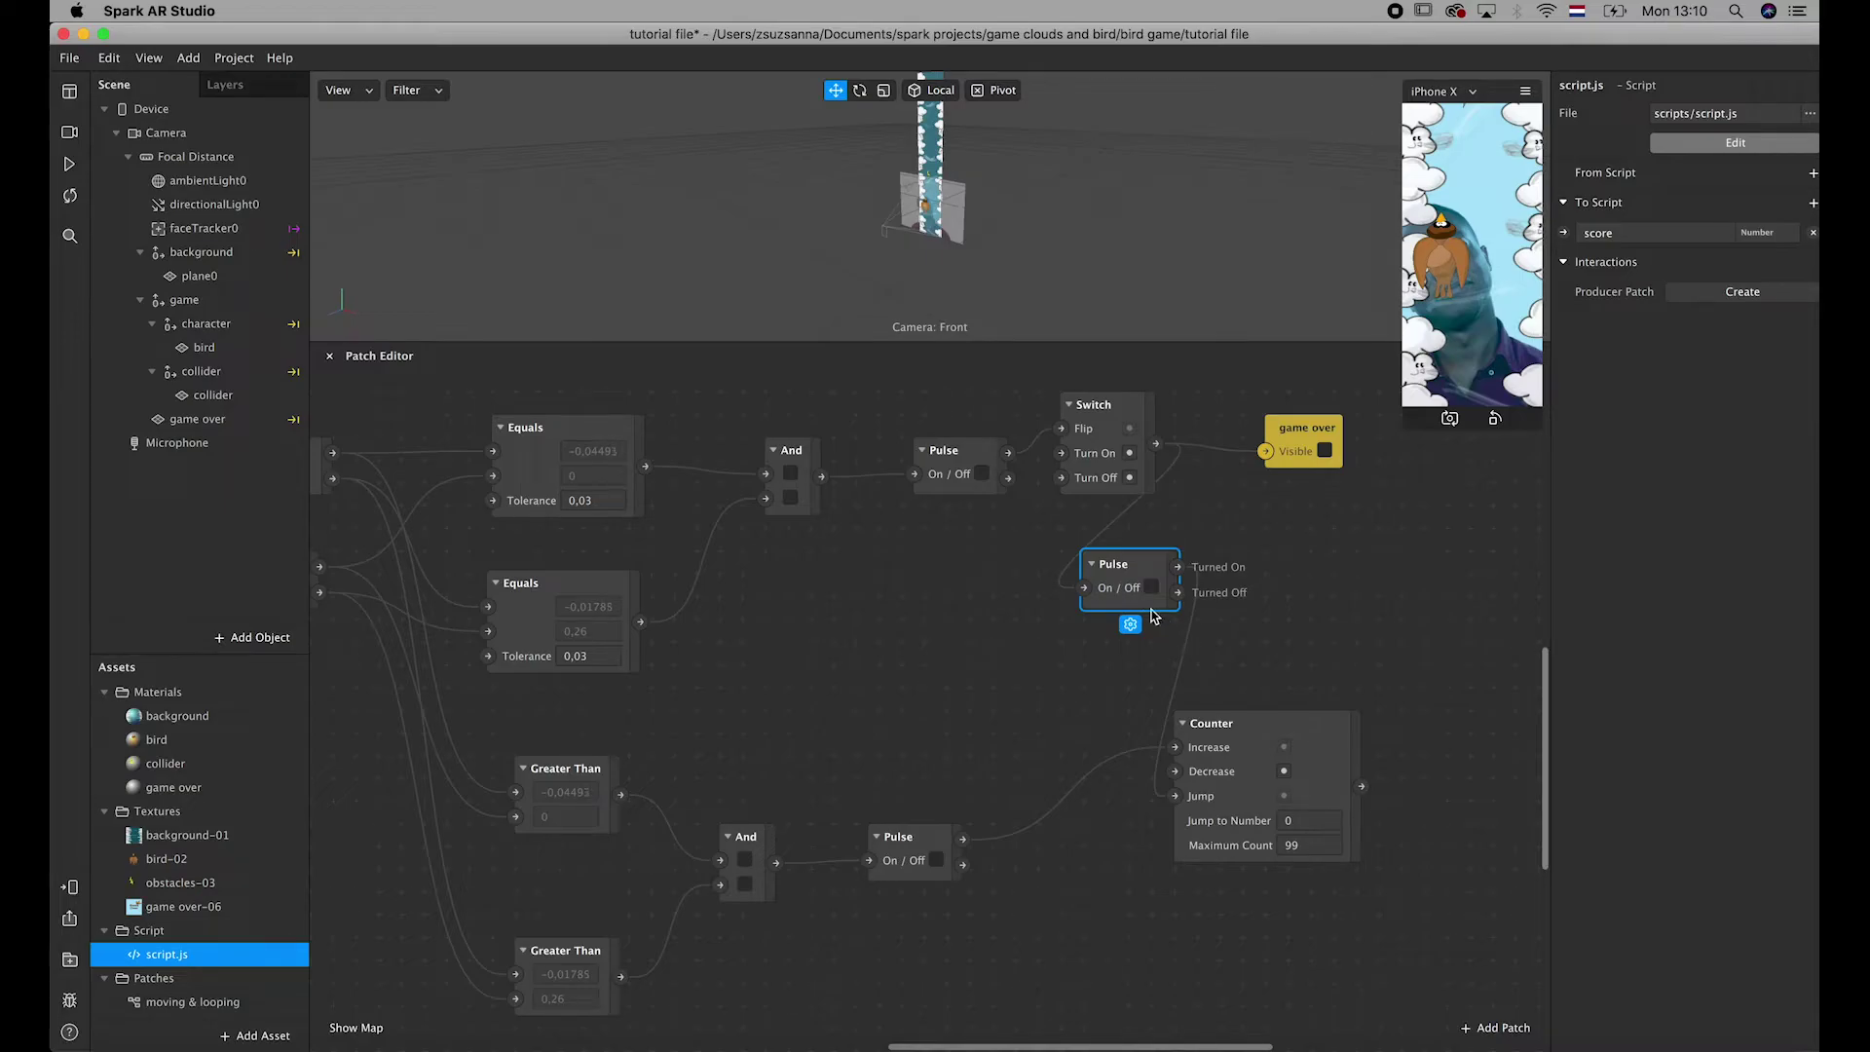
pyautogui.press('BackSpace')
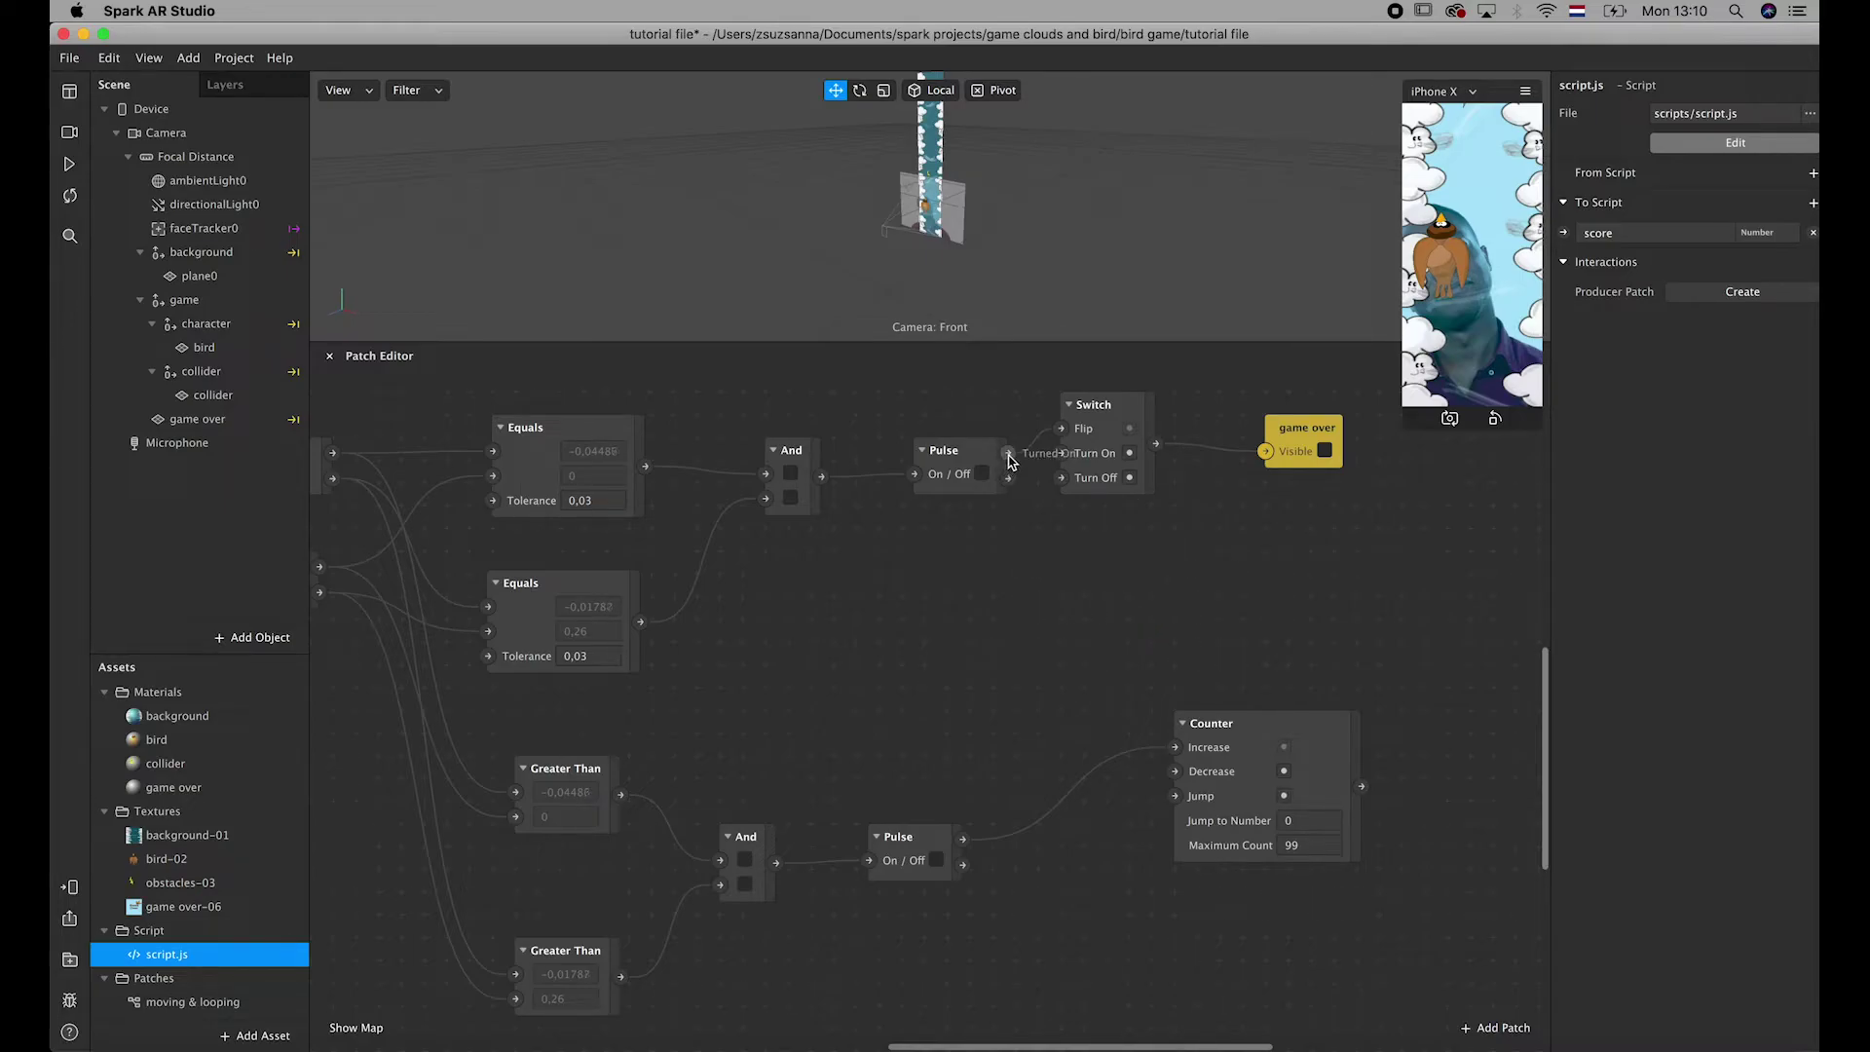
# - Connect the Turned On output of the collision Pulse to the Counter's Jump input, keep Jump to Number at 0, and reposition the Counter
pyautogui.moveTo(1008, 454); pyautogui.dragTo(1176, 796)
pyautogui.scroll(3, 1295, 814)
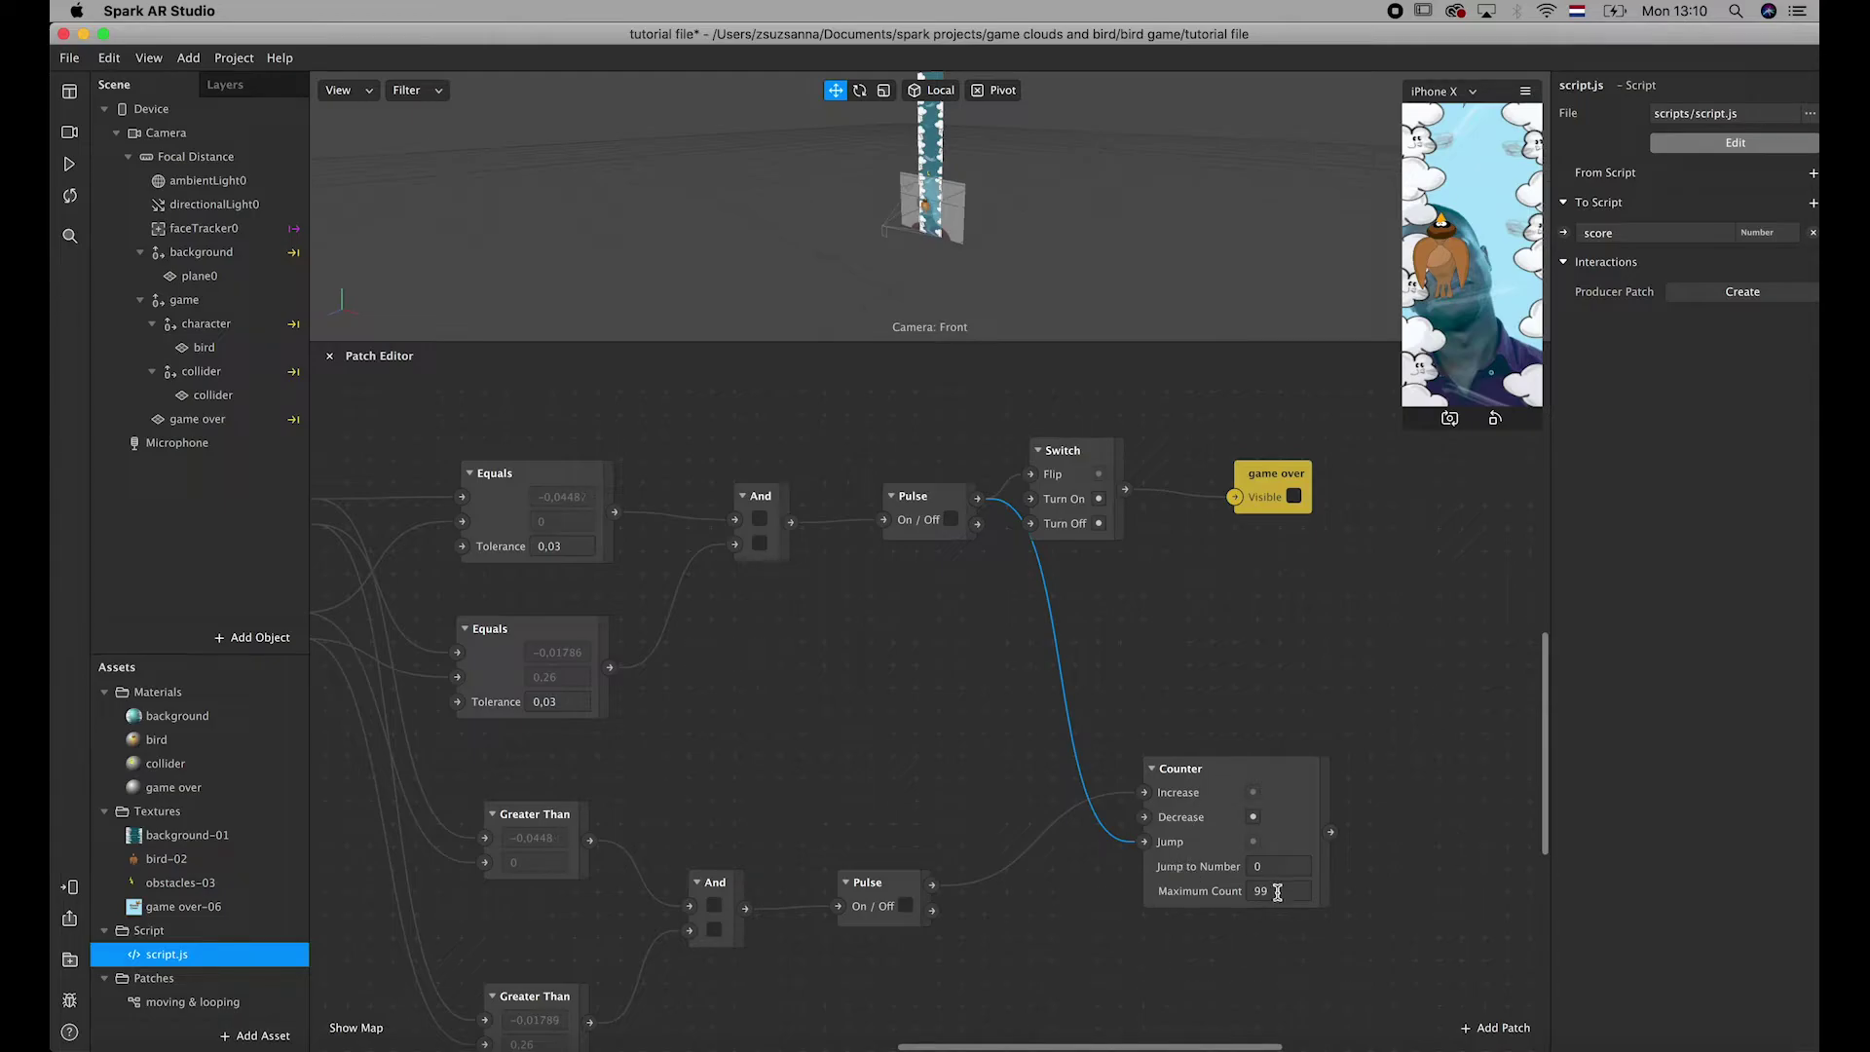
pyautogui.click(1262, 866)
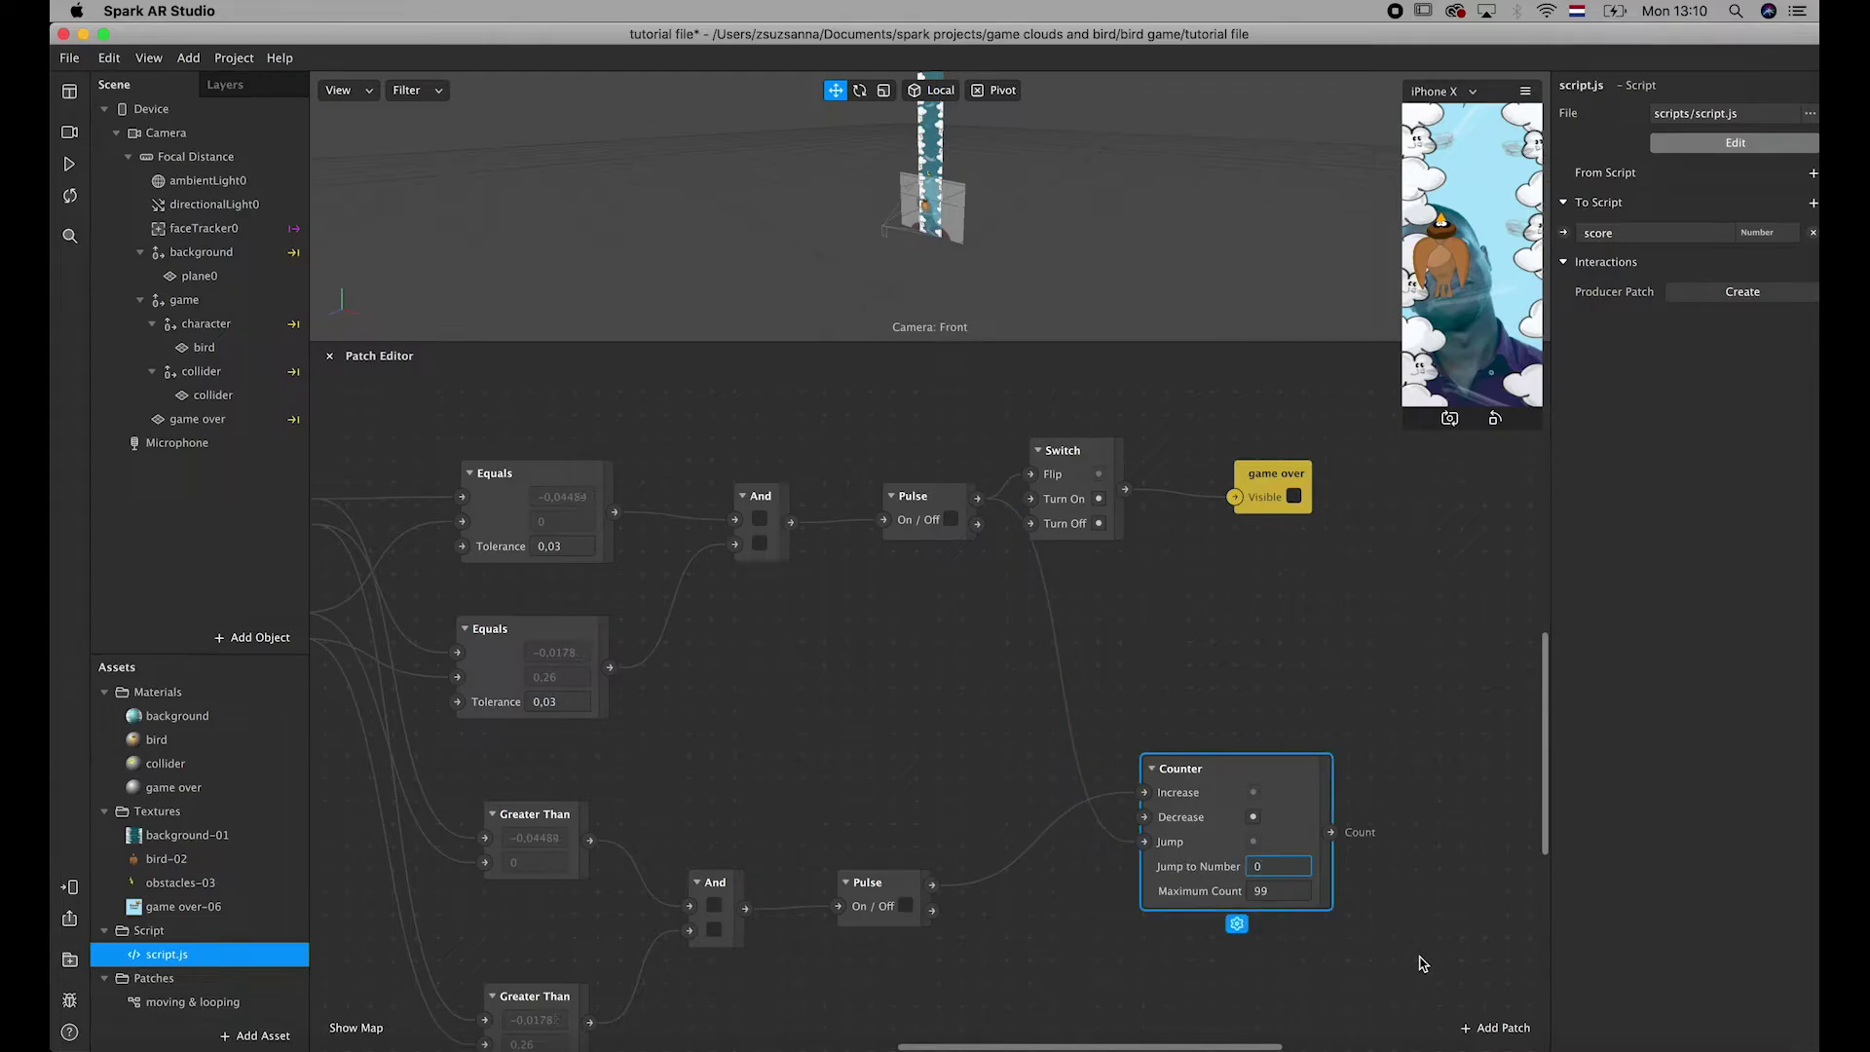
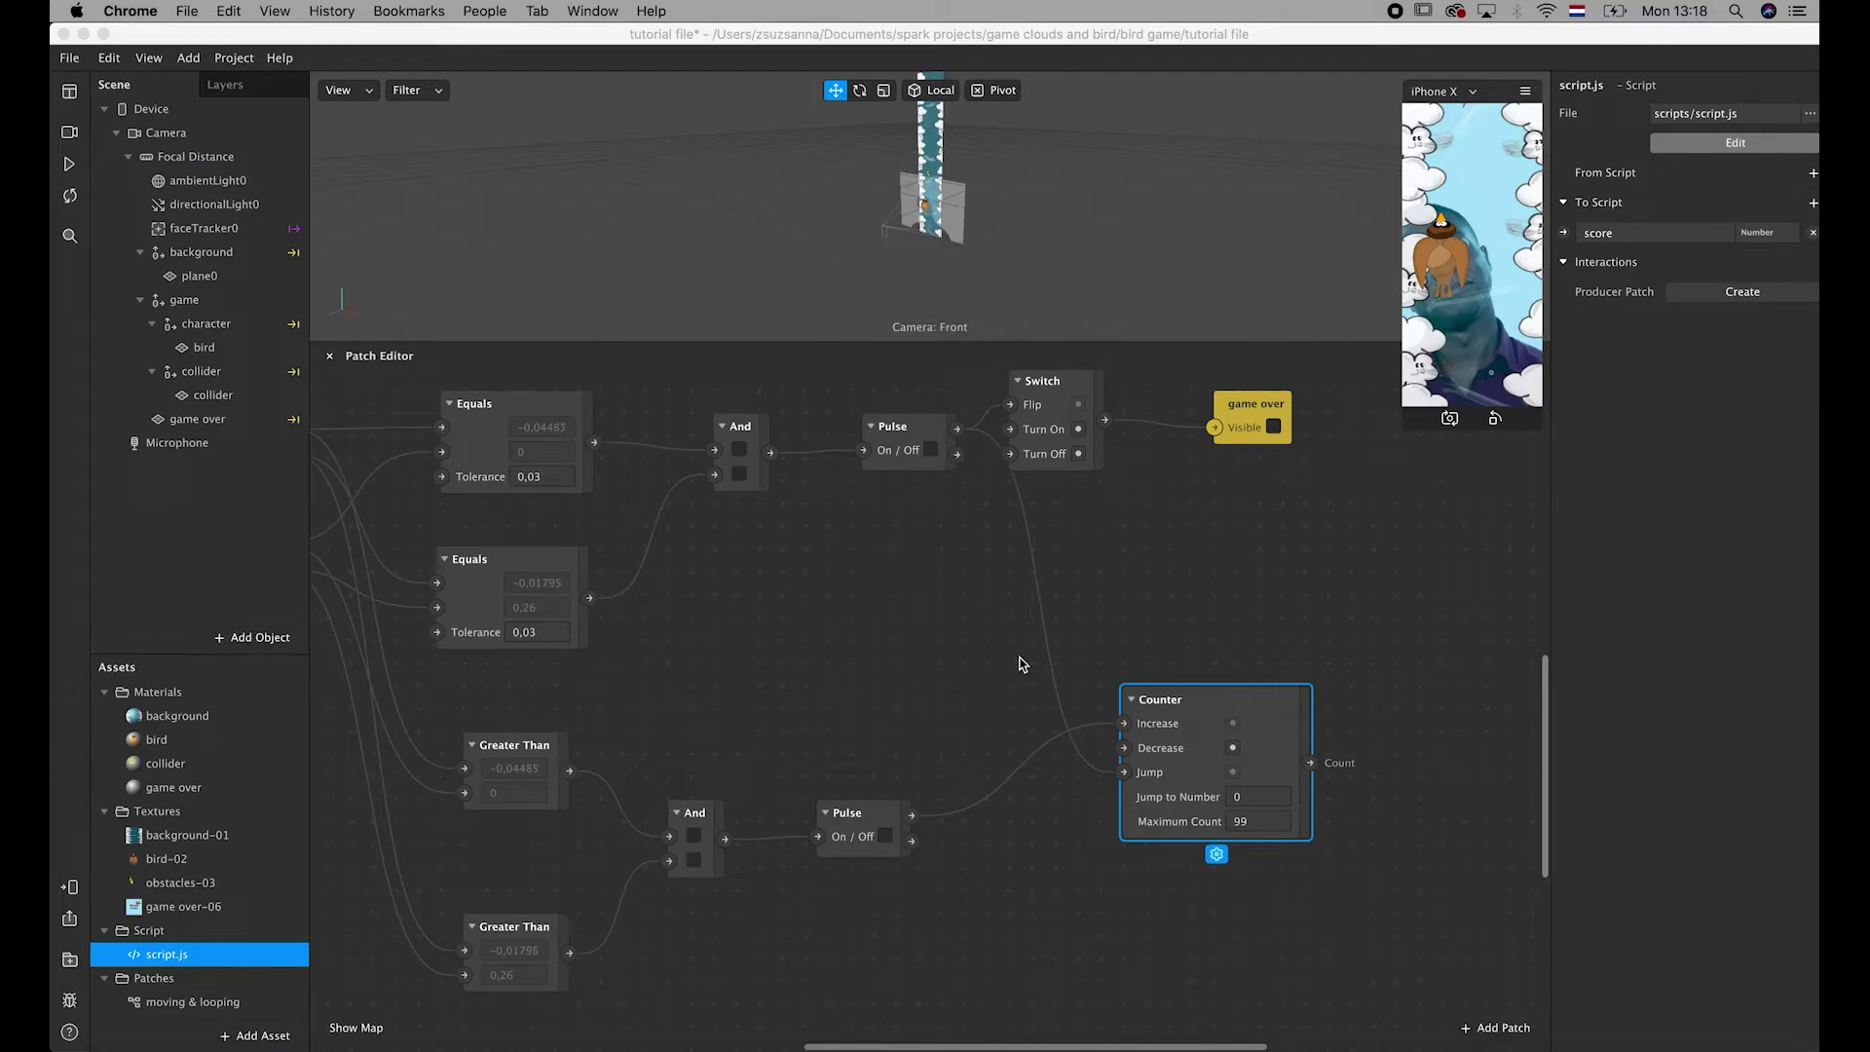
pyautogui.moveTo(1230, 717); pyautogui.dragTo(1185, 763)
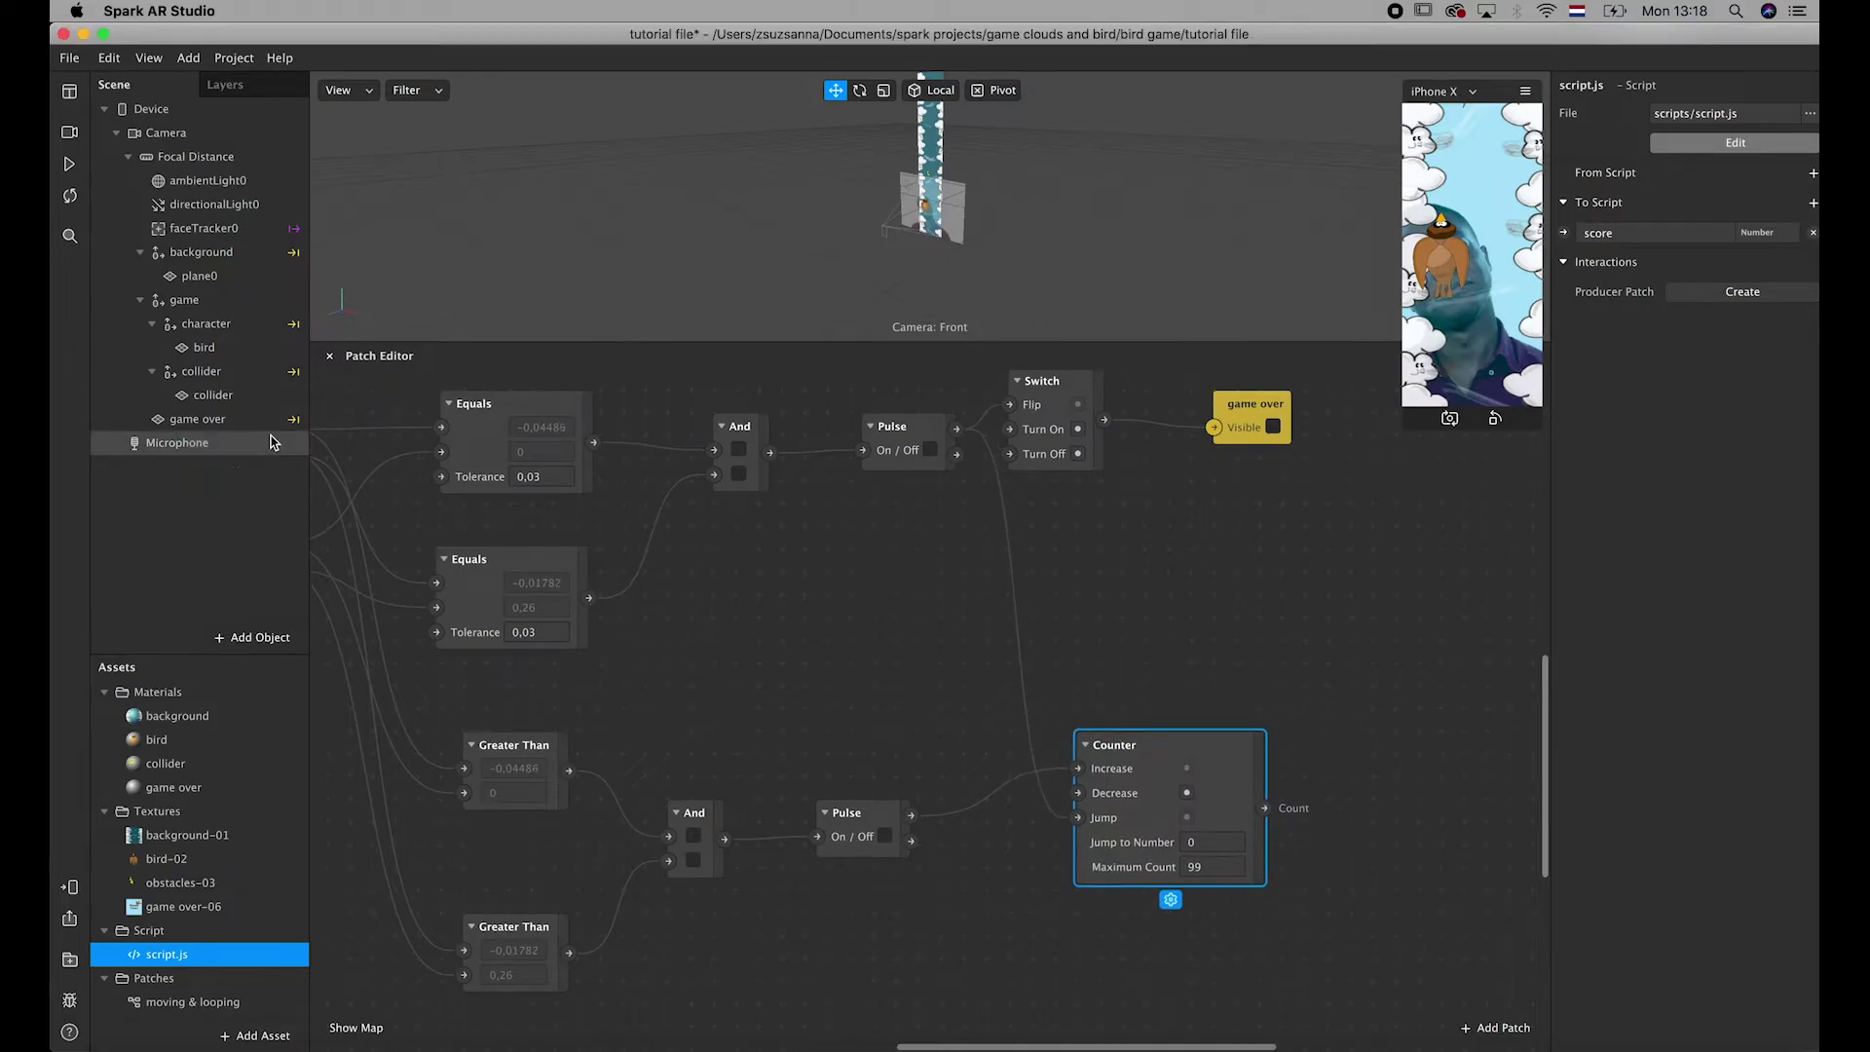
# - Insert a canvas into the scene and place it directly below faceTracker0 in the scene hierarchy
pyautogui.click(234, 229)
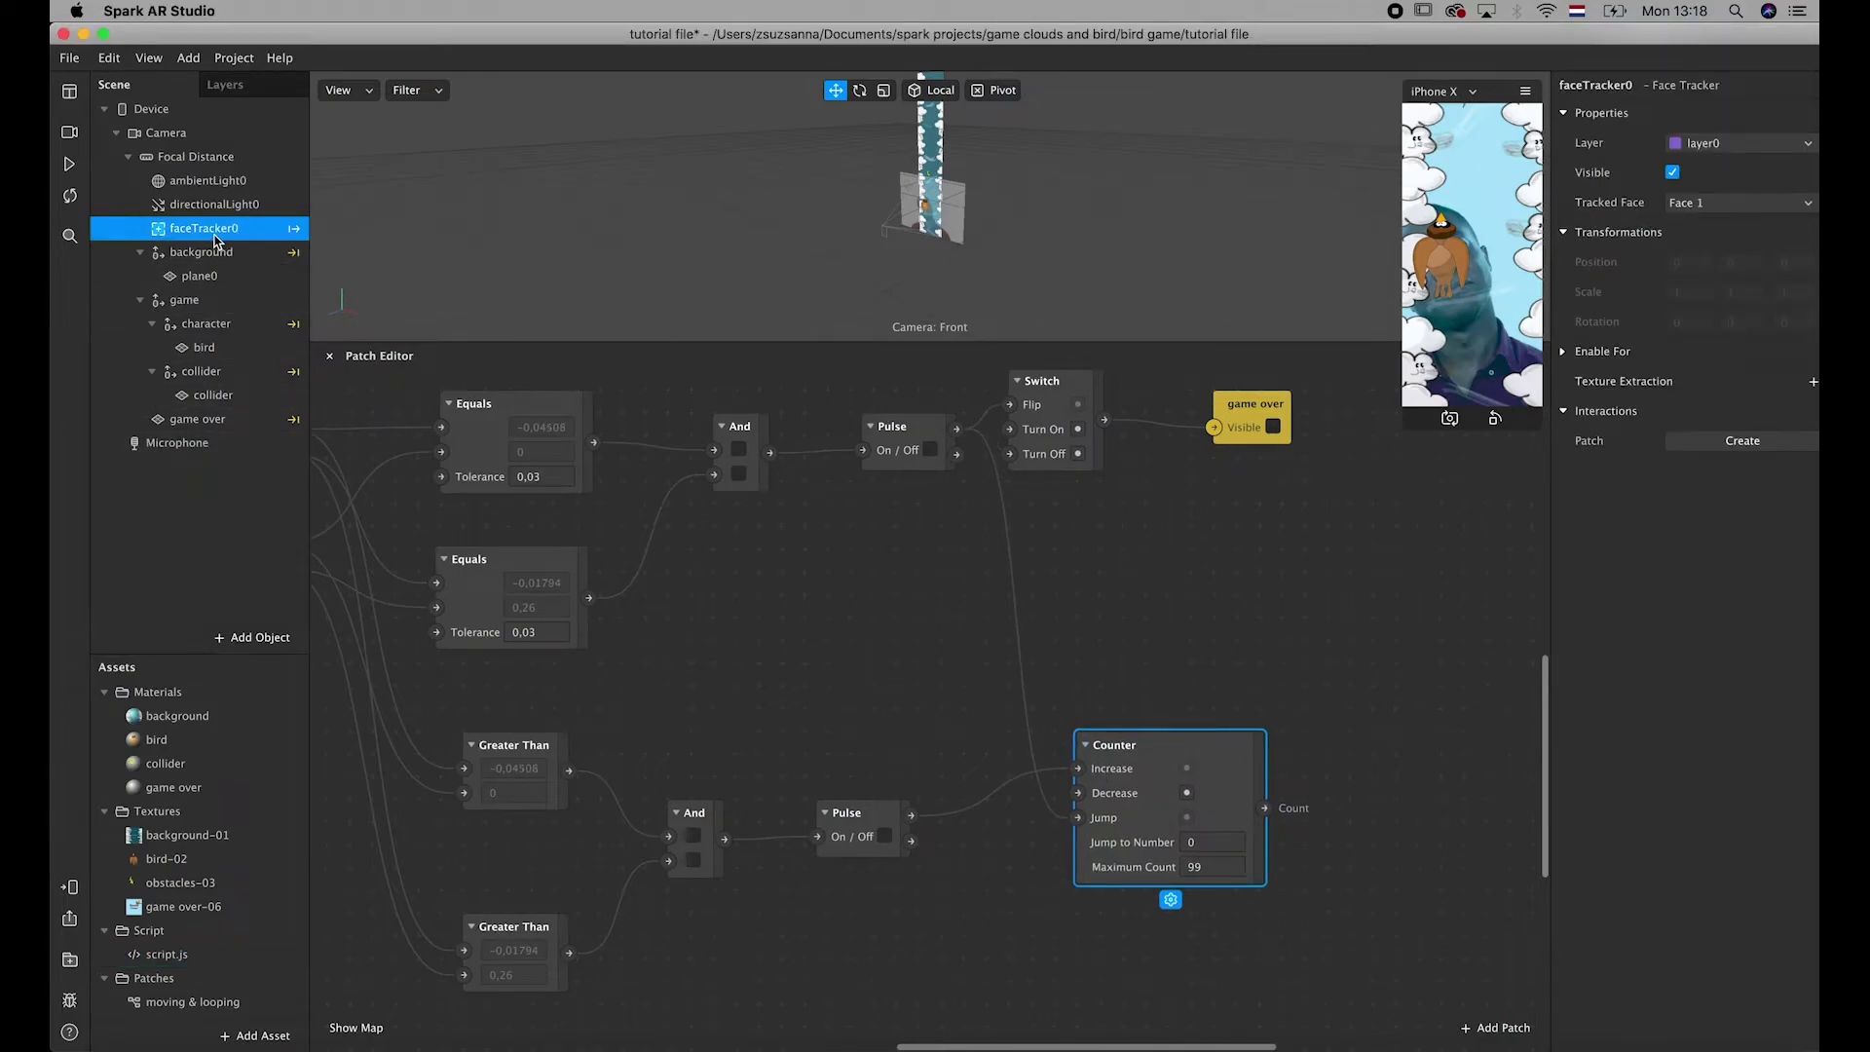
pyautogui.click(236, 638)
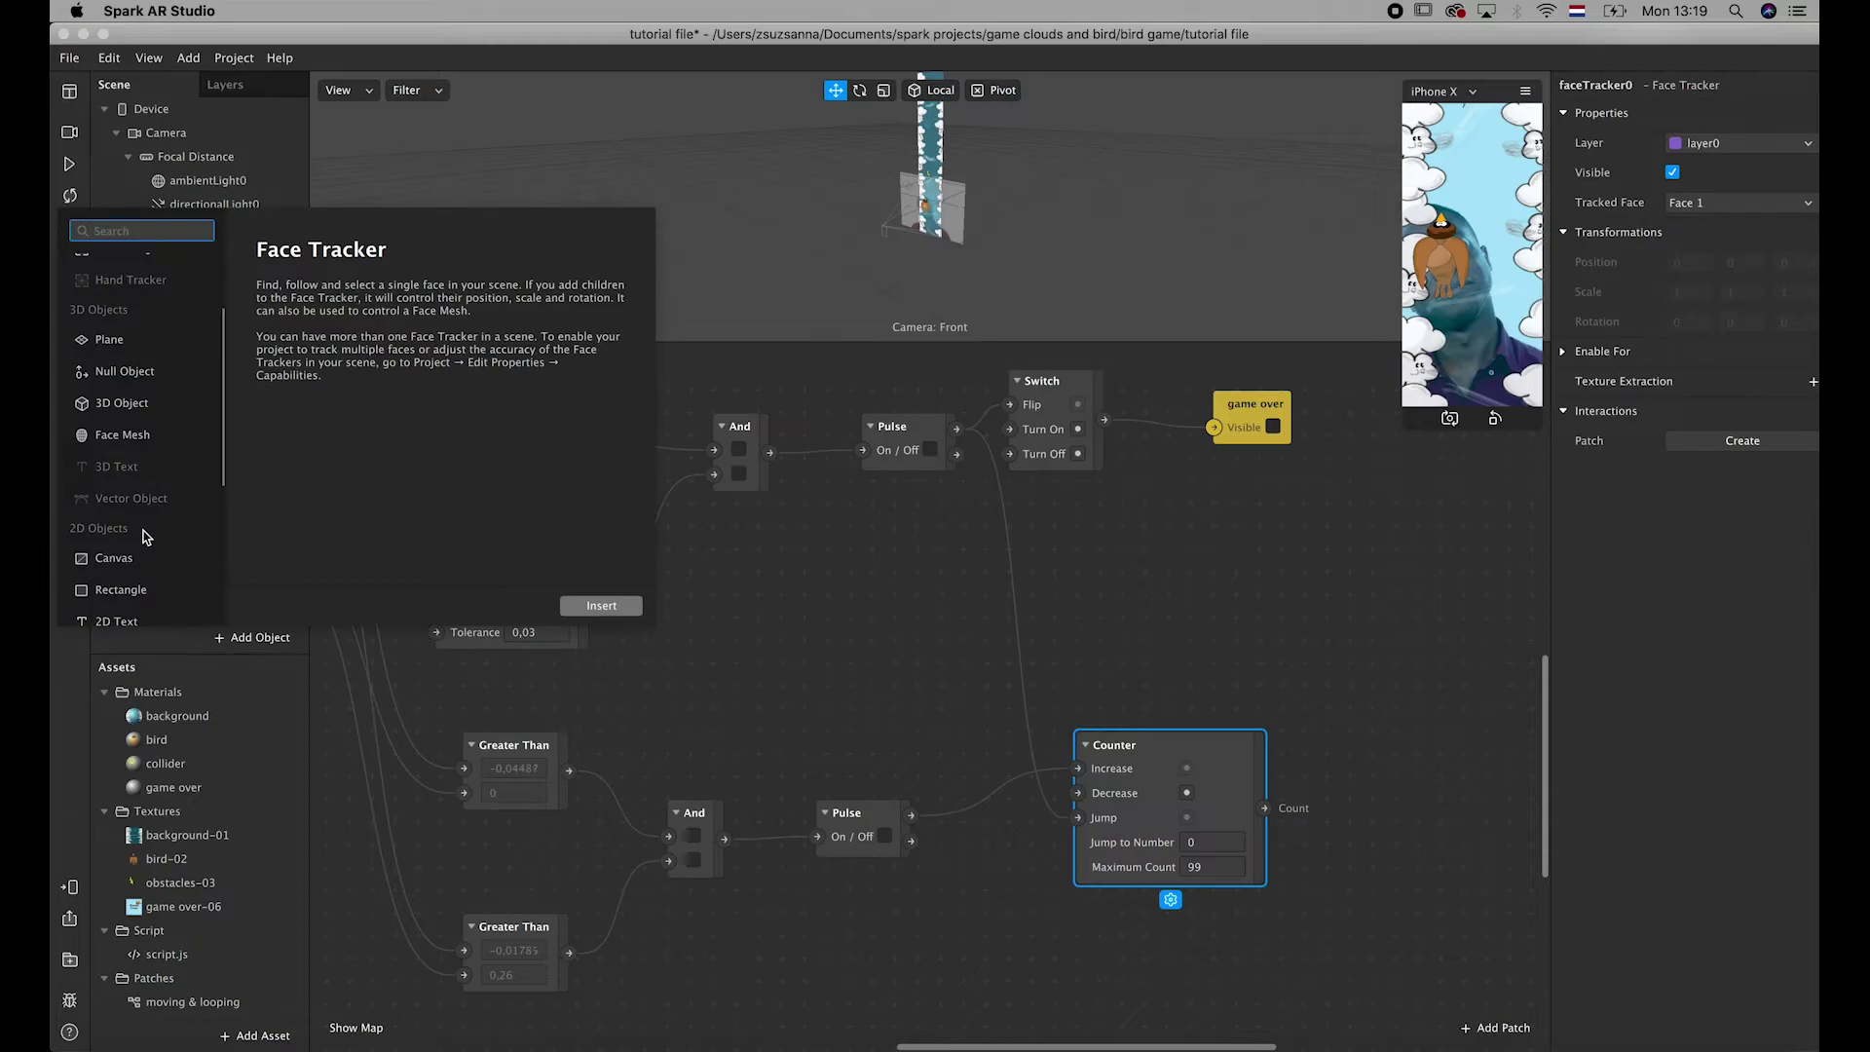
pyautogui.click(137, 565)
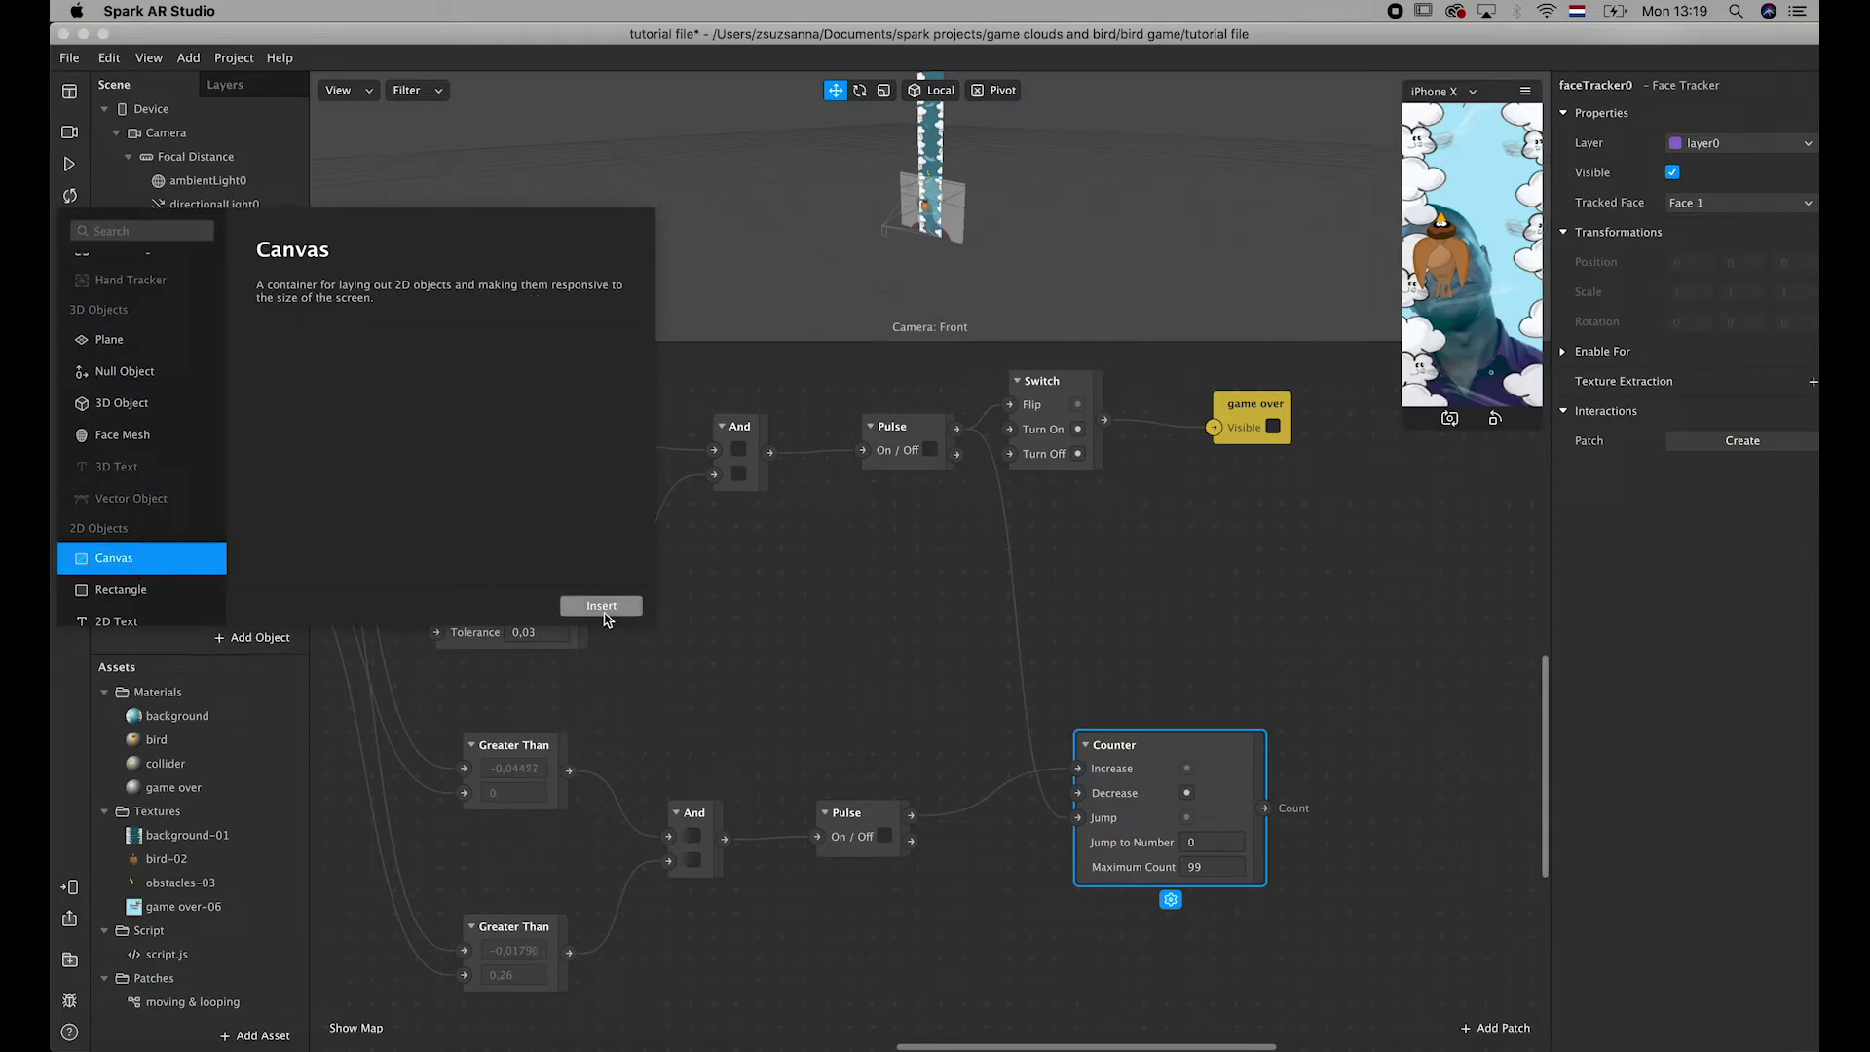
pyautogui.click(602, 605)
pyautogui.moveTo(226, 443); pyautogui.dragTo(230, 241)
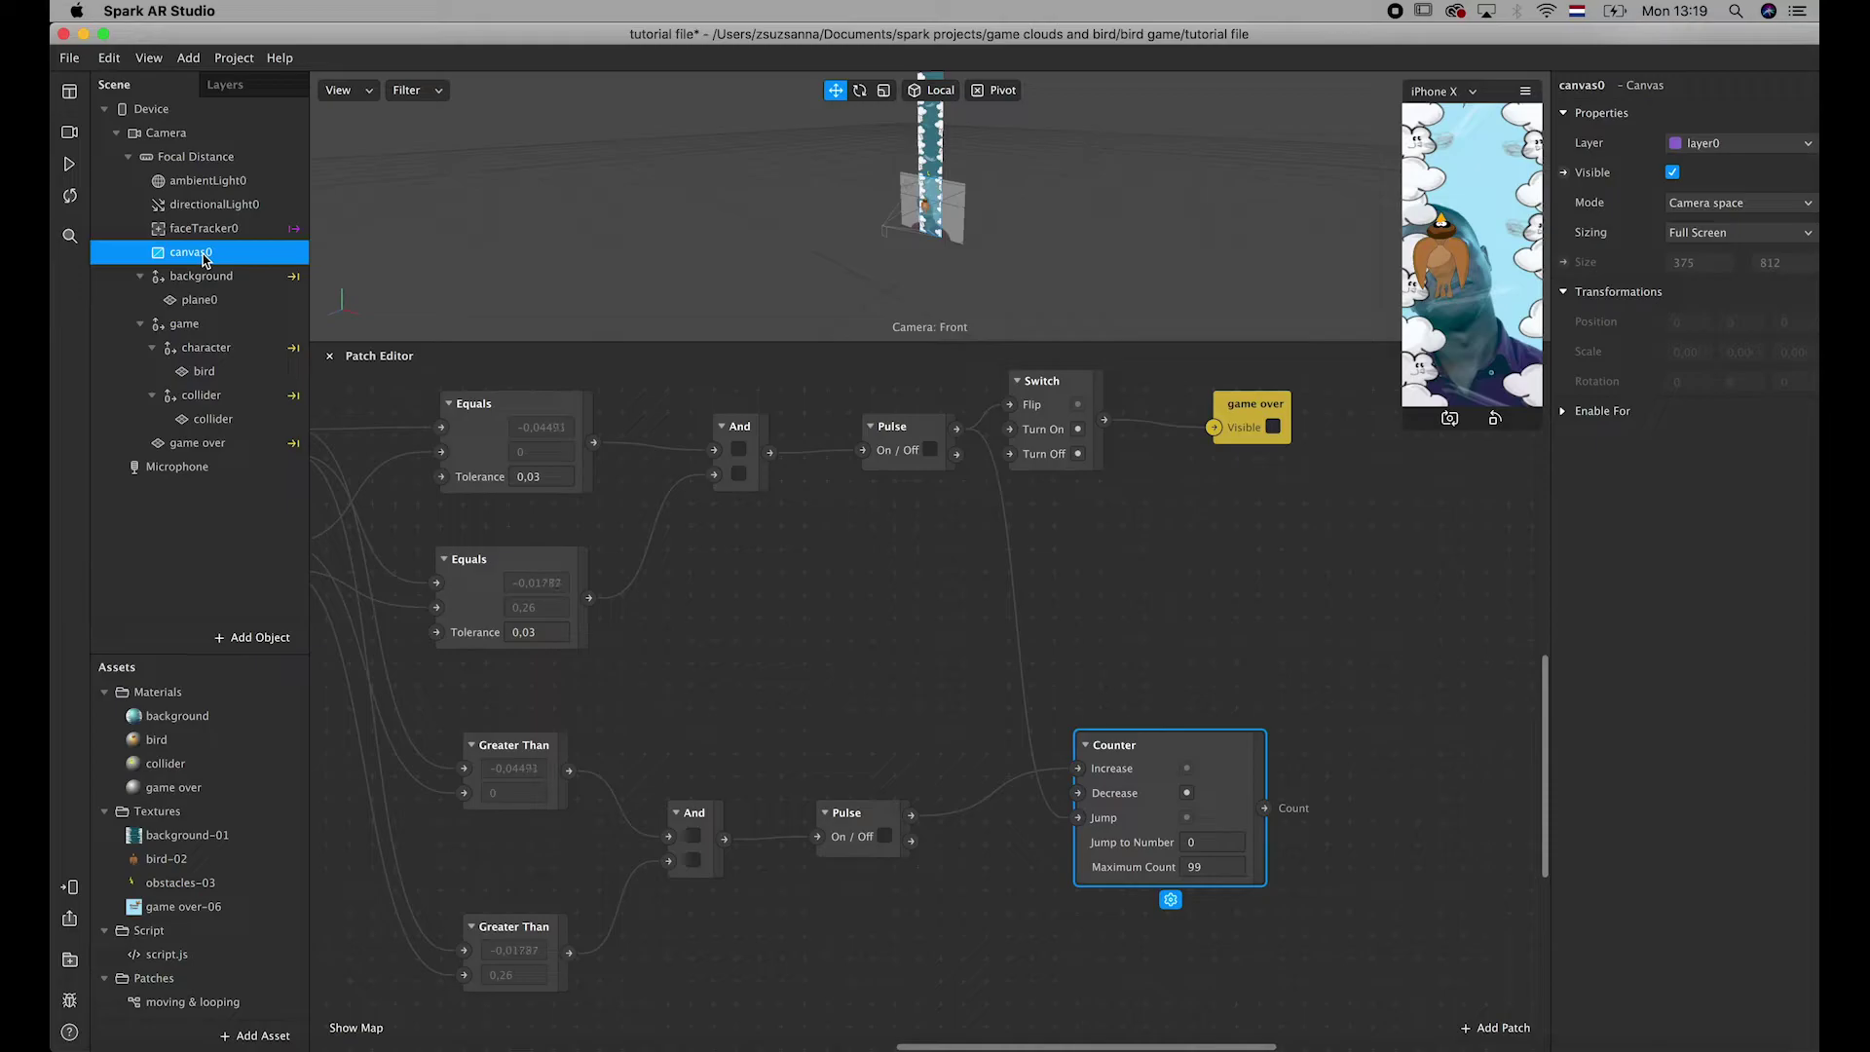
# - Add a 2D Text object as a child of the canvas
pyautogui.rightClick(203, 253)
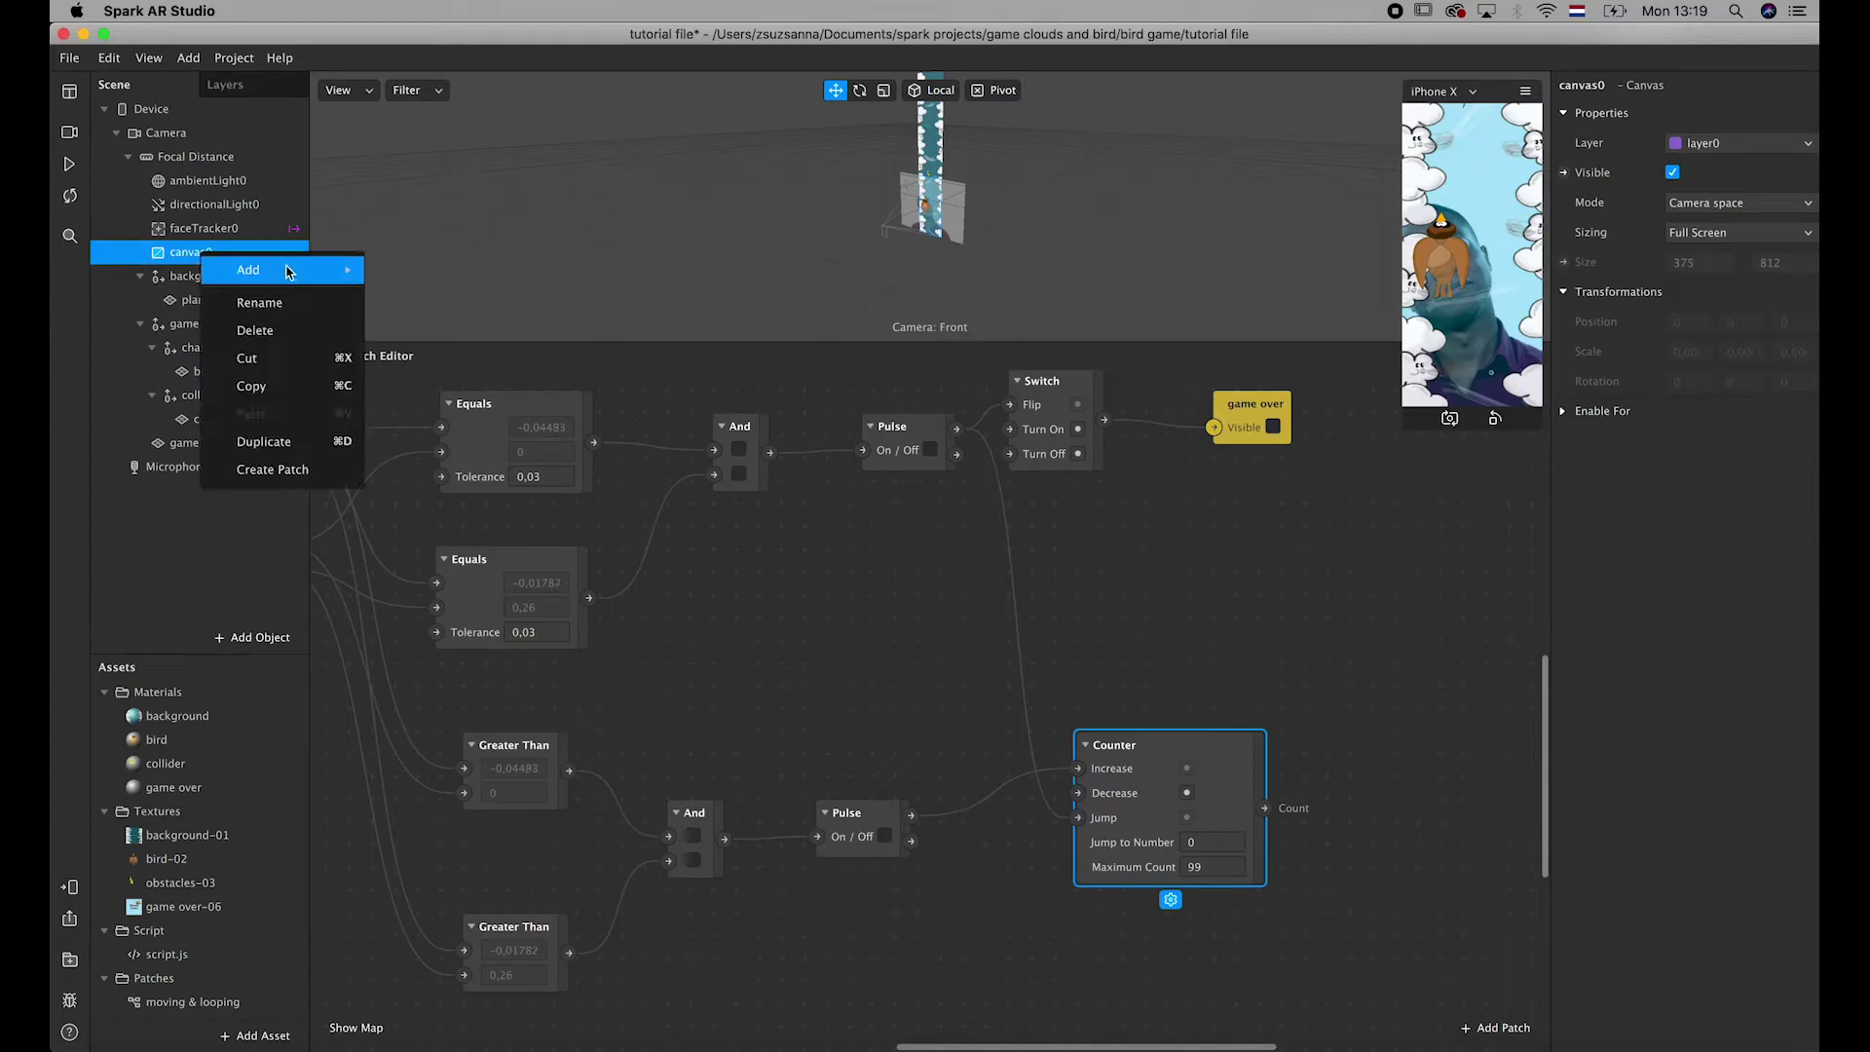
pyautogui.moveTo(285, 270)
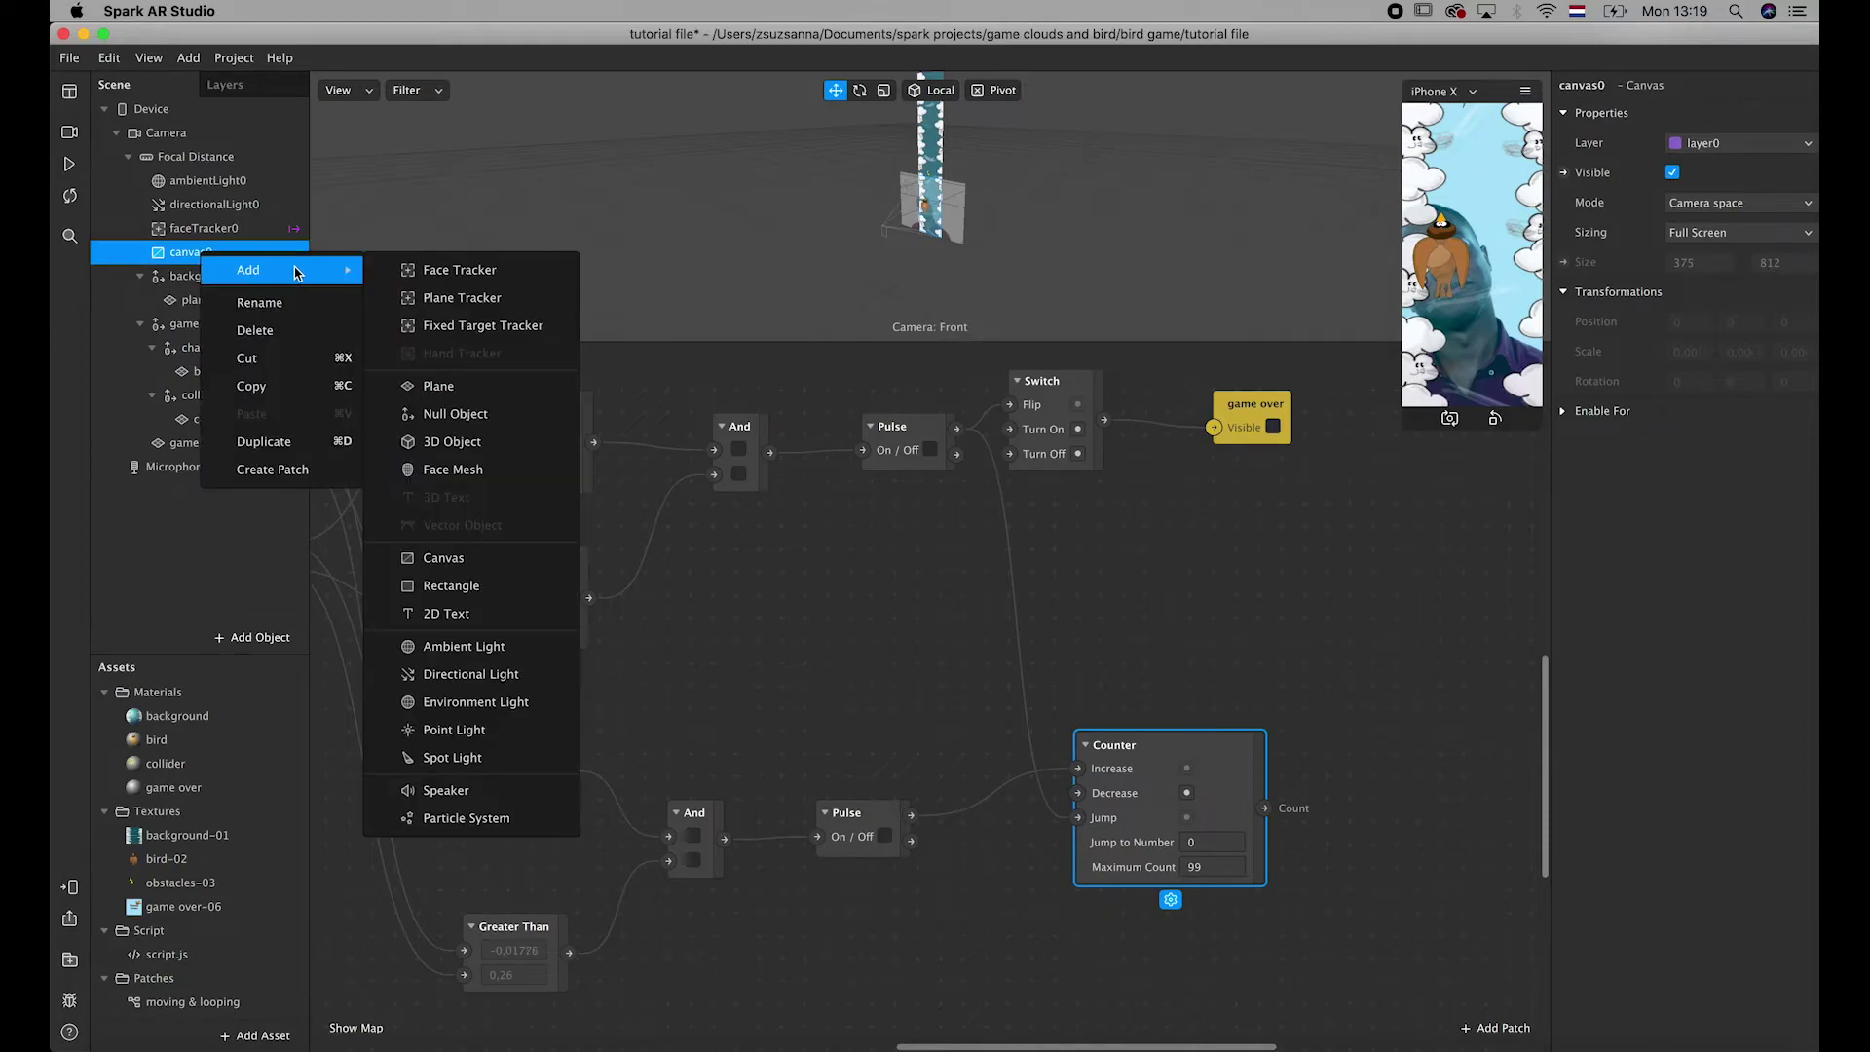
pyautogui.click(445, 615)
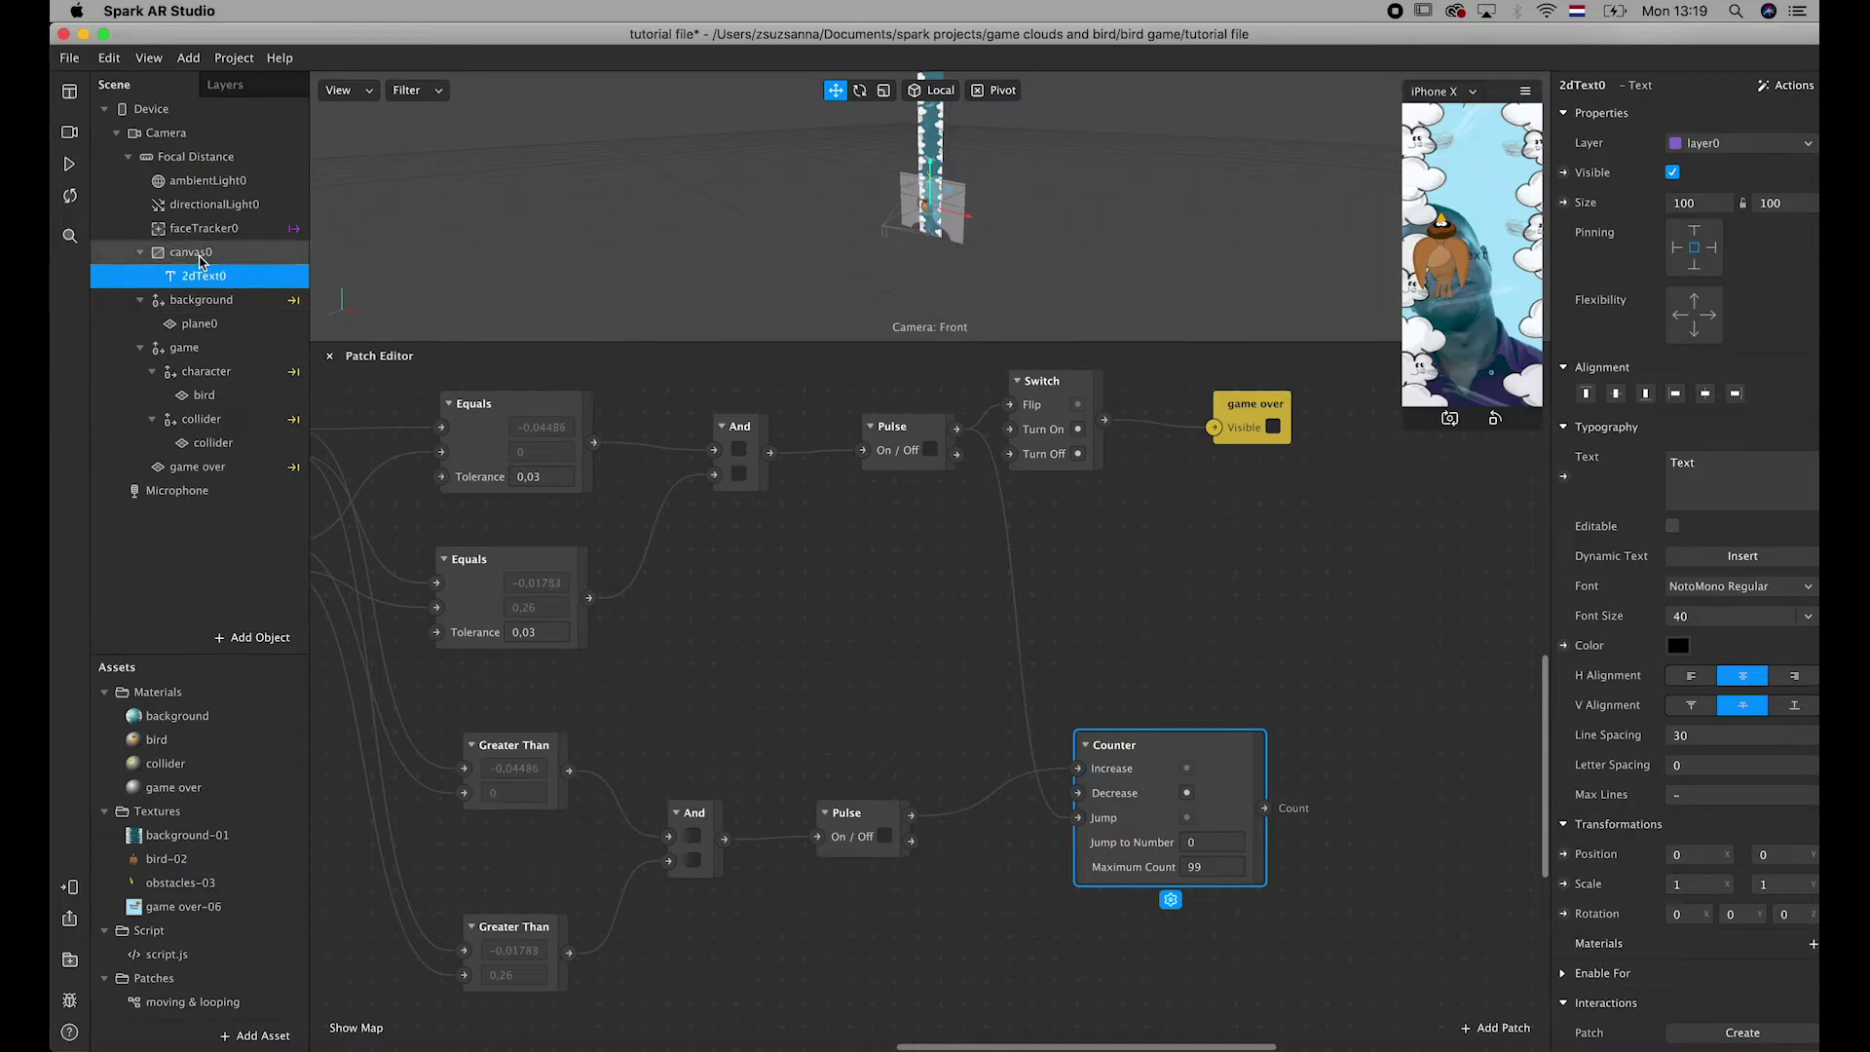
# - Set the canvas mode to World space
pyautogui.click(200, 255)
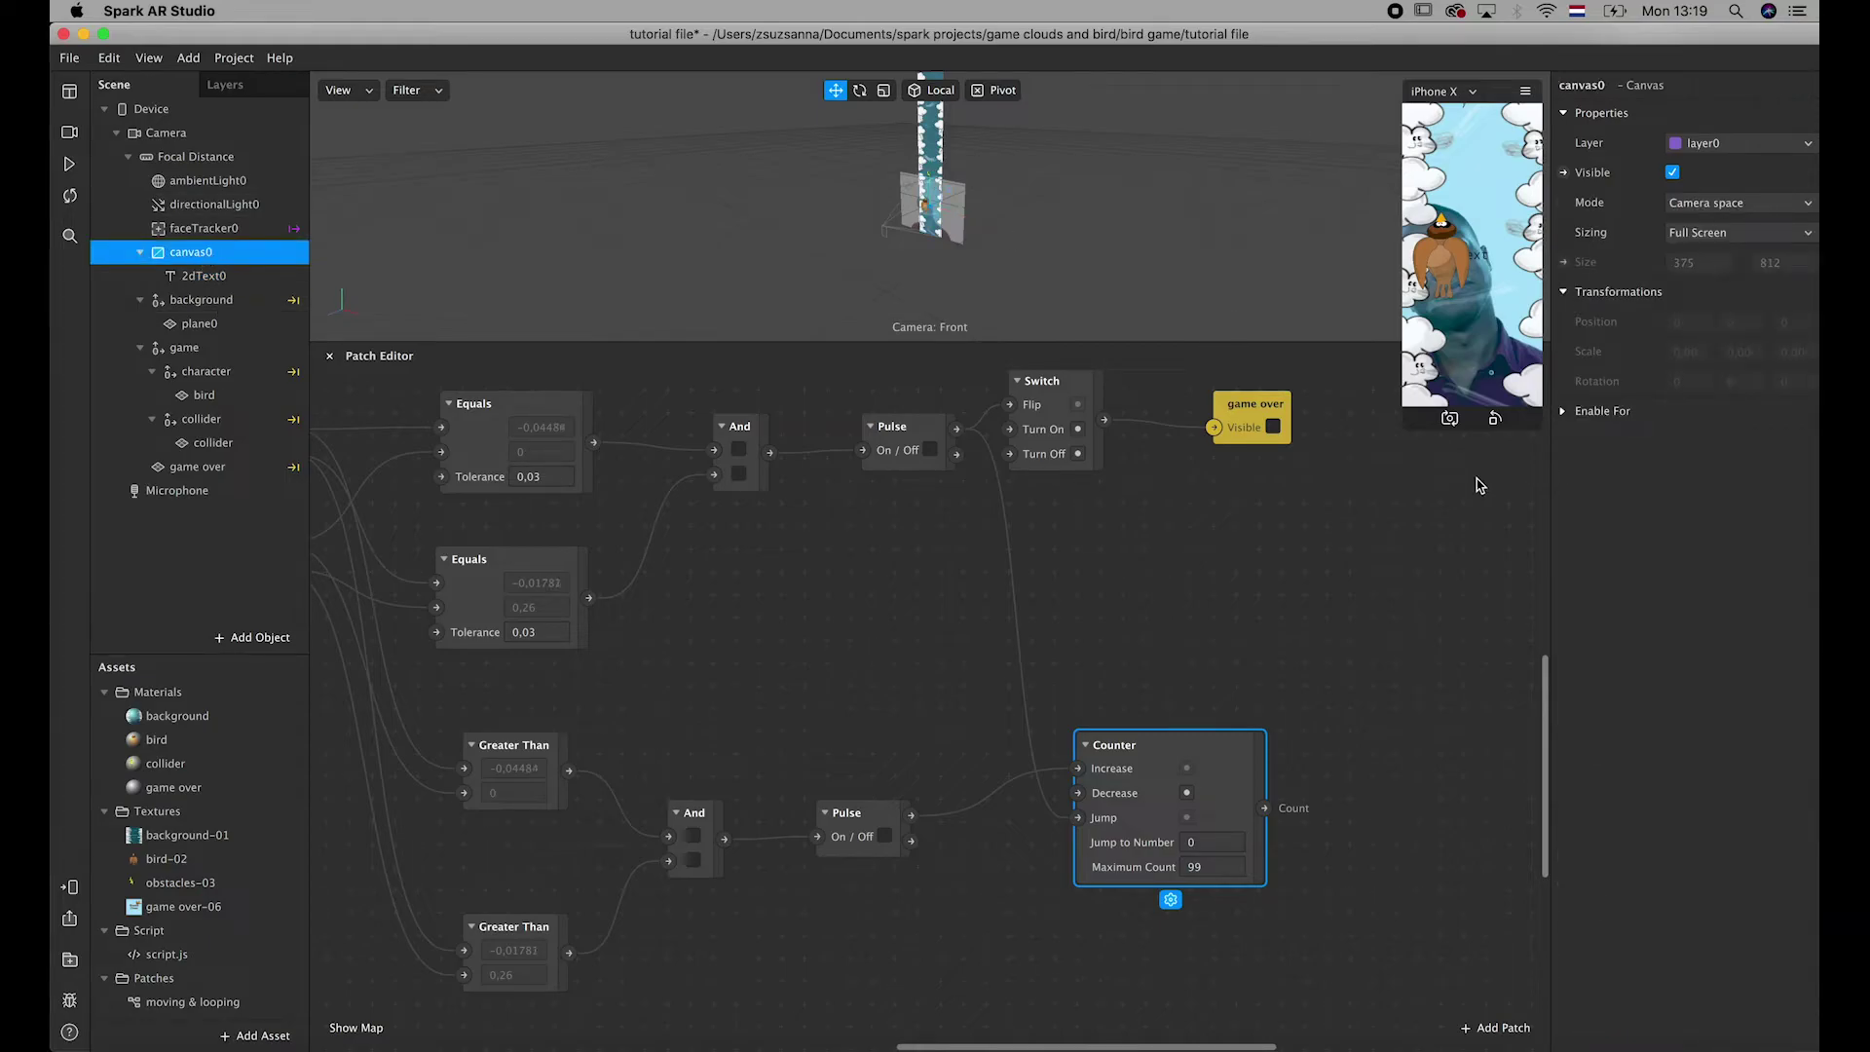
pyautogui.click(1750, 204)
pyautogui.click(1749, 229)
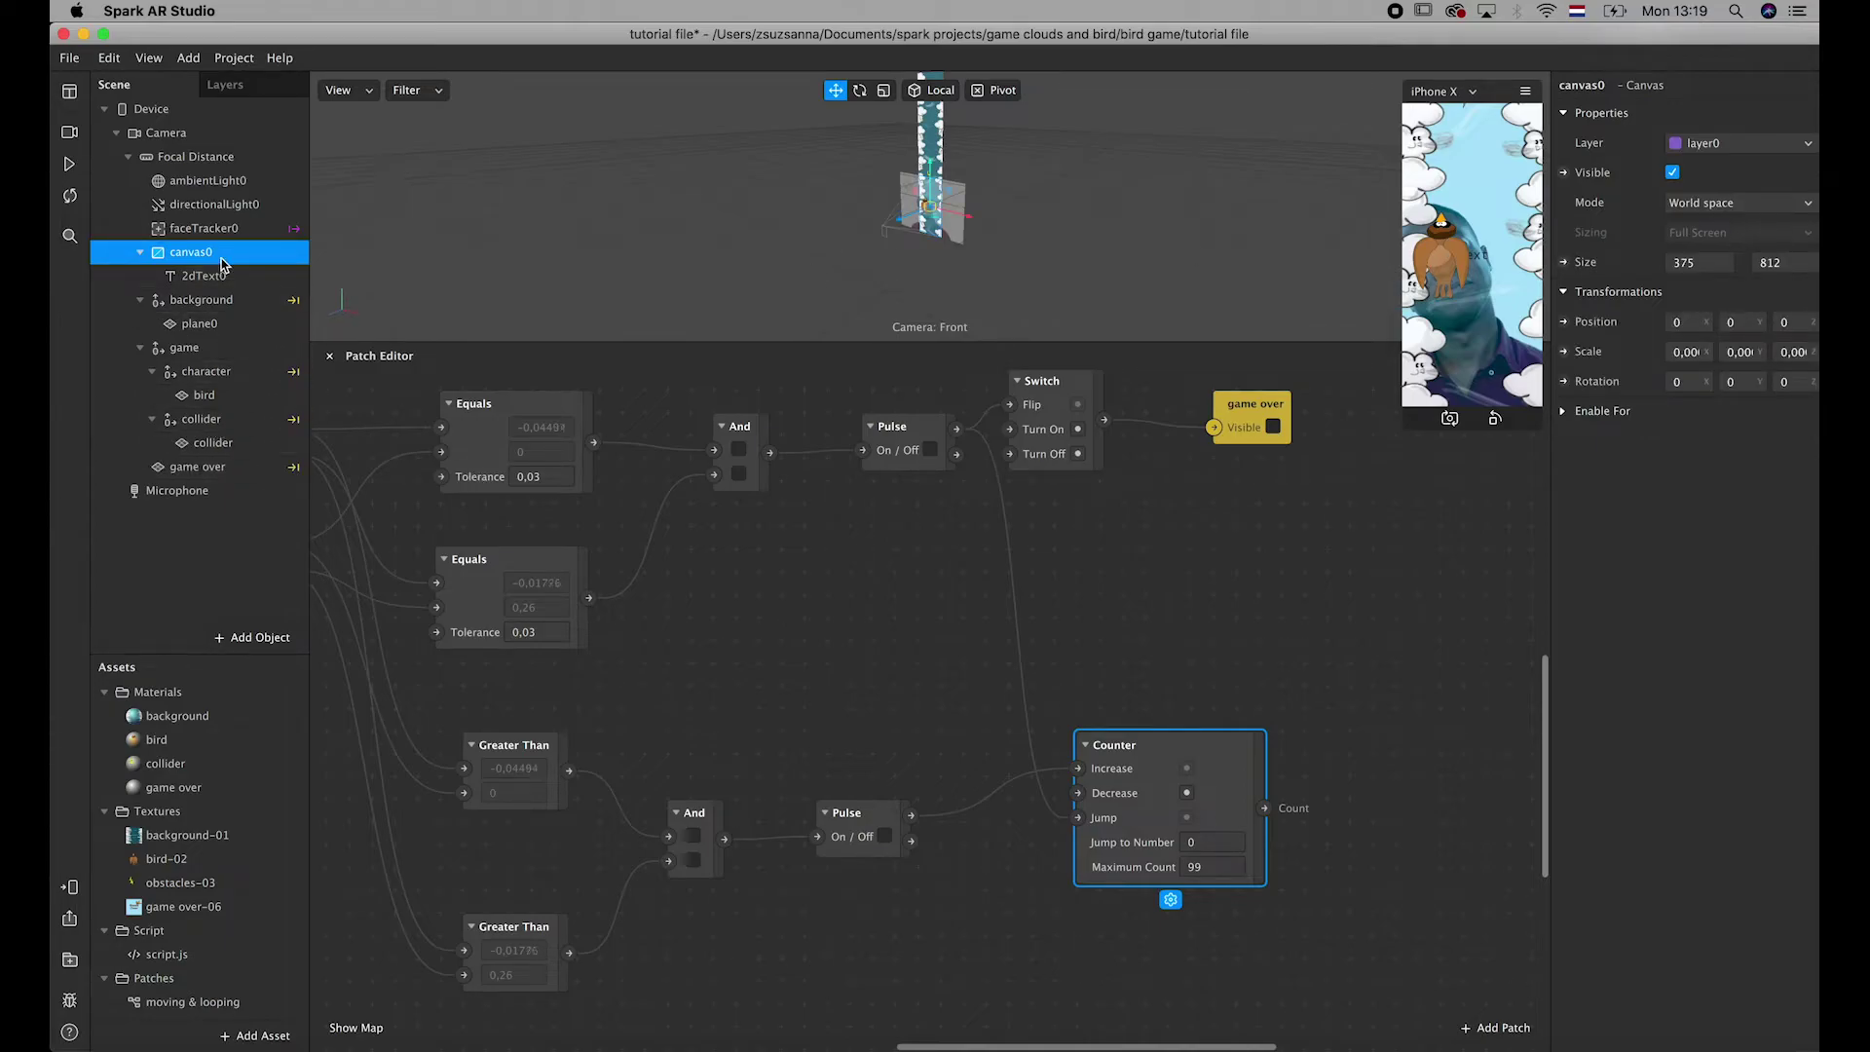
# - Rename the 2D Text object under the canvas as score
pyautogui.click(201, 278)
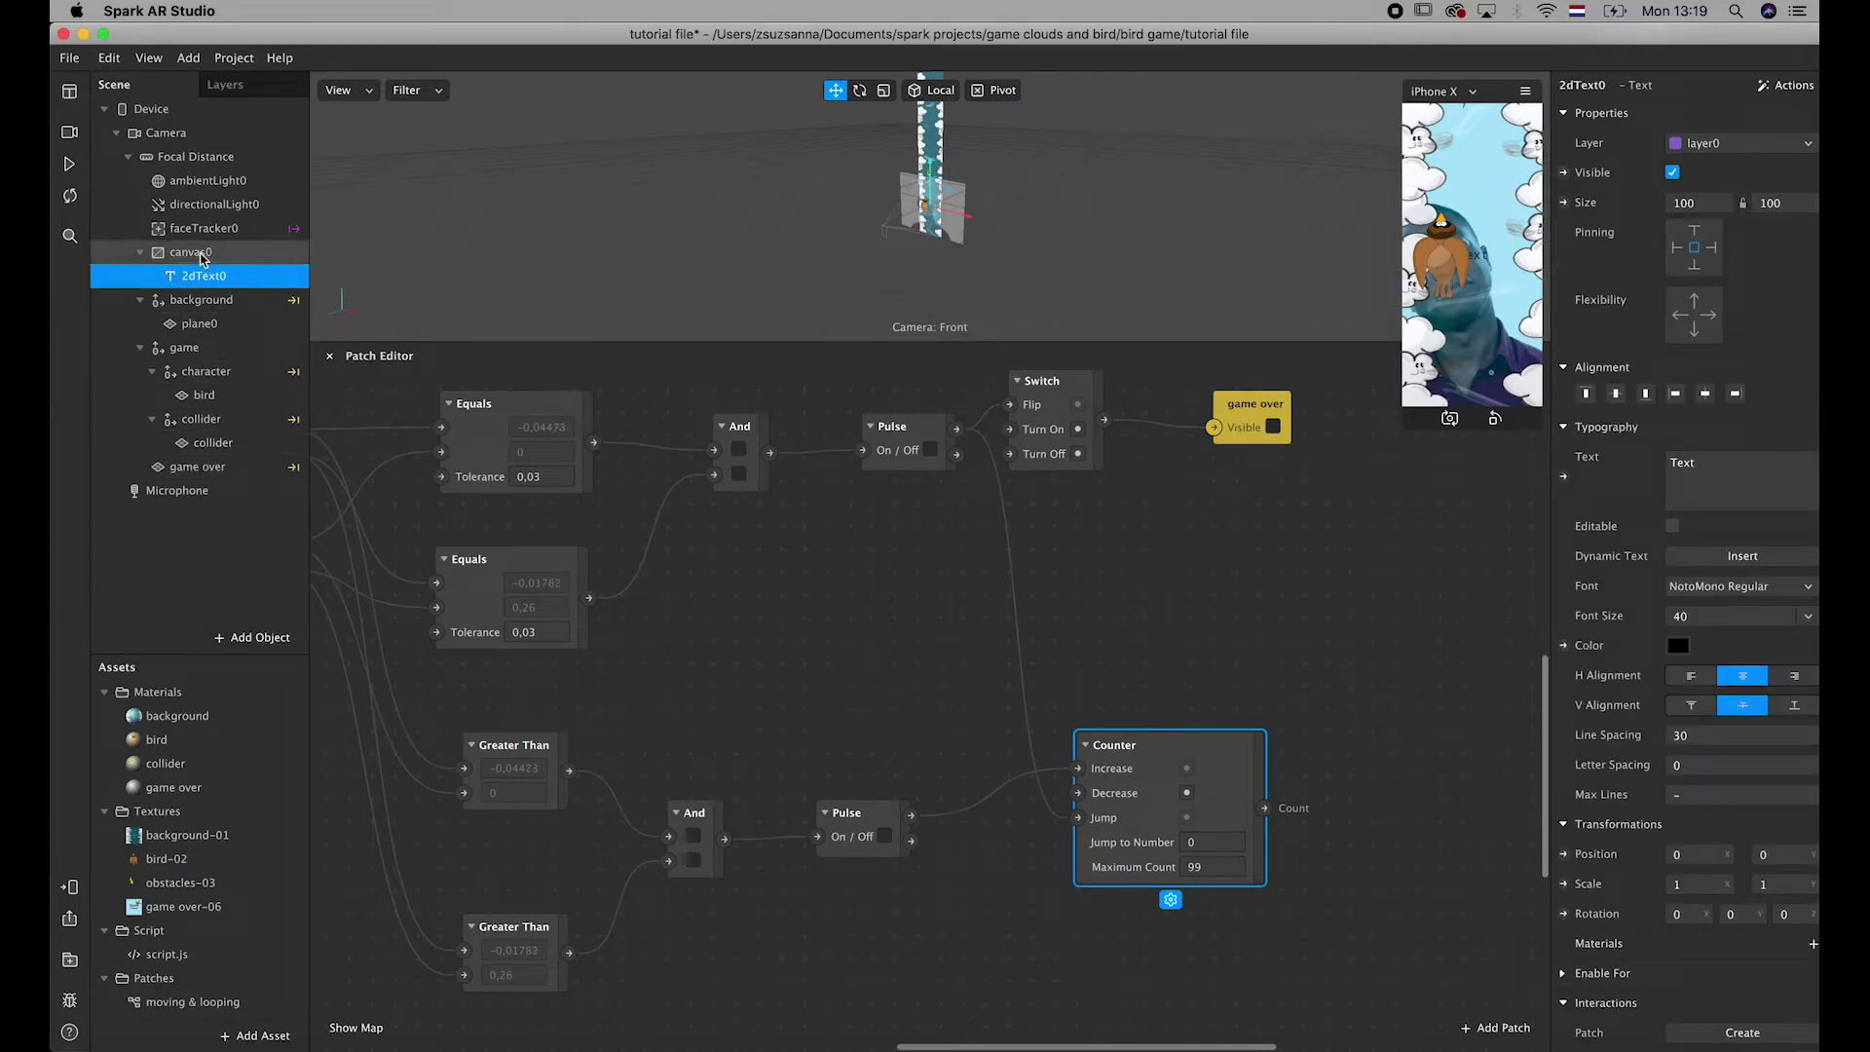
pyautogui.click(206, 256)
pyautogui.click(206, 278)
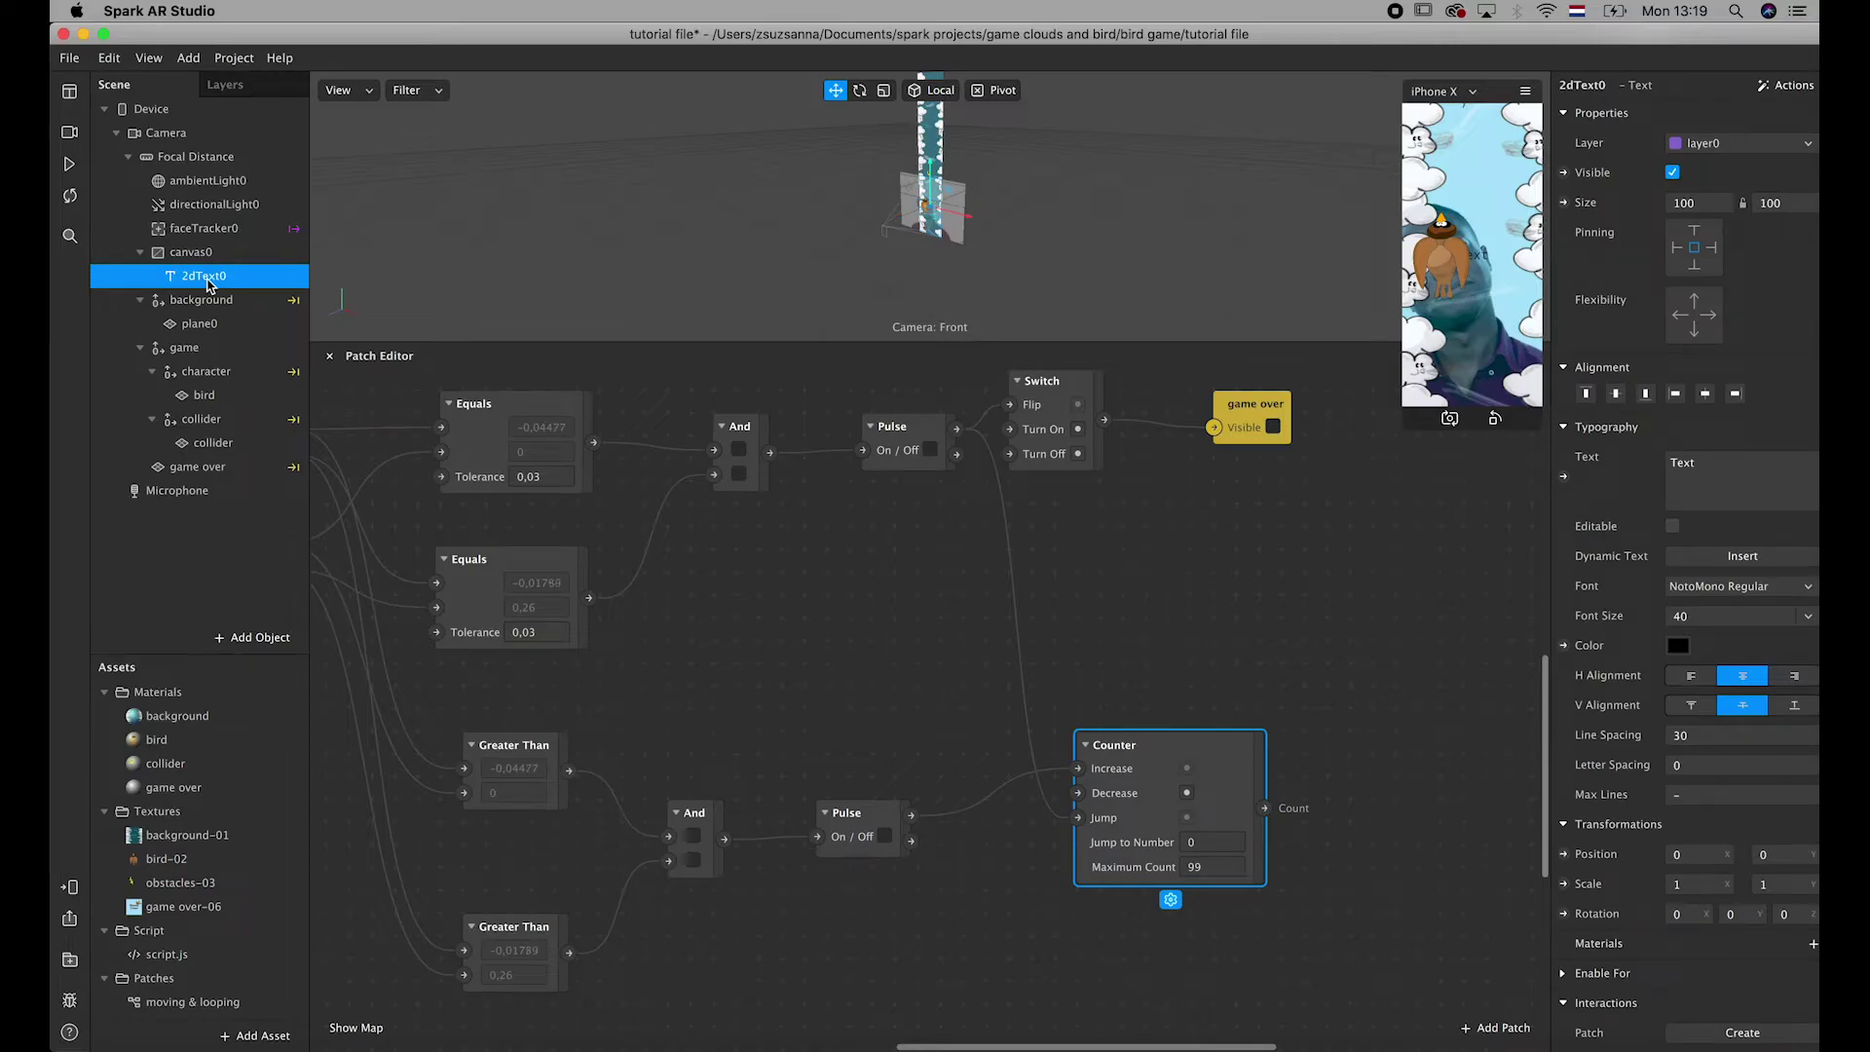
pyautogui.doubleClick(206, 277)
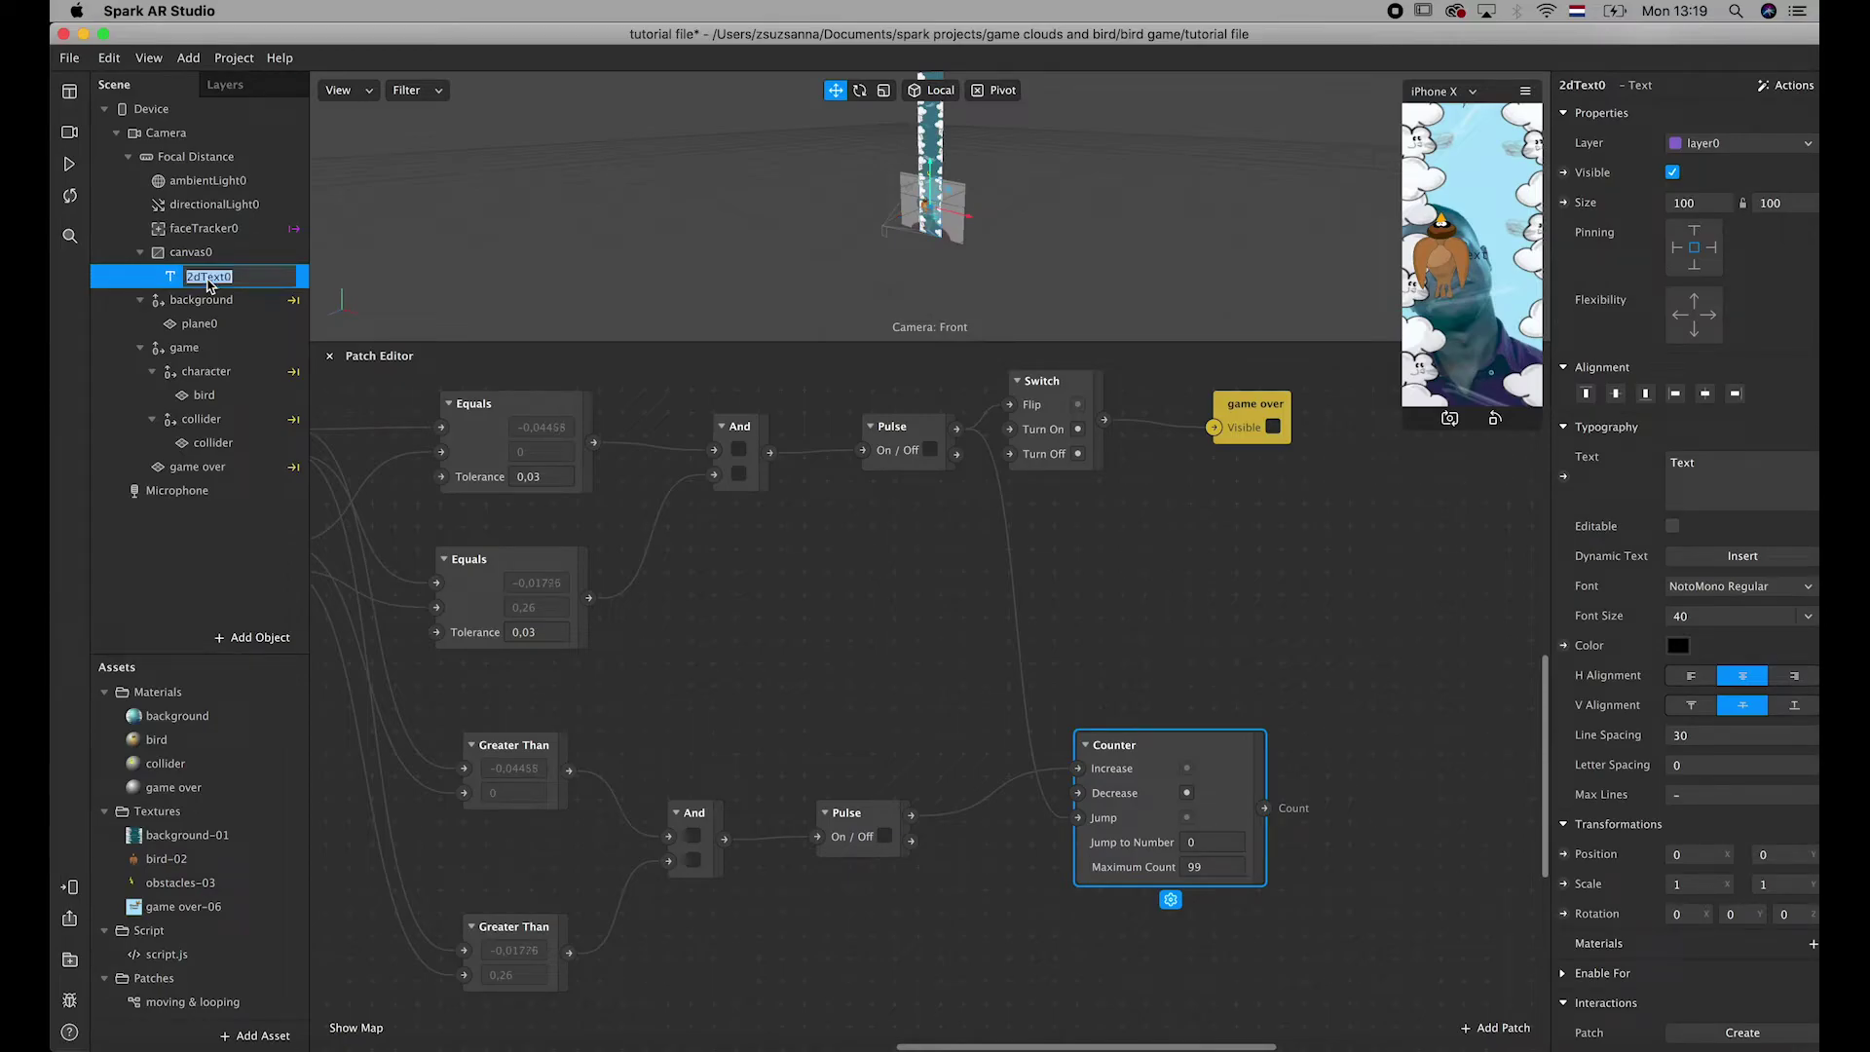
pyautogui.write('score')
pyautogui.press('Return')
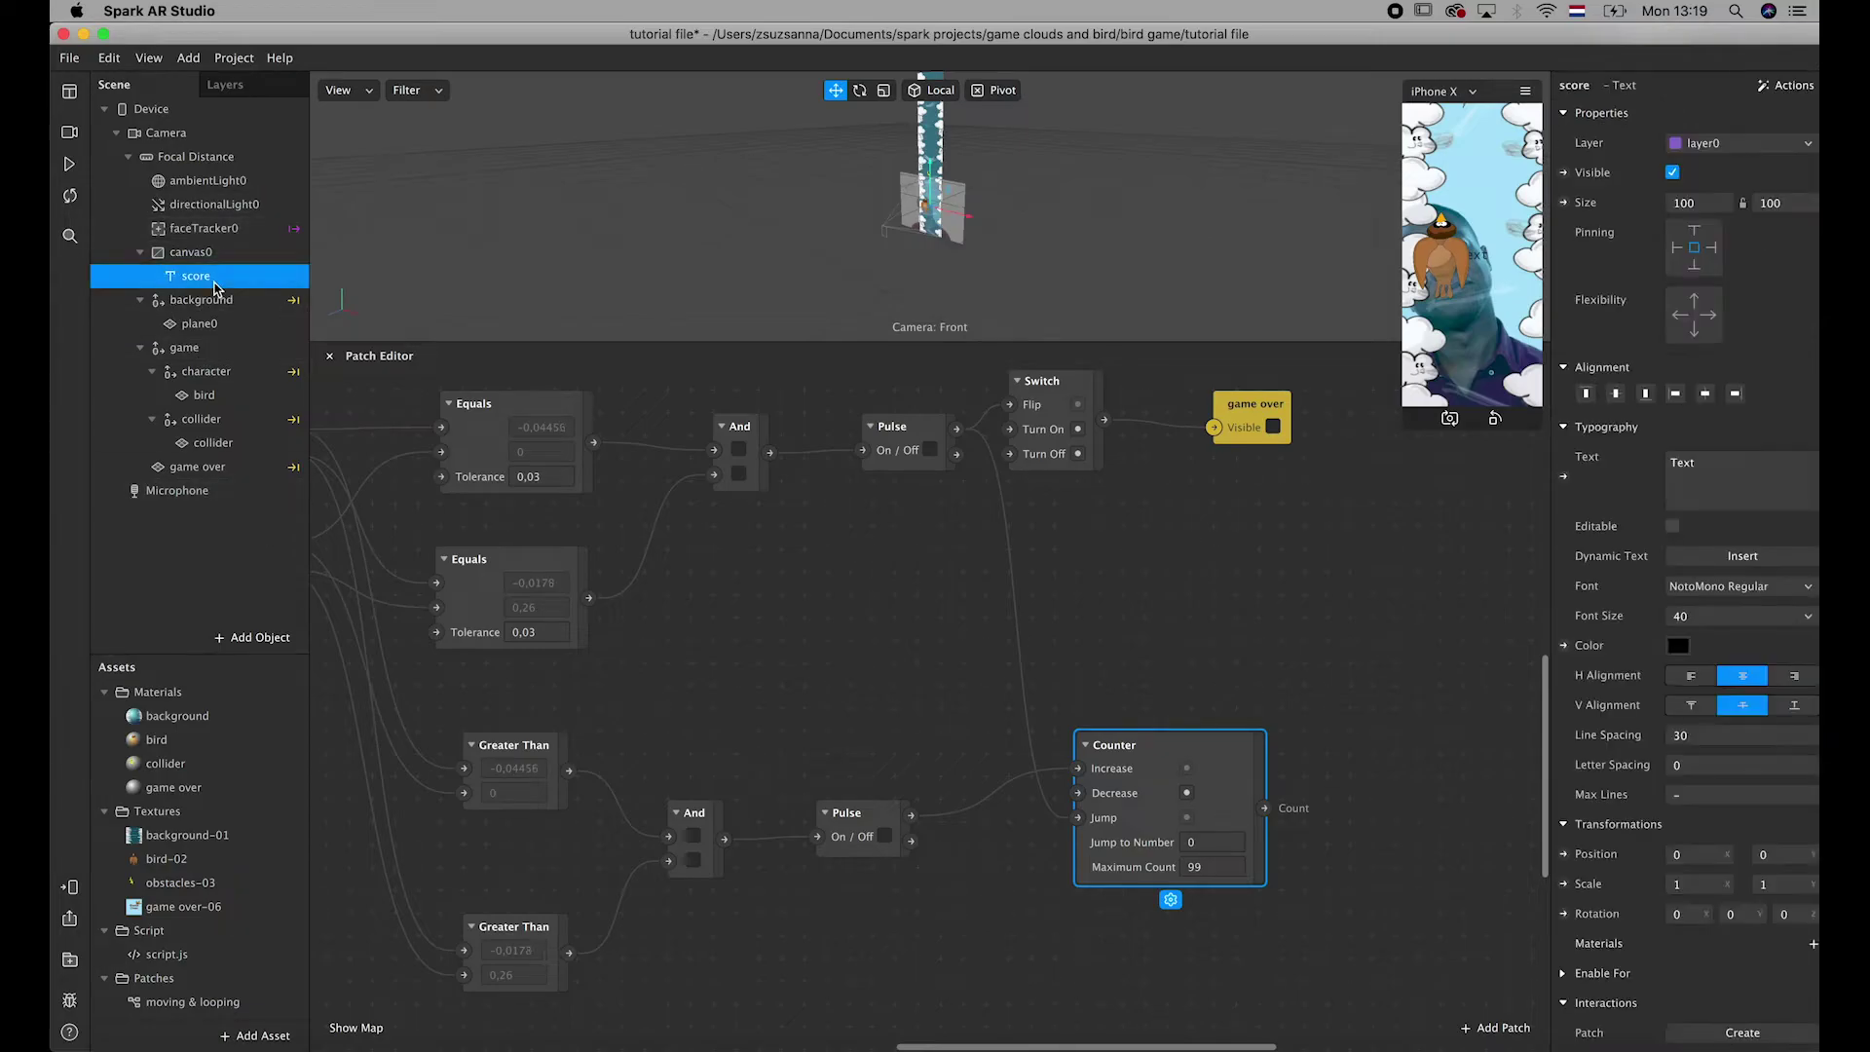
# - Add a second 2D Text object to the canvas and name it number
pyautogui.rightClick(214, 283)
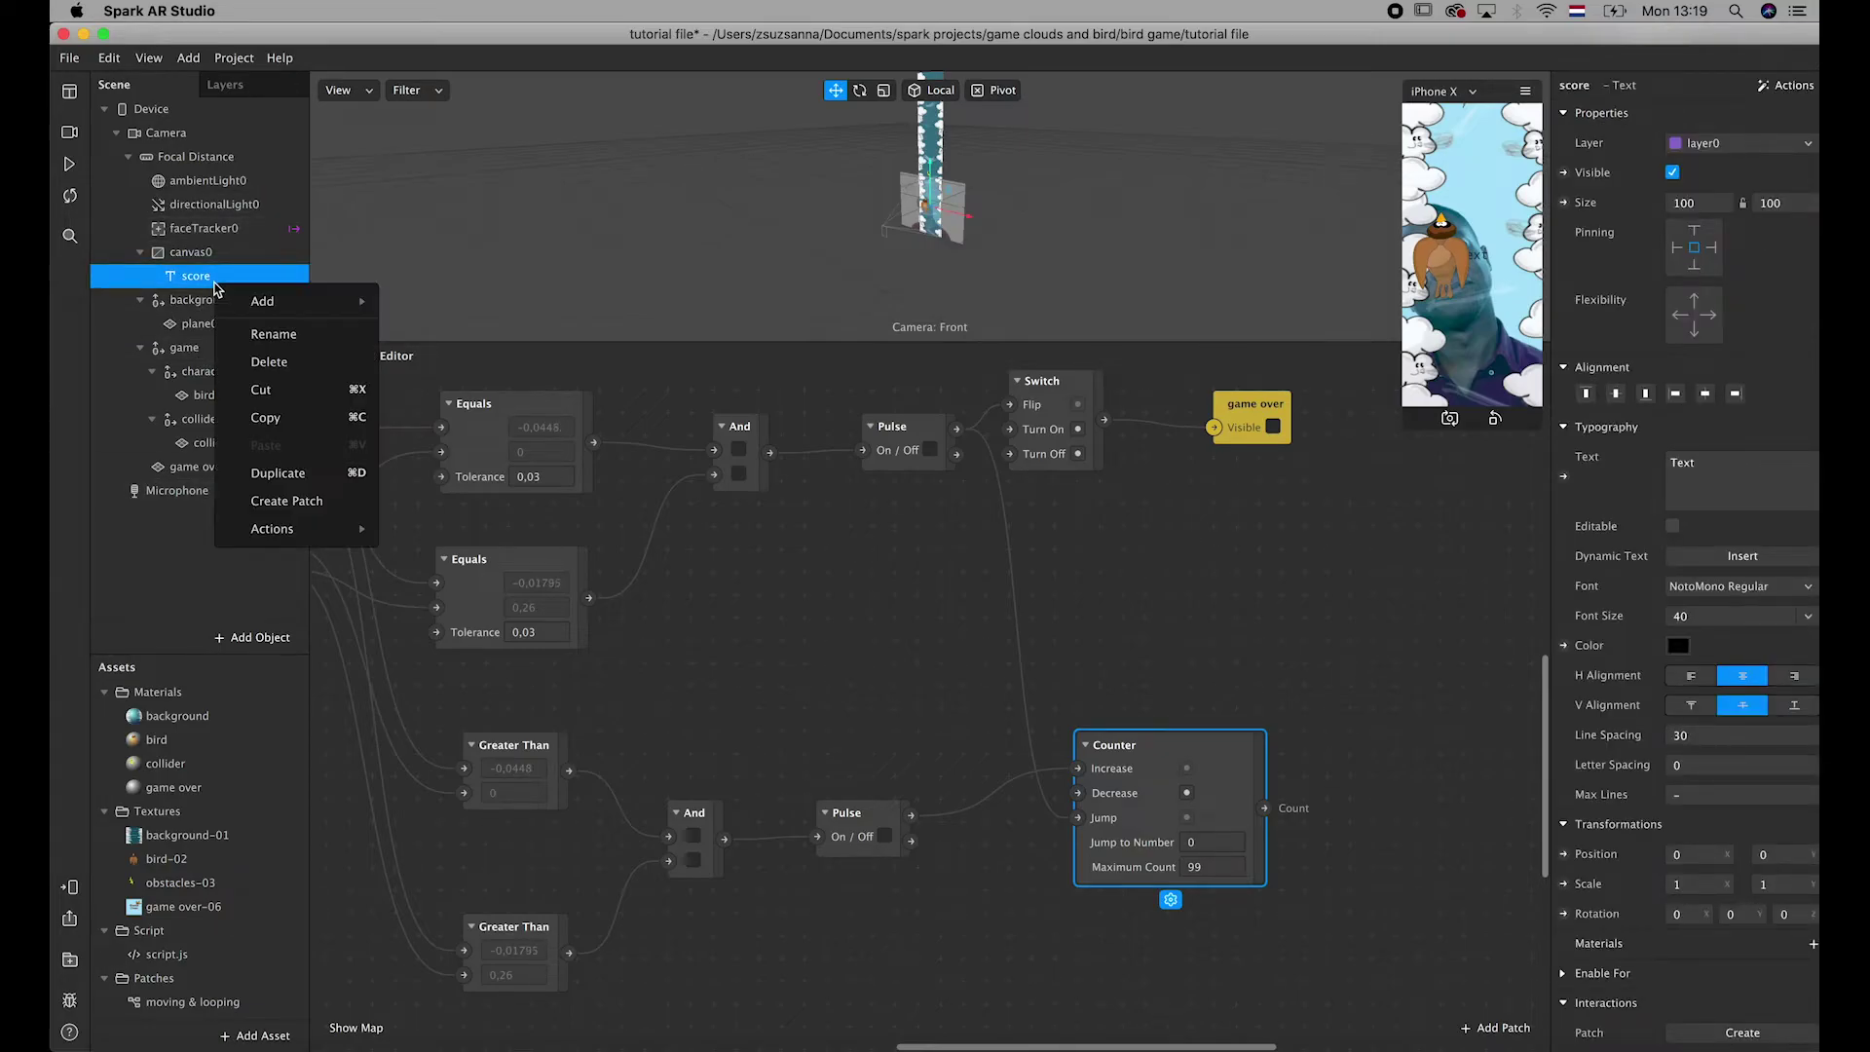
pyautogui.click(200, 255)
pyautogui.rightClick(203, 259)
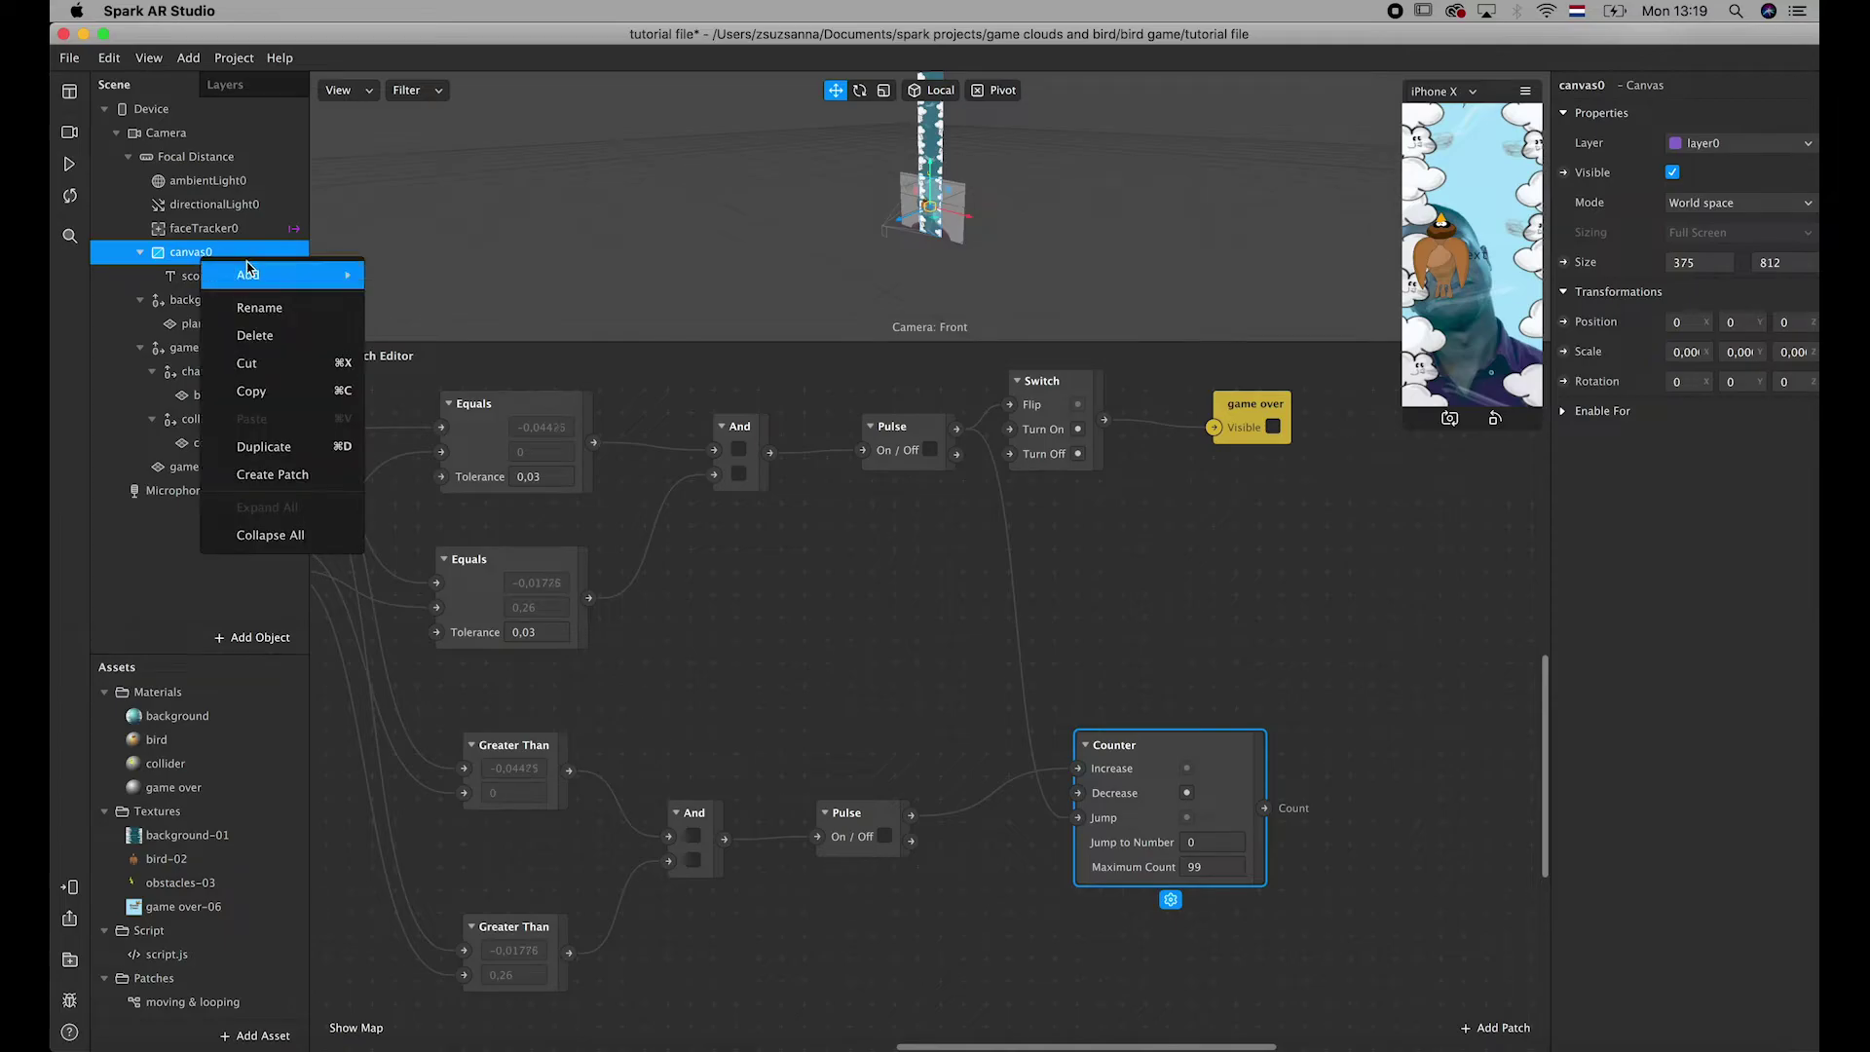
pyautogui.moveTo(300, 290)
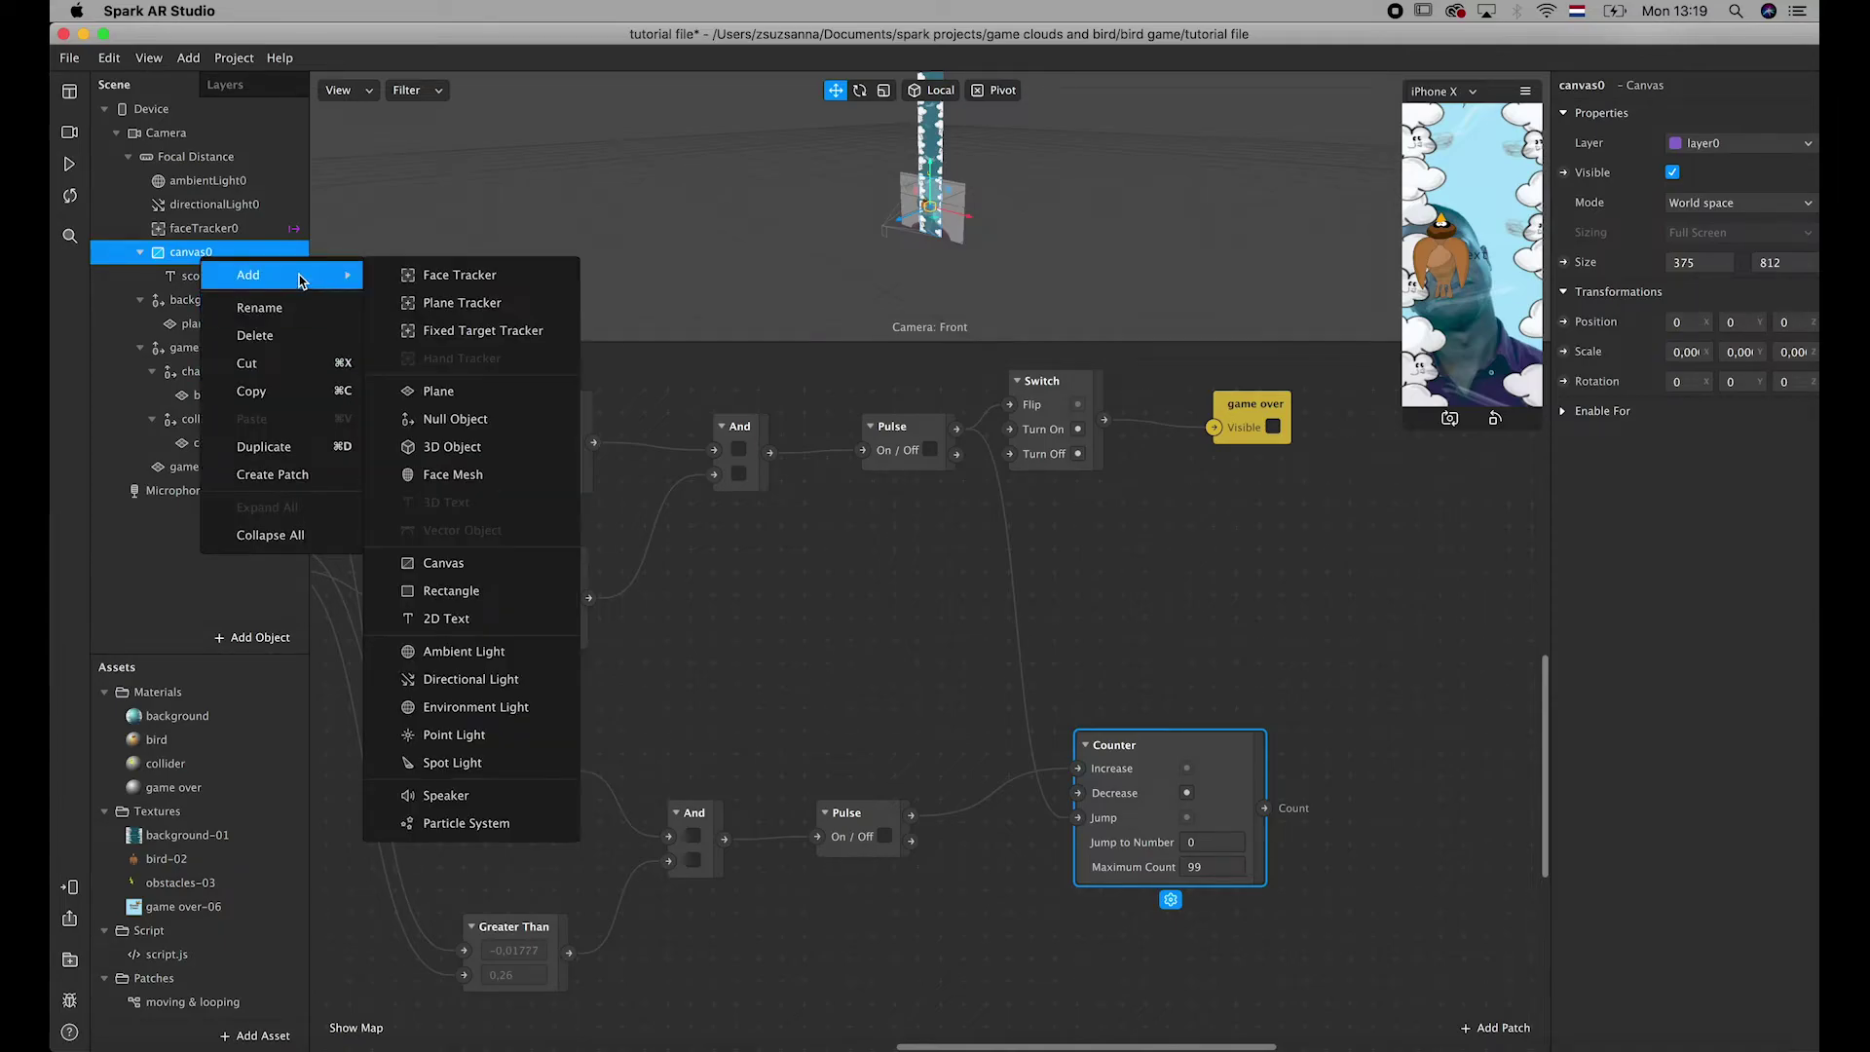
pyautogui.click(495, 618)
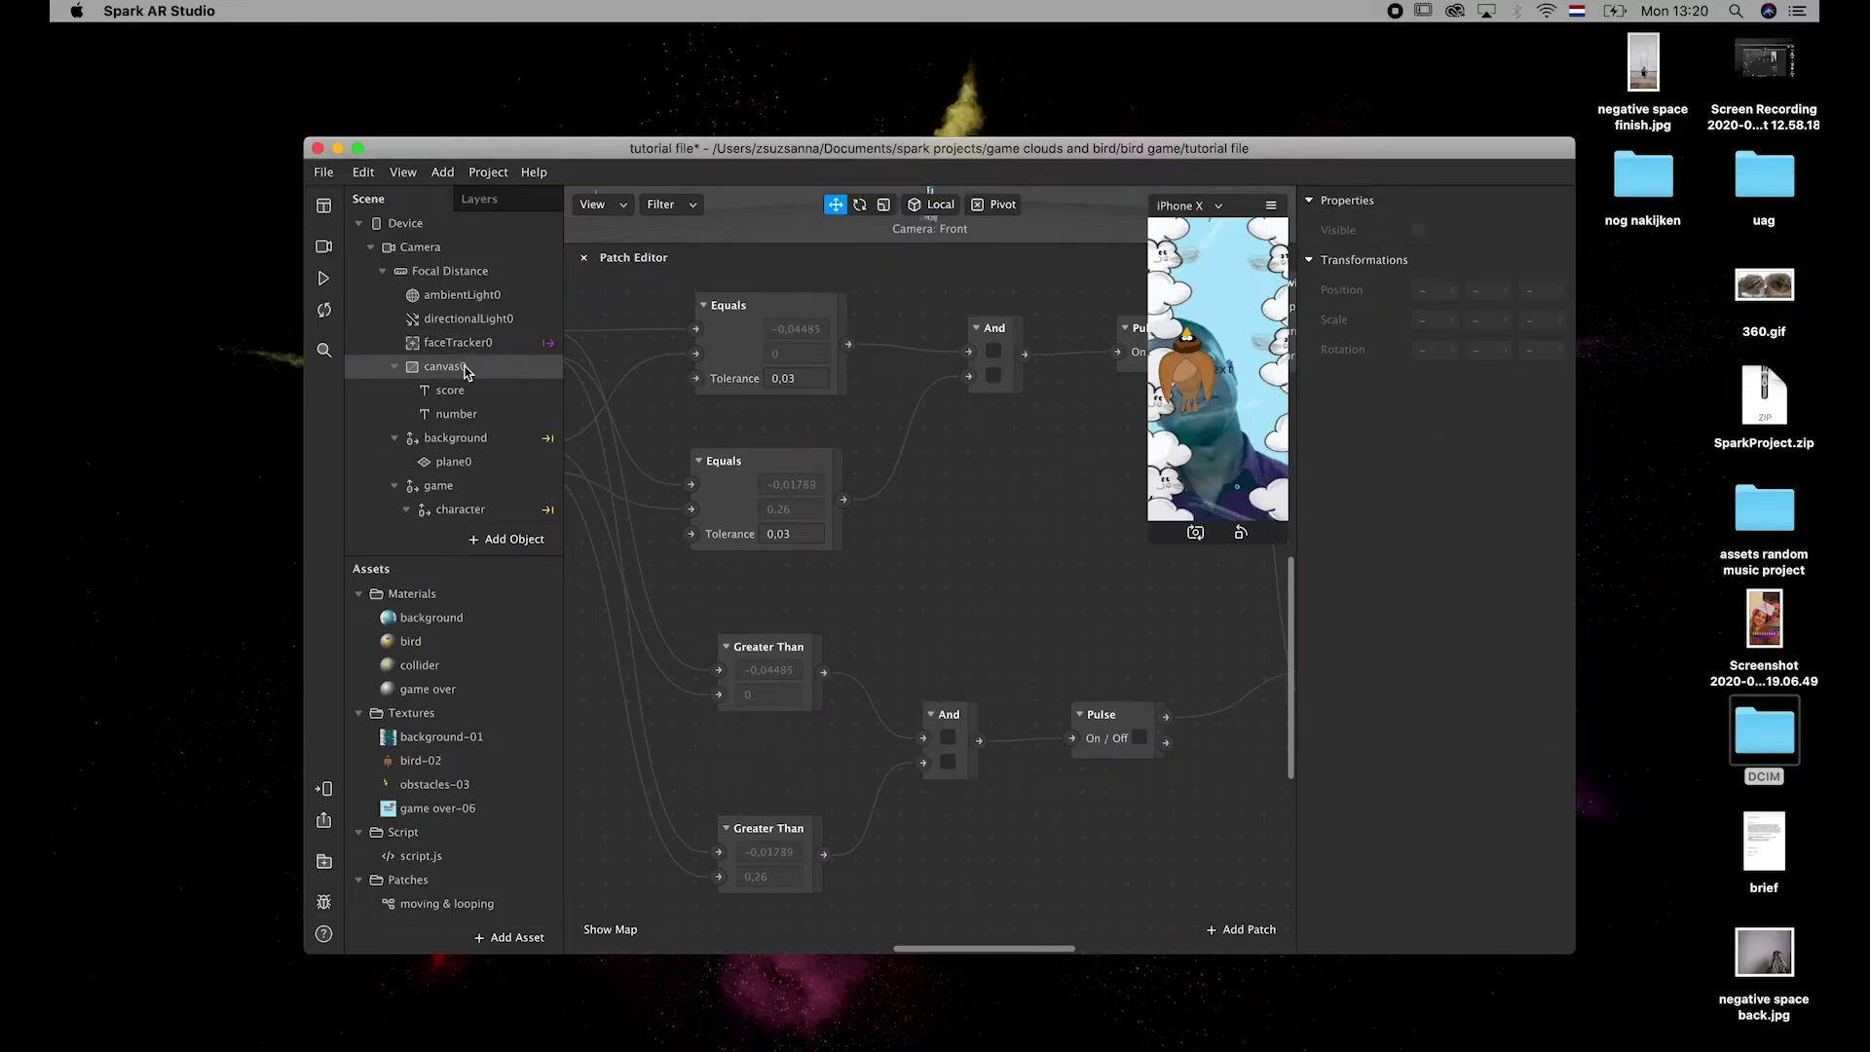
# - Rename the canvas as score
pyautogui.doubleClick(456, 367)
pyautogui.write('score')
pyautogui.press('Return')
pyautogui.scroll(-1, 468, 468)
pyautogui.click(411, 640)
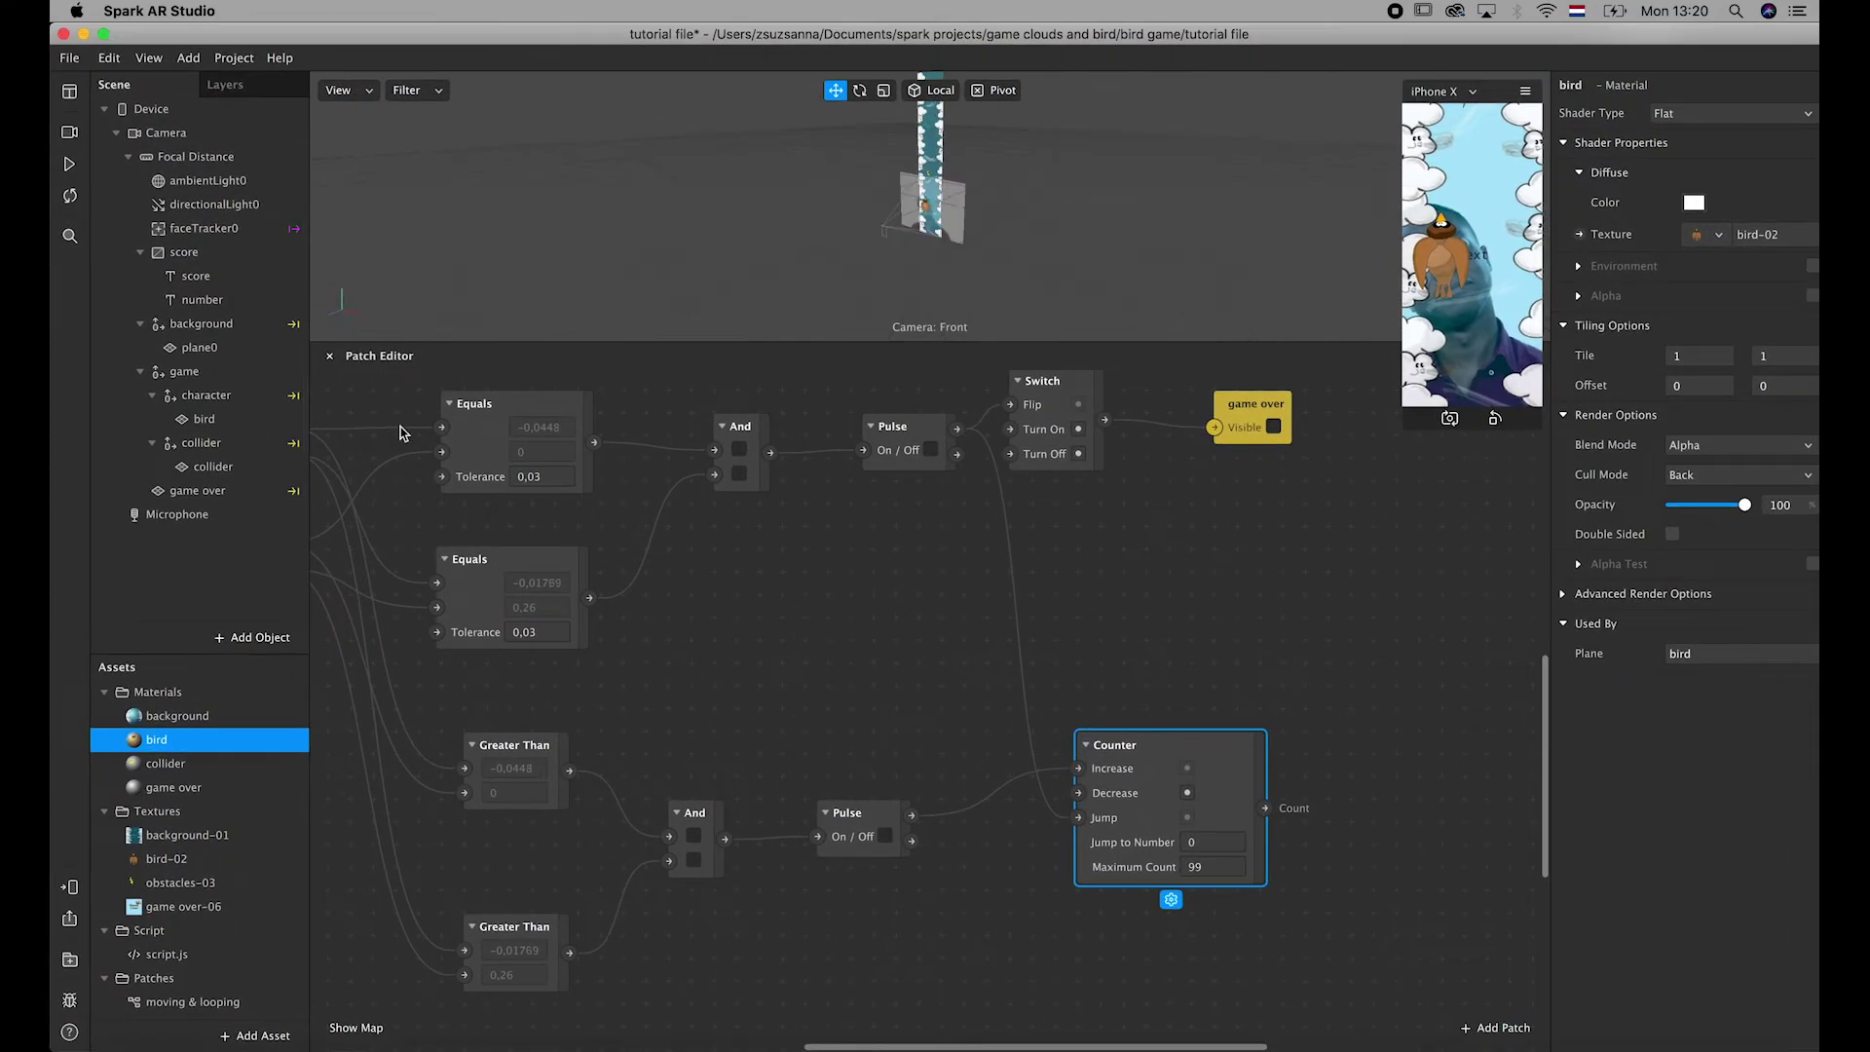
pyautogui.click(213, 279)
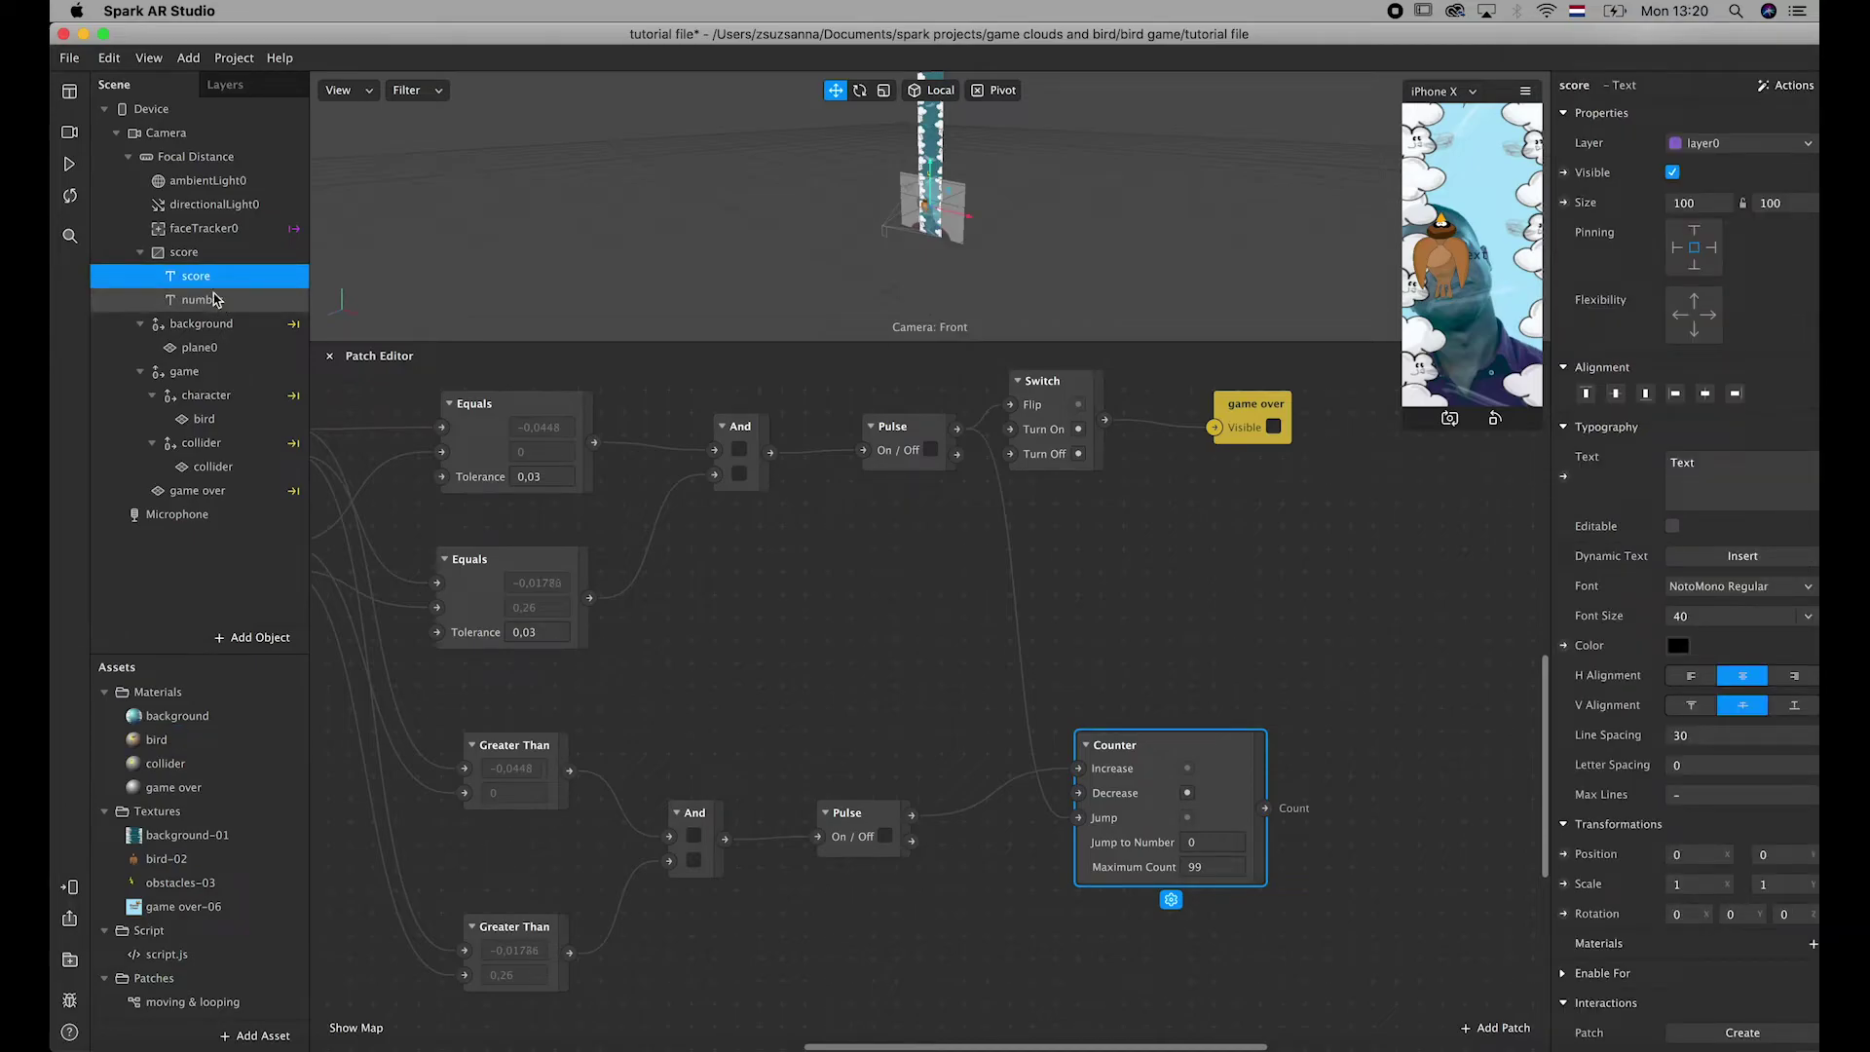
pyautogui.click(208, 300)
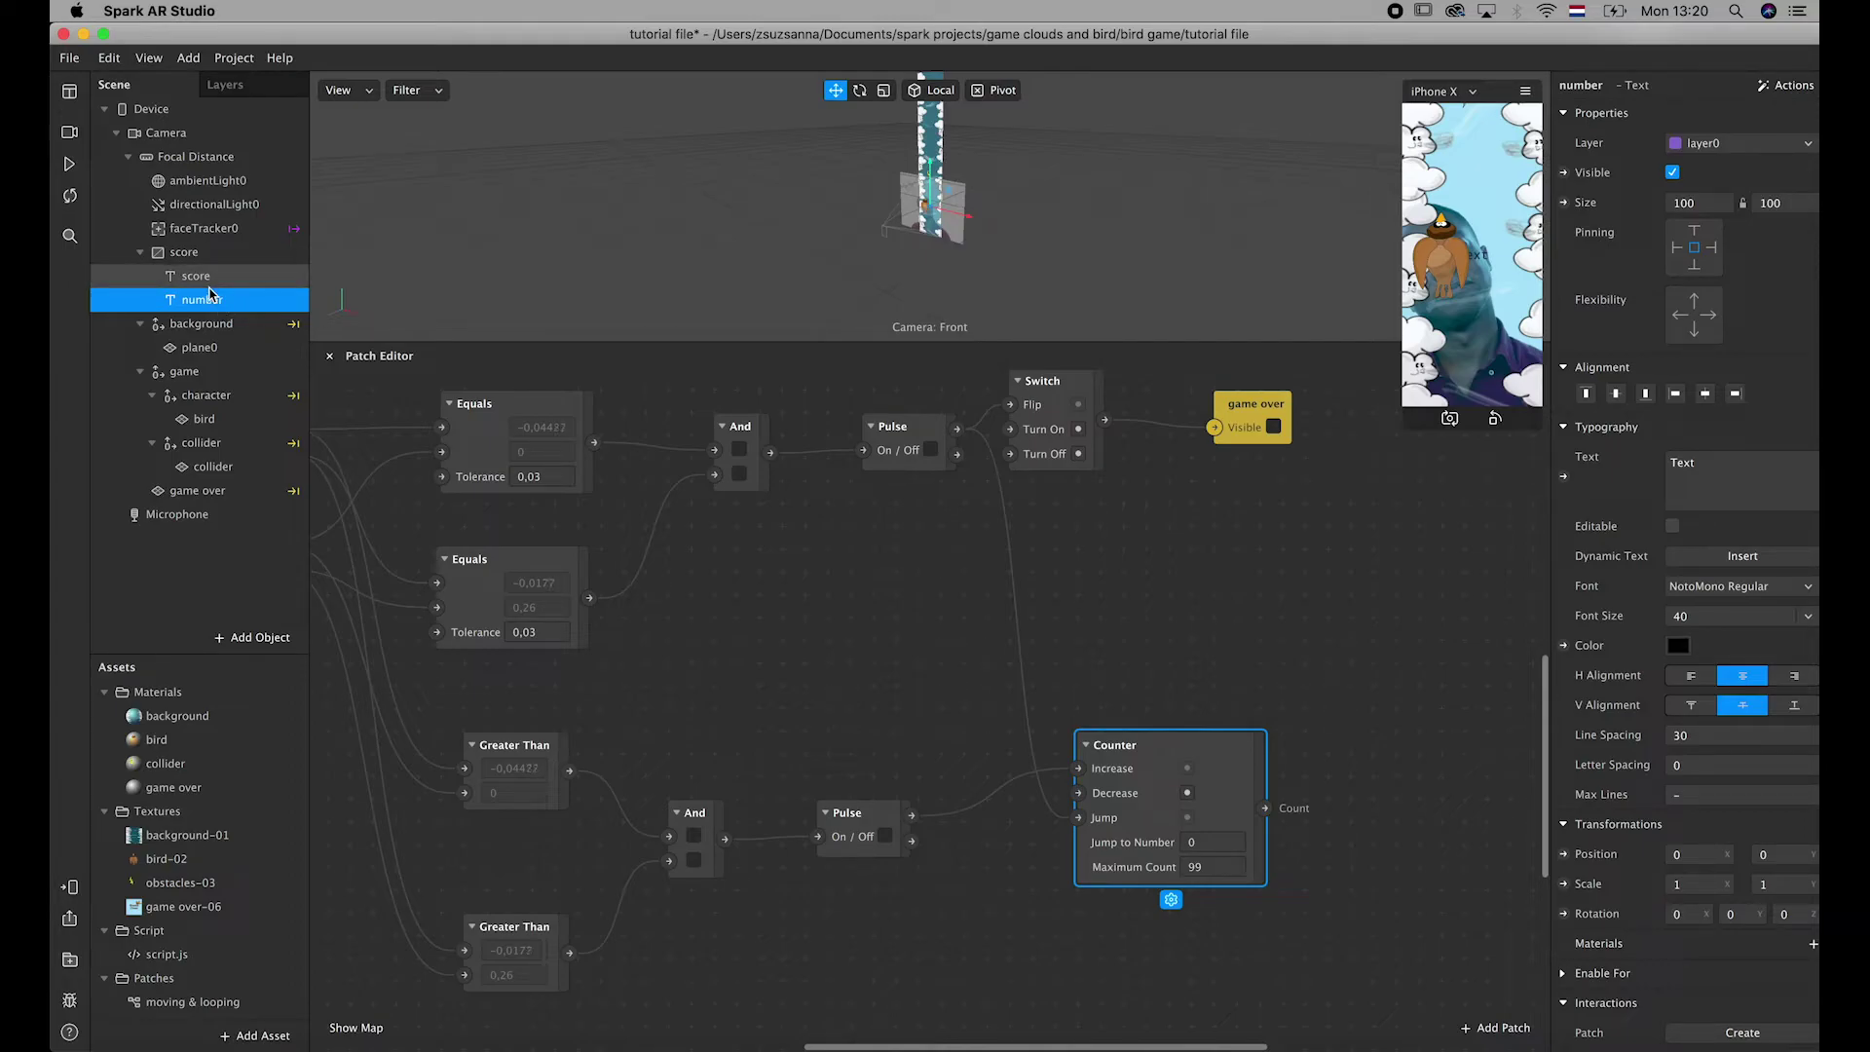
pyautogui.click(210, 283)
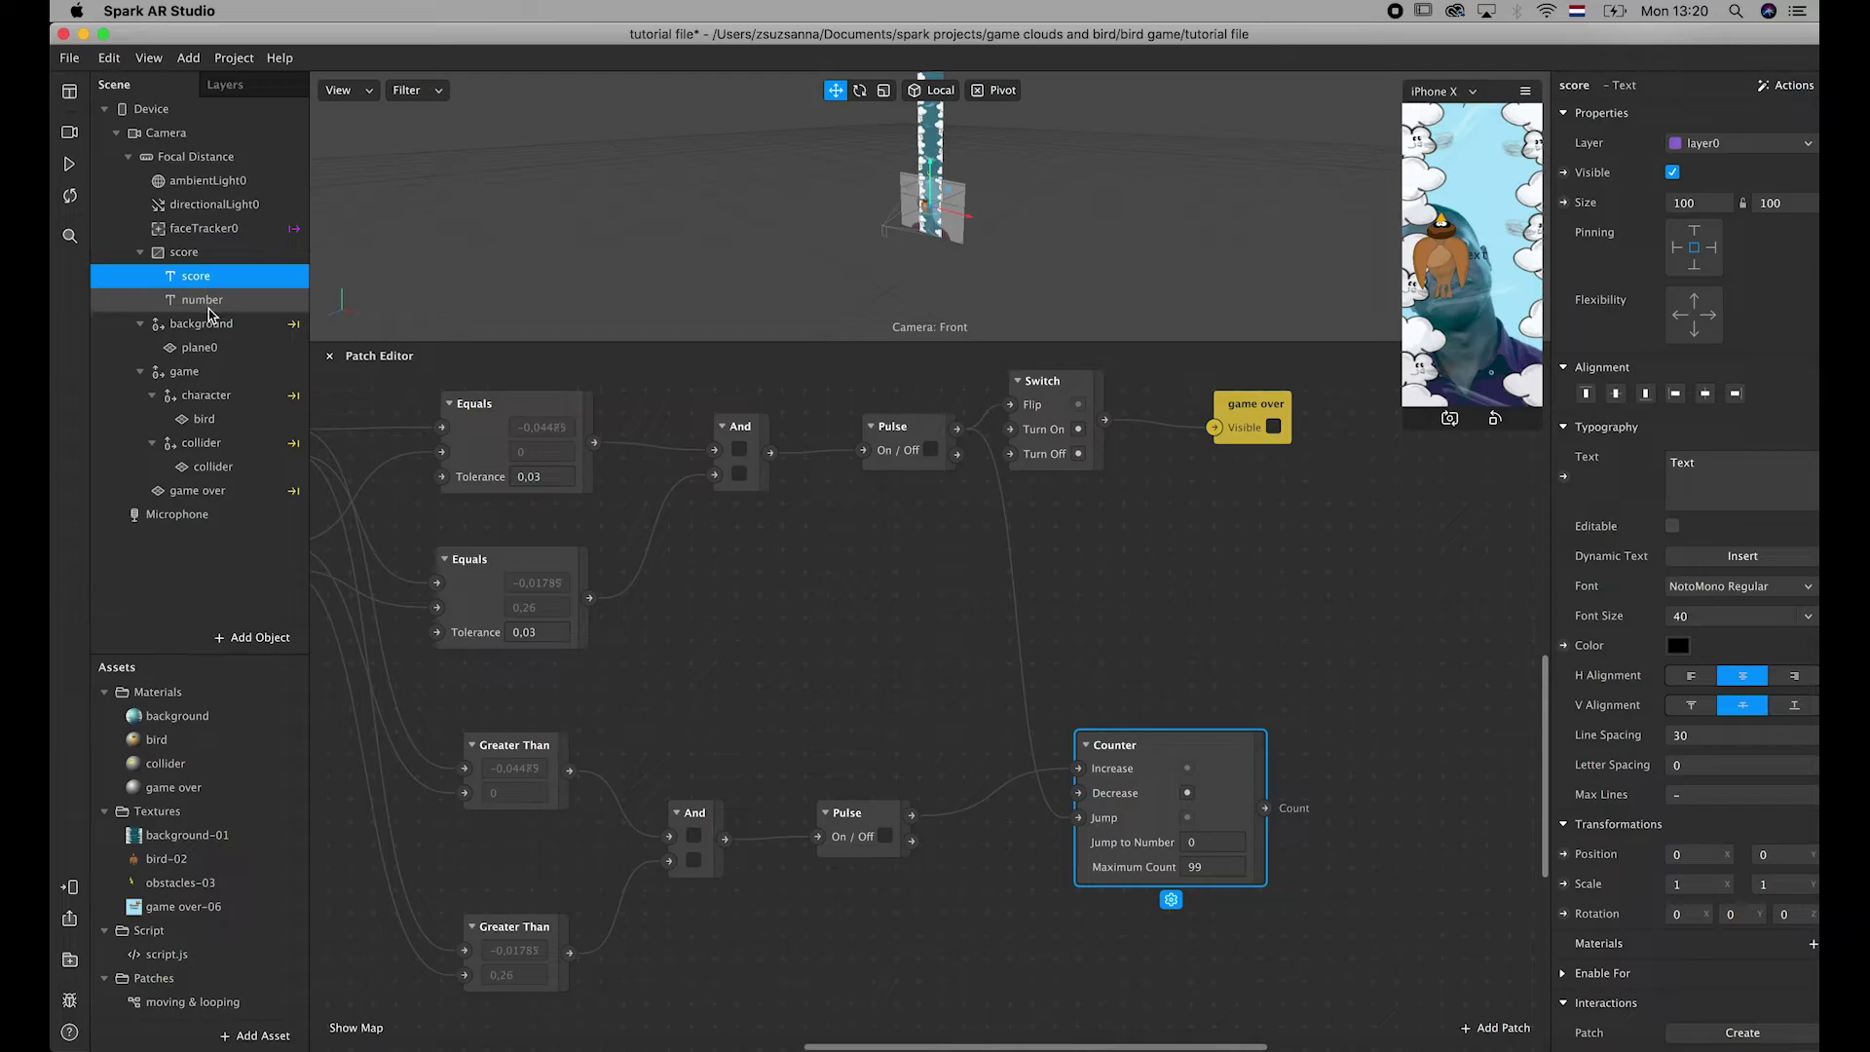
pyautogui.click(208, 292)
# - Set the score text's content to "score" and raise it near the top of the preview, at about Y 340
pyautogui.click(206, 282)
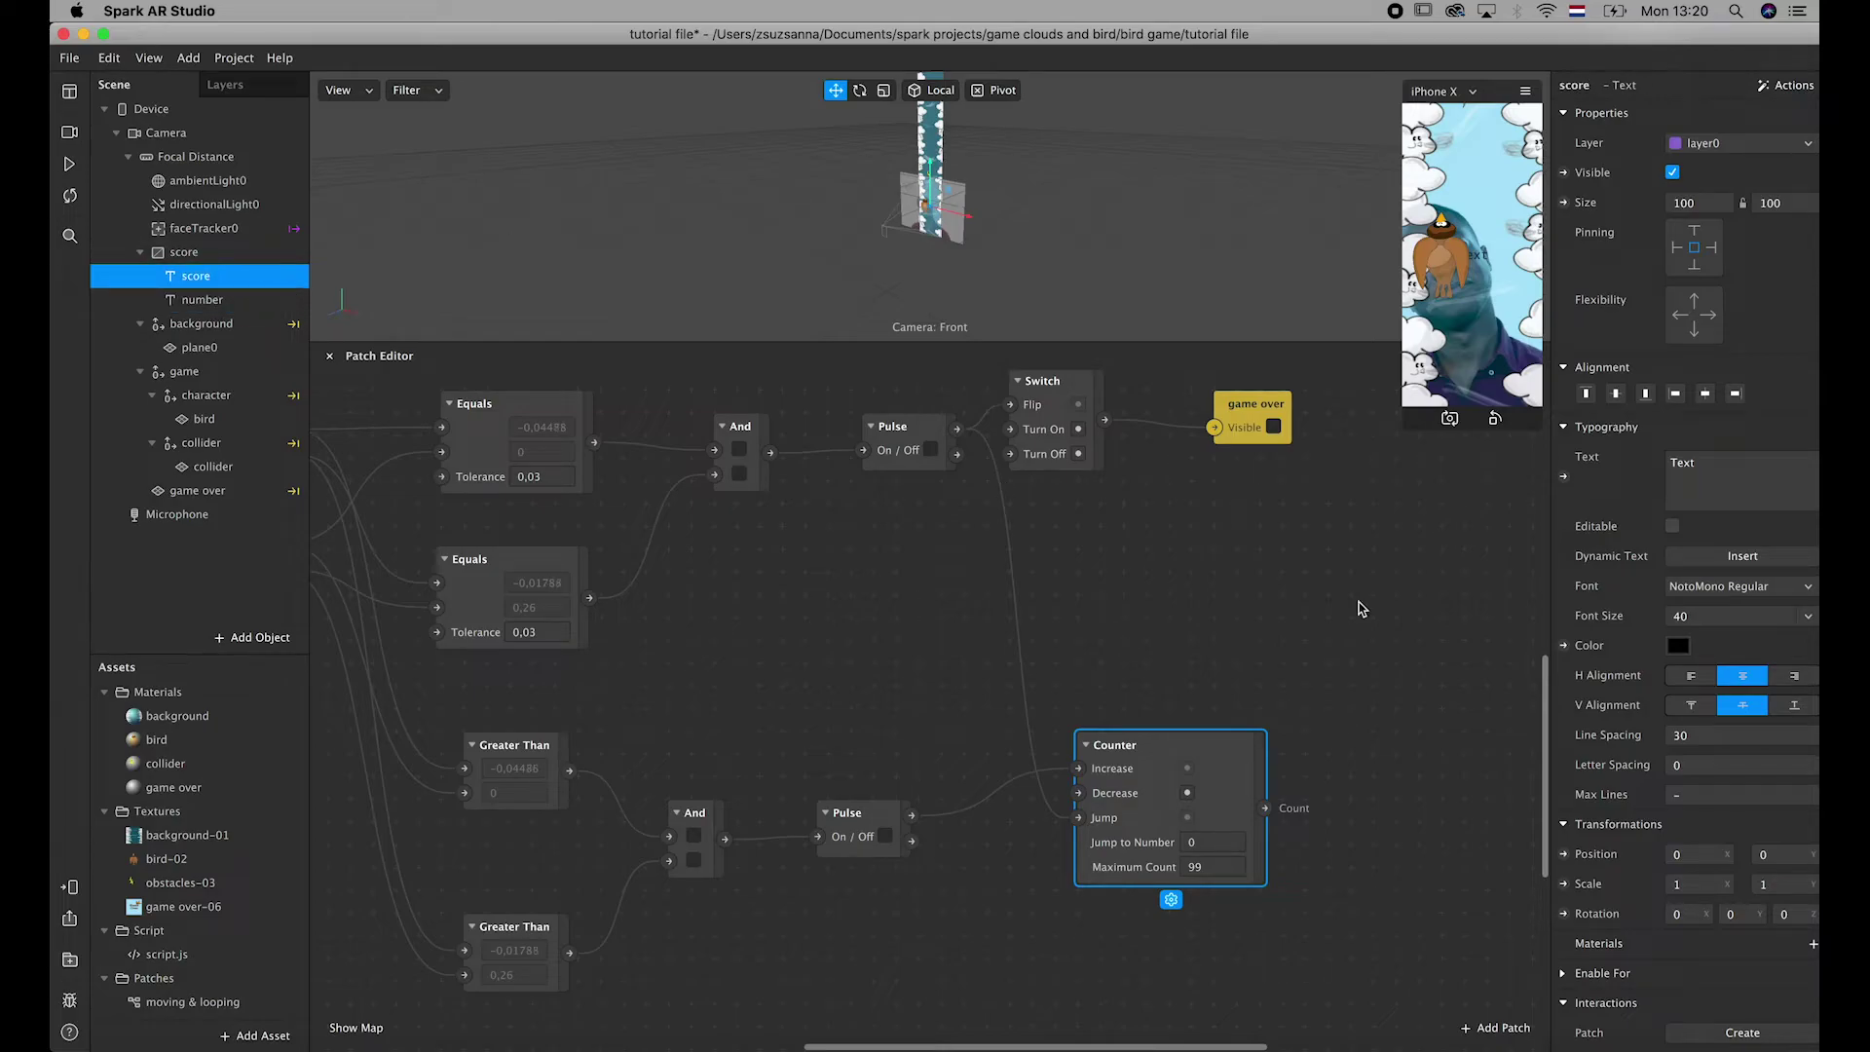
pyautogui.click(1715, 473)
pyautogui.write('score')
pyautogui.click(199, 280)
pyautogui.moveTo(939, 190); pyautogui.dragTo(939, 165)
# - Set the score text's font to Facebook Narrow Regular and its color to red
pyautogui.click(1804, 588)
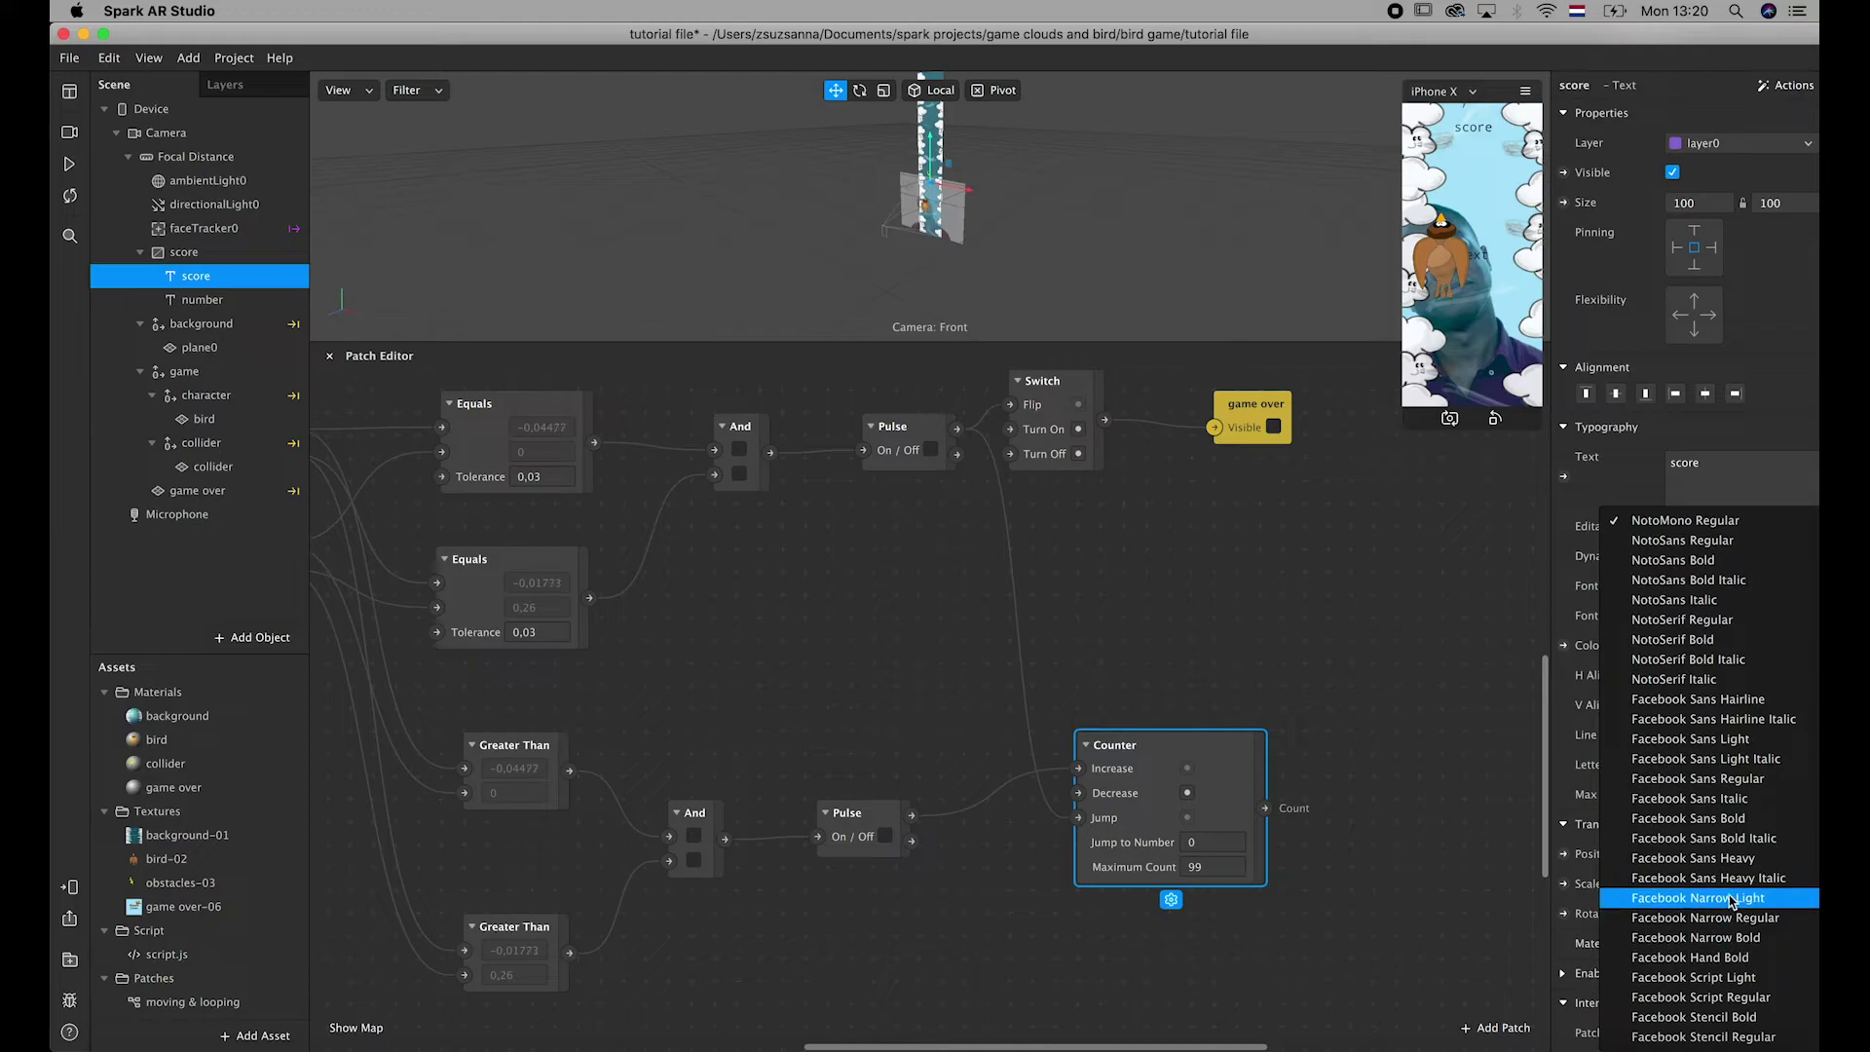
pyautogui.click(1761, 918)
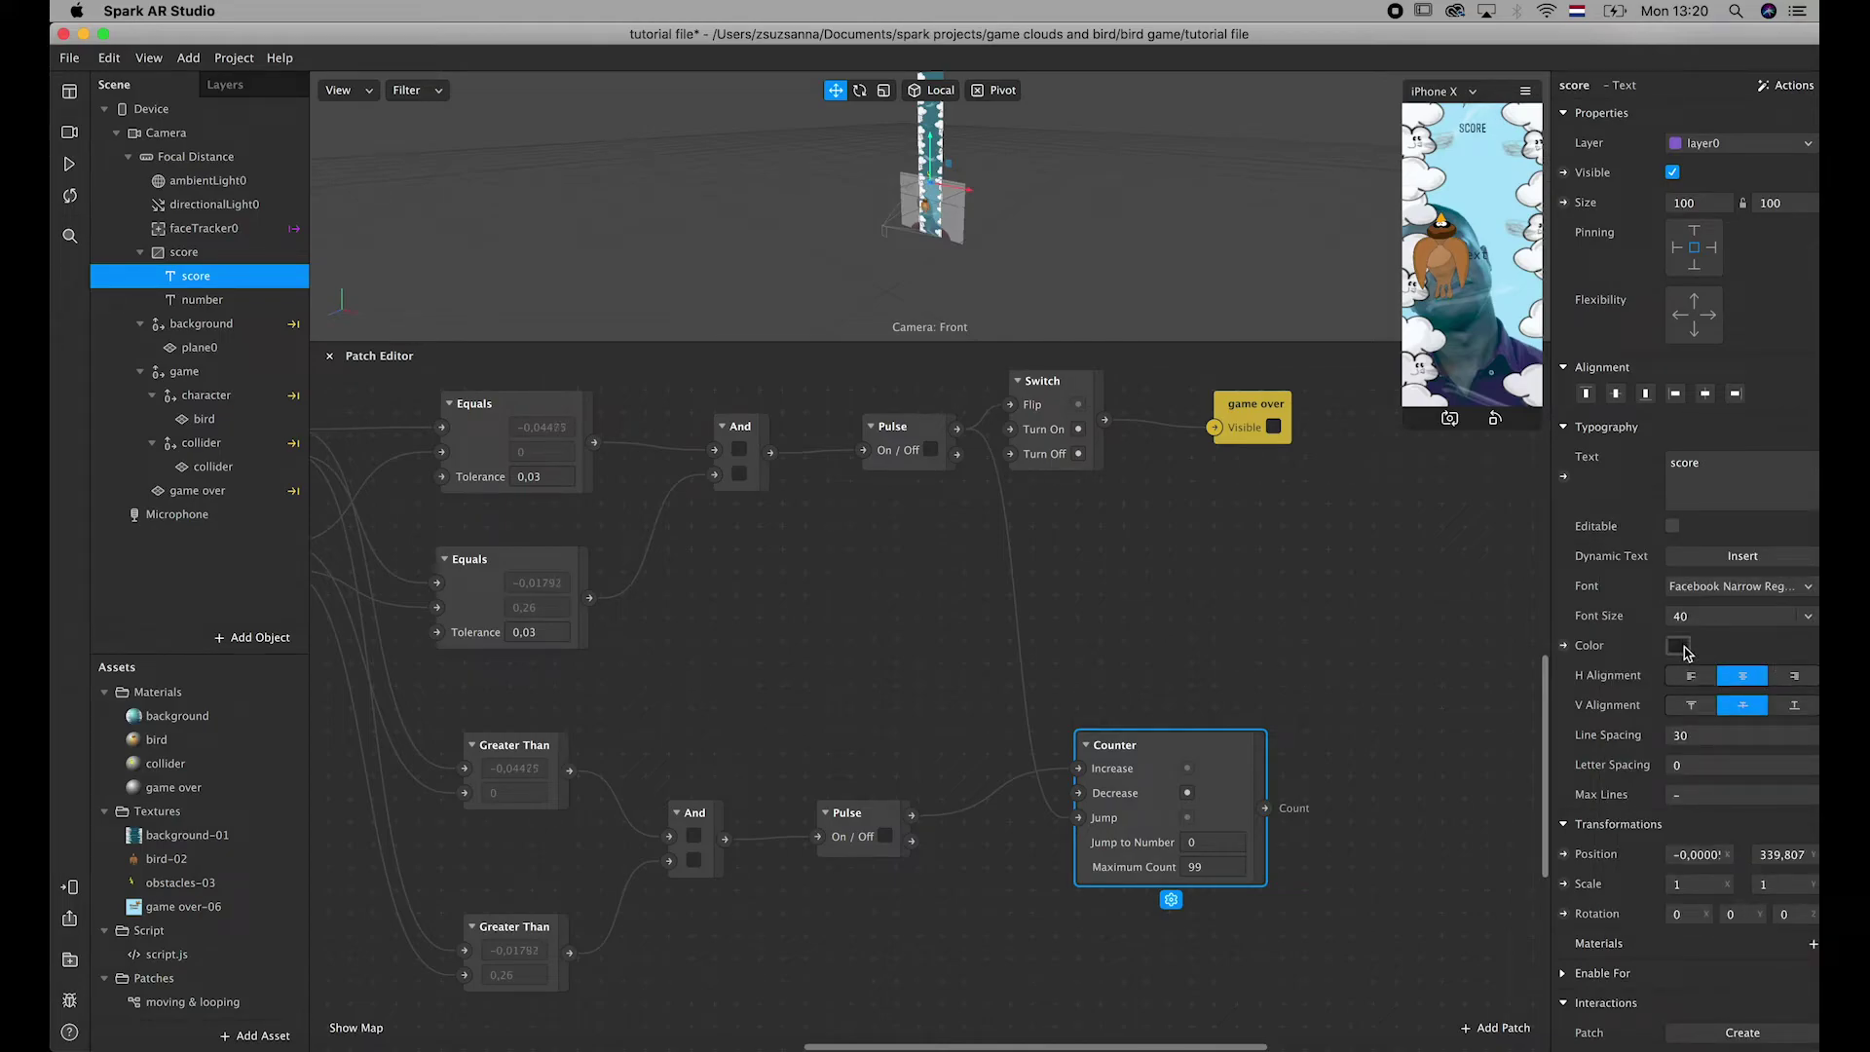
pyautogui.click(1683, 647)
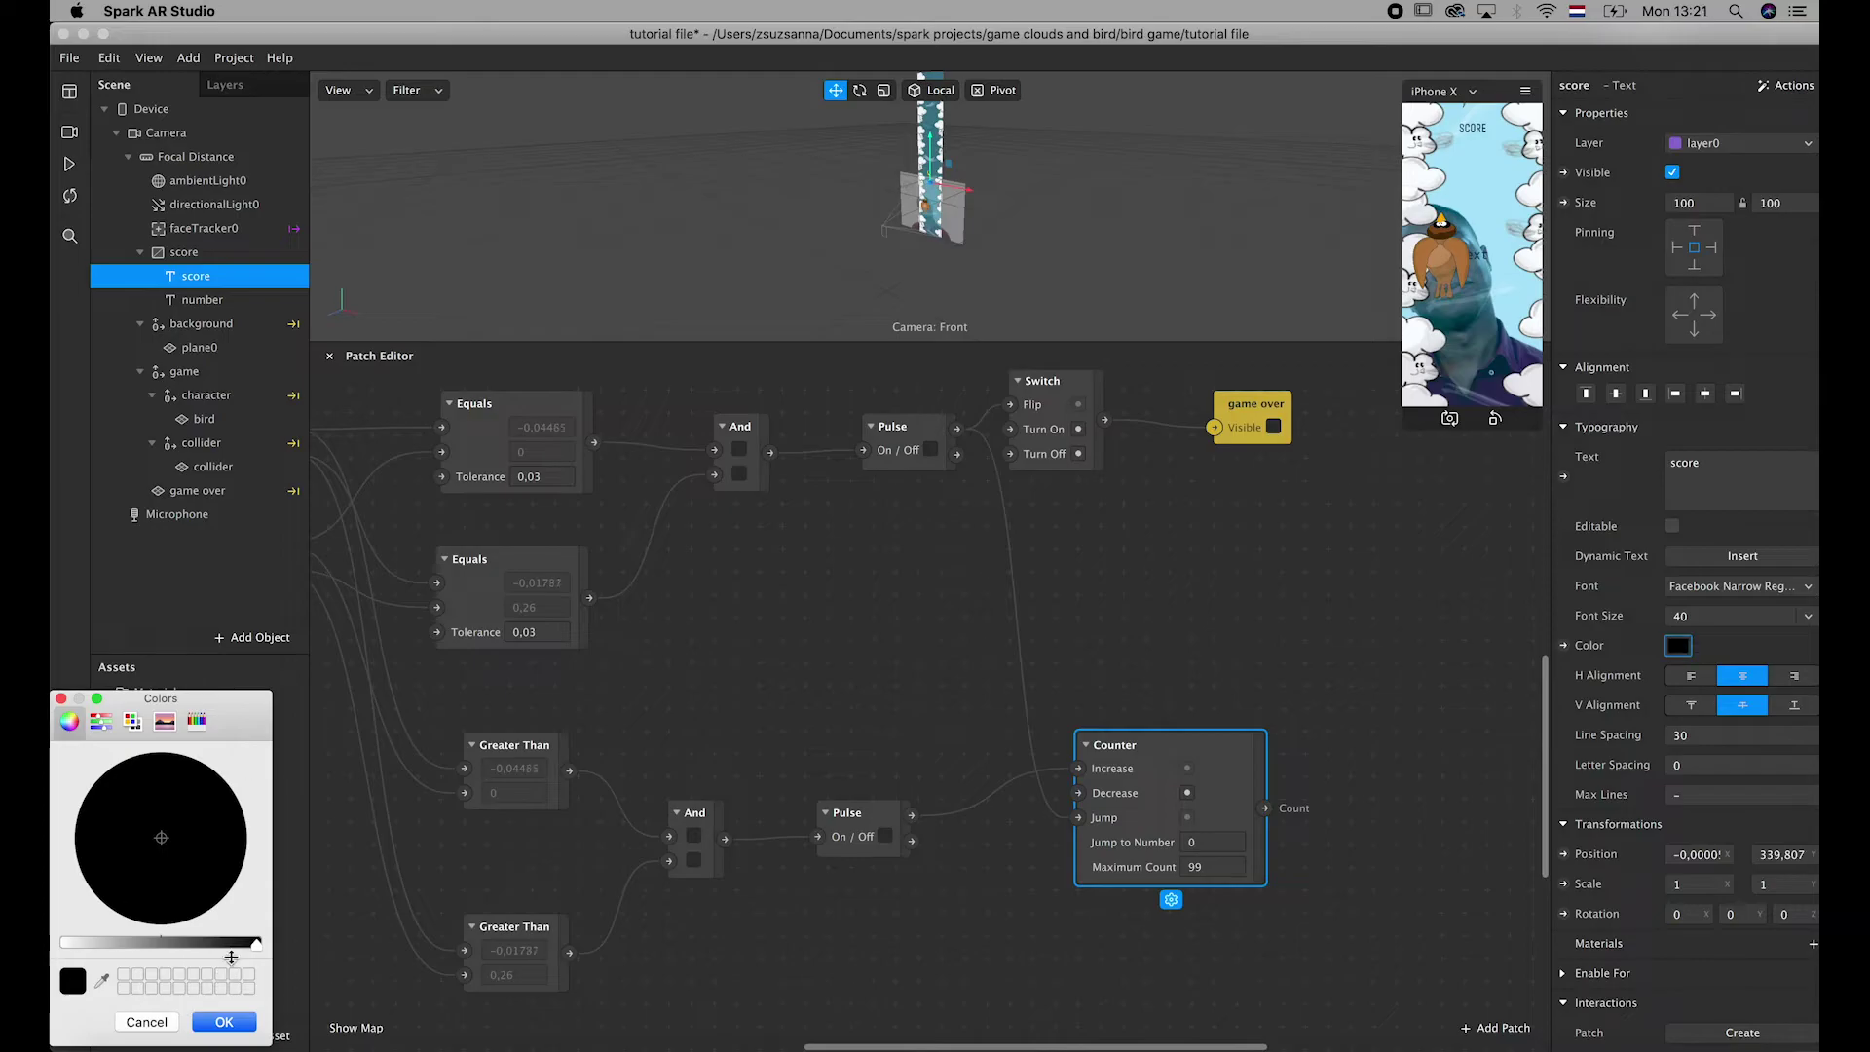
# - Make the number text a red 0 and place it just below the score text, at about Y 301
pyautogui.click(202, 302)
pyautogui.click(201, 302)
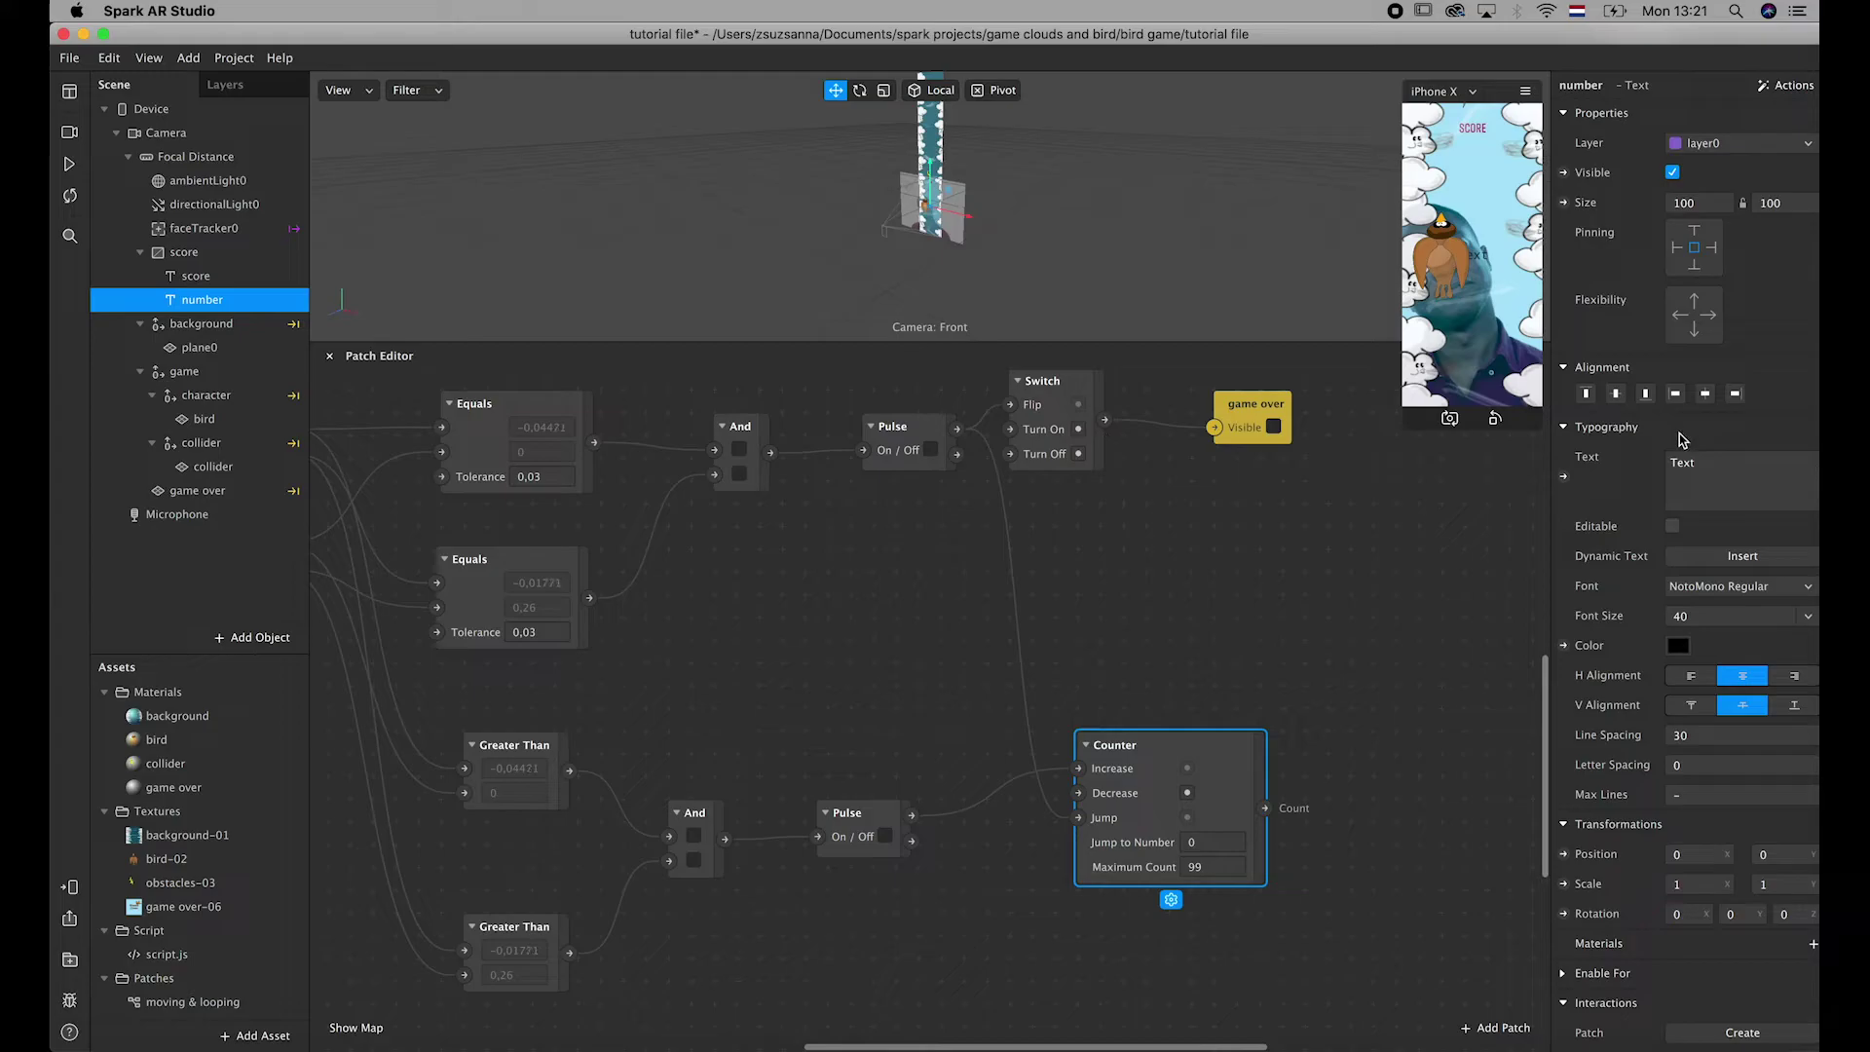
pyautogui.click(1711, 465)
pyautogui.click(71, 197)
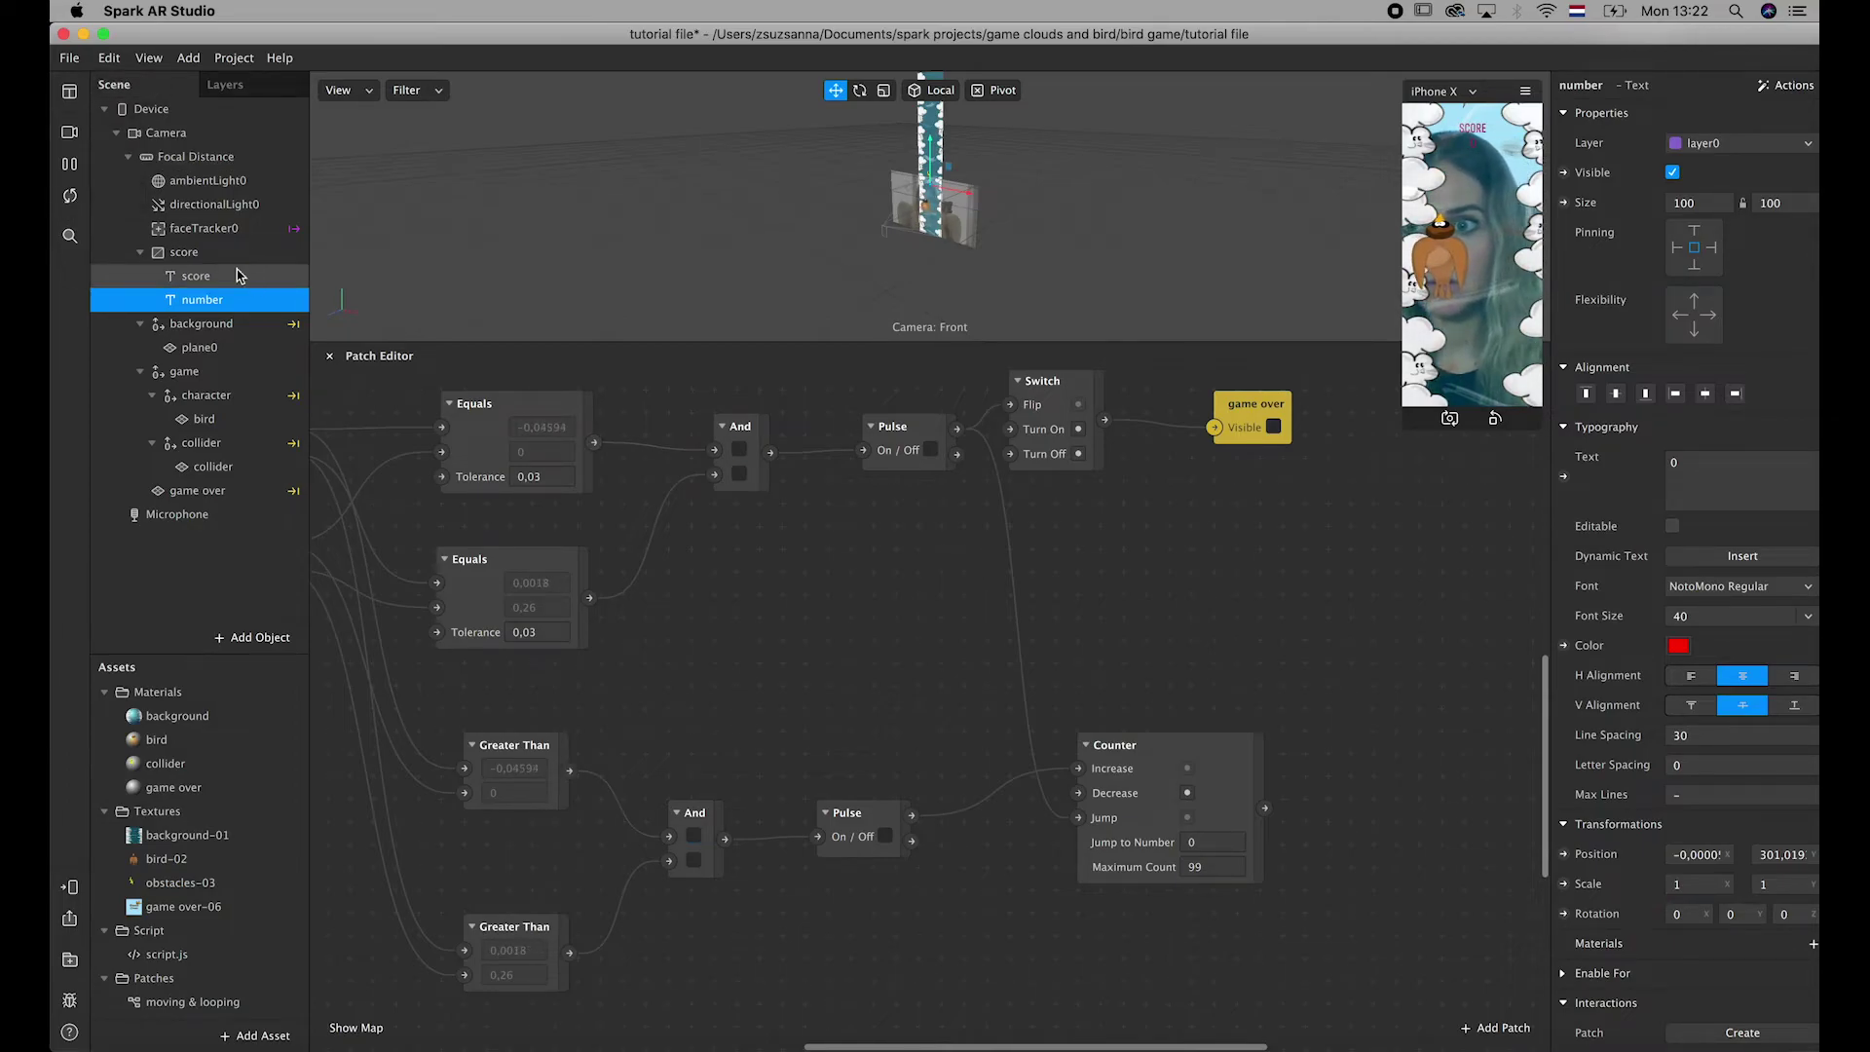
# - Nest the score canvas under faceTracker0 and lower its score and number texts to about Y 282 and Y 252
pyautogui.moveTo(220, 257); pyautogui.dragTo(219, 234)
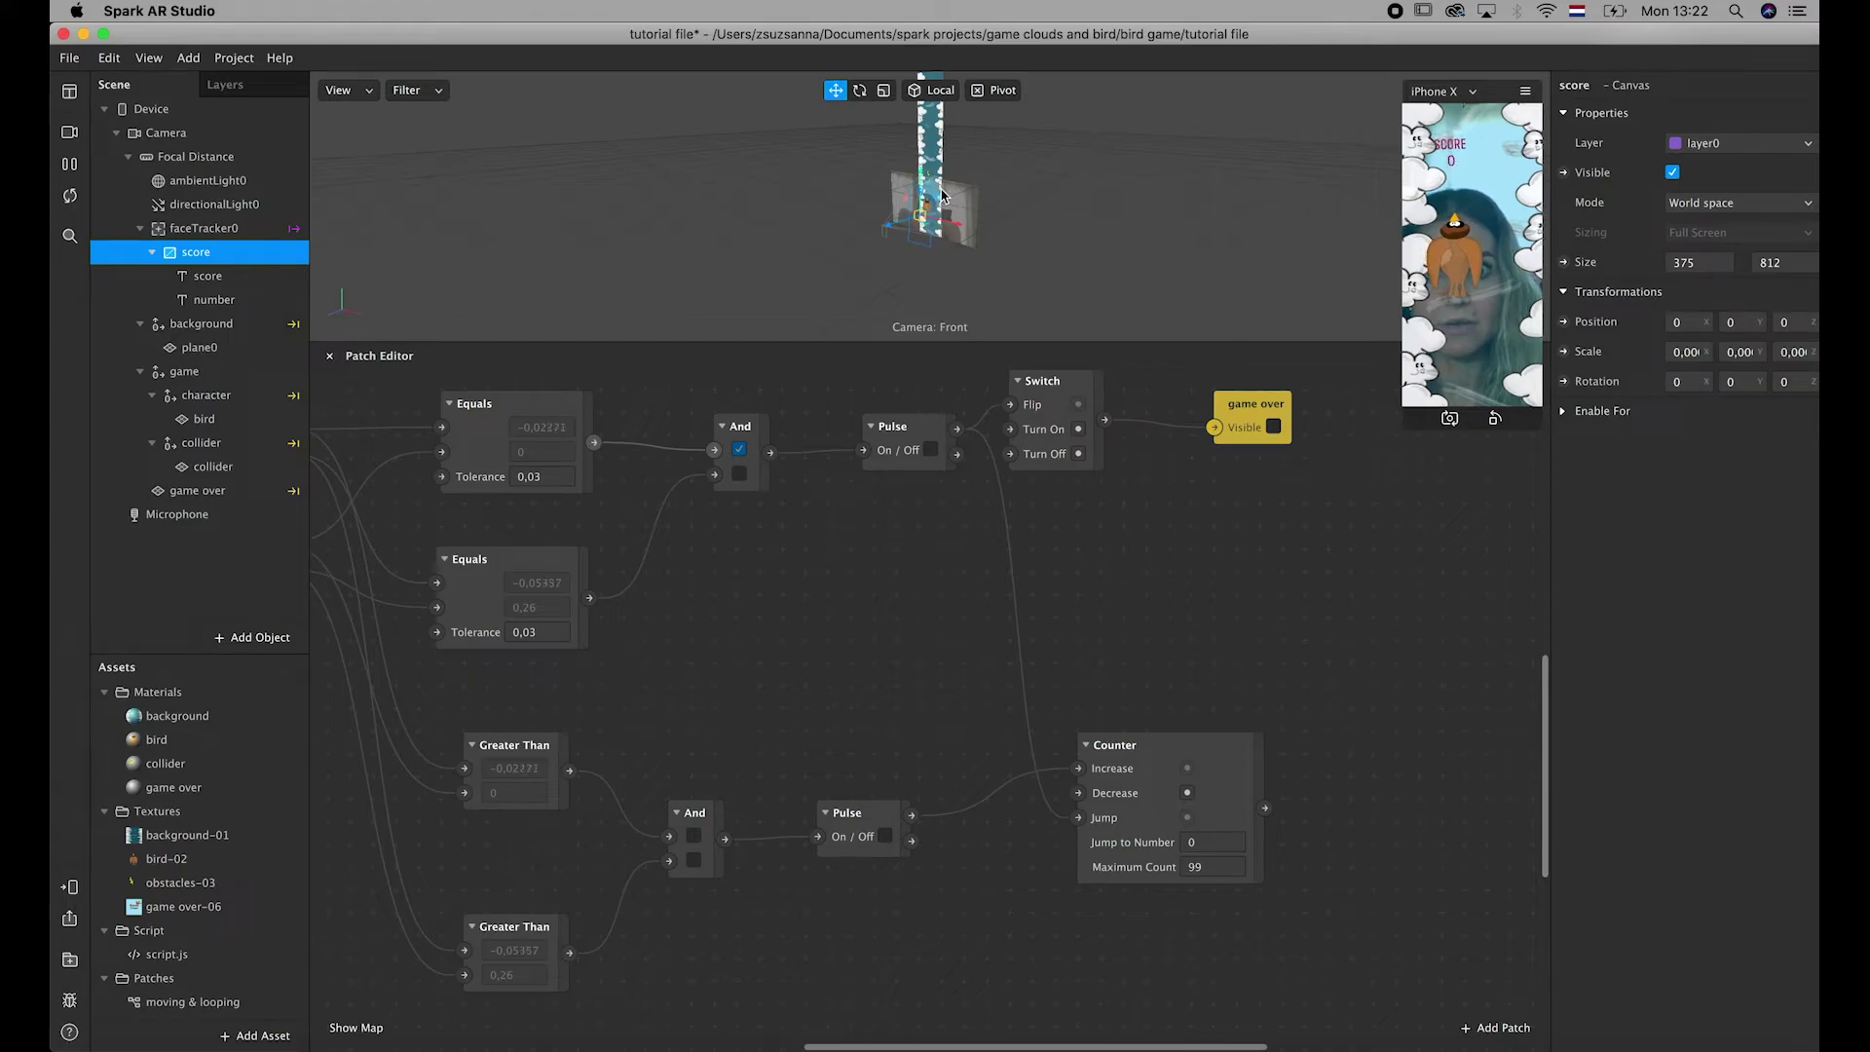
pyautogui.click(209, 275)
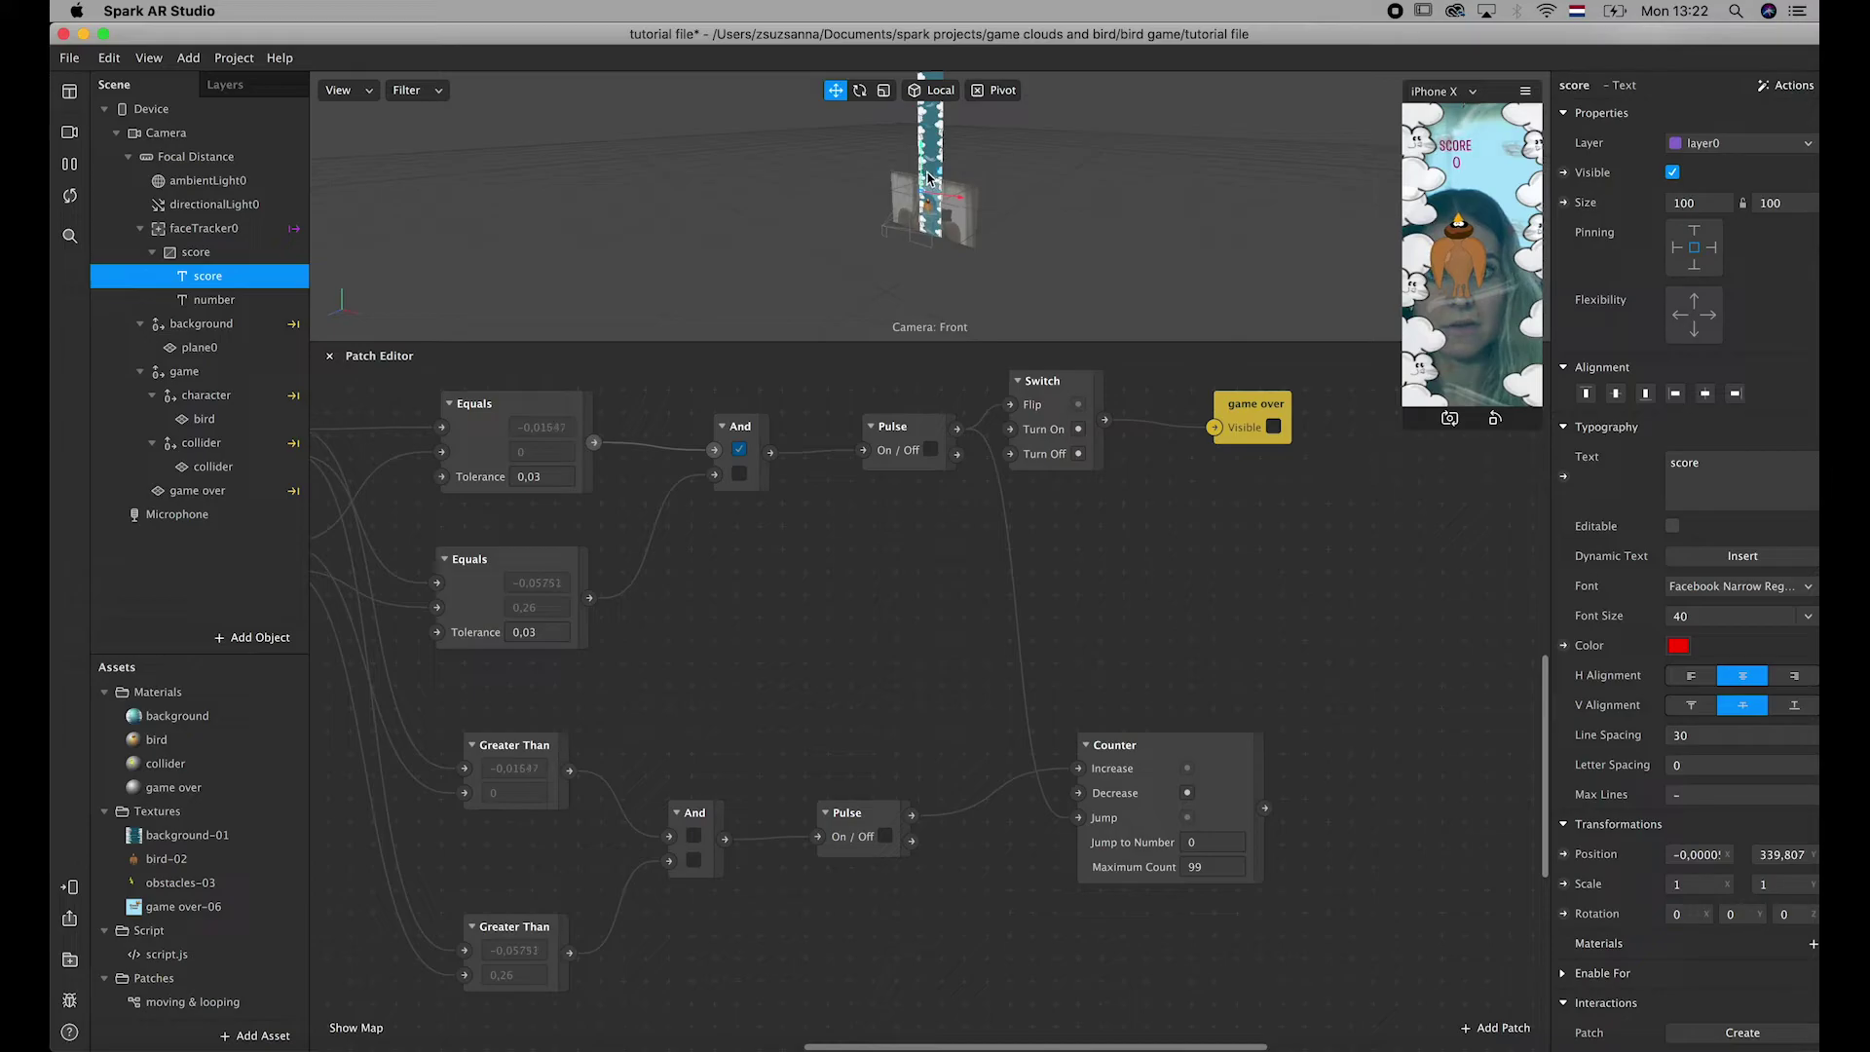
pyautogui.click(69, 167)
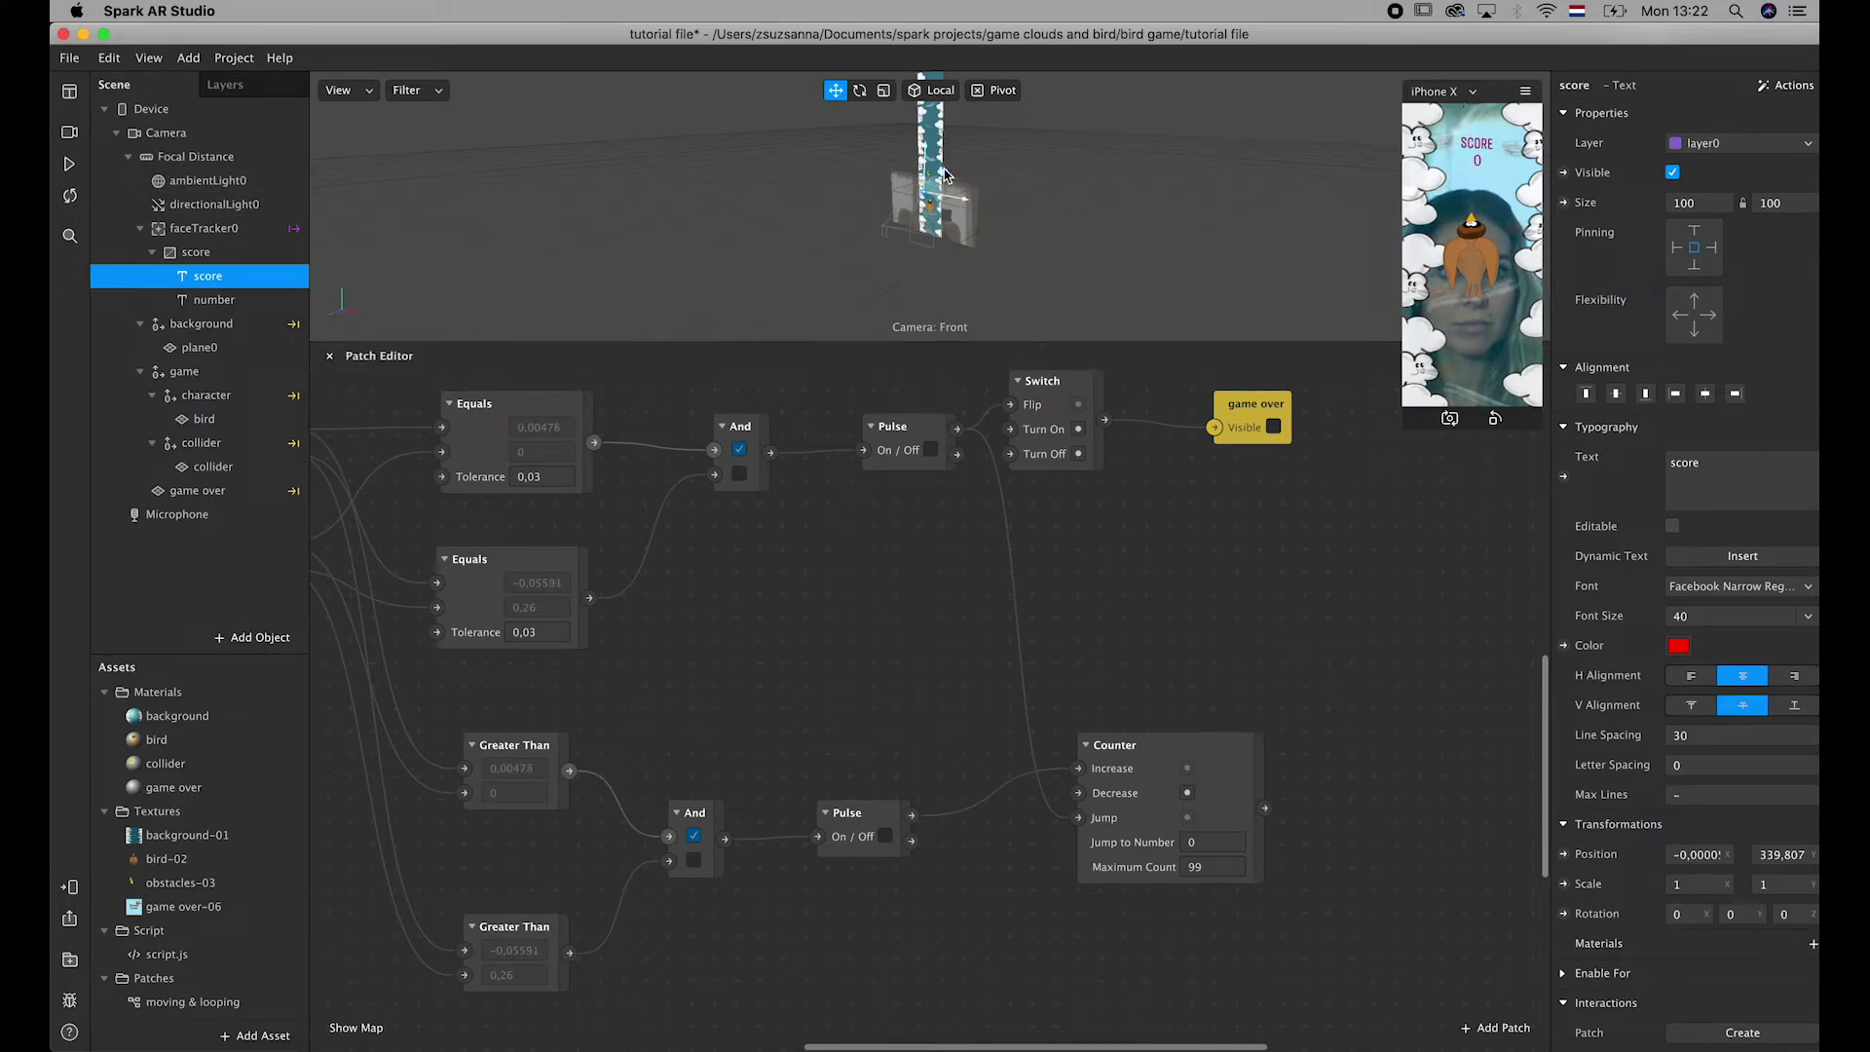
pyautogui.moveTo(928, 156); pyautogui.dragTo(924, 158)
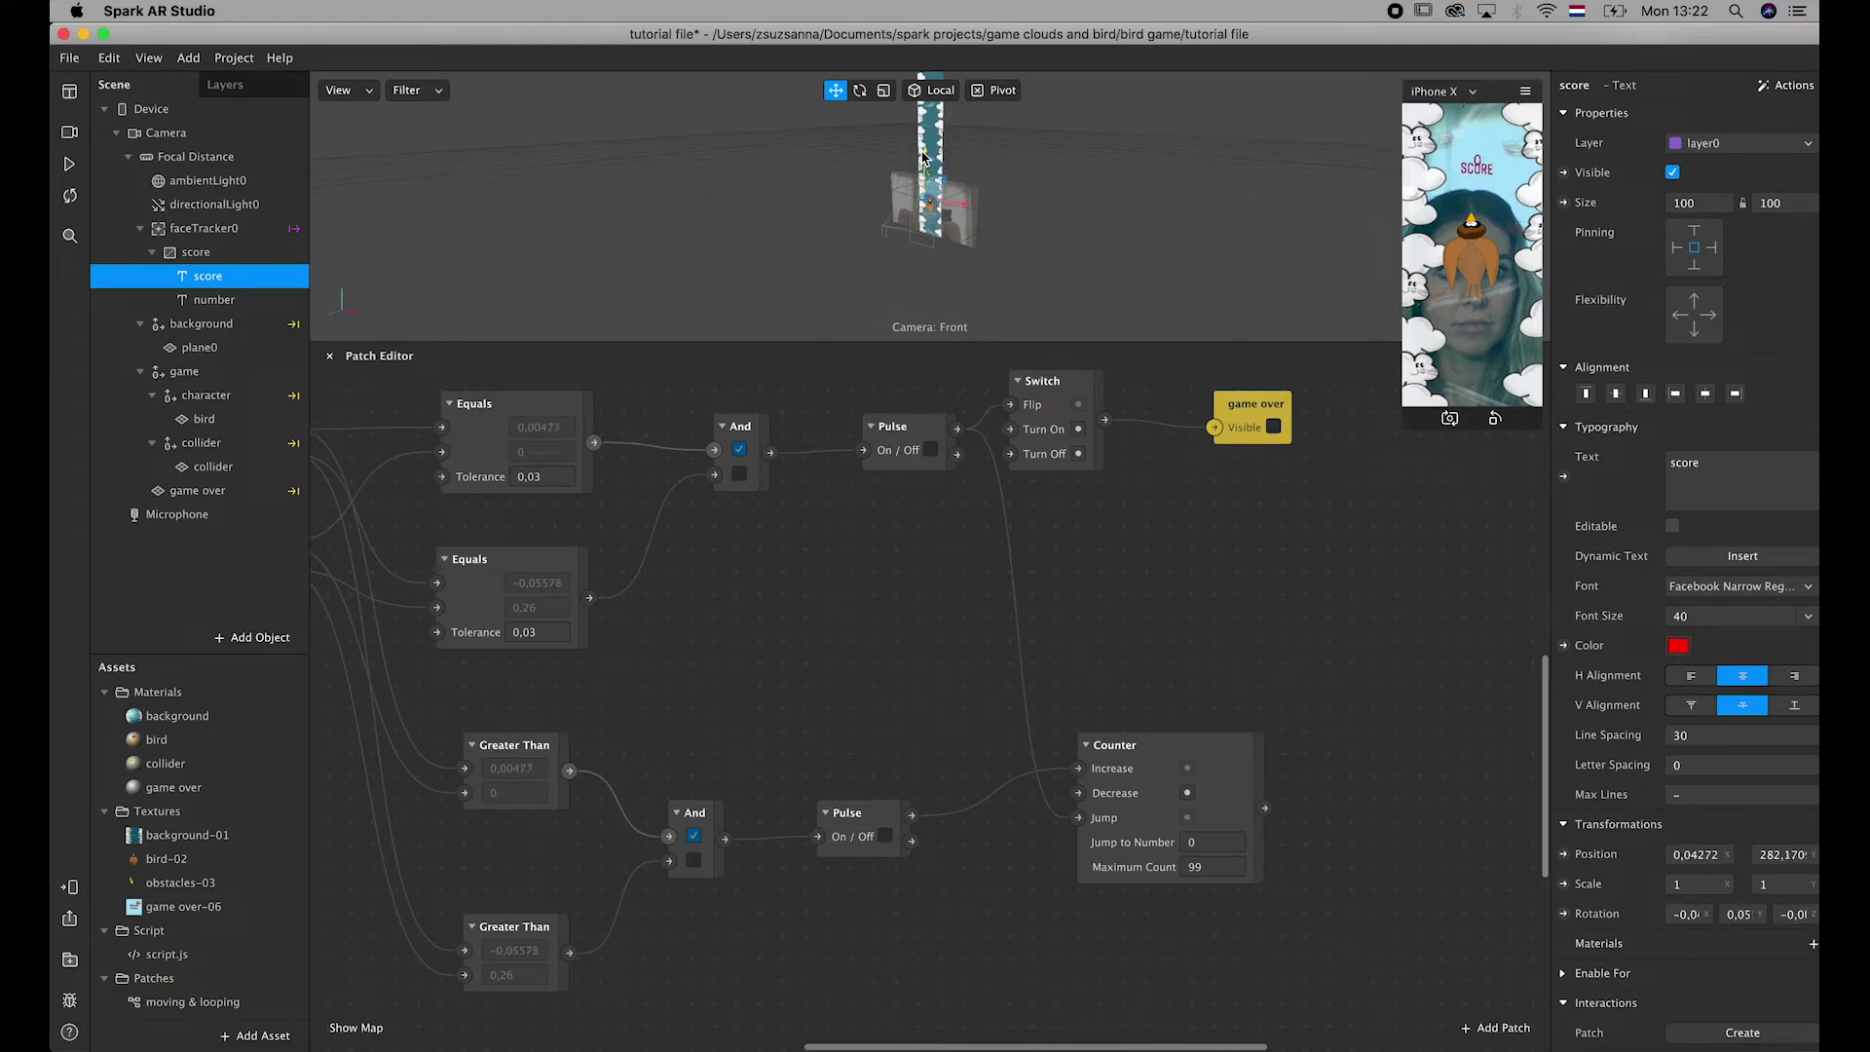
pyautogui.click(222, 300)
pyautogui.moveTo(932, 150); pyautogui.dragTo(925, 156)
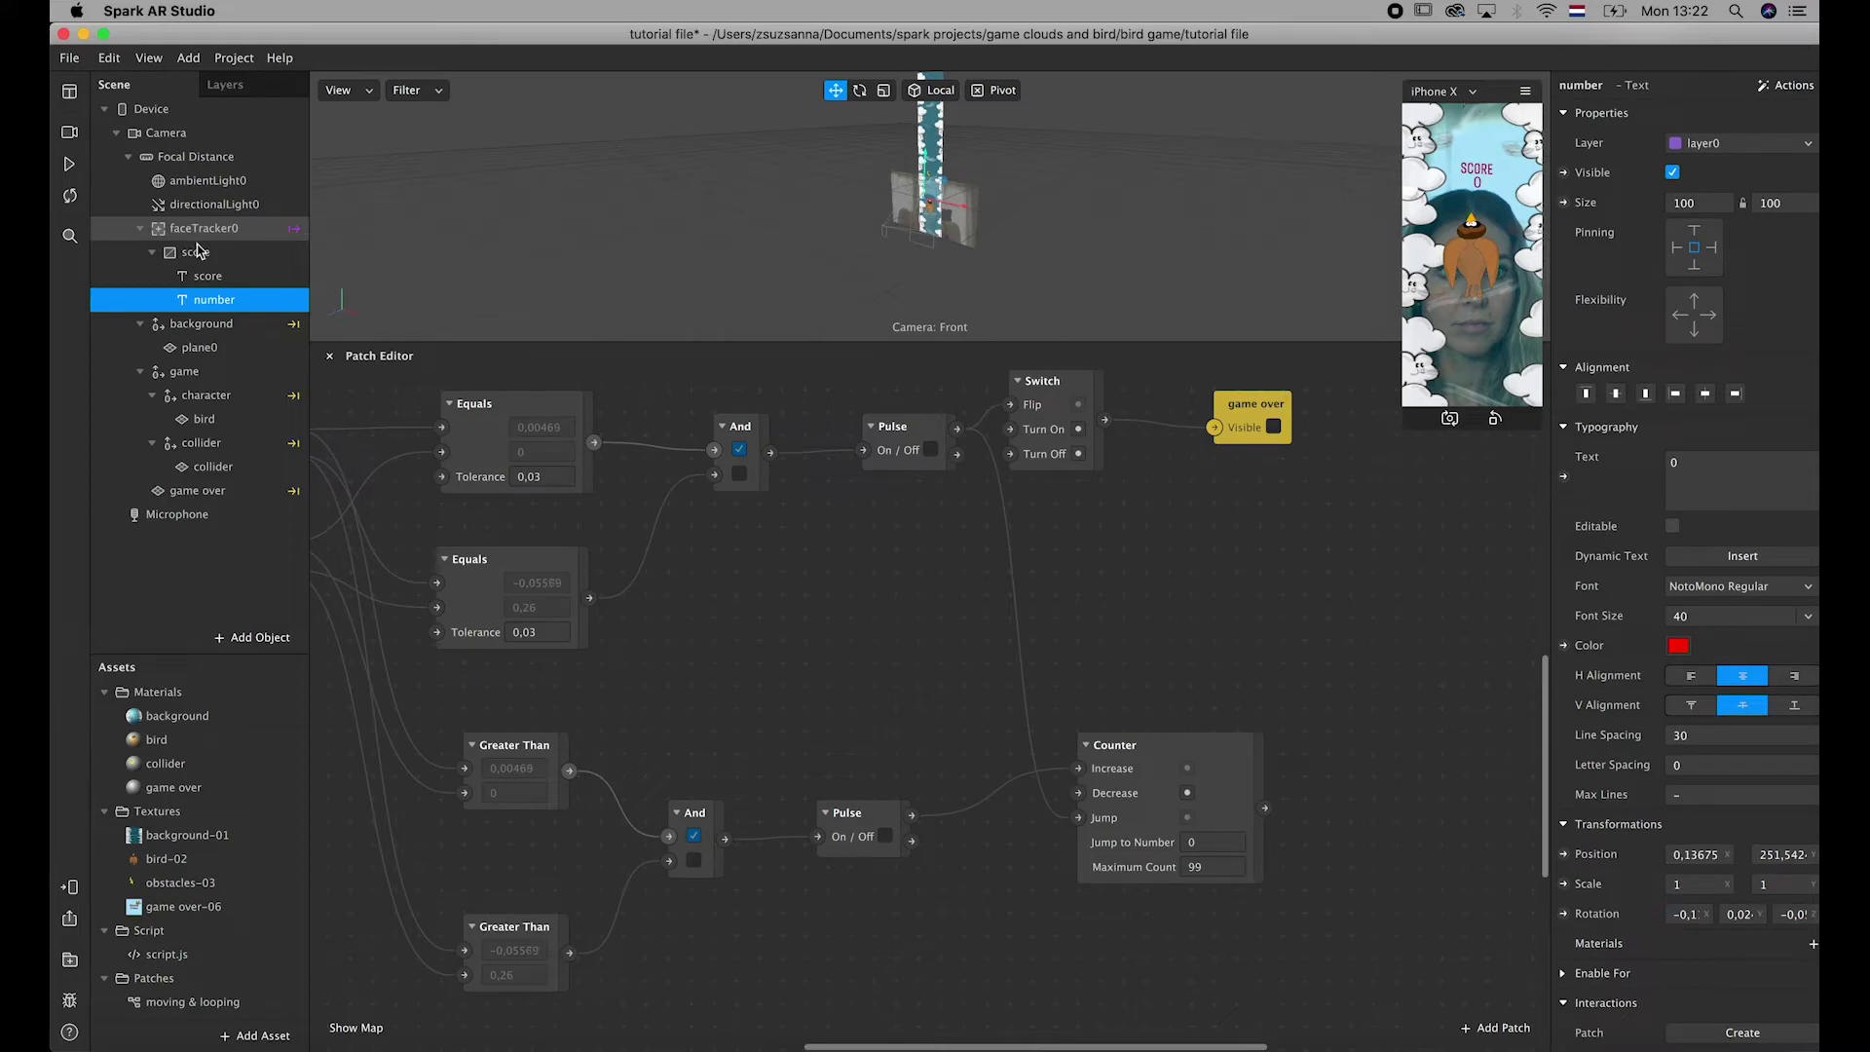
# - Open script.js for editing in Brackets and delete all of its default code
pyautogui.scroll(-2, 853, 806)
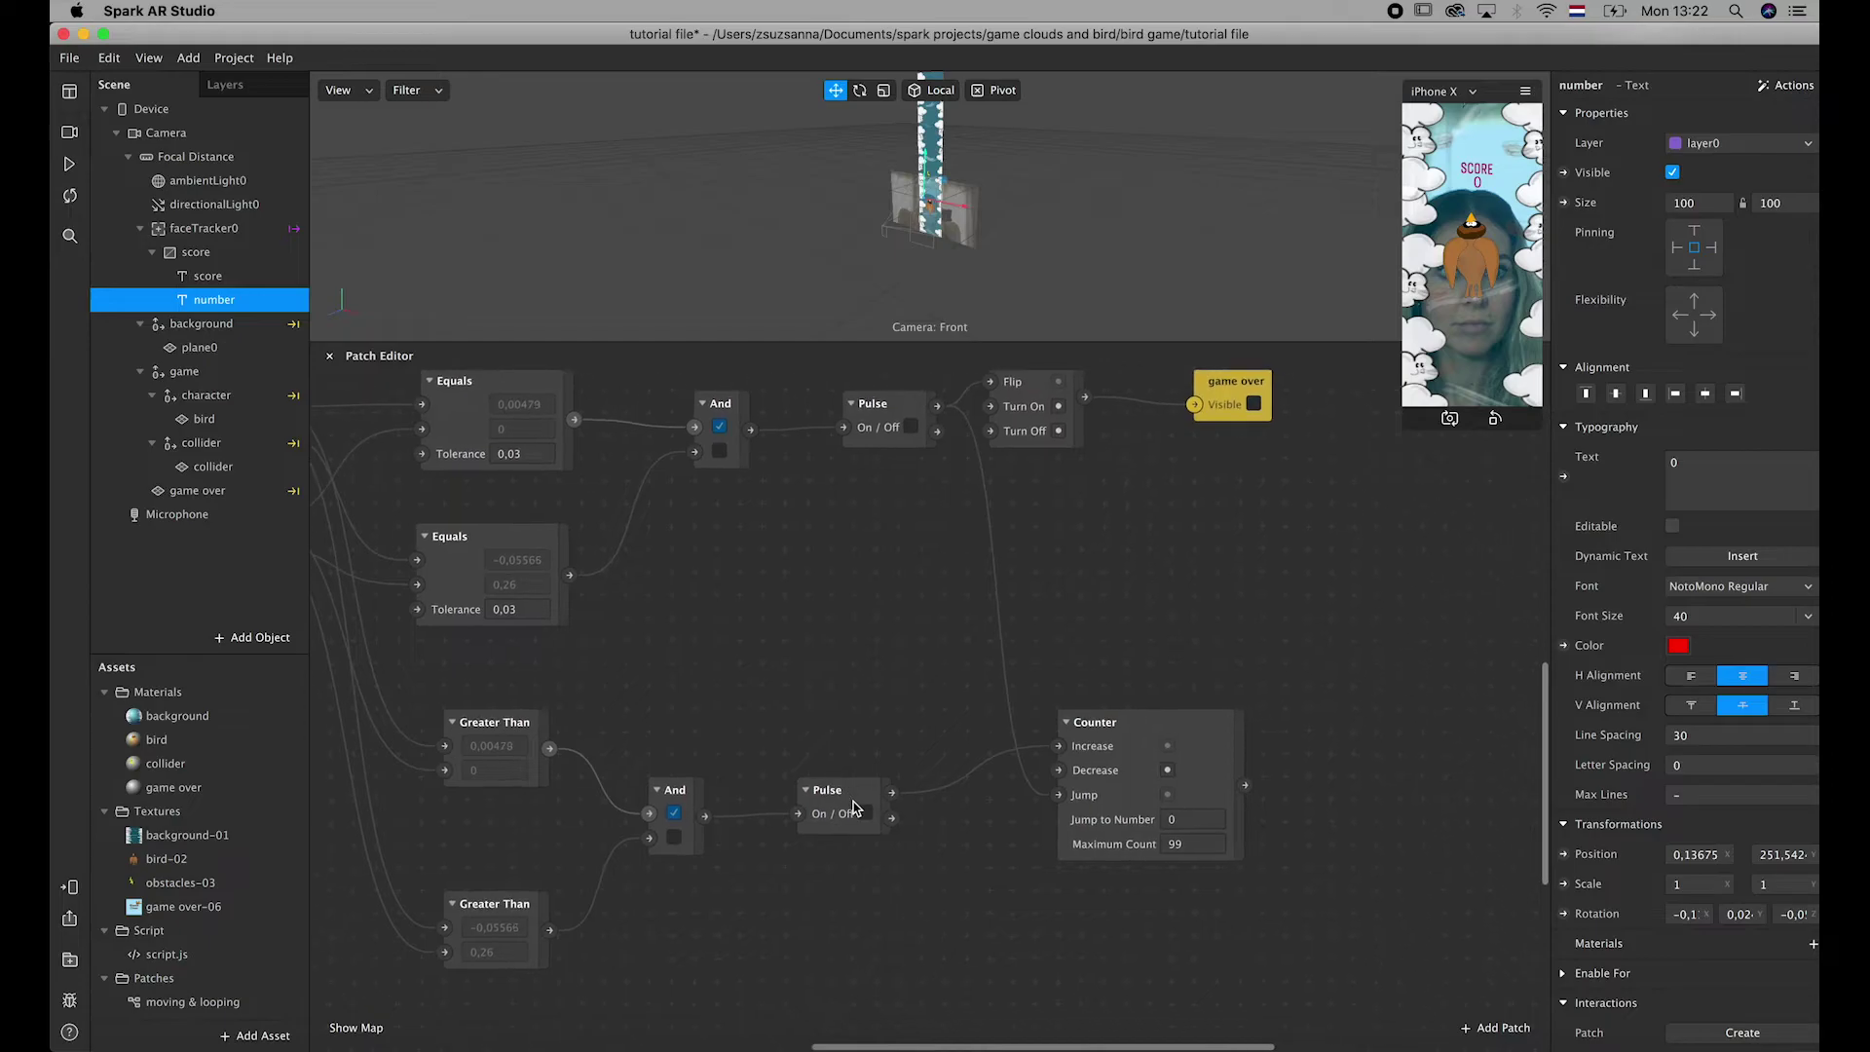
pyautogui.click(161, 955)
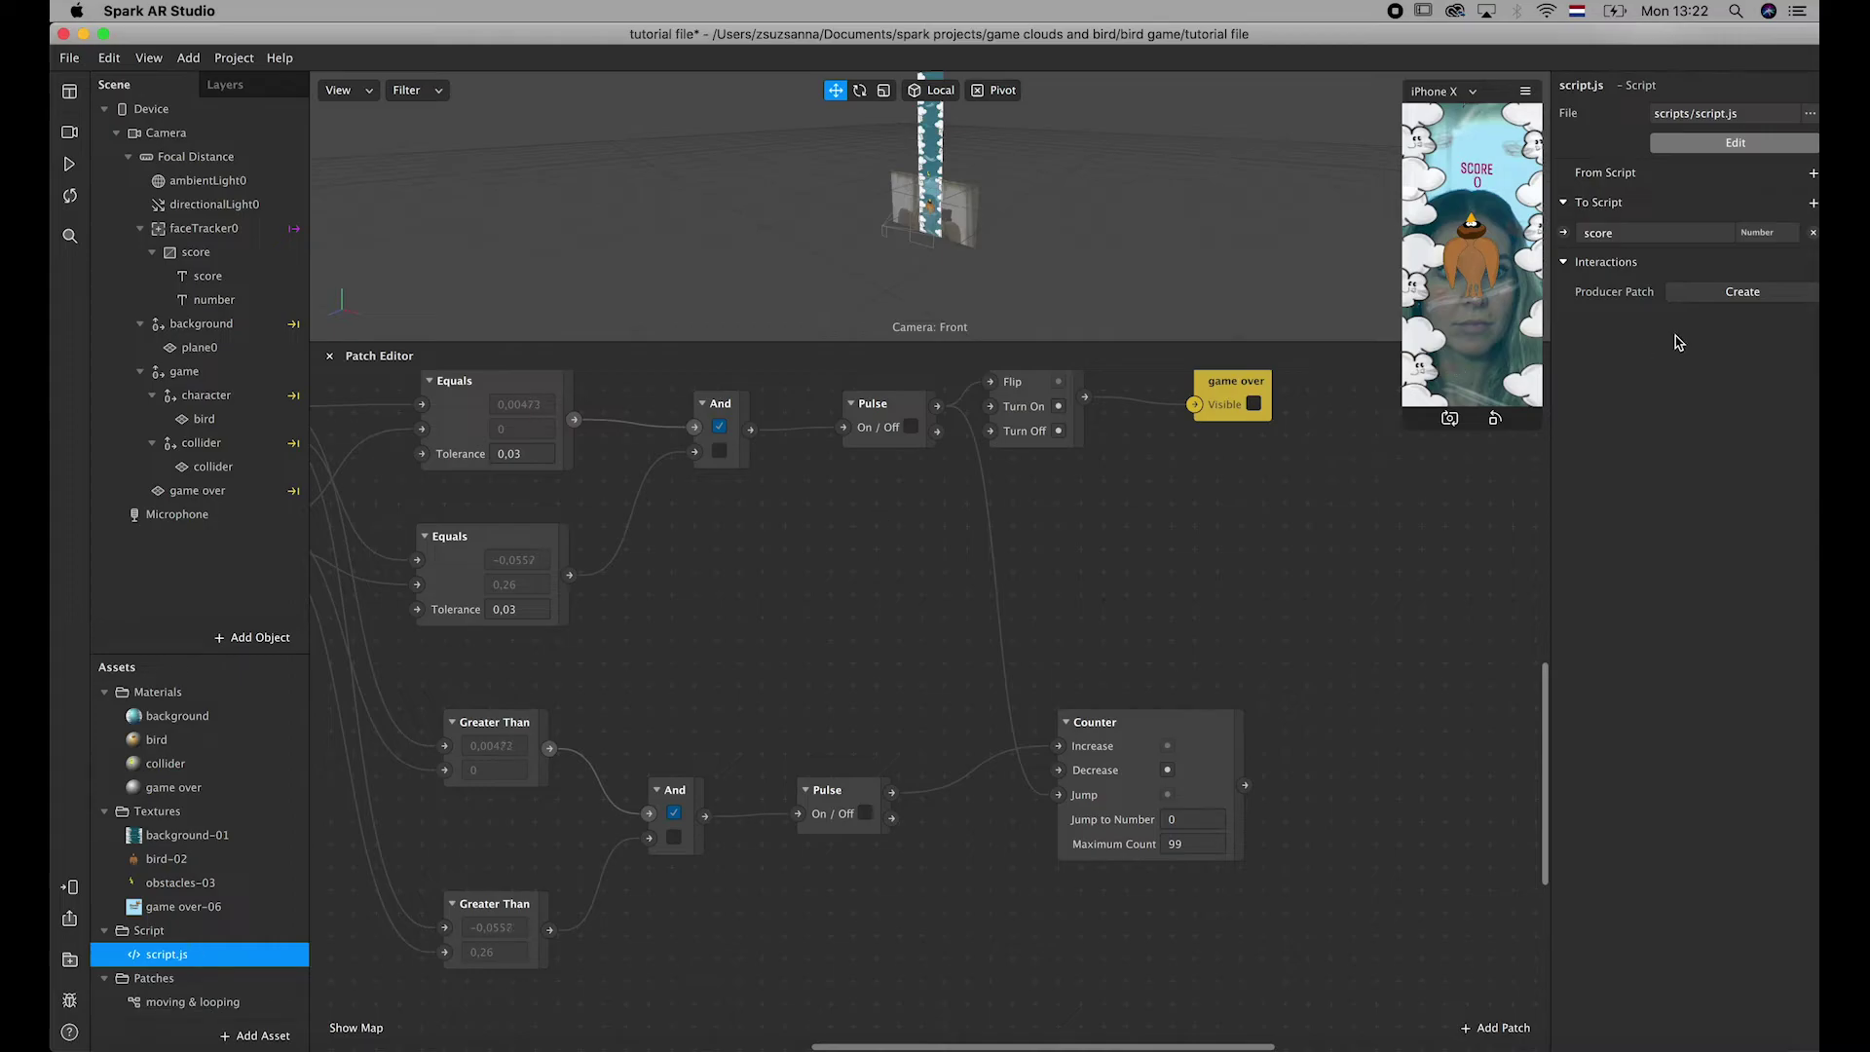
pyautogui.click(1736, 143)
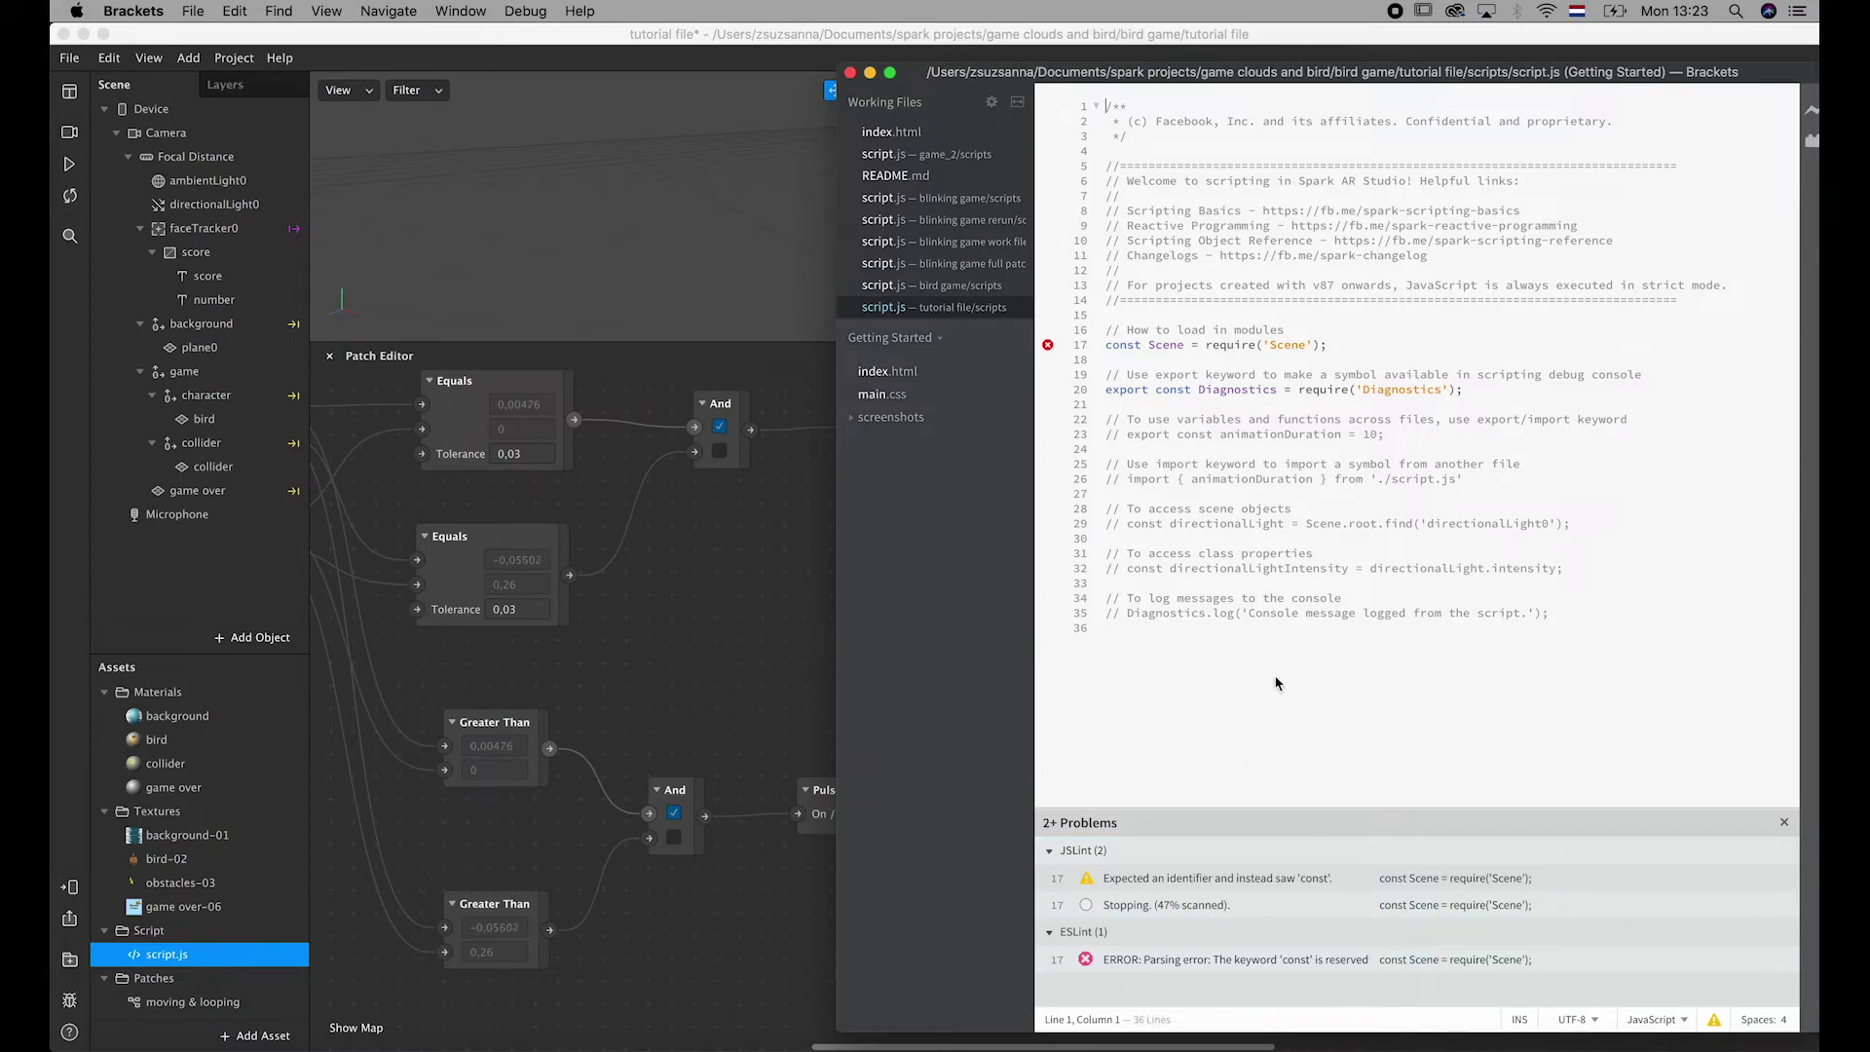
pyautogui.click(1227, 636)
pyautogui.press('super+a')
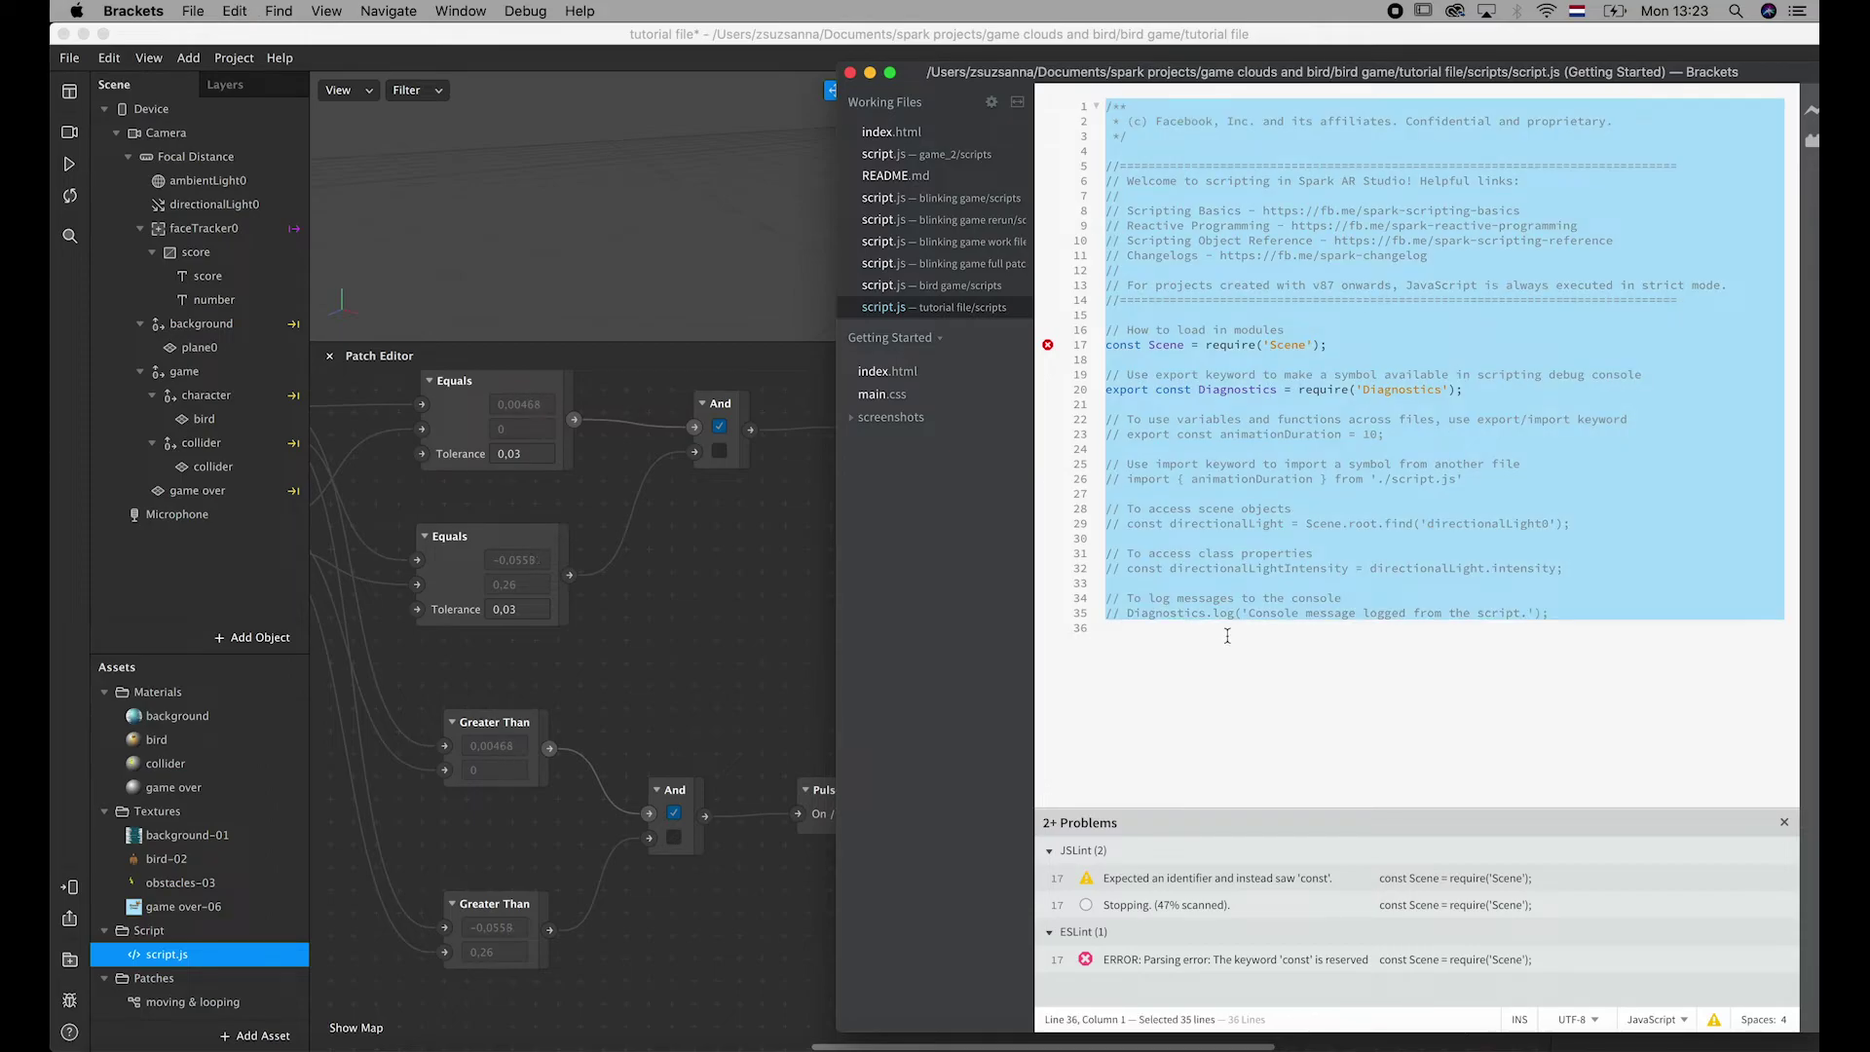
pyautogui.press('BackSpace')
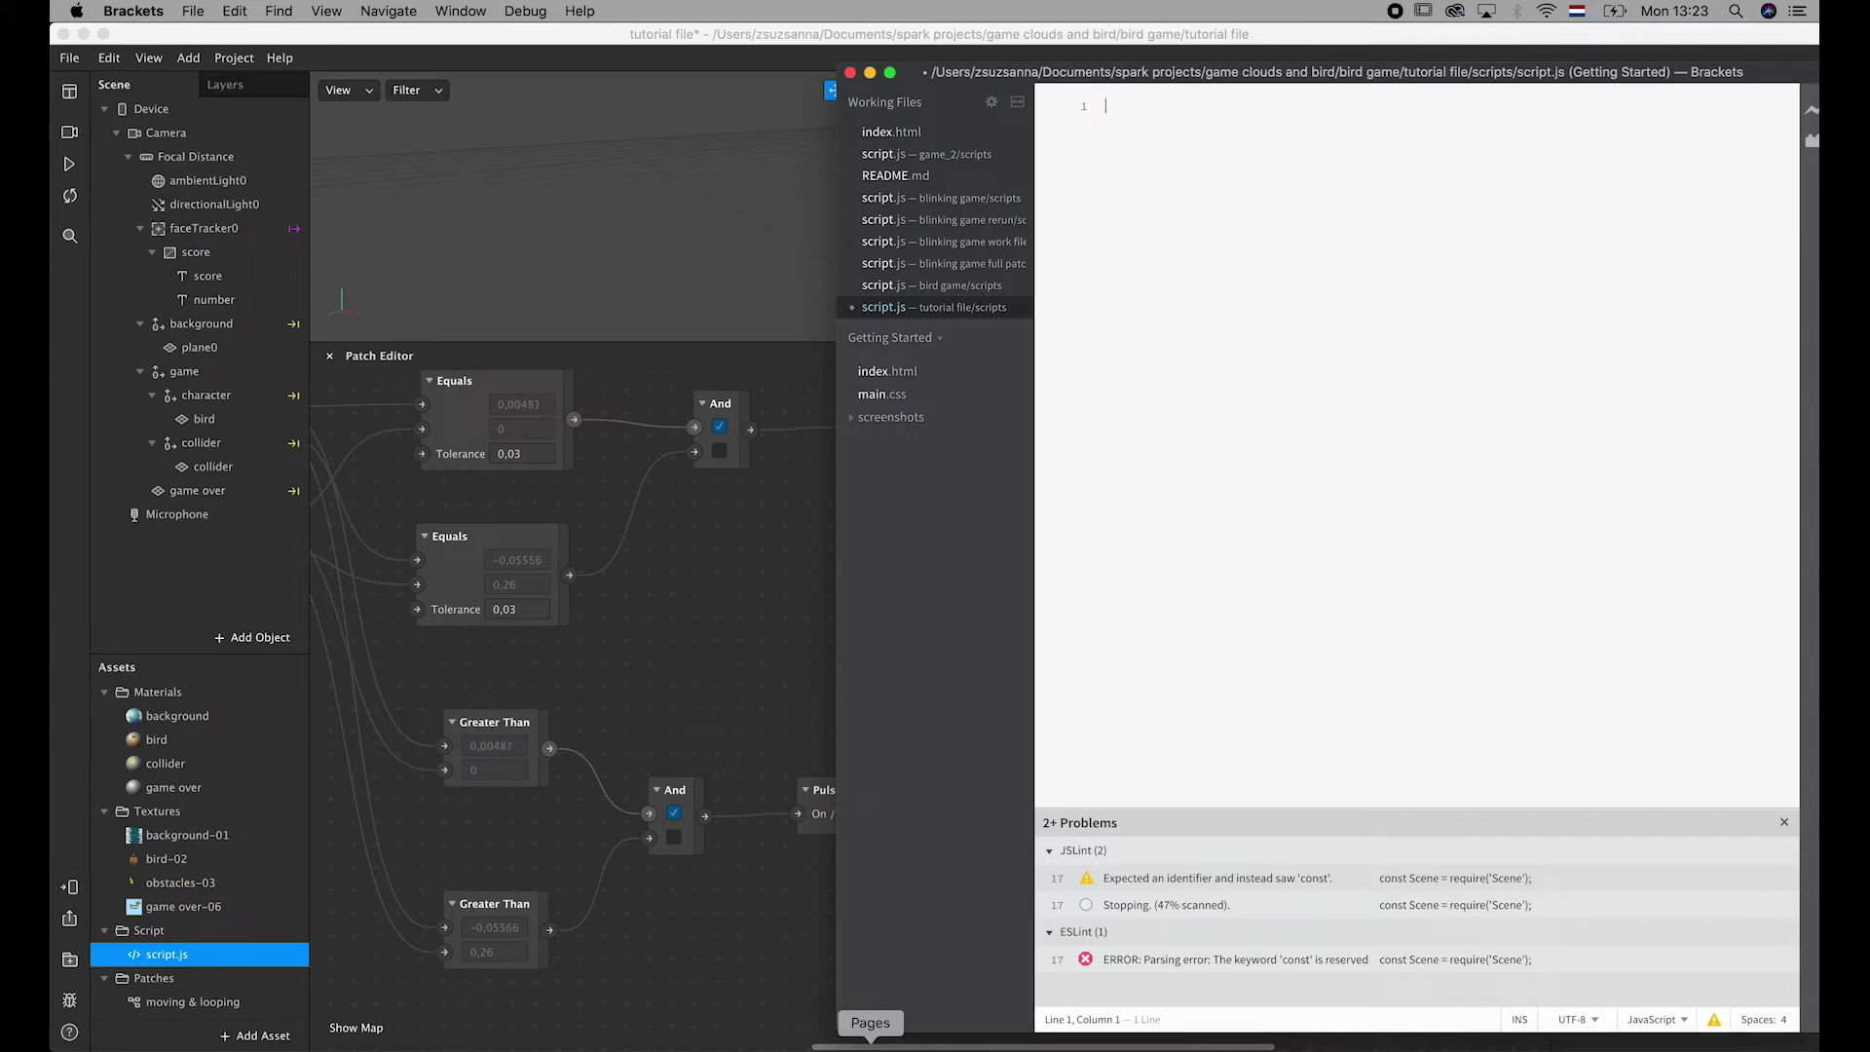
# - Copy the full prepared script from the Pages document and paste it into the empty script.js in Brackets
pyautogui.click(871, 1047)
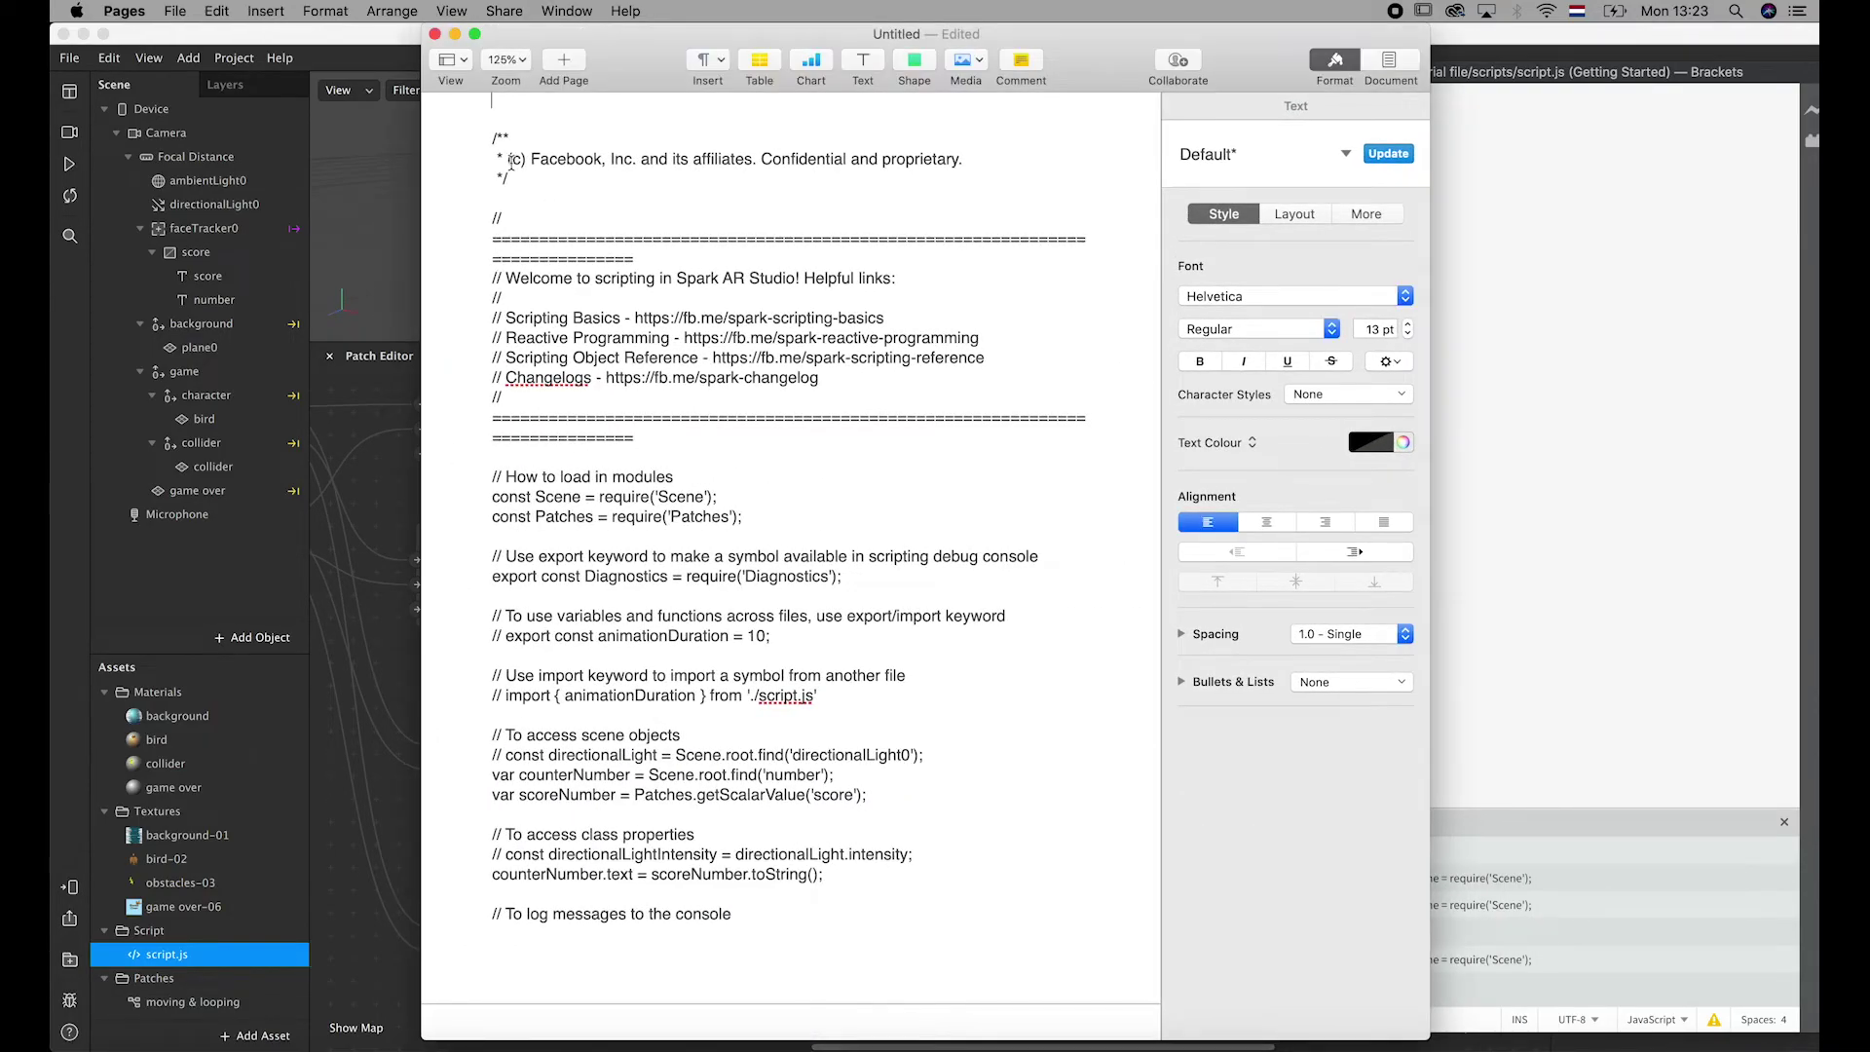
pyautogui.moveTo(489, 139); pyautogui.dragTo(779, 664)
pyautogui.press('super+c')
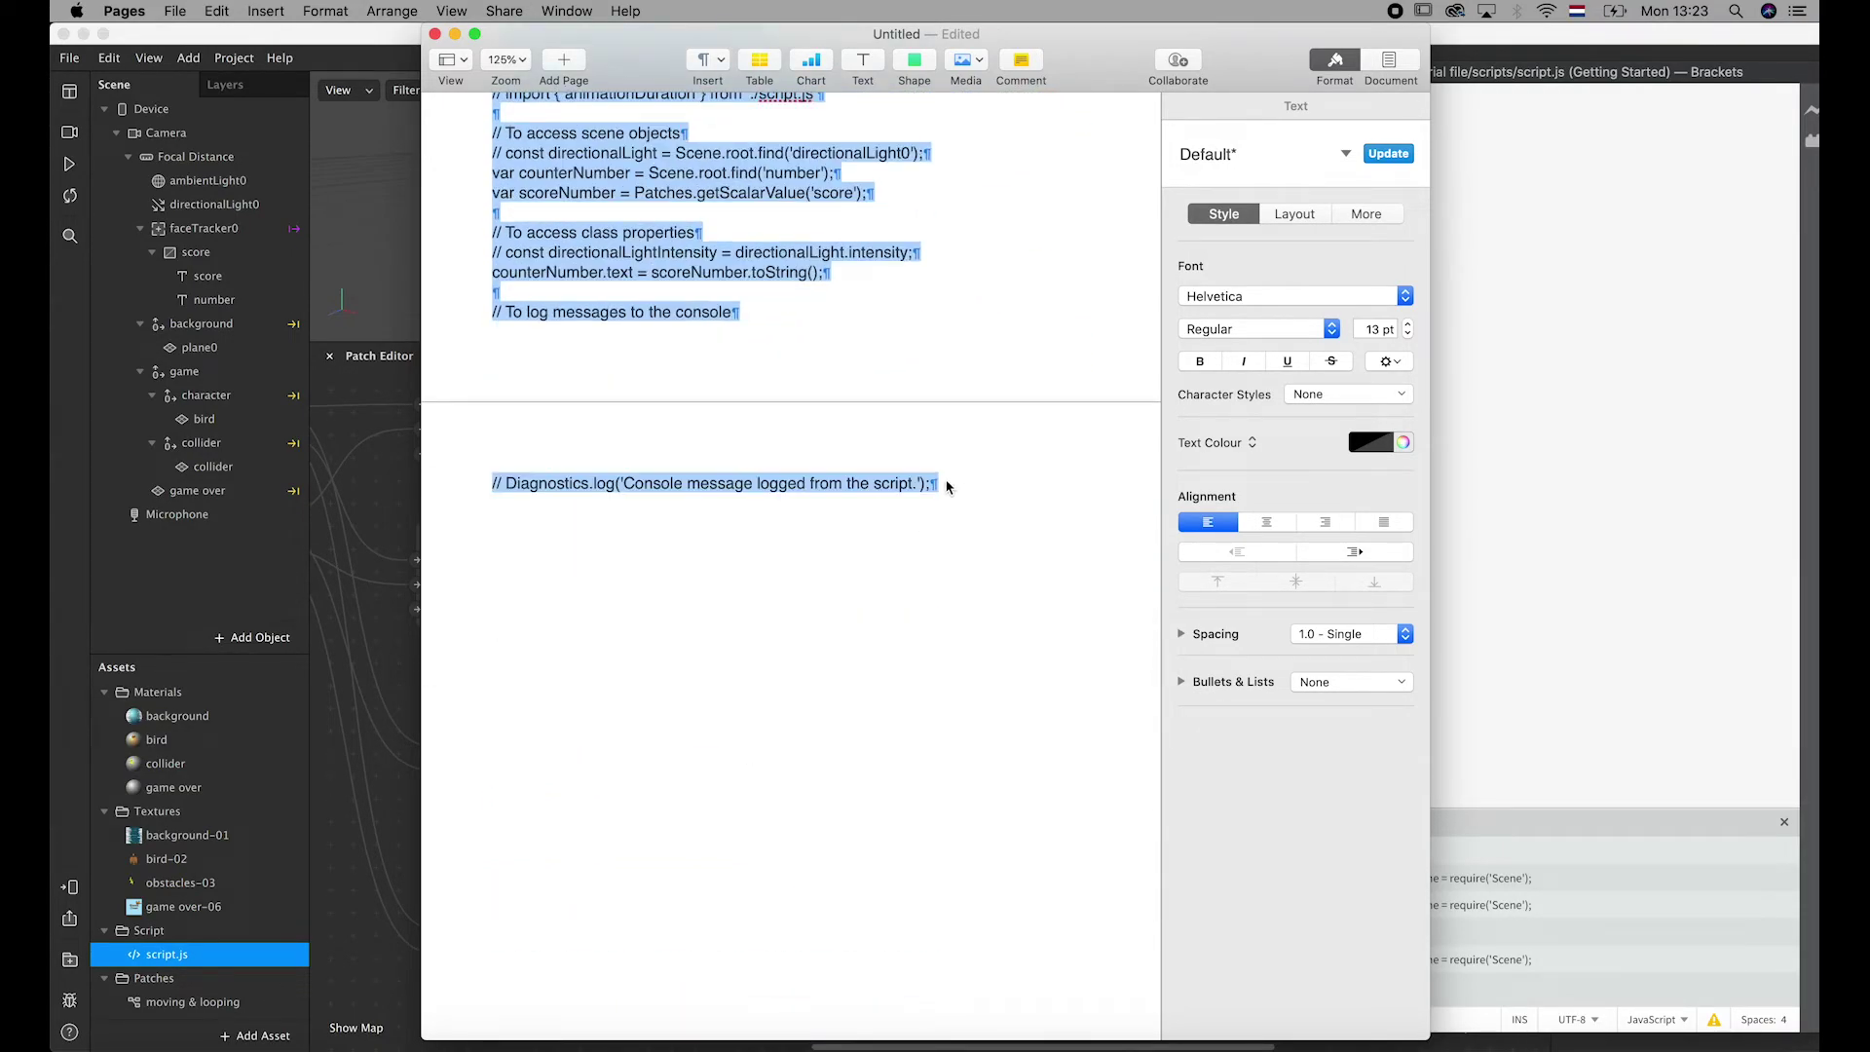
pyautogui.click(1711, 348)
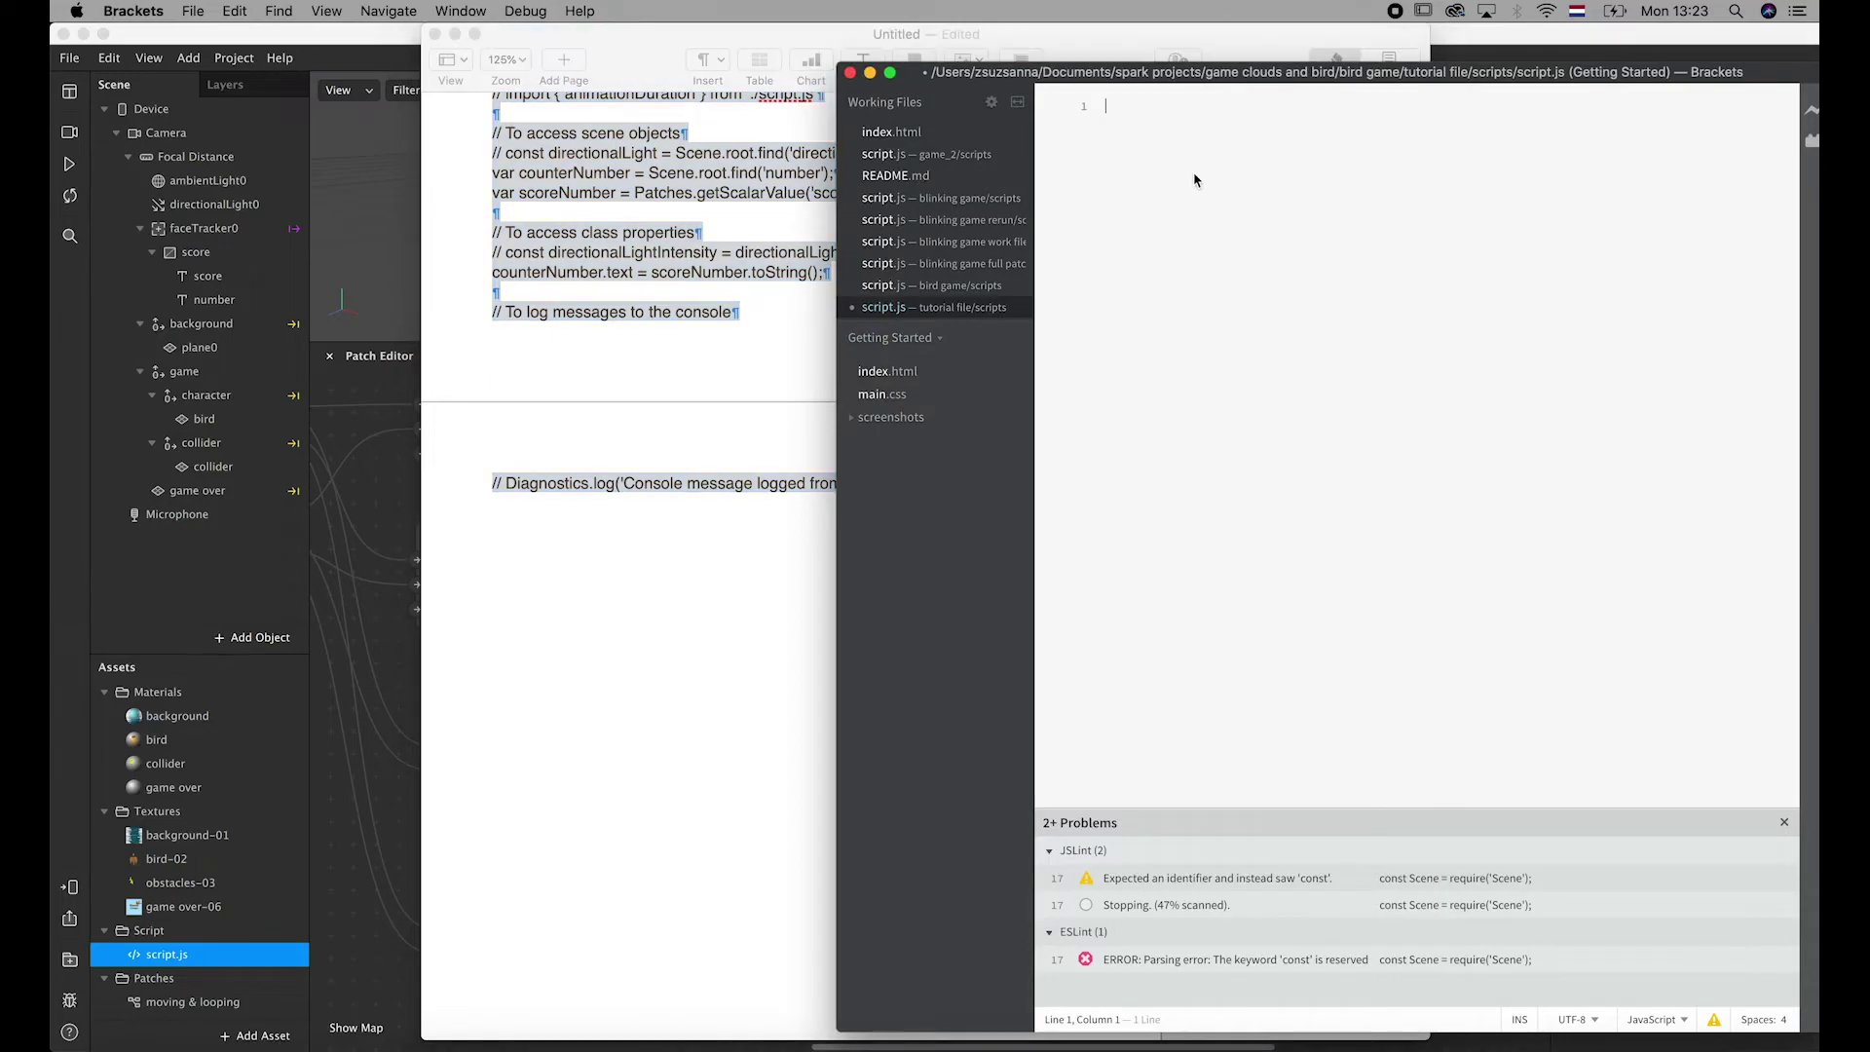
pyautogui.press('super+v')
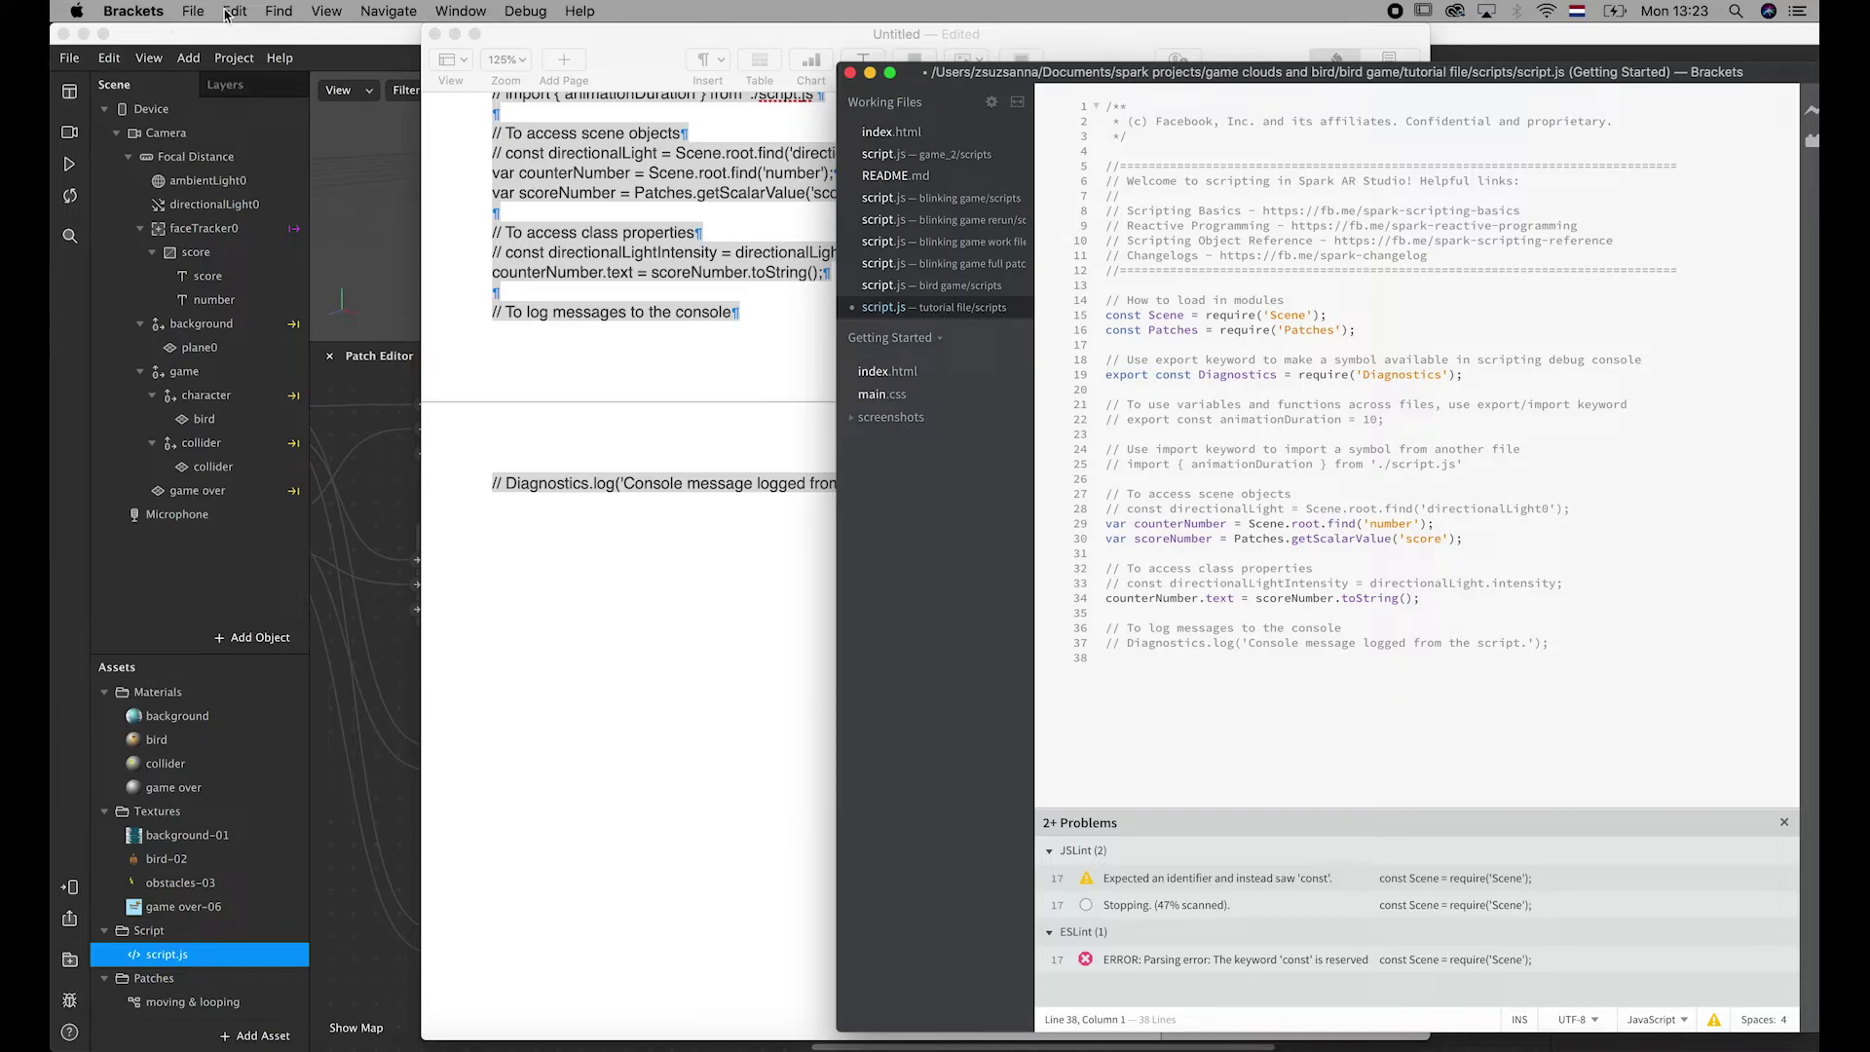
# - Save script.js, close the Brackets window and put away the Pages document to return to Spark AR Studio
pyautogui.click(192, 12)
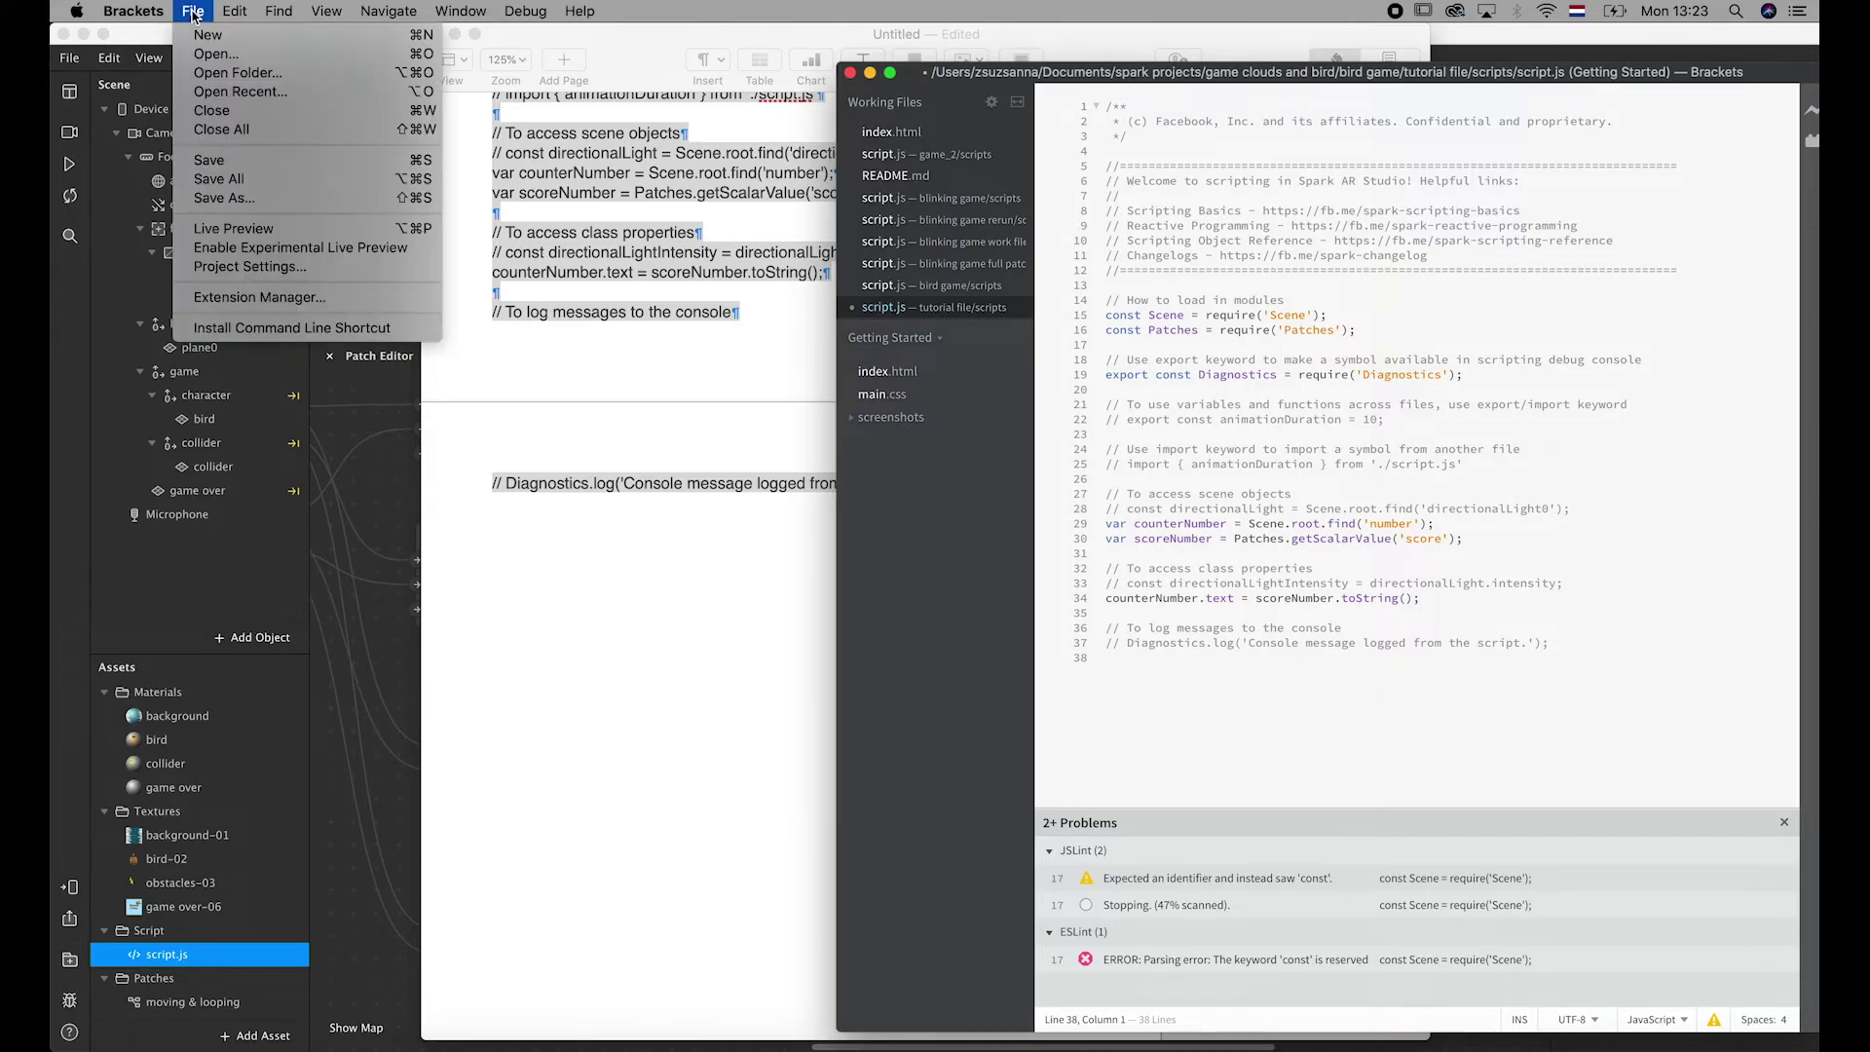
pyautogui.click(210, 161)
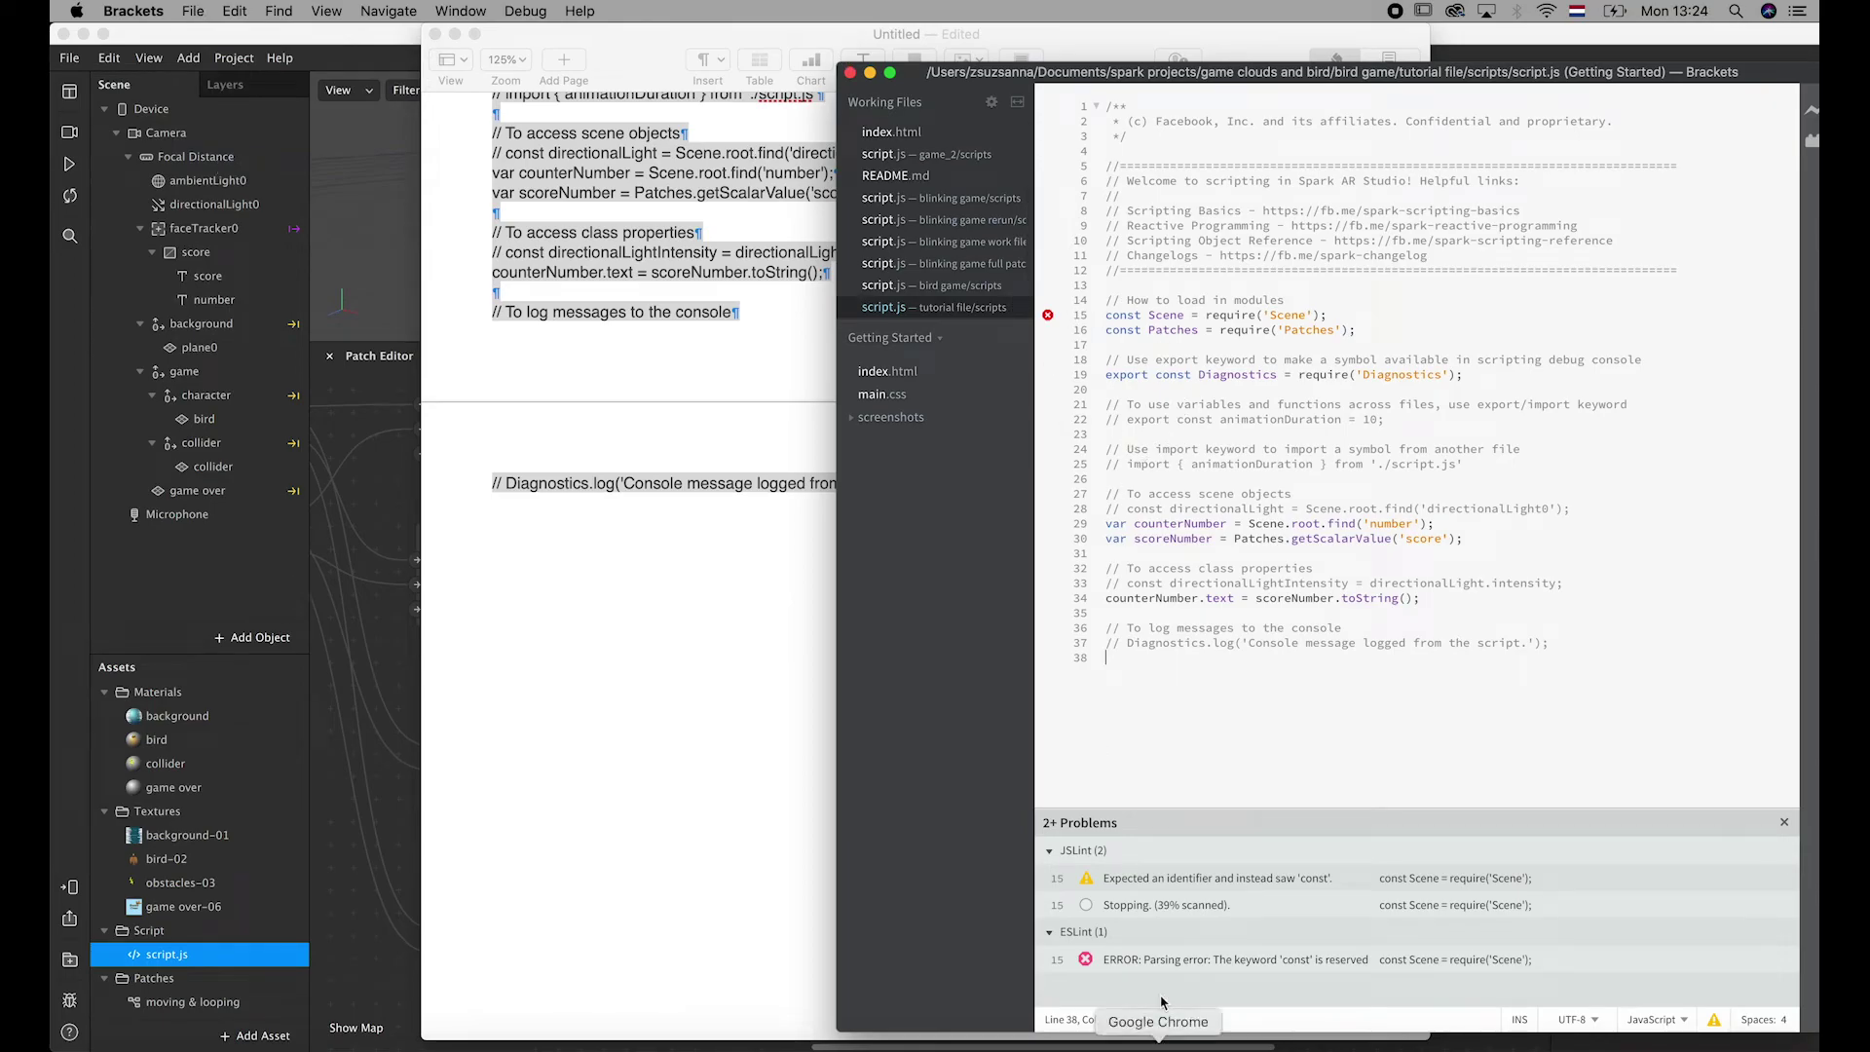
pyautogui.click(850, 74)
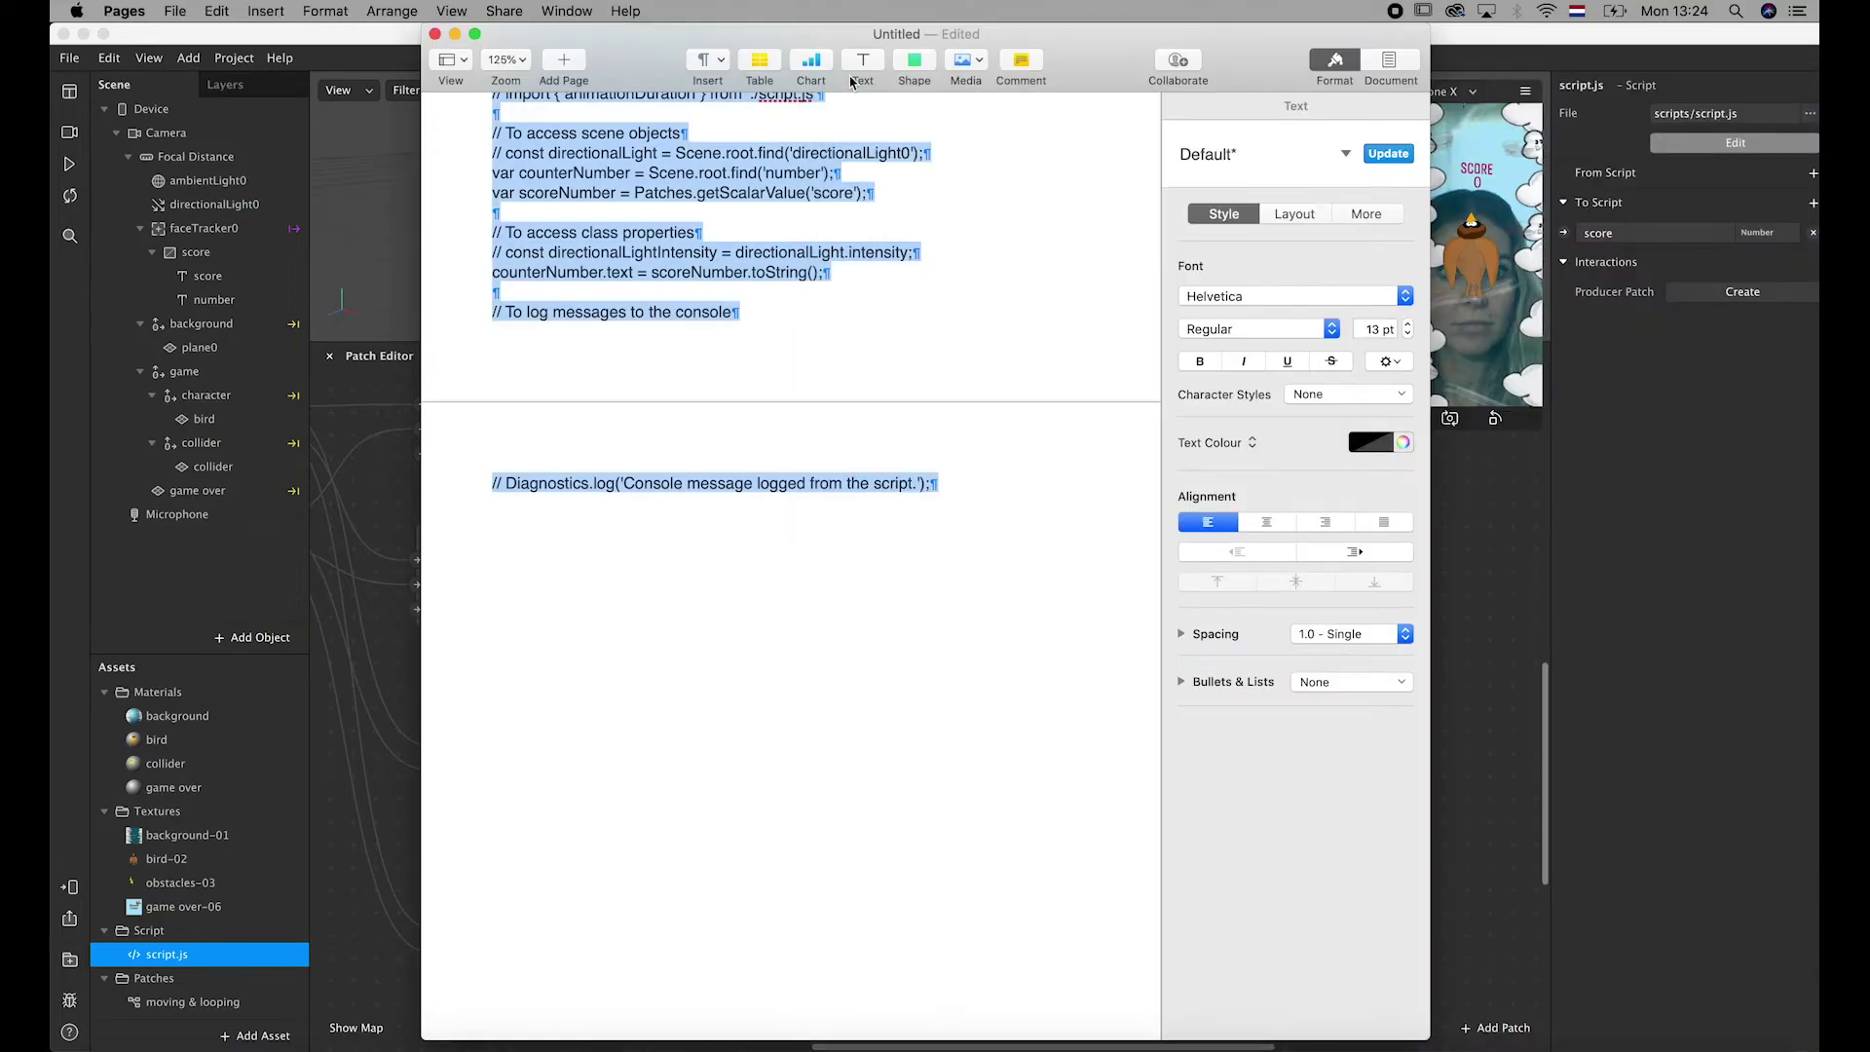
pyautogui.click(455, 35)
# - Create a patch for the score variable of script.js and connect the Counter's Count output to its Value input
pyautogui.click(190, 939)
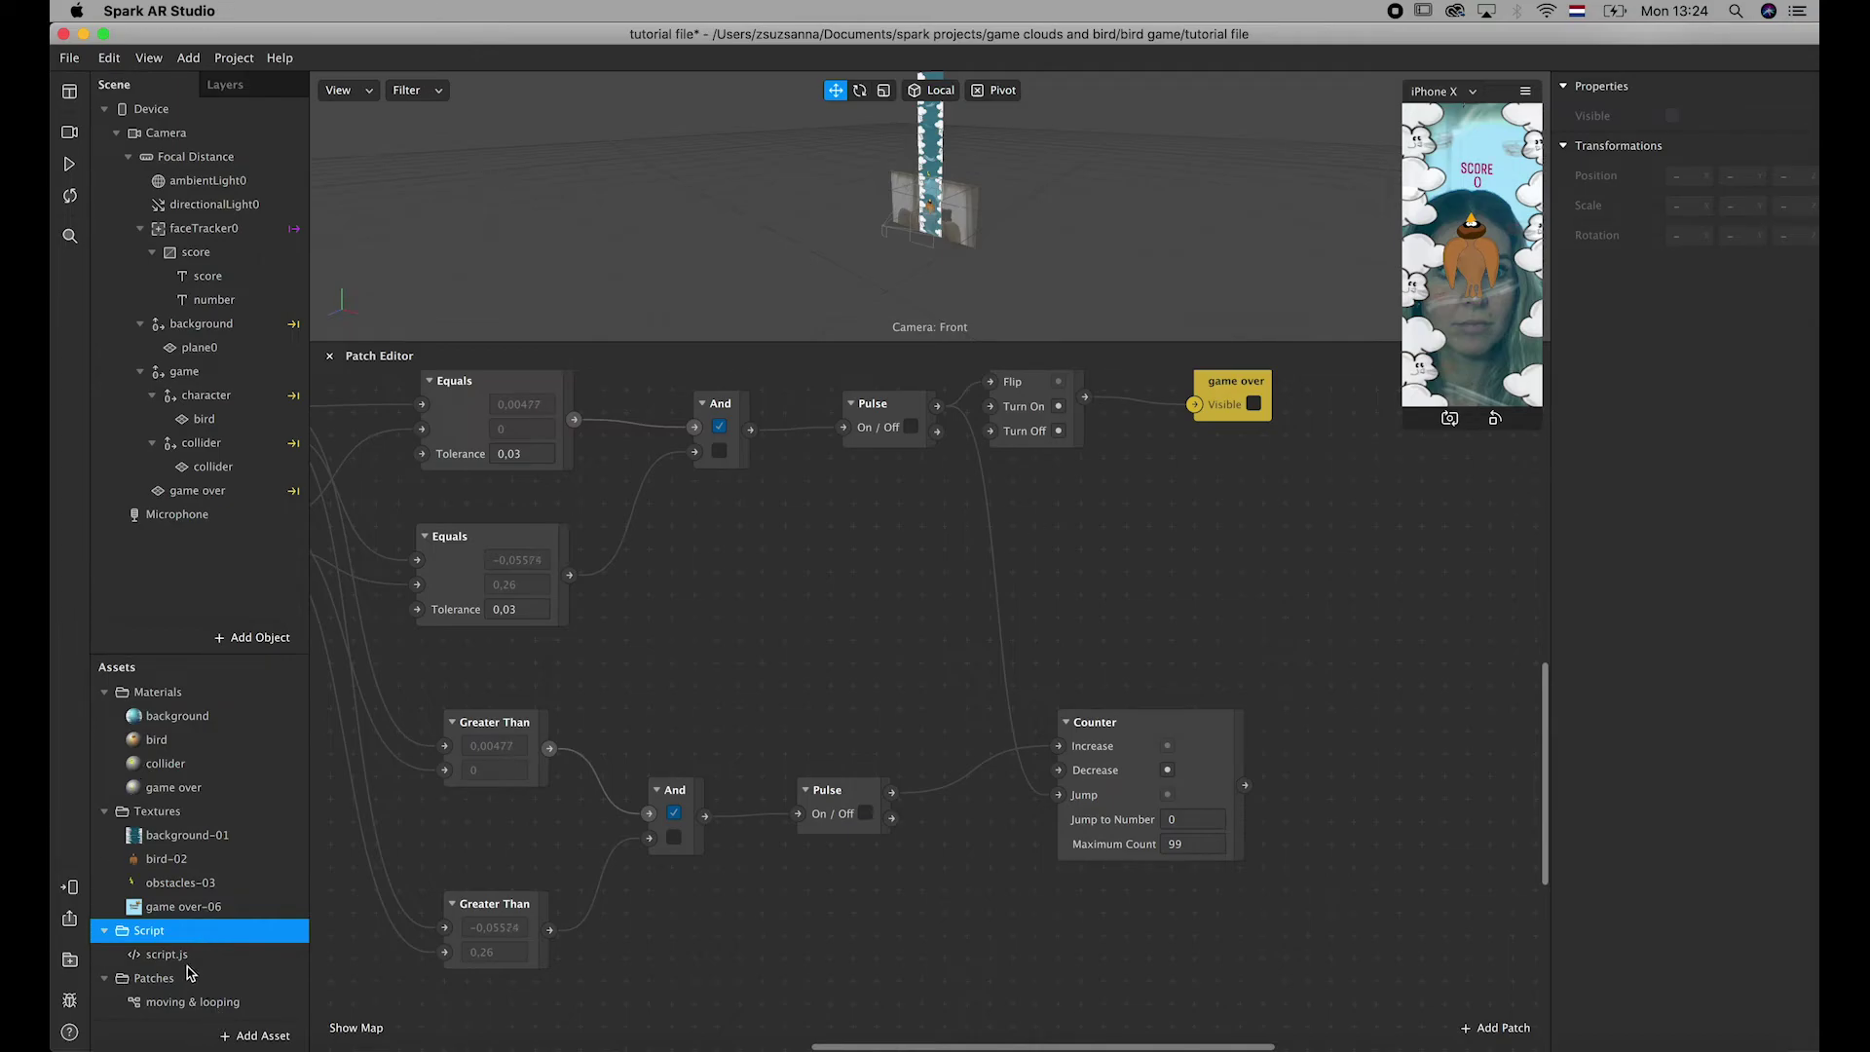
pyautogui.click(188, 959)
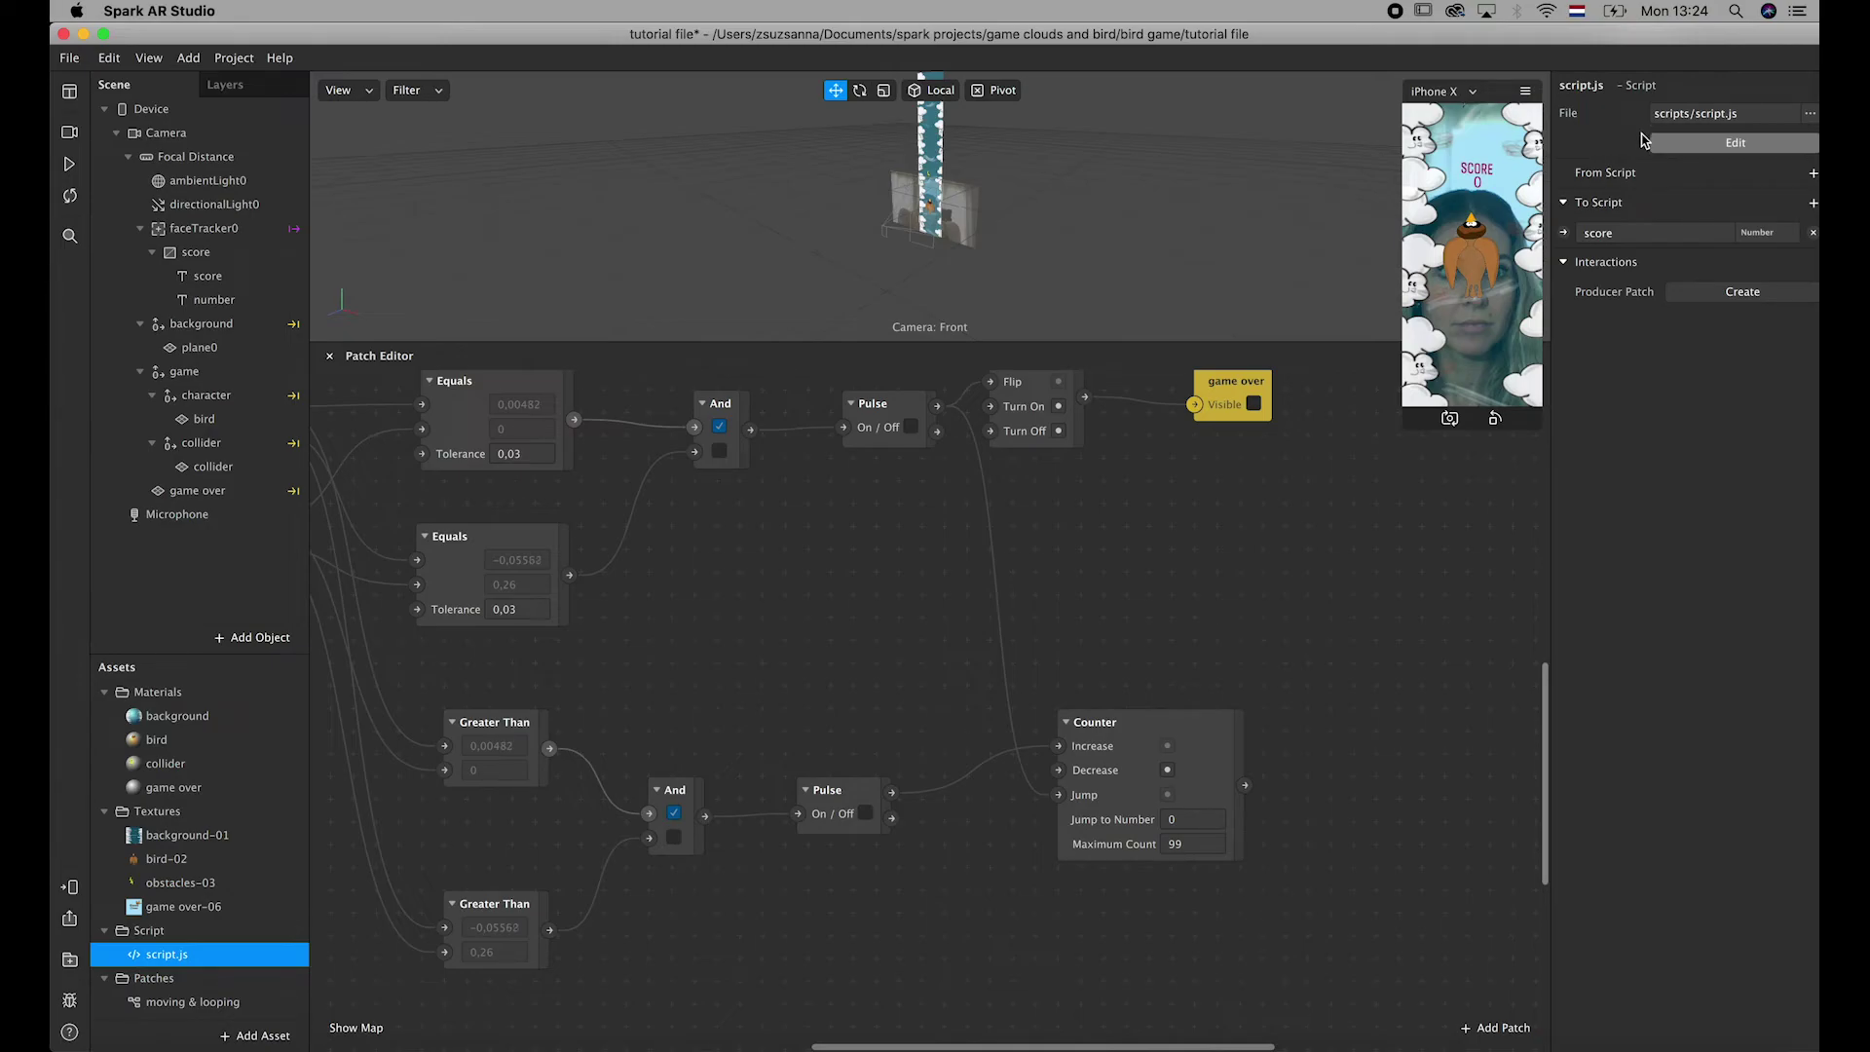
pyautogui.click(1567, 240)
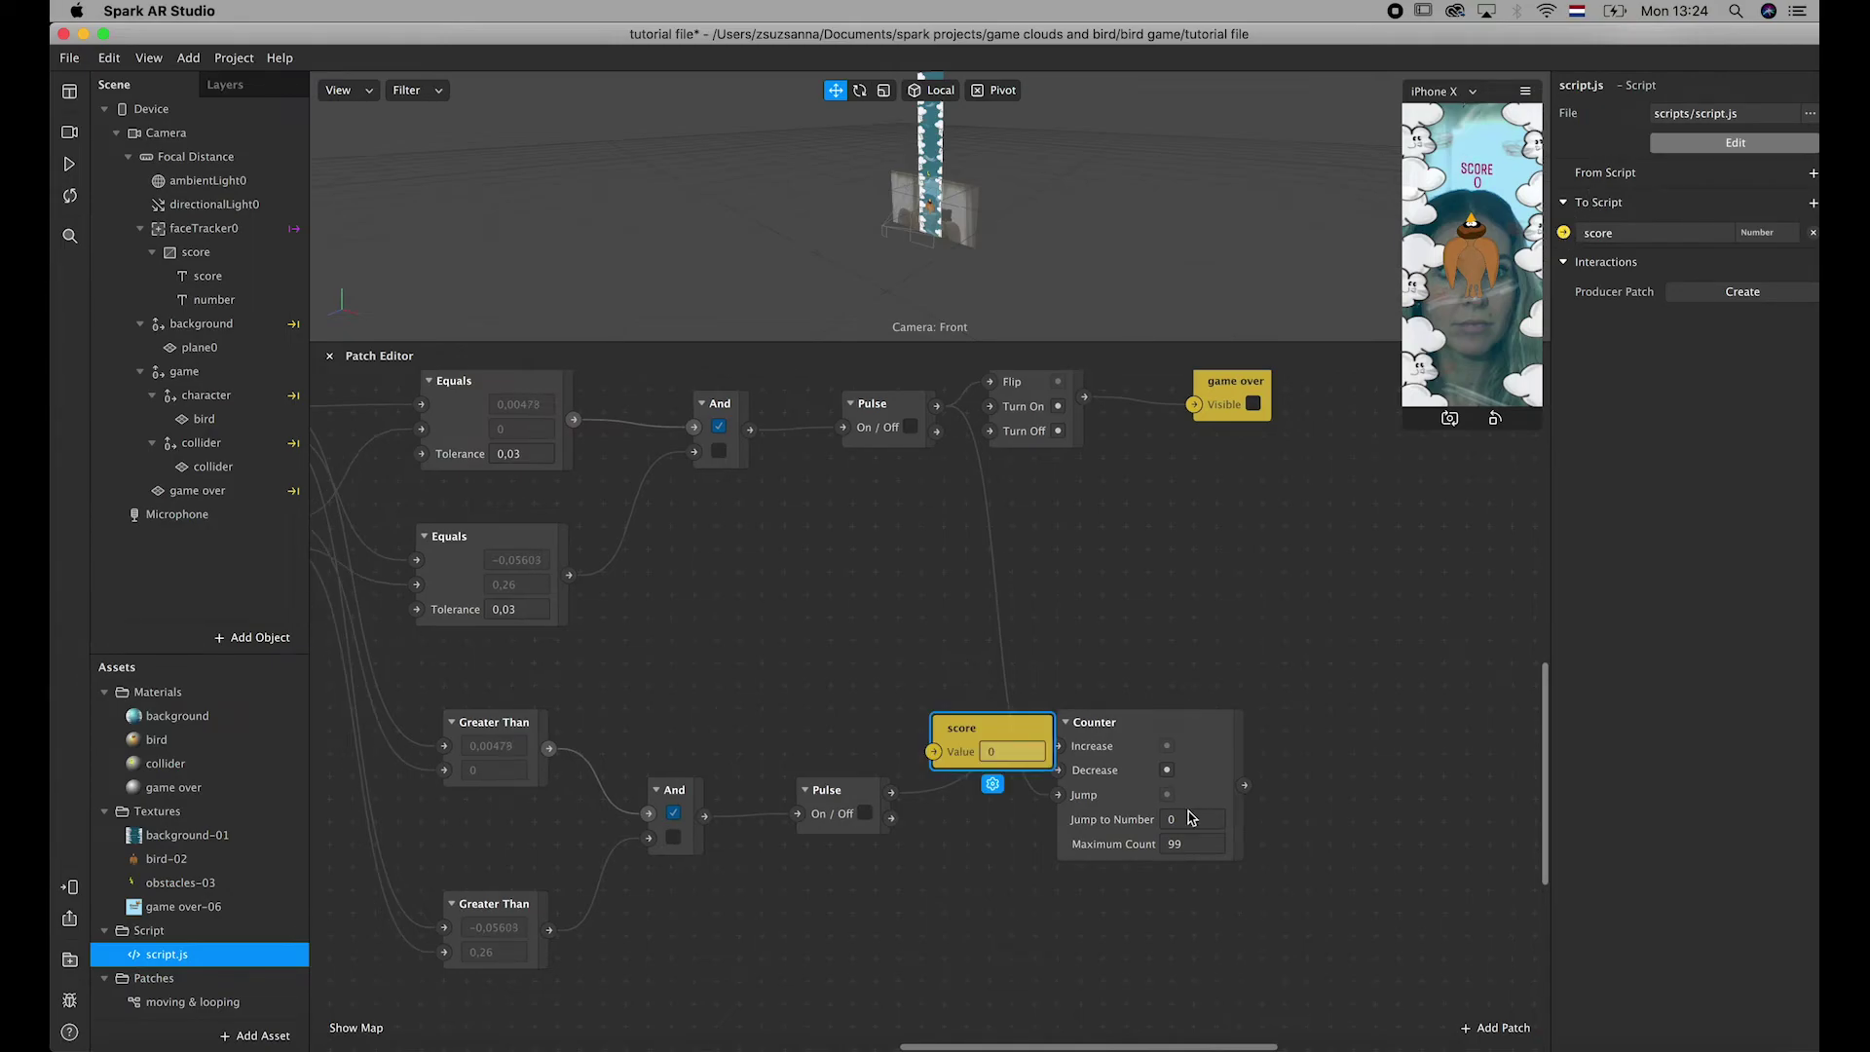
pyautogui.moveTo(1054, 738); pyautogui.dragTo(1404, 756)
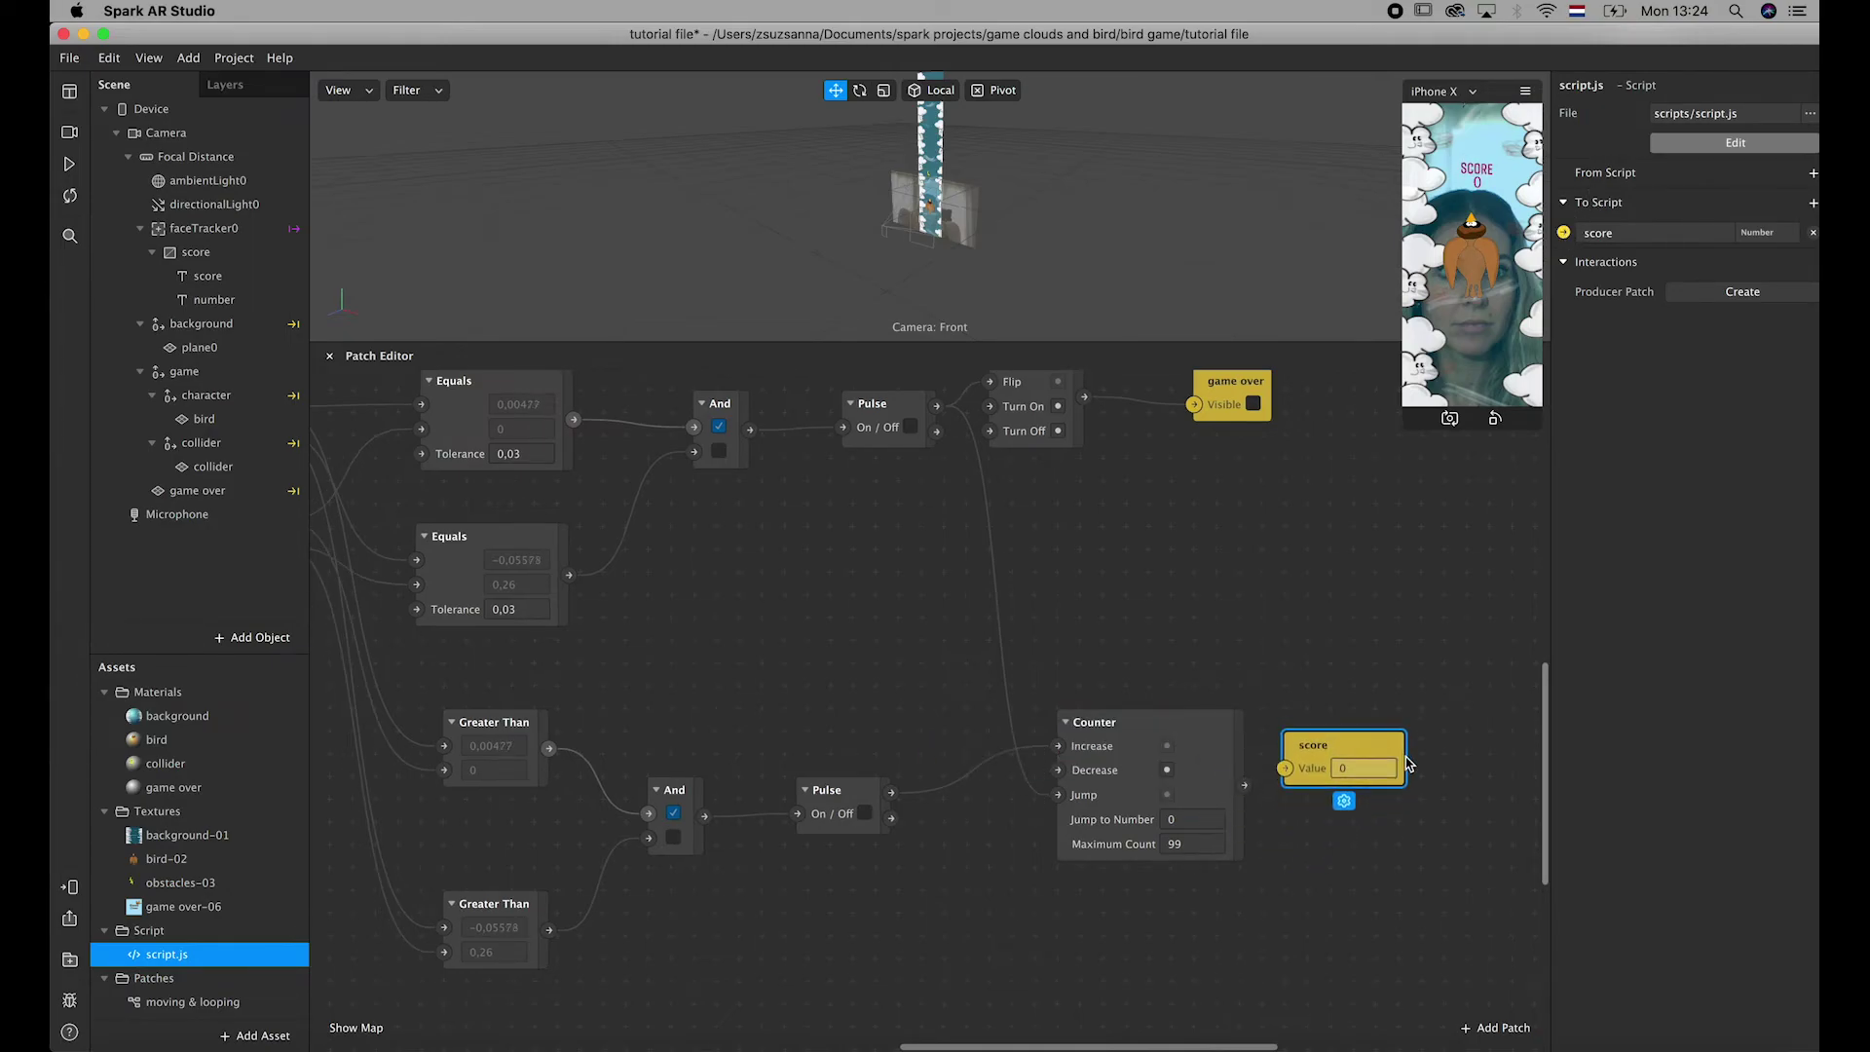
pyautogui.moveTo(1245, 785); pyautogui.dragTo(1286, 777)
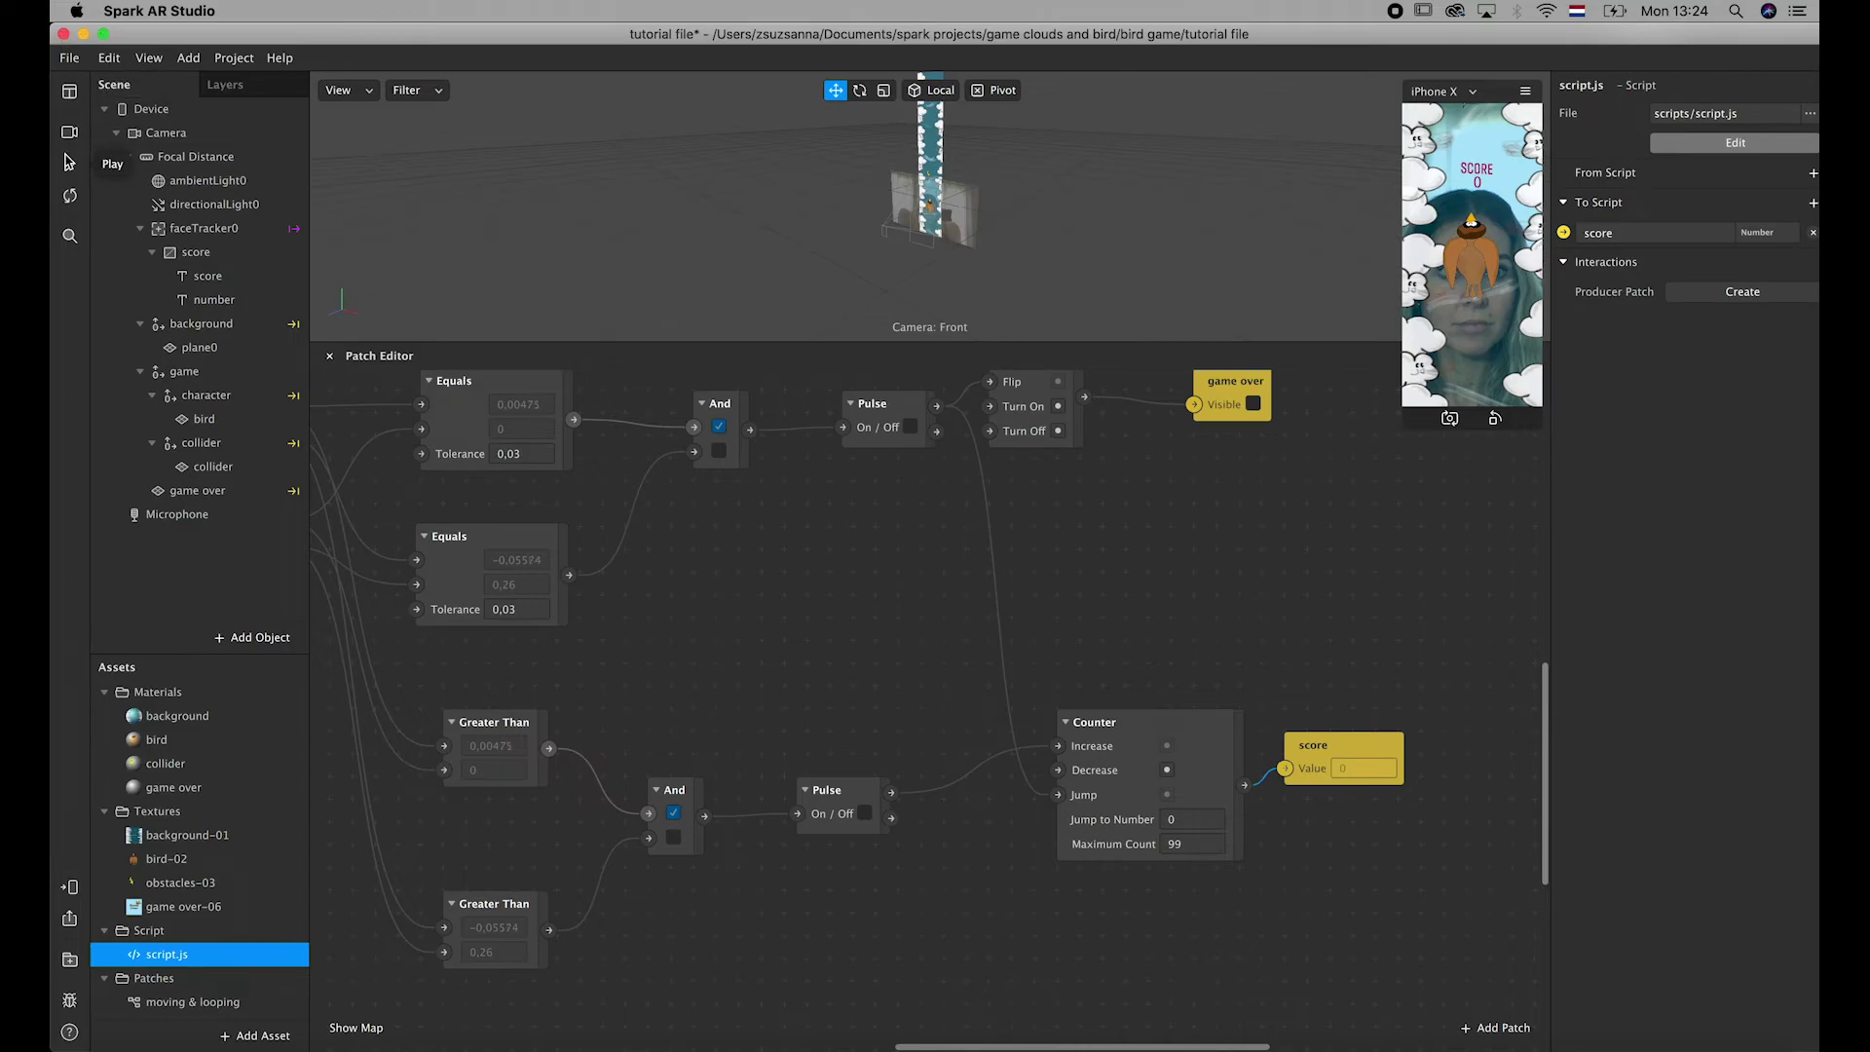
# - Play and restart the effect preview, with the Patch Editor shown again, to test the score display
pyautogui.click(69, 169)
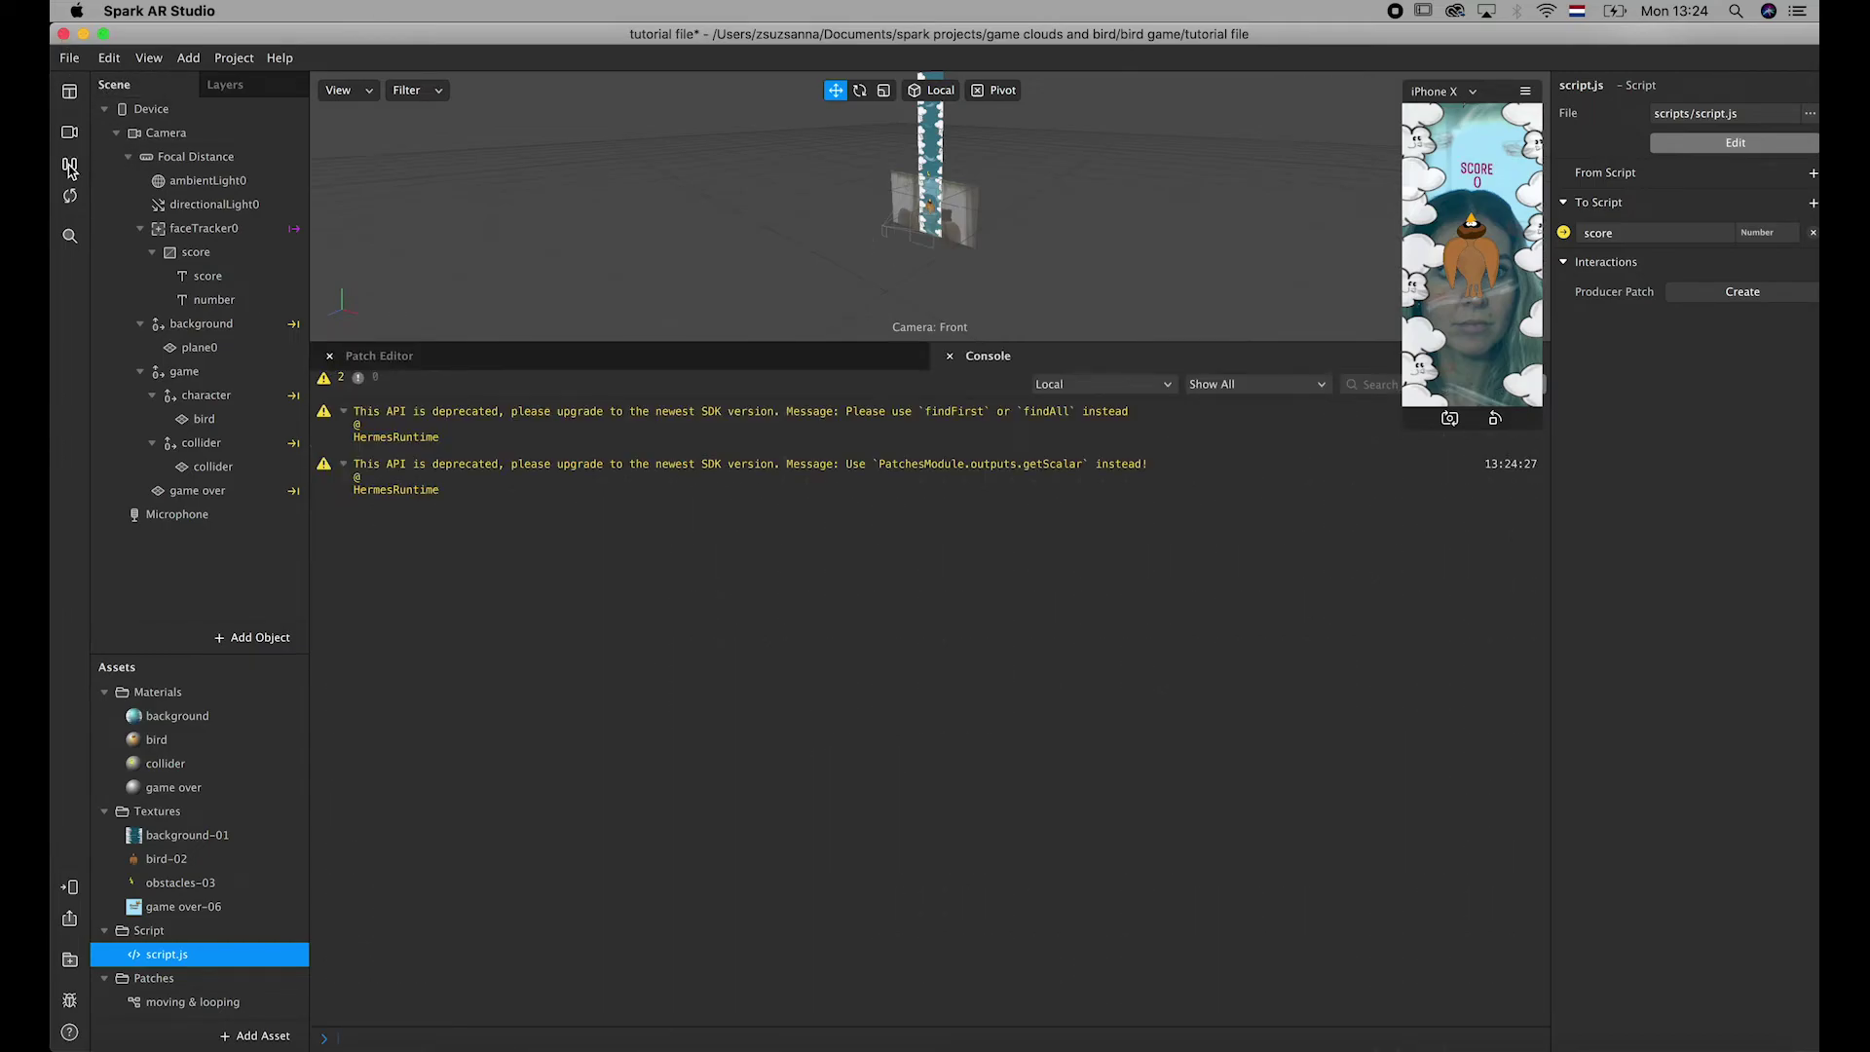
pyautogui.click(69, 197)
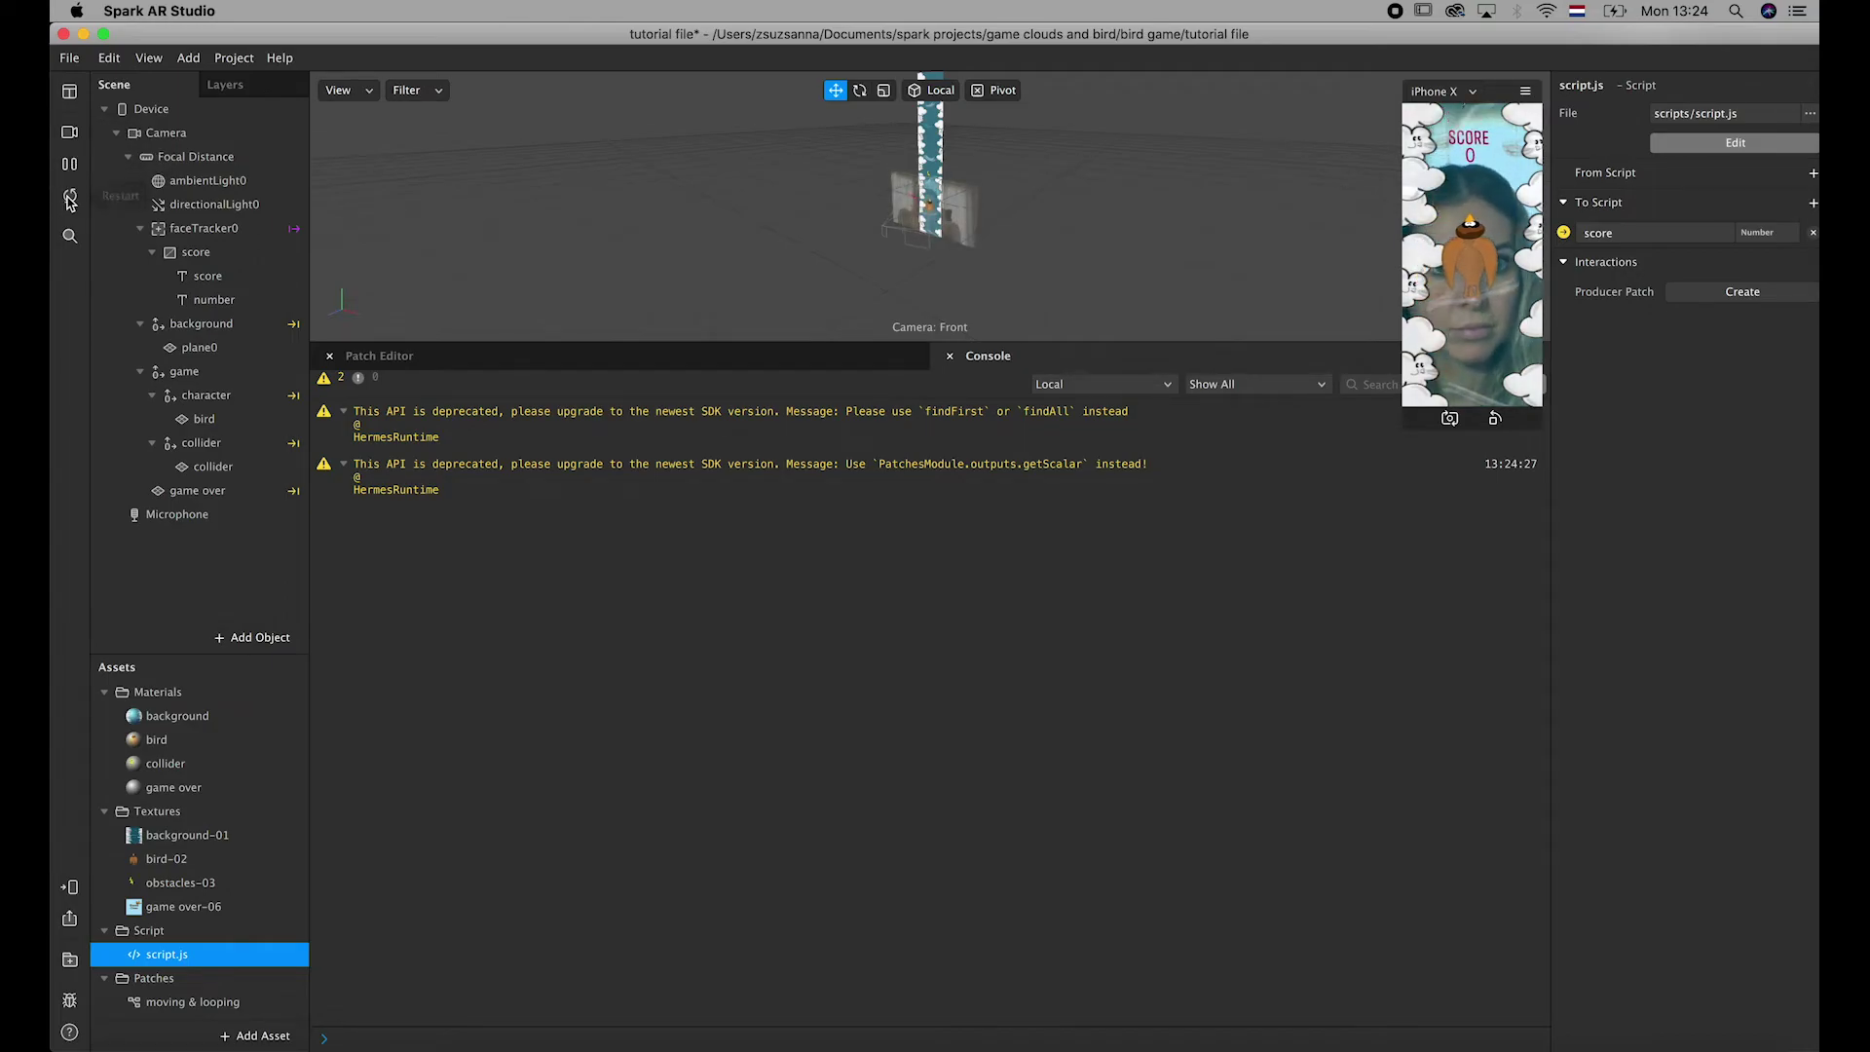
pyautogui.click(396, 355)
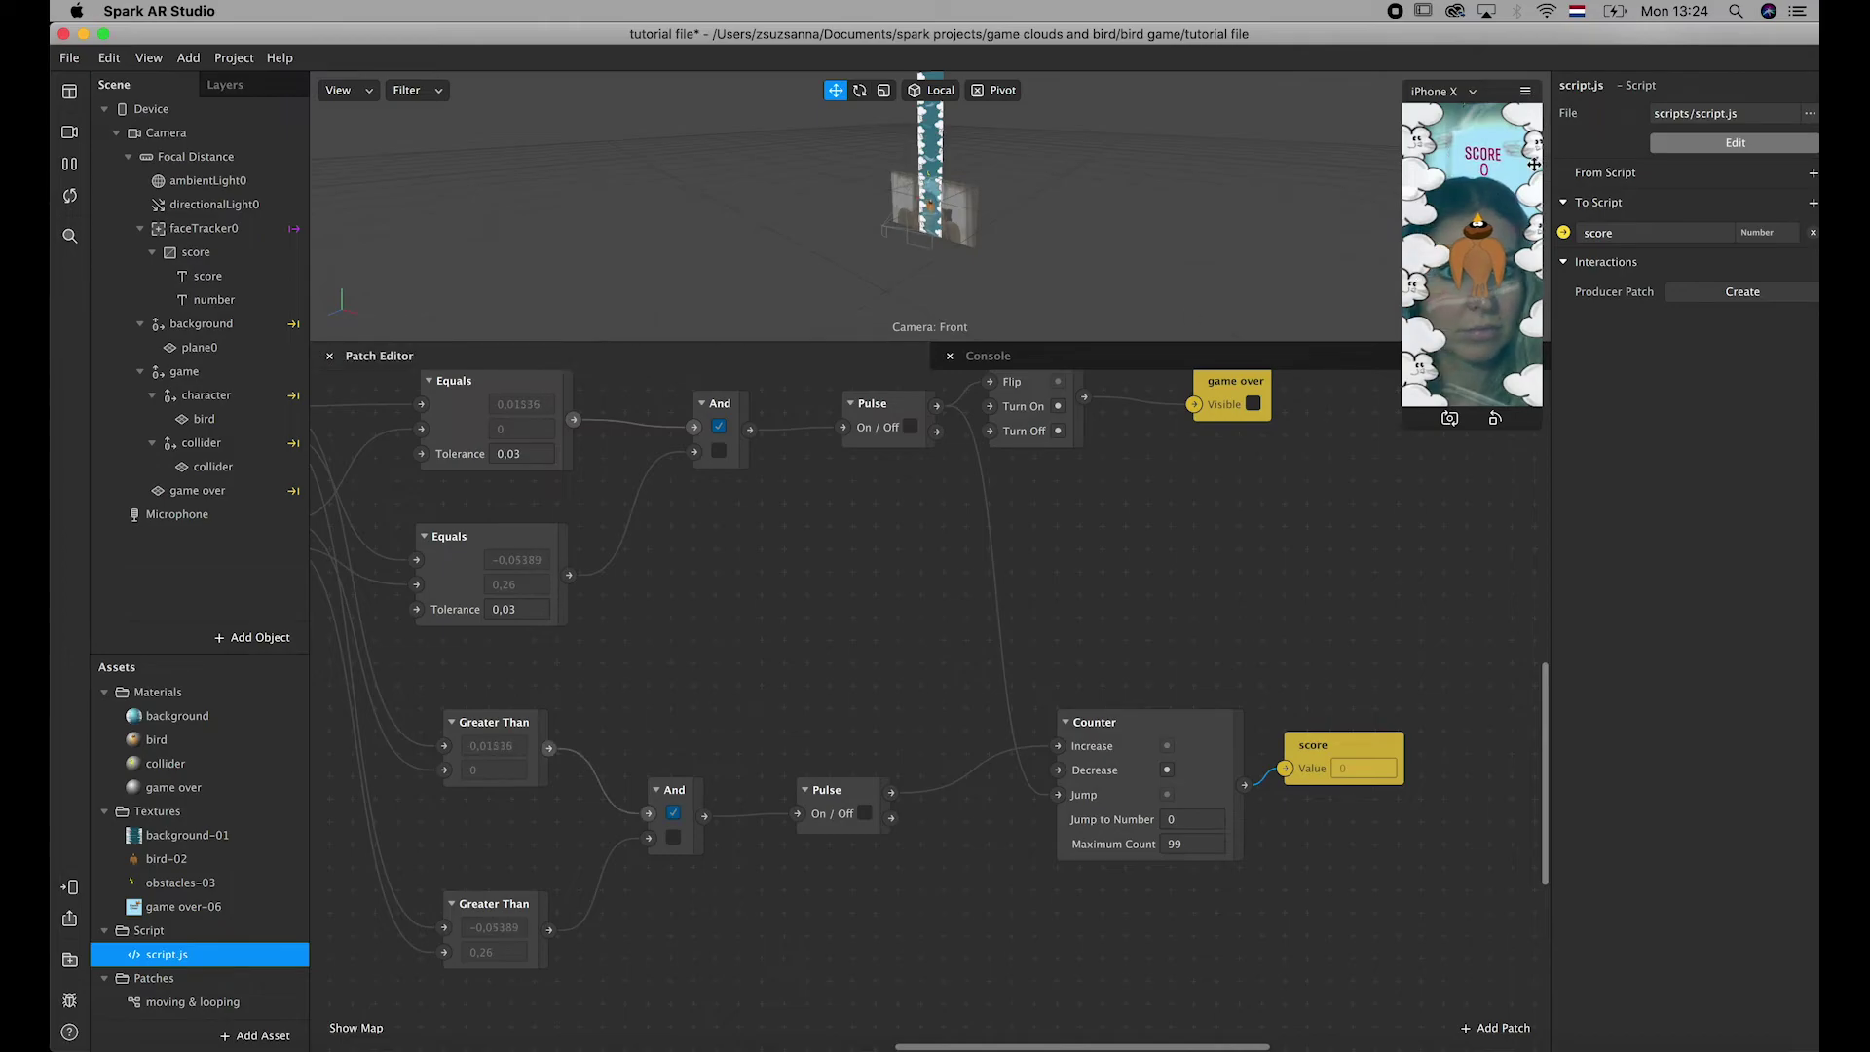
pyautogui.click(1525, 93)
pyautogui.click(1578, 127)
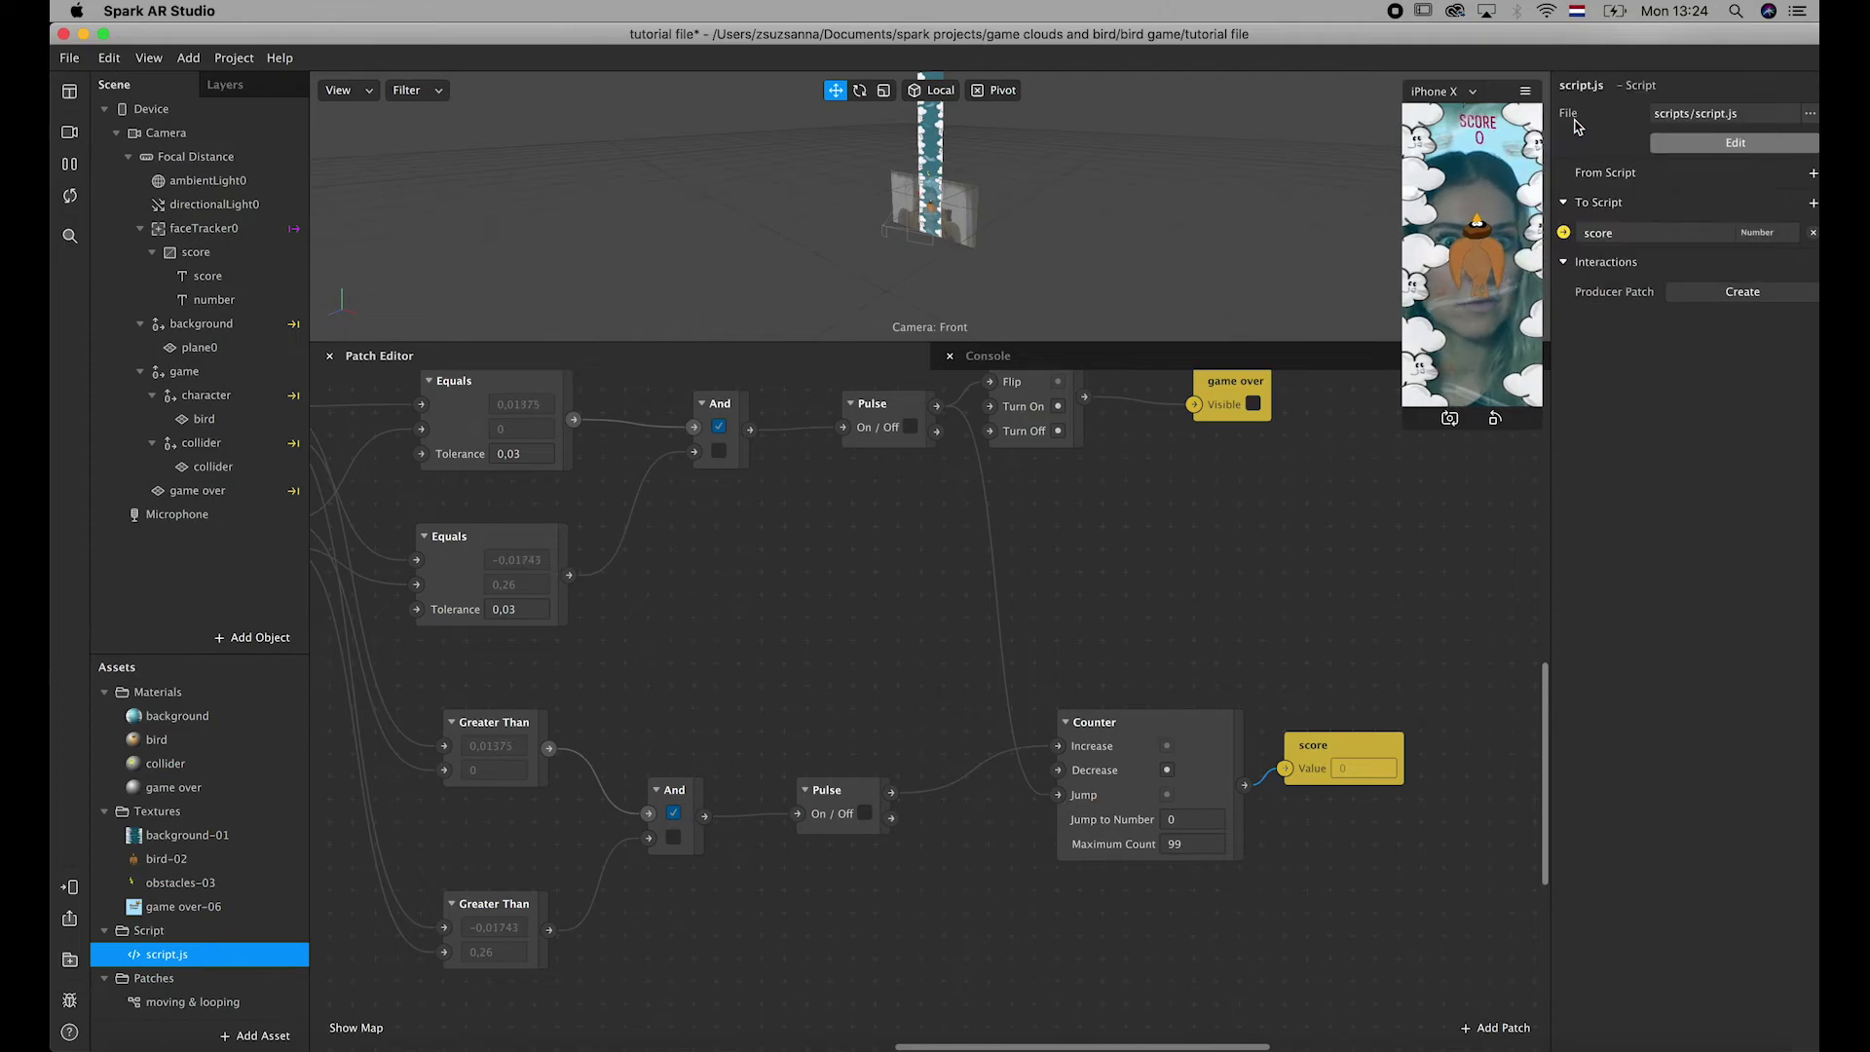